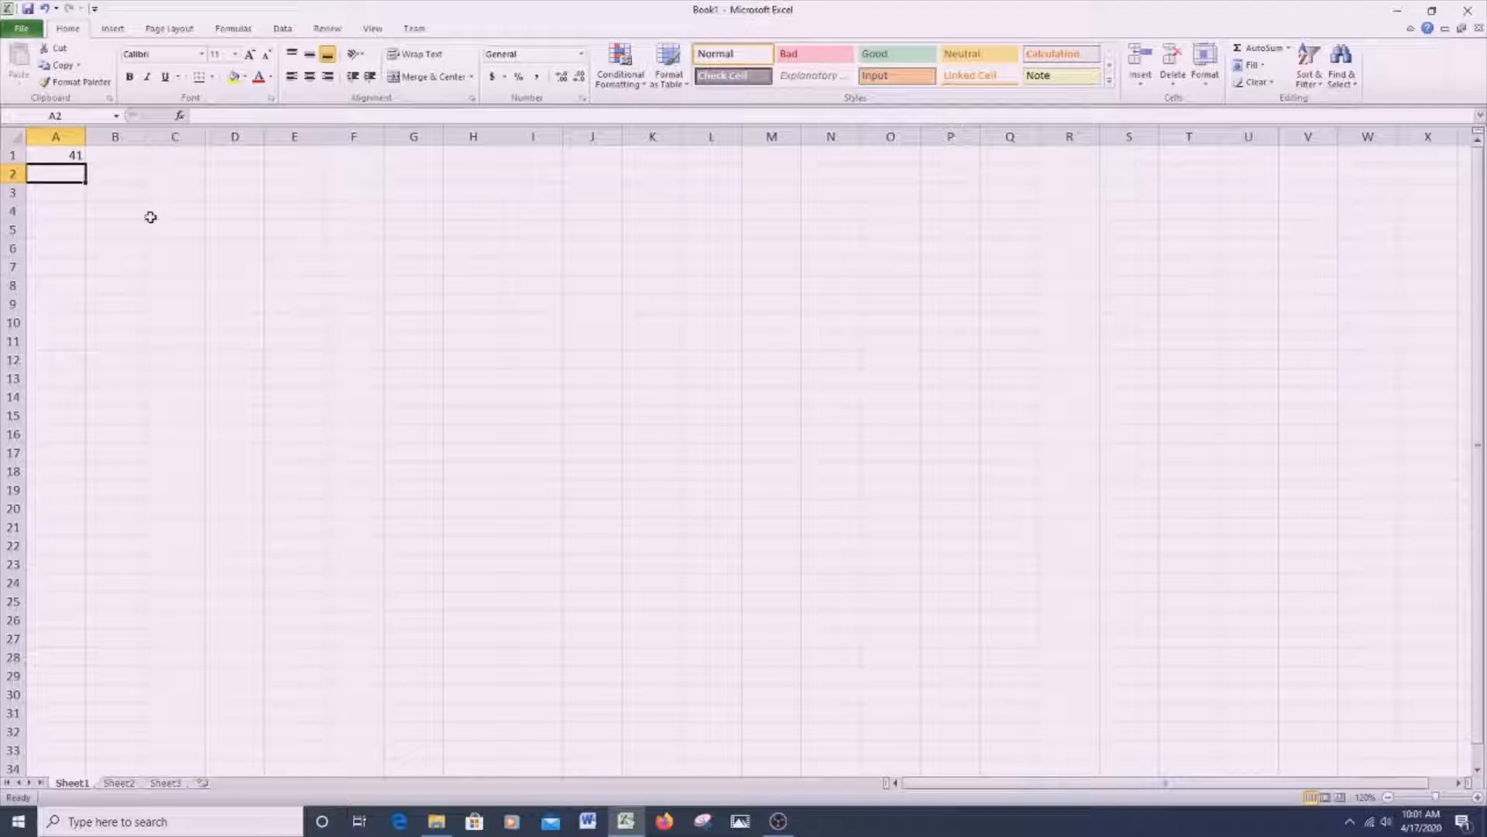
- Enter the heading "Given" in cell B2
{"action": "left_click", "coordinate": [116, 172]}
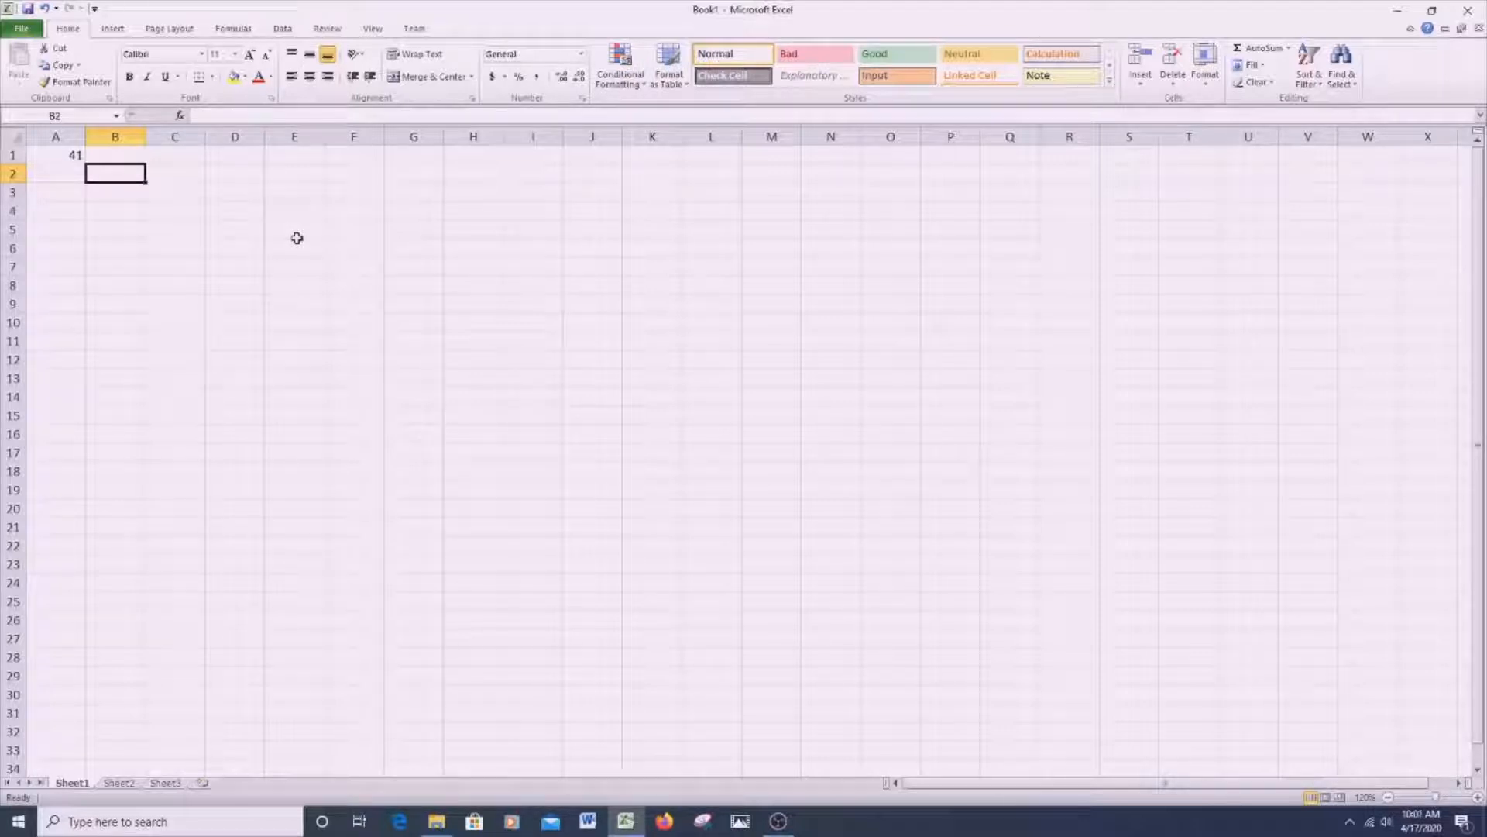
{"action": "type", "text": "gIVEN"}
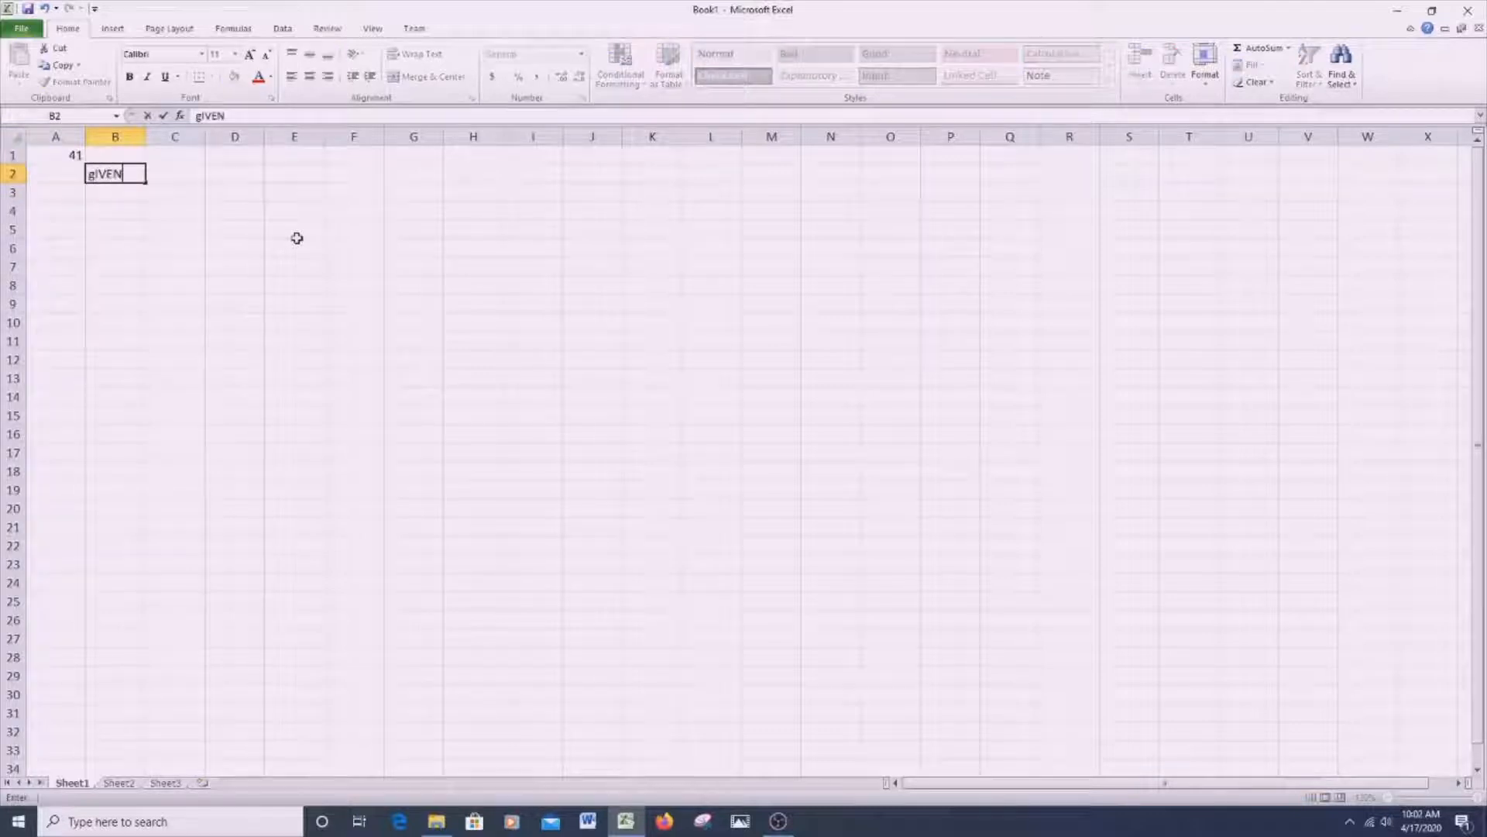
{"action": "key", "text": "BackSpace"}
{"action": "key", "text": "BackSpace"}
{"action": "key", "text": "BackSpace"}
{"action": "key", "text": "BackSpace"}
{"action": "key", "text": "BackSpace"}
{"action": "type", "text": "Given"}
- Add the label A in B3 with the value 16700 beside it in C3
{"action": "left_click", "coordinate": [130, 189]}
{"action": "type", "text": "A"}
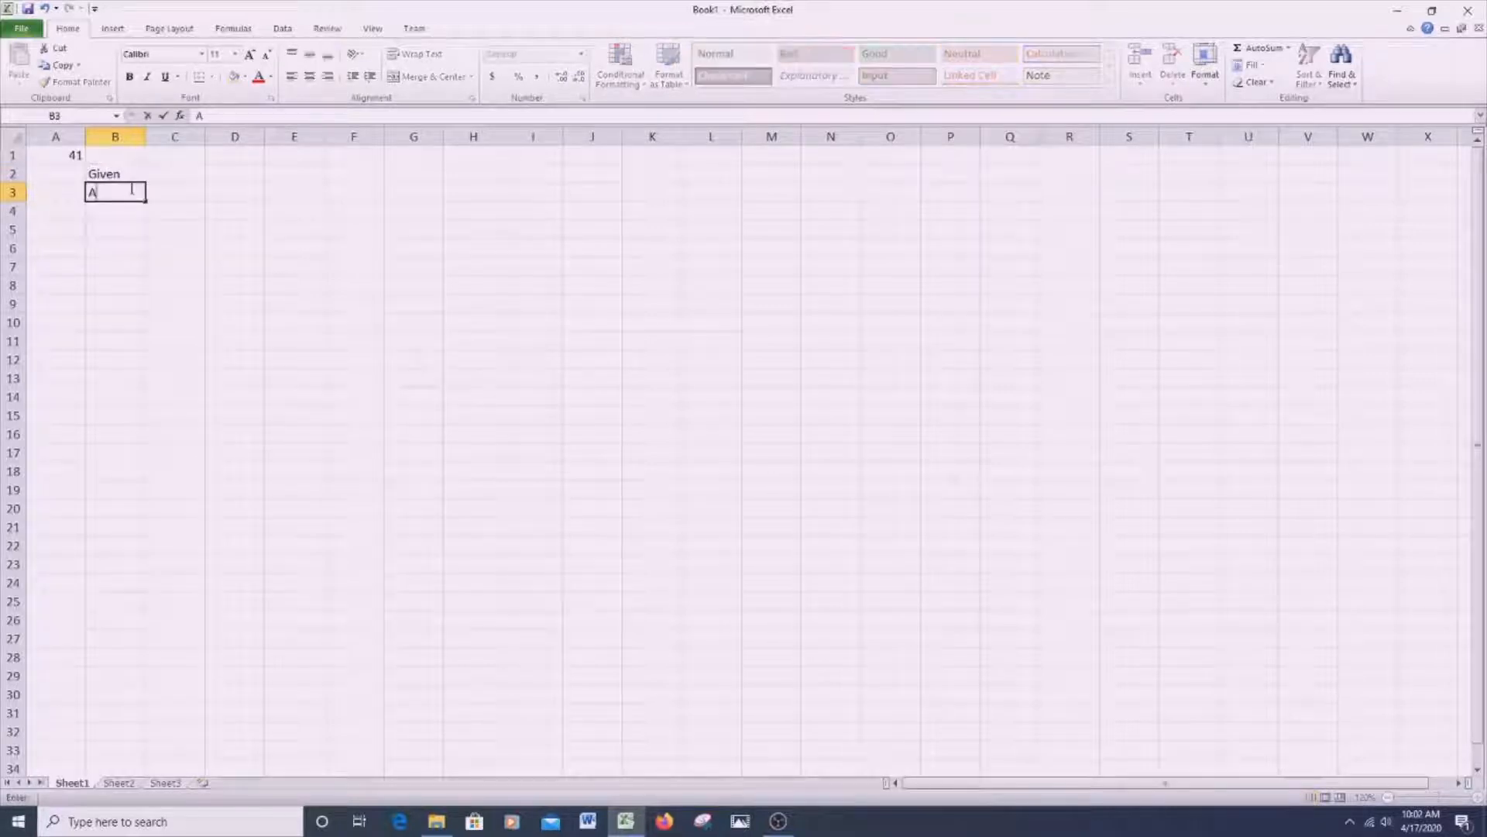
{"action": "key", "text": "Tab"}
{"action": "type", "text": "167"}
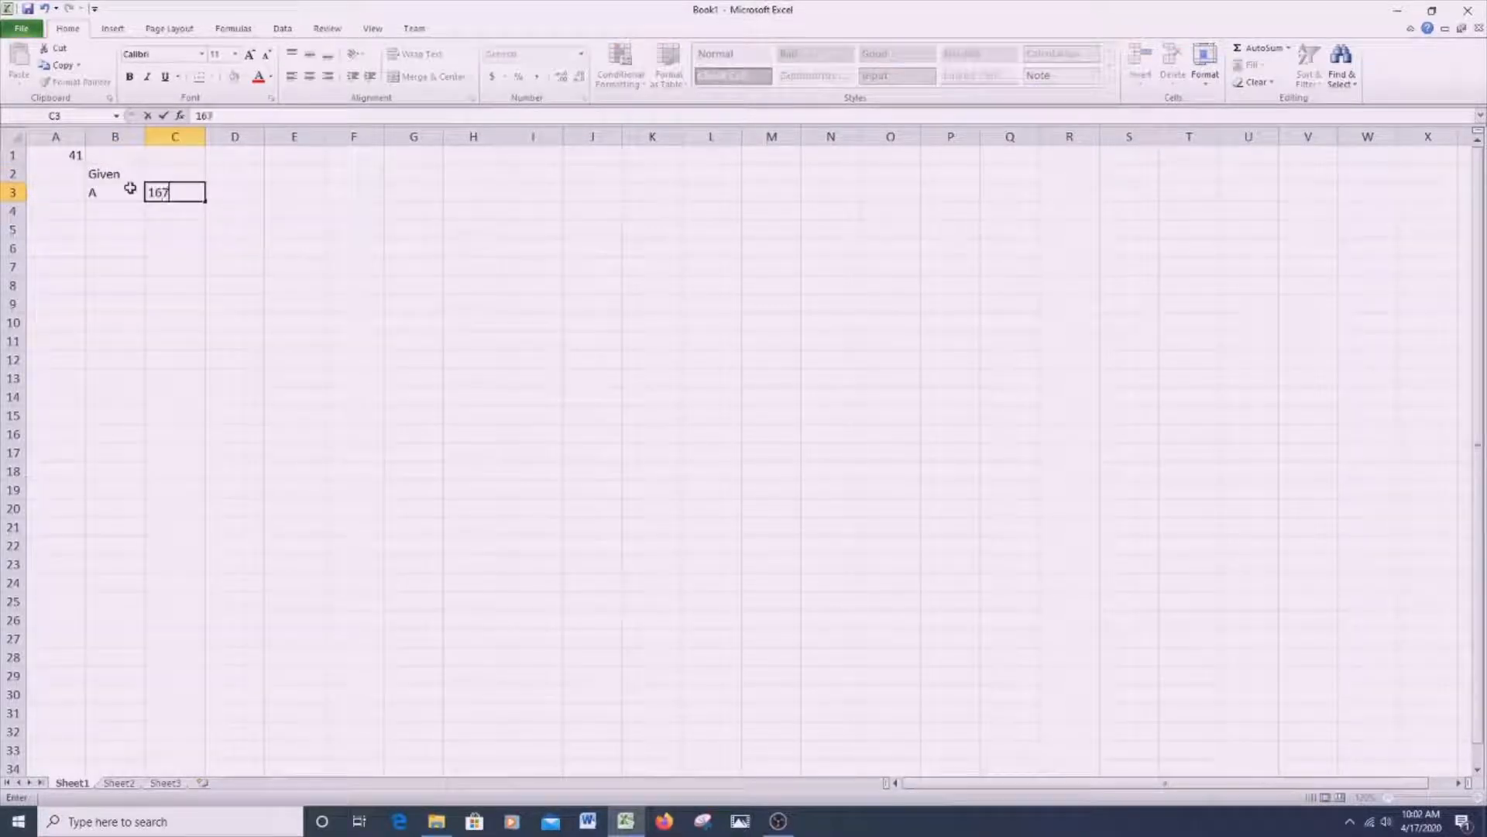
{"action": "type", "text": "00"}
{"action": "key", "text": "Return"}
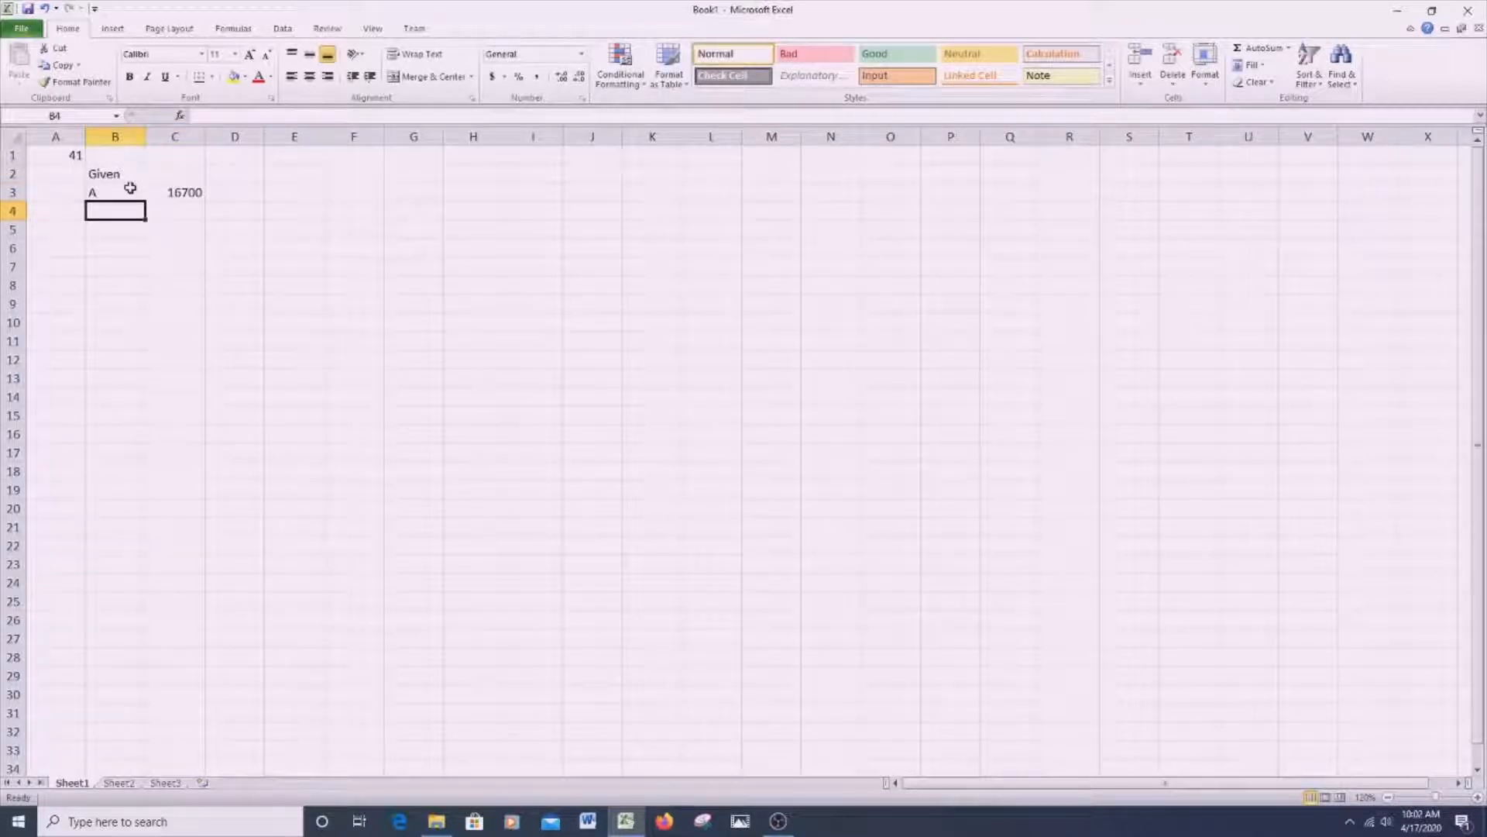
- List t with the value 4 in row 4 and r with the value 0.082 in row 5 of the Given block
{"action": "type", "text": "t"}
{"action": "key", "text": "Tab"}
{"action": "type", "text": "4"}
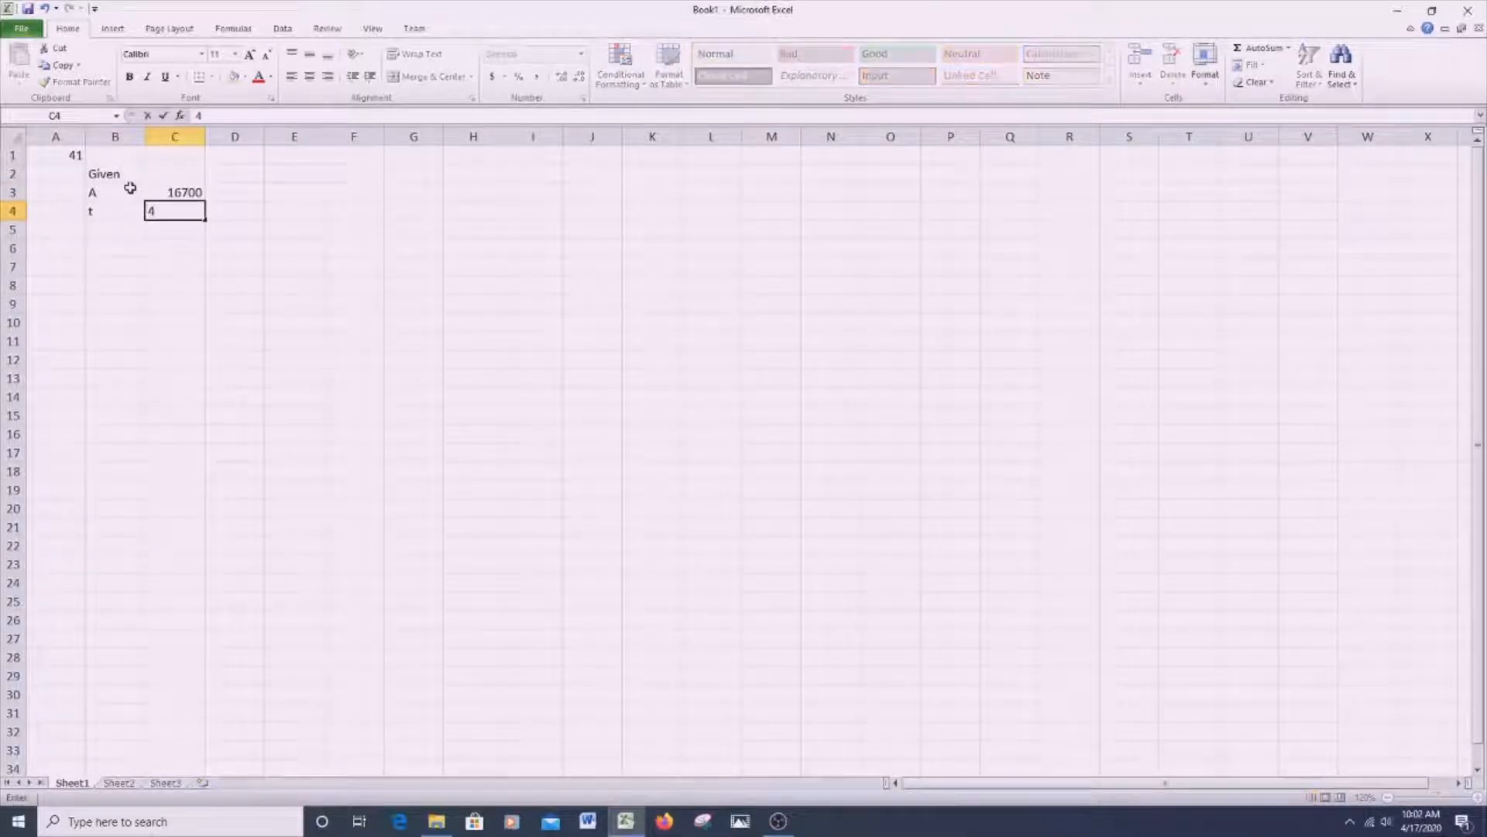
{"action": "key", "text": "Return"}
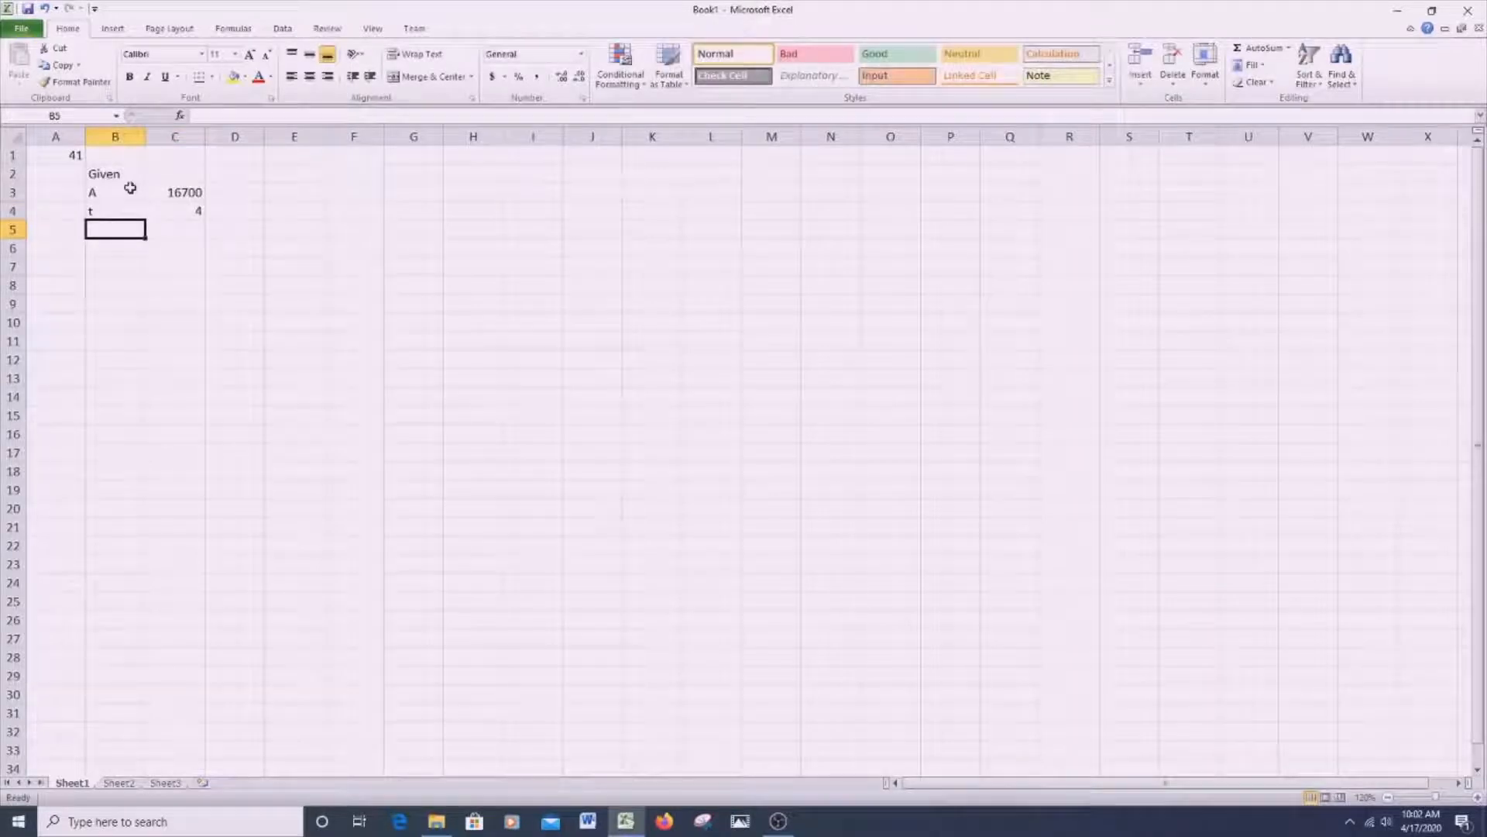
{"action": "type", "text": "r"}
{"action": "key", "text": "Tab"}
{"action": "type", "text": "0"}
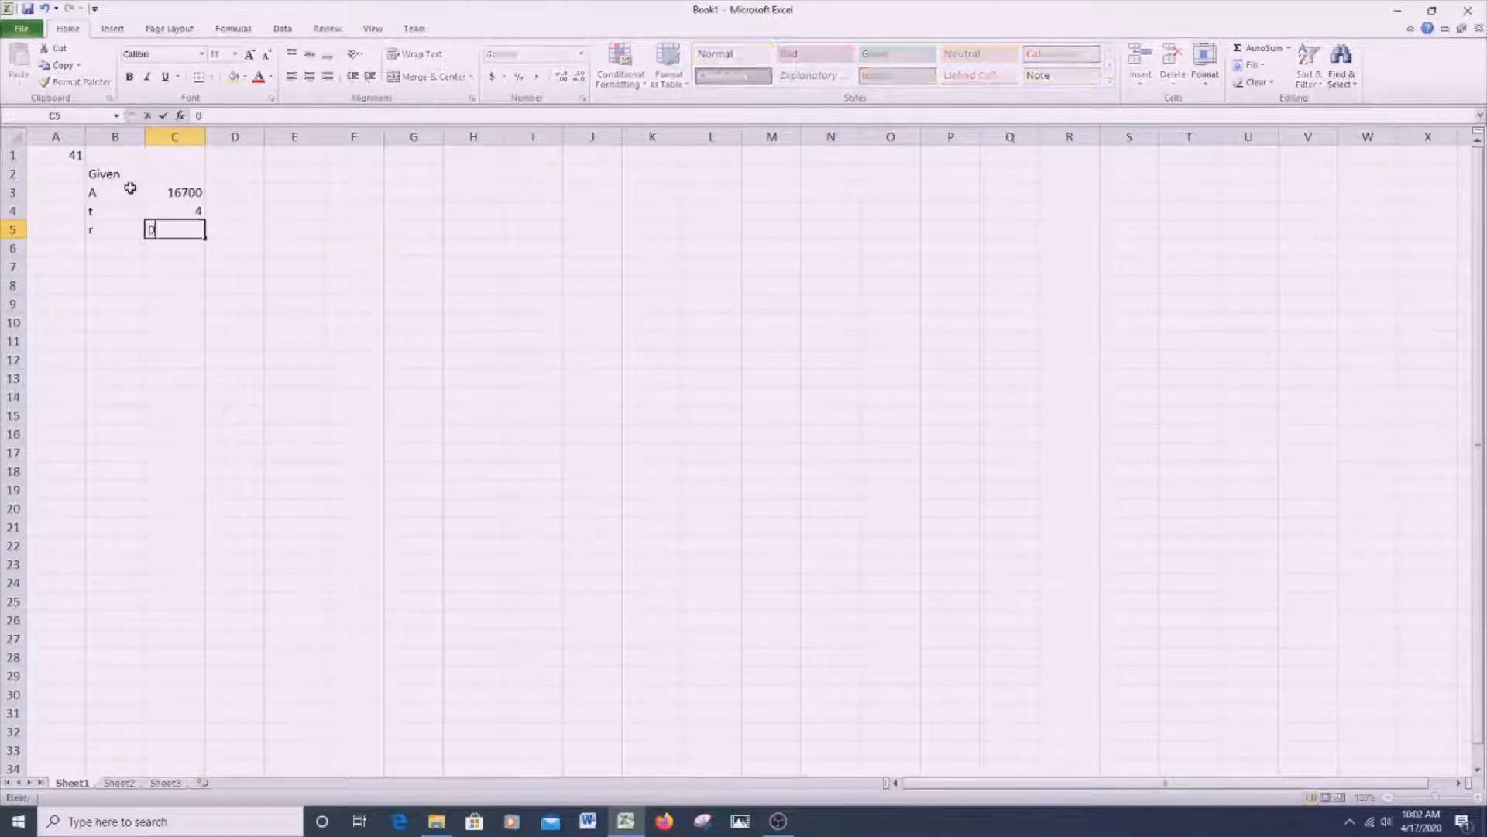
{"action": "type", "text": ".082"}
- Add the label "compounding" in B6 with the value 12 in C6
{"action": "left_click", "coordinate": [124, 245]}
{"action": "type", "text": "compoun"}
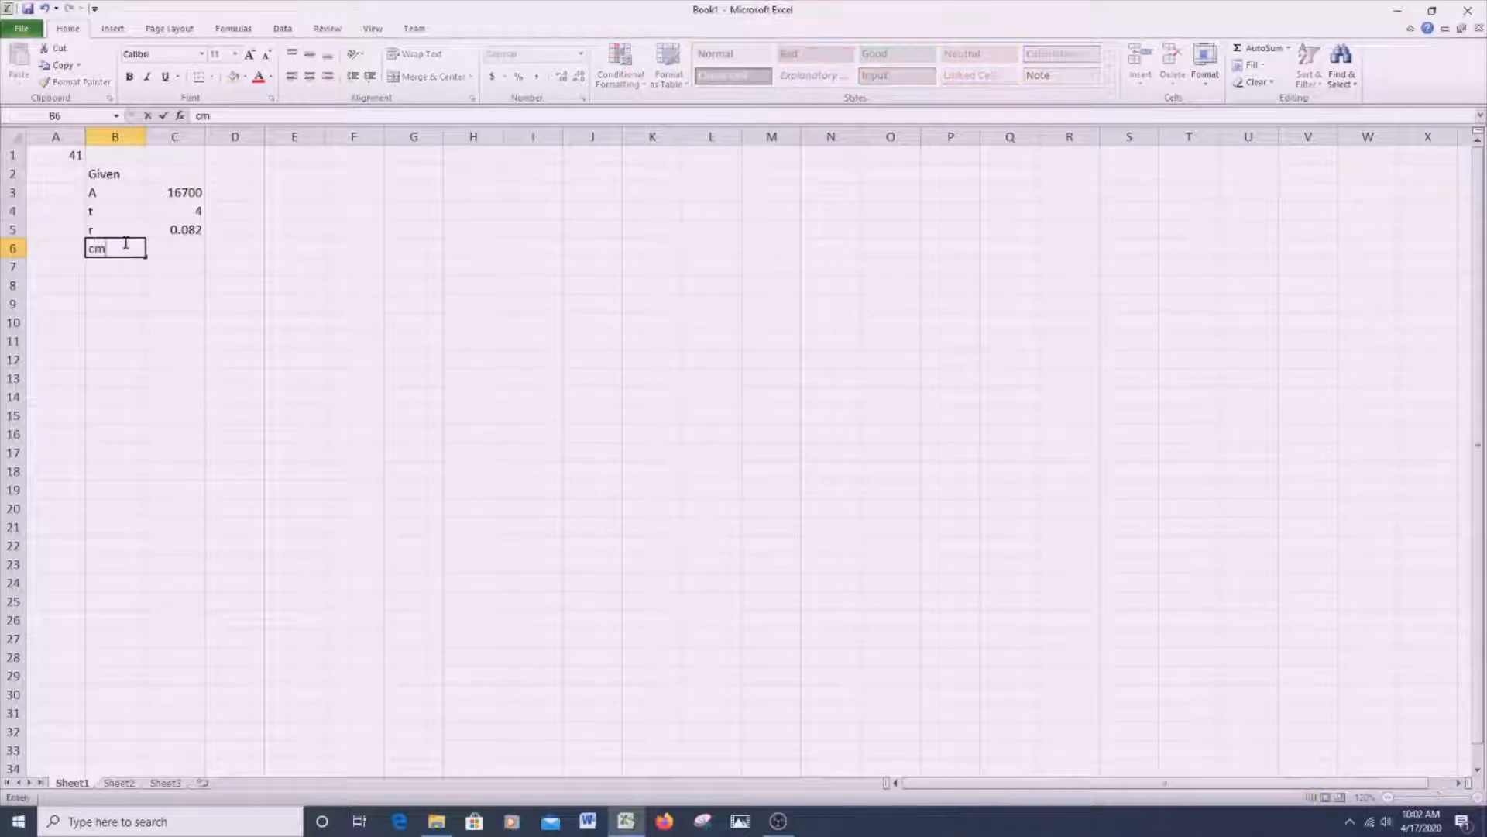
{"action": "type", "text": "ding"}
{"action": "key", "text": "Tab"}
{"action": "type", "text": "12"}
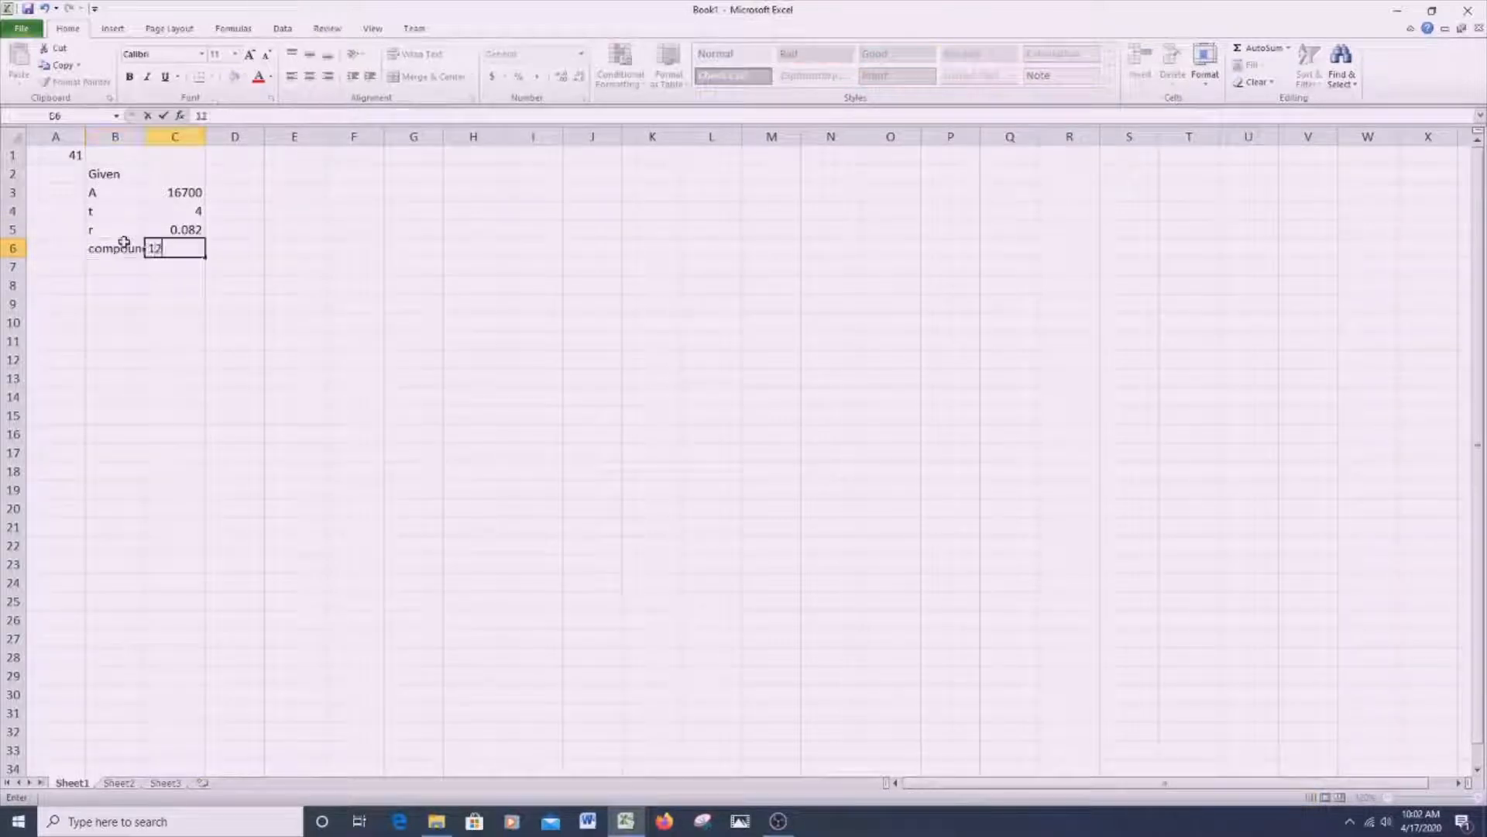
{"action": "left_click", "coordinate": [283, 266]}
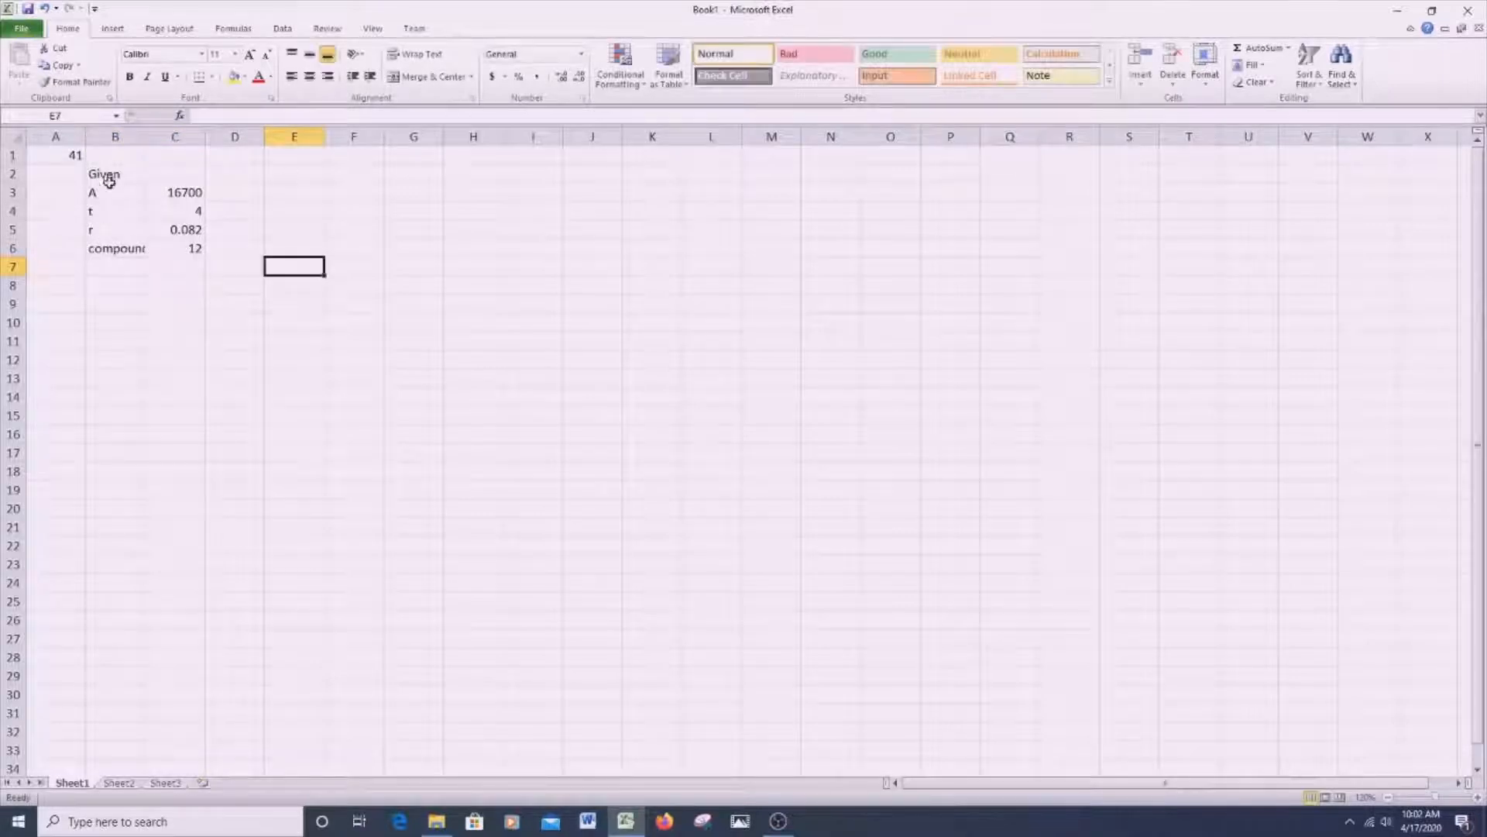
- Apply an outside border around the given data in B3:C6
{"action": "left_click_drag", "start_coordinate": [95, 192], "coordinate": [192, 248]}
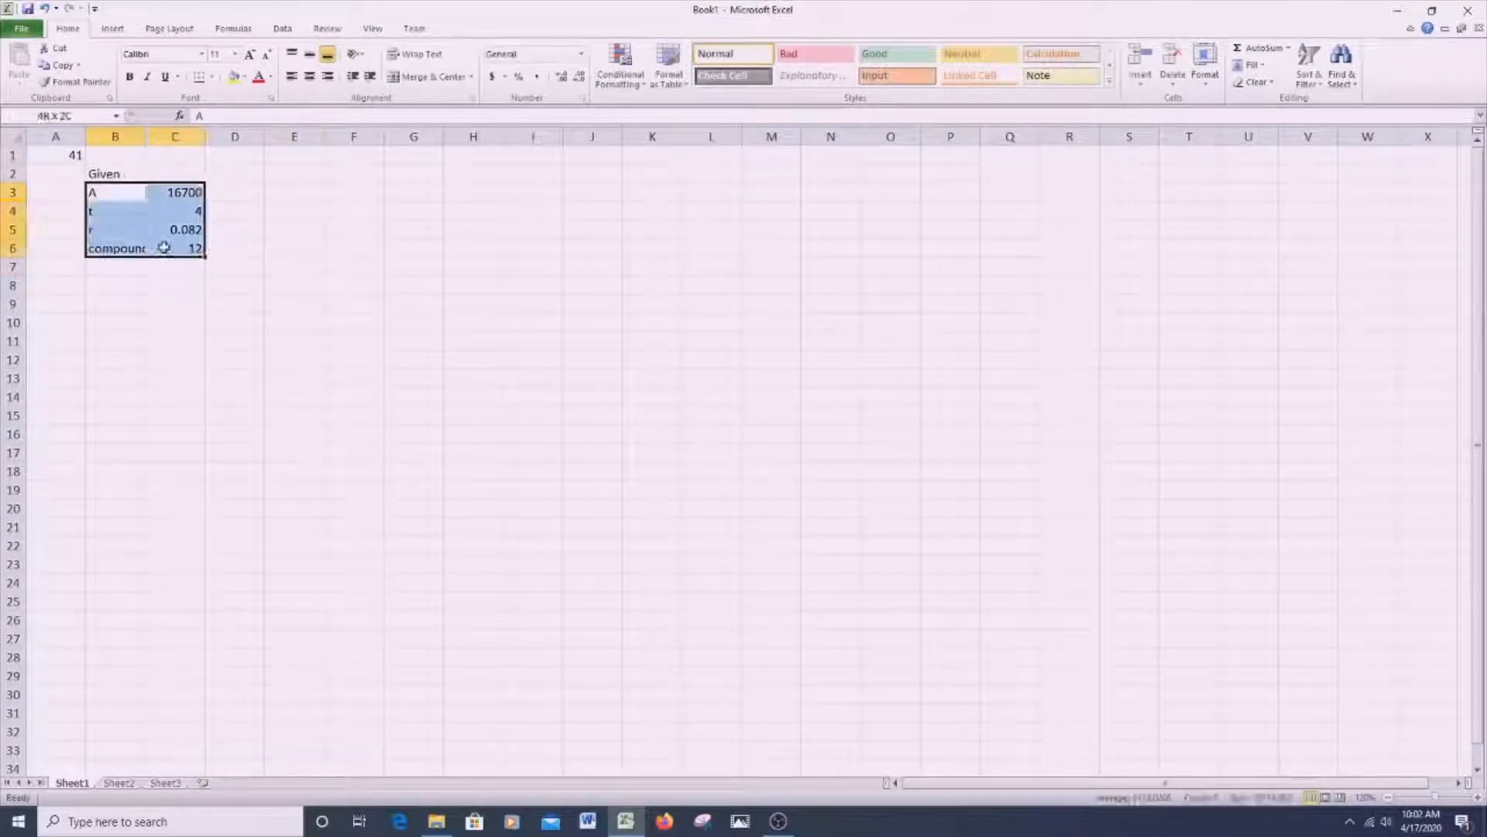
{"action": "left_click", "coordinate": [207, 77]}
{"action": "left_click", "coordinate": [260, 232]}
{"action": "left_click", "coordinate": [288, 224]}
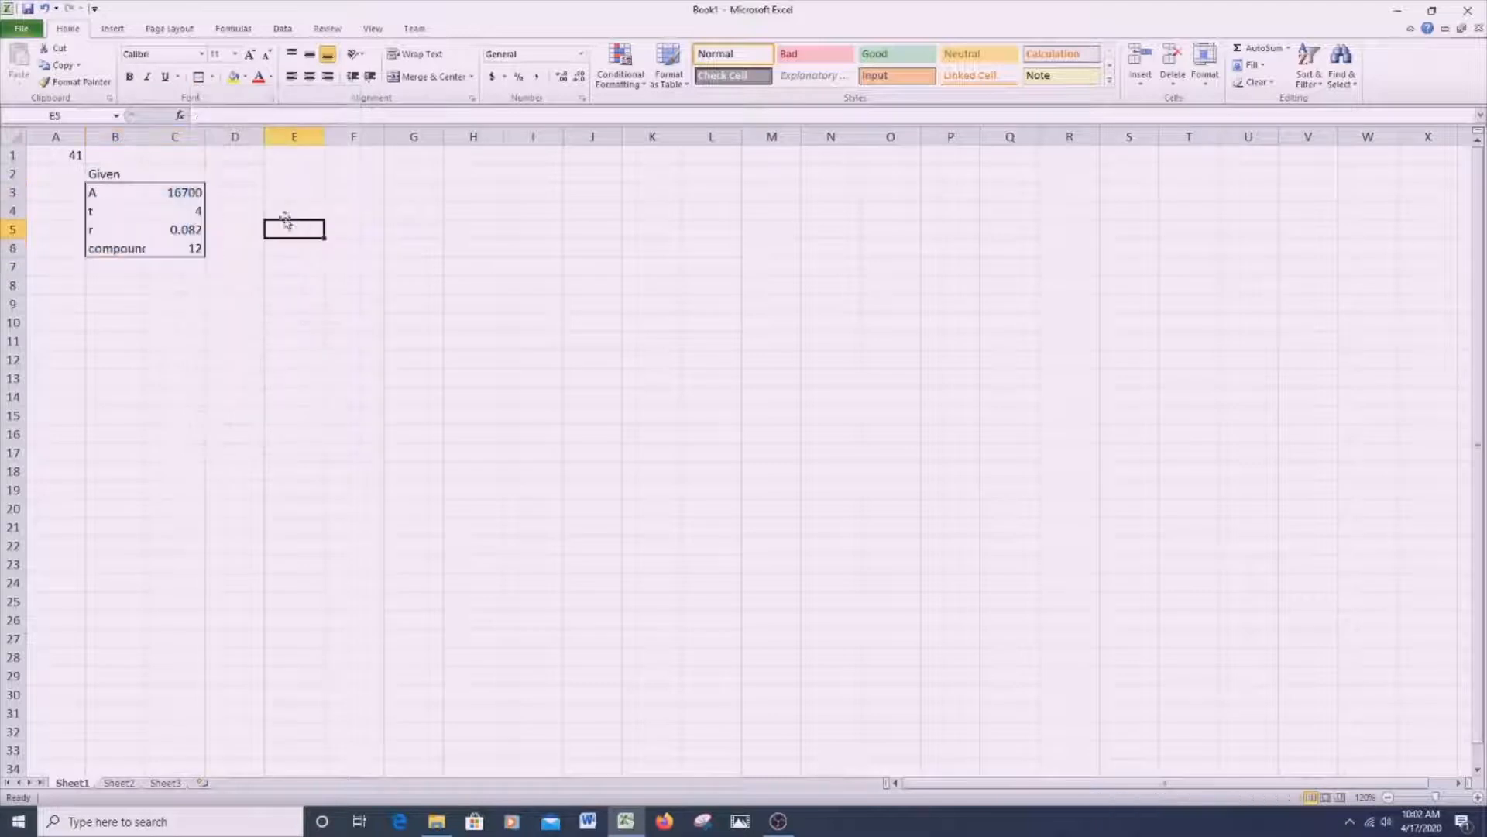
- Enter the heading "Find" in D2 and apply an outside border around D3:E6
{"action": "left_click", "coordinate": [246, 176]}
{"action": "type", "text": "Find"}
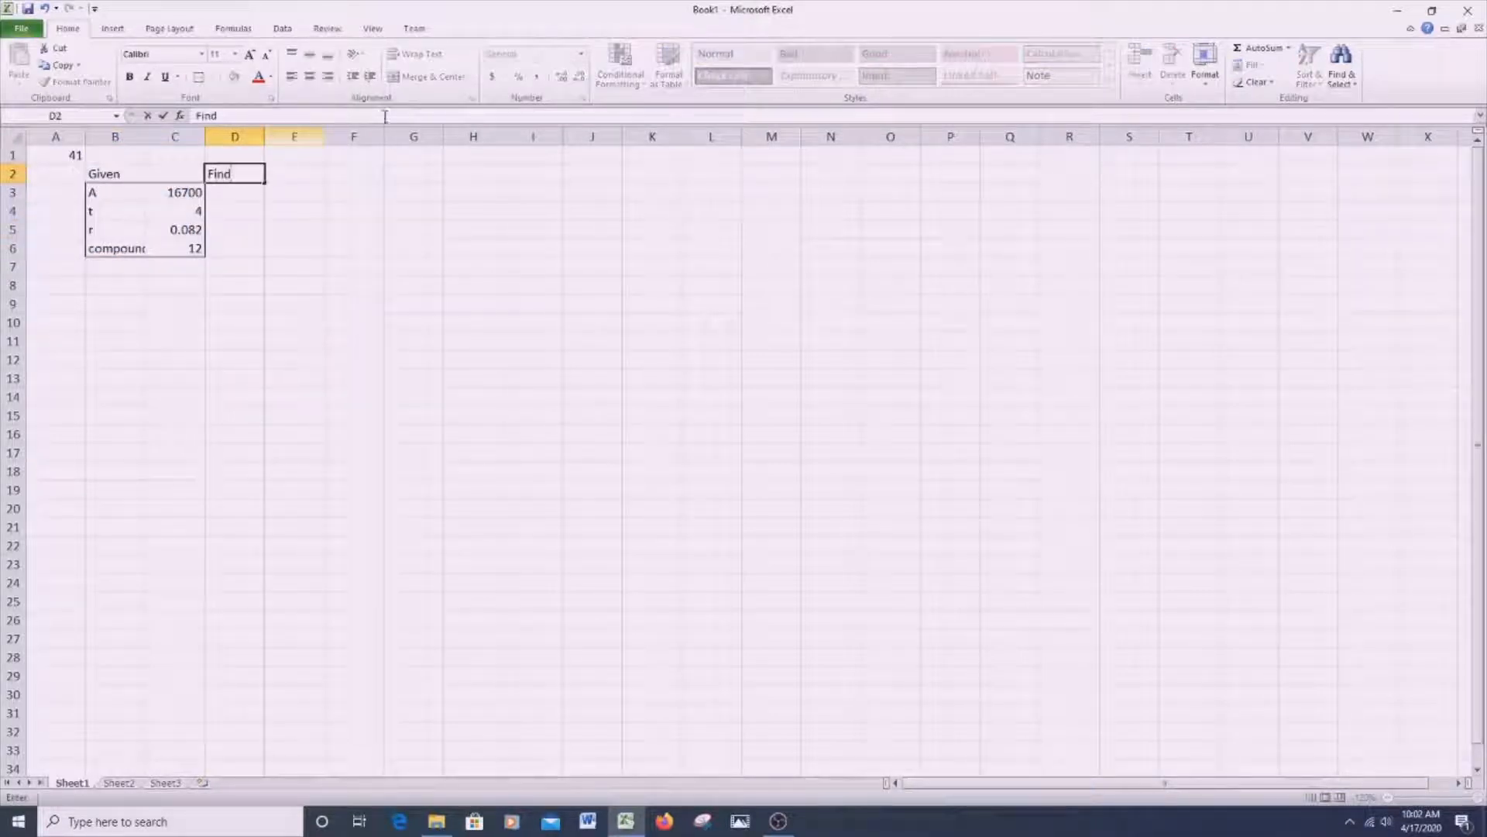
{"action": "left_click", "coordinate": [354, 247]}
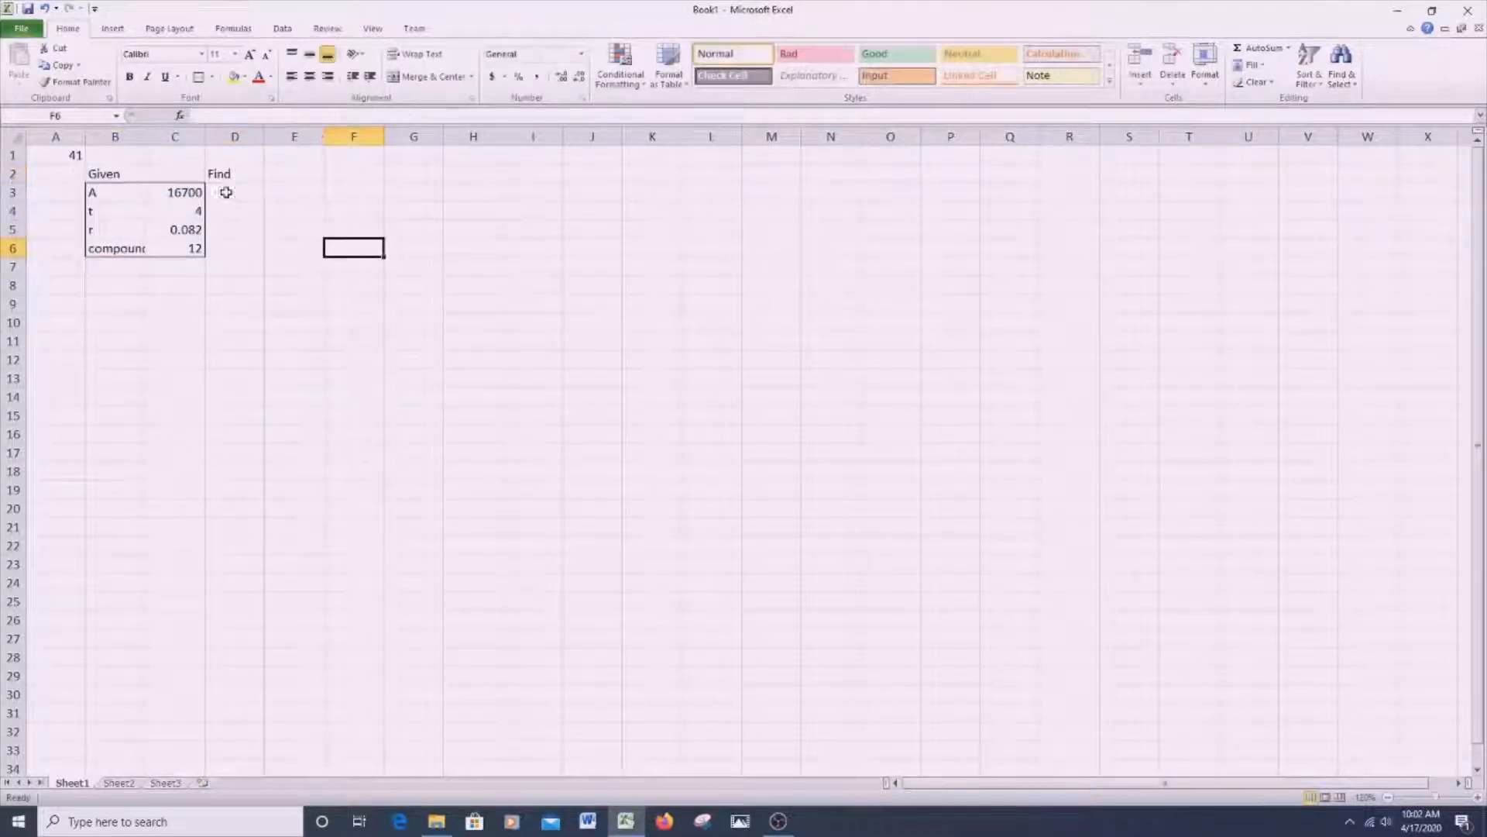
{"action": "left_click_drag", "start_coordinate": [232, 192], "coordinate": [287, 248]}
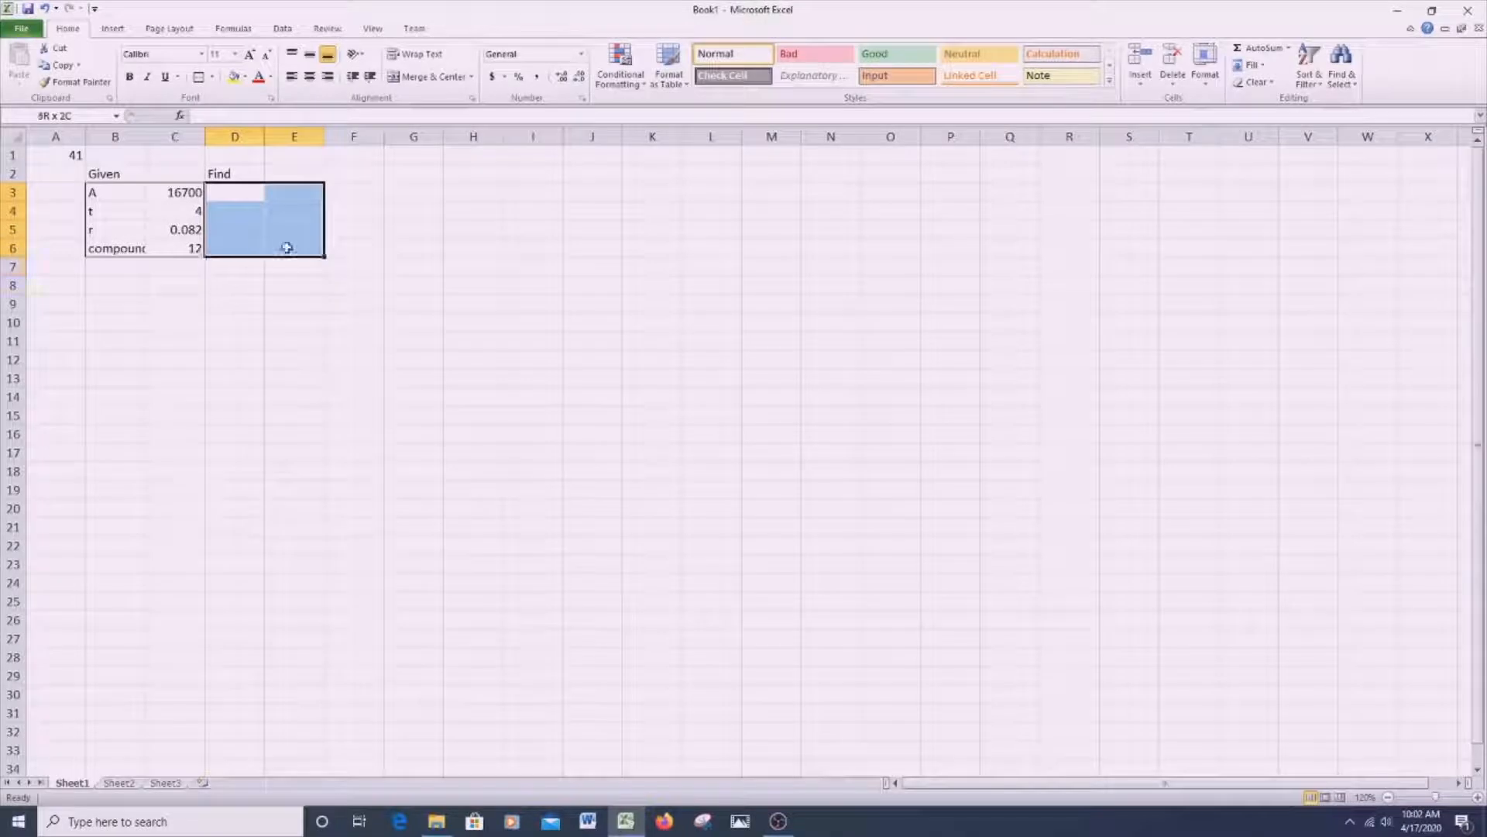
{"action": "left_click", "coordinate": [199, 76]}
- Label the unknowns in the Find block with R in D3, n in D4 and i in D5
{"action": "left_click", "coordinate": [252, 194]}
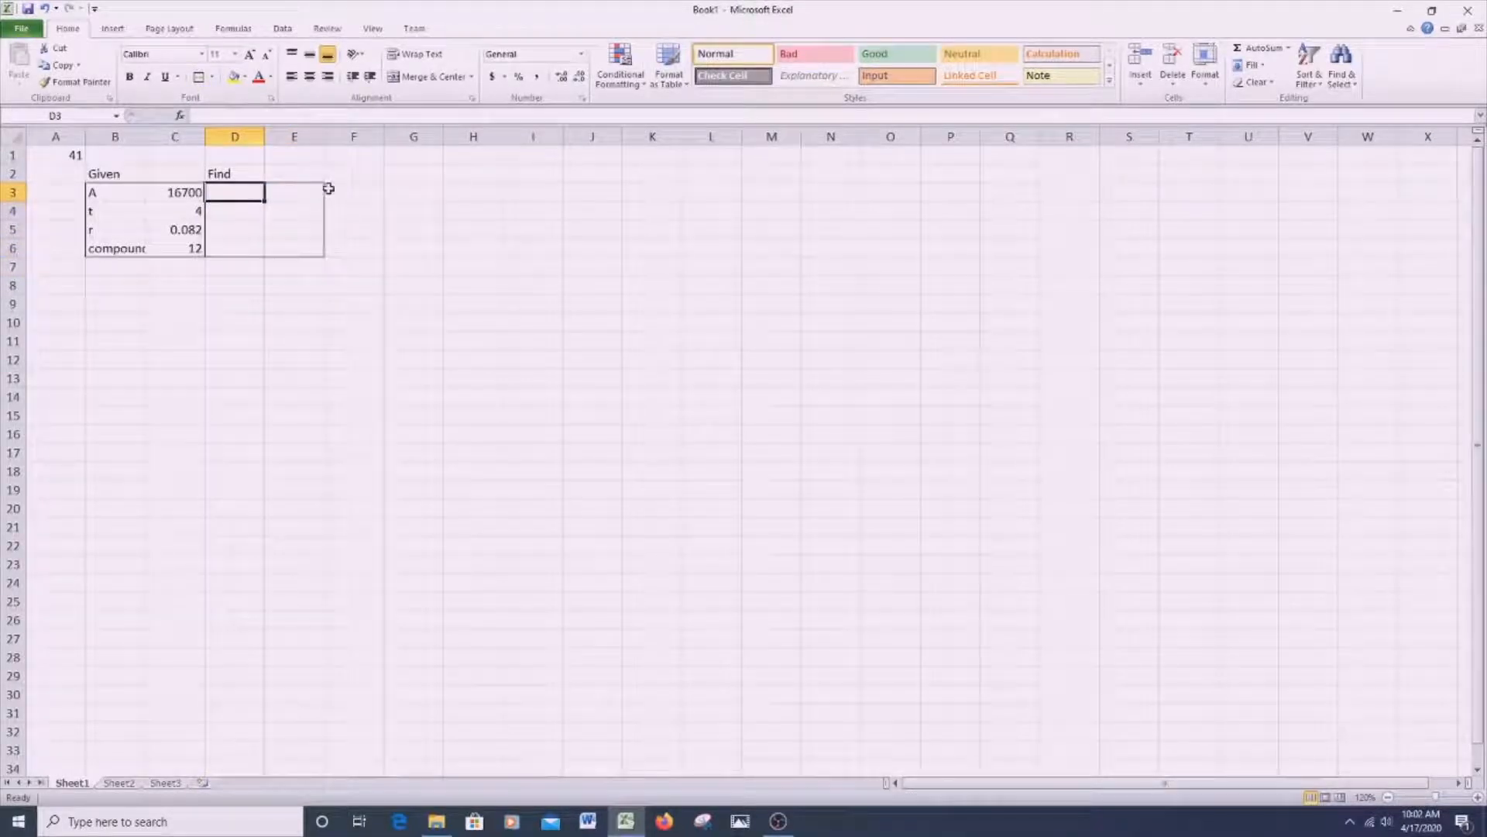
{"action": "type", "text": "R"}
{"action": "key", "text": "Return"}
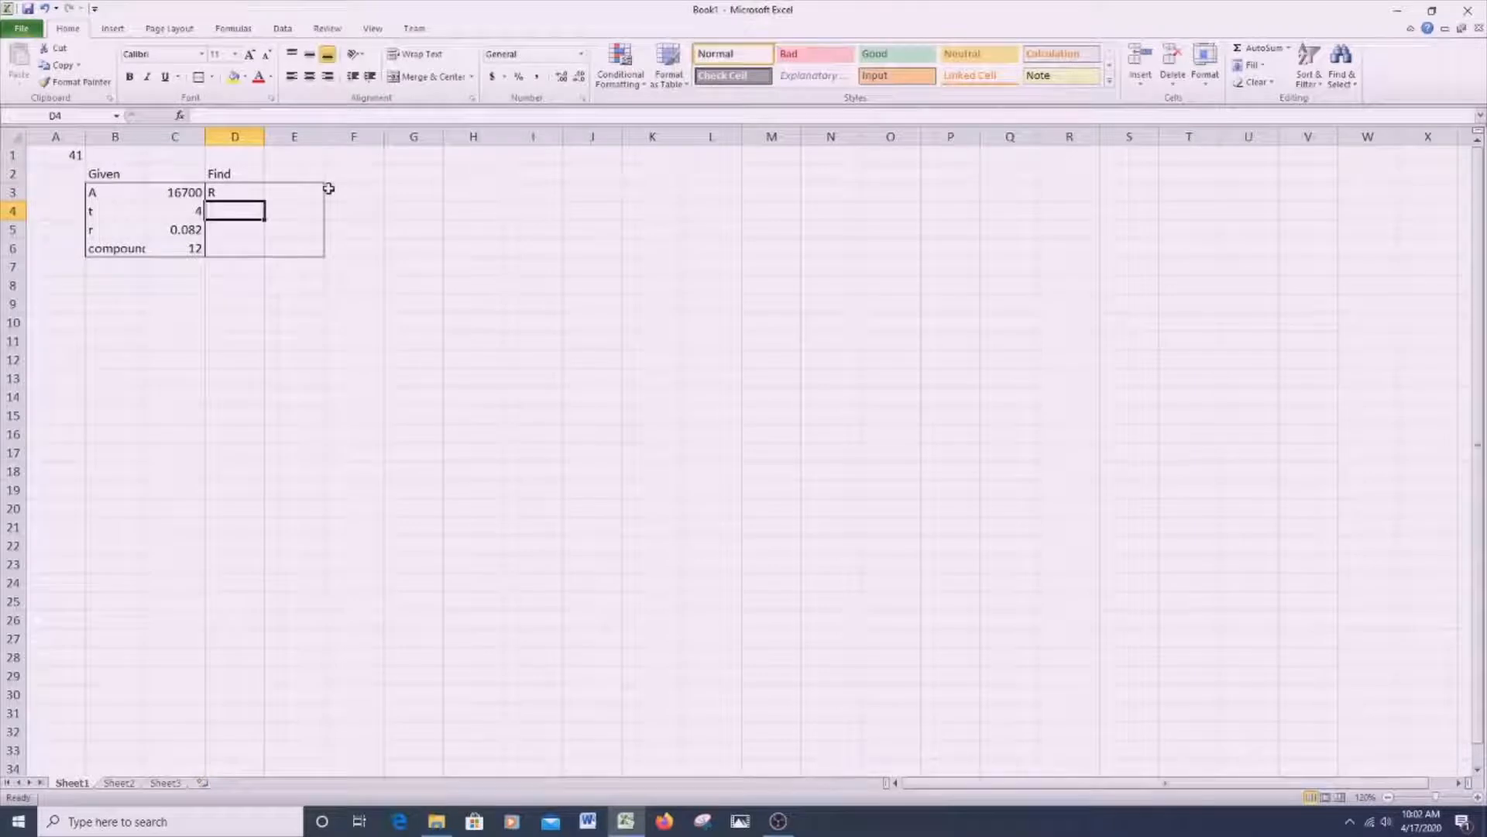
{"action": "type", "text": "i"}
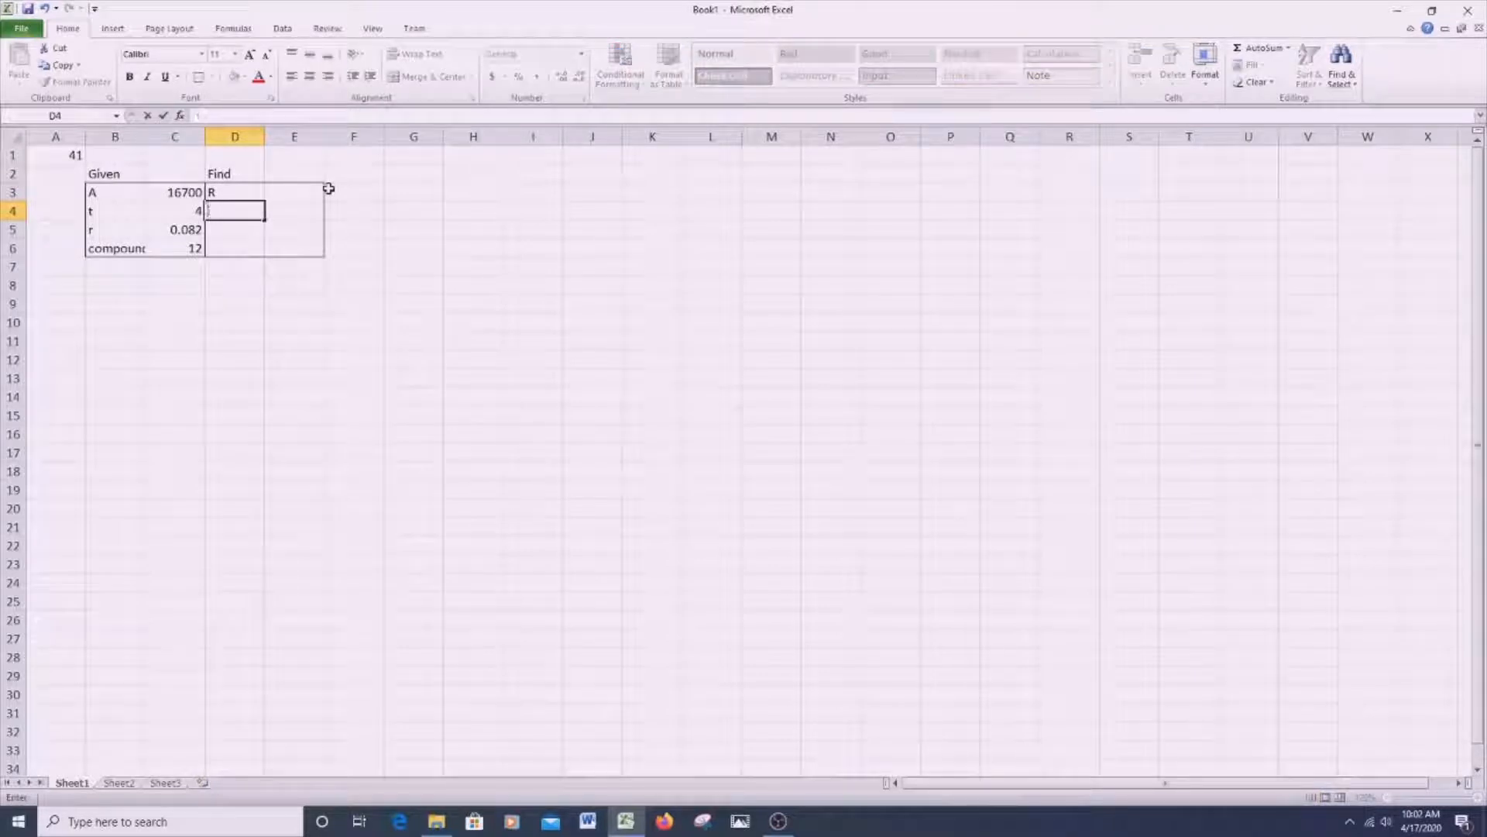
{"action": "key", "text": "Return"}
{"action": "type", "text": "i"}
{"action": "key", "text": "Up"}
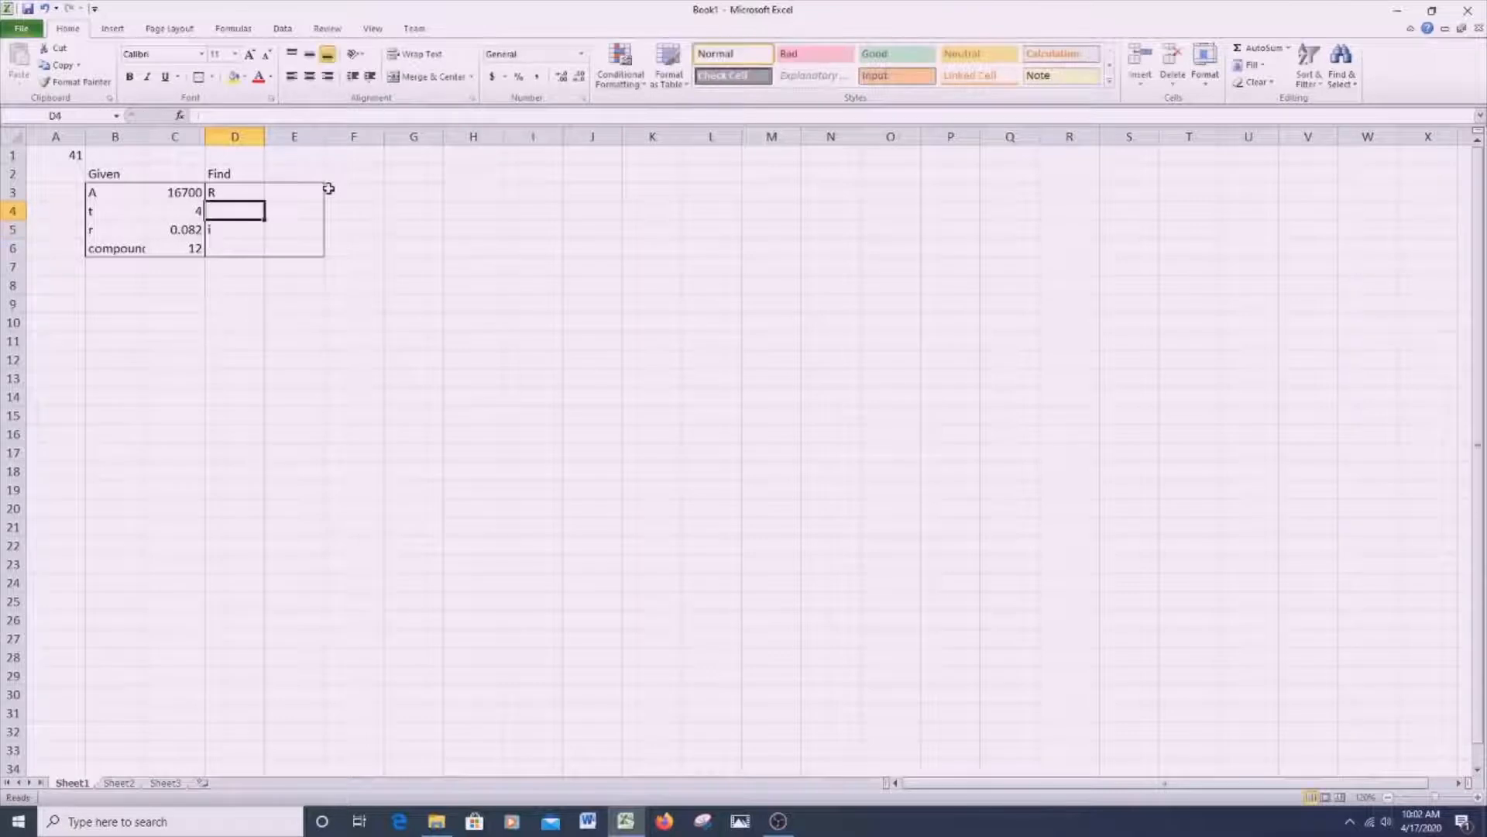
{"action": "type", "text": "n"}
{"action": "key", "text": "Tab"}
- Calculate i in E5 by dividing the rate by the compounding frequency with =C5/C6
{"action": "key", "text": "Down"}
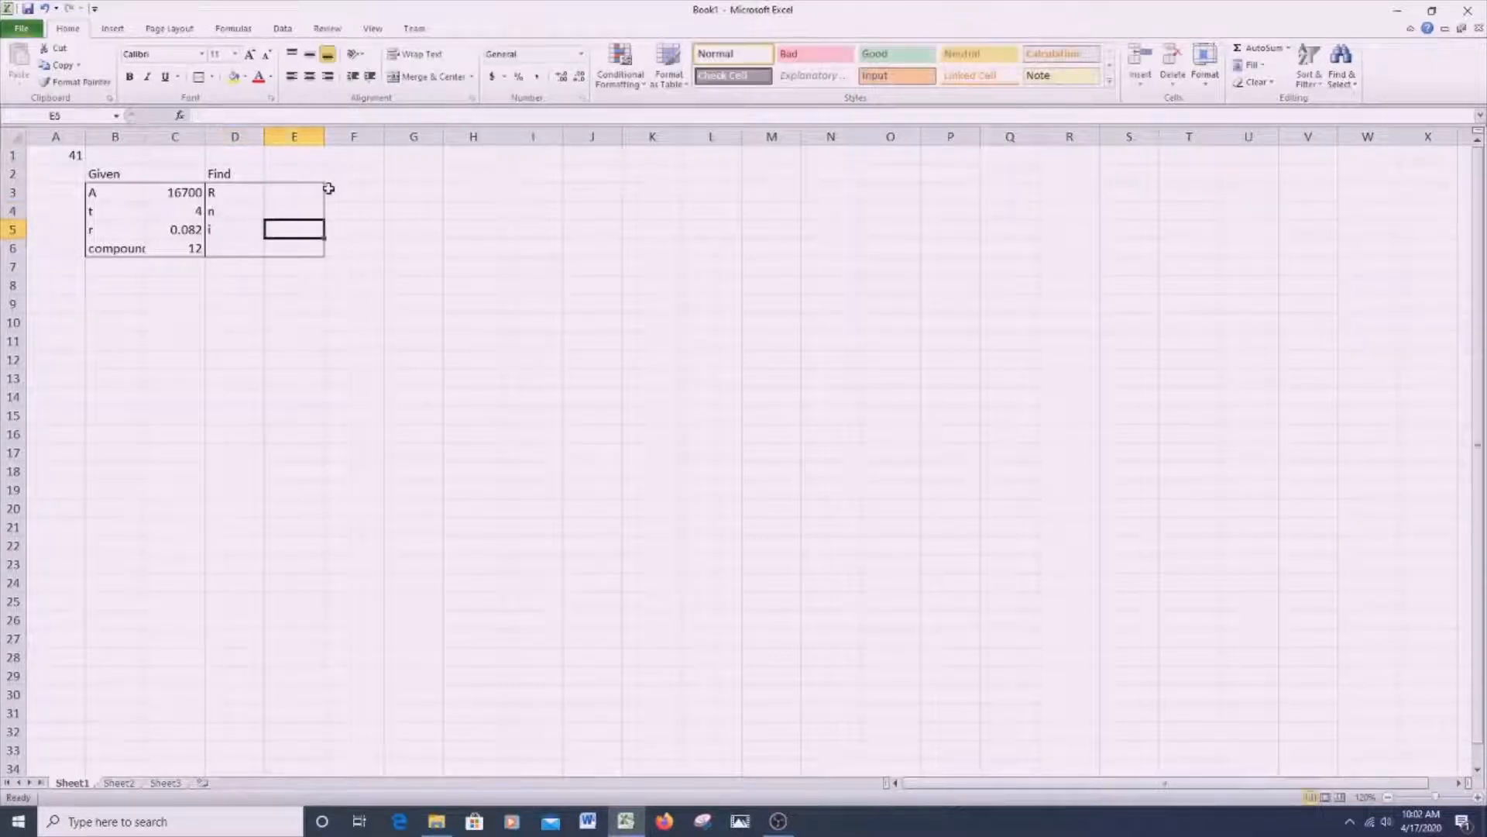
{"action": "type", "text": "="}
{"action": "left_click", "coordinate": [184, 229]}
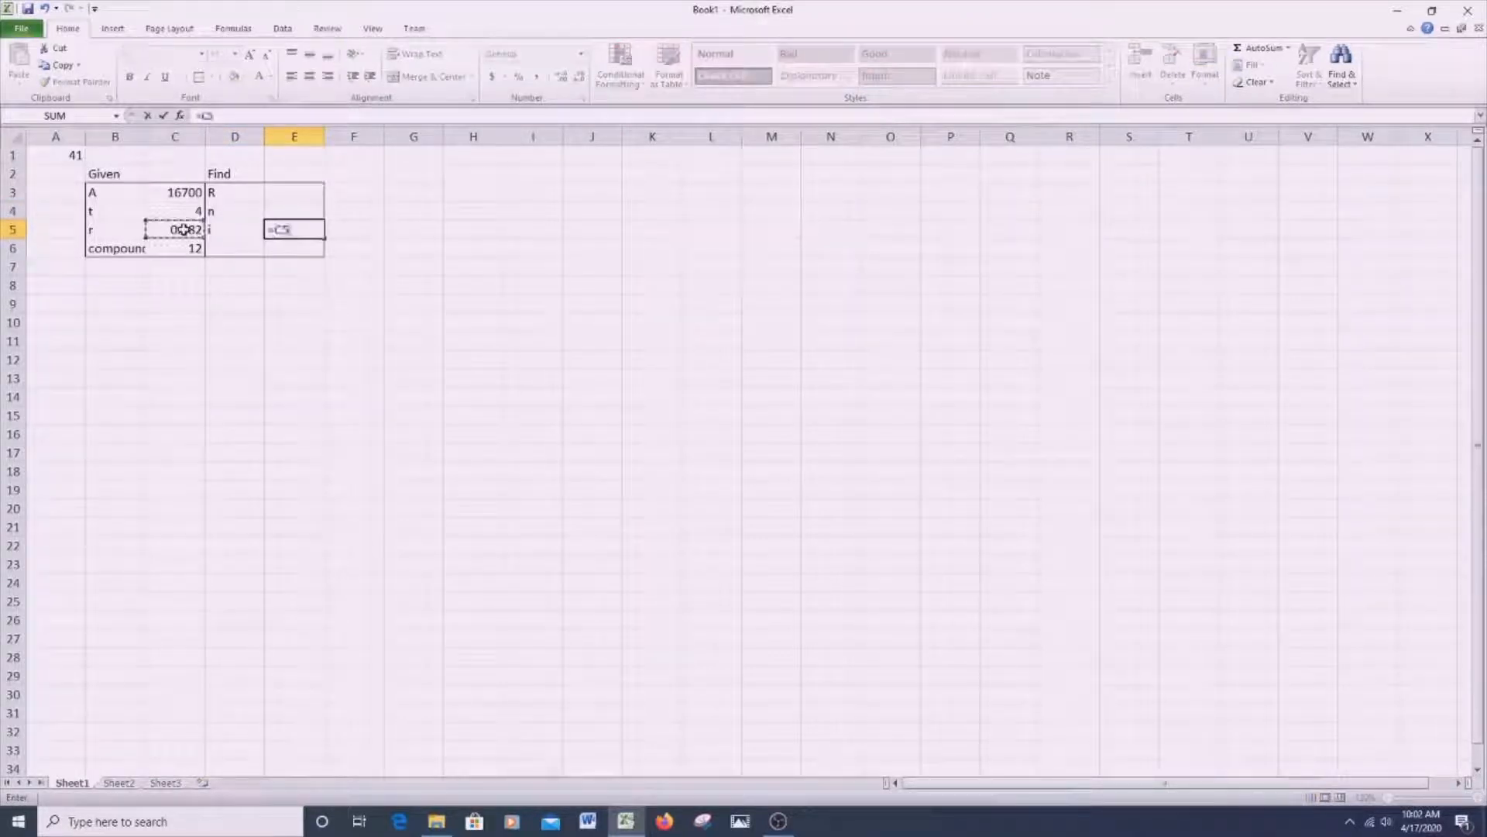
{"action": "type", "text": "/"}
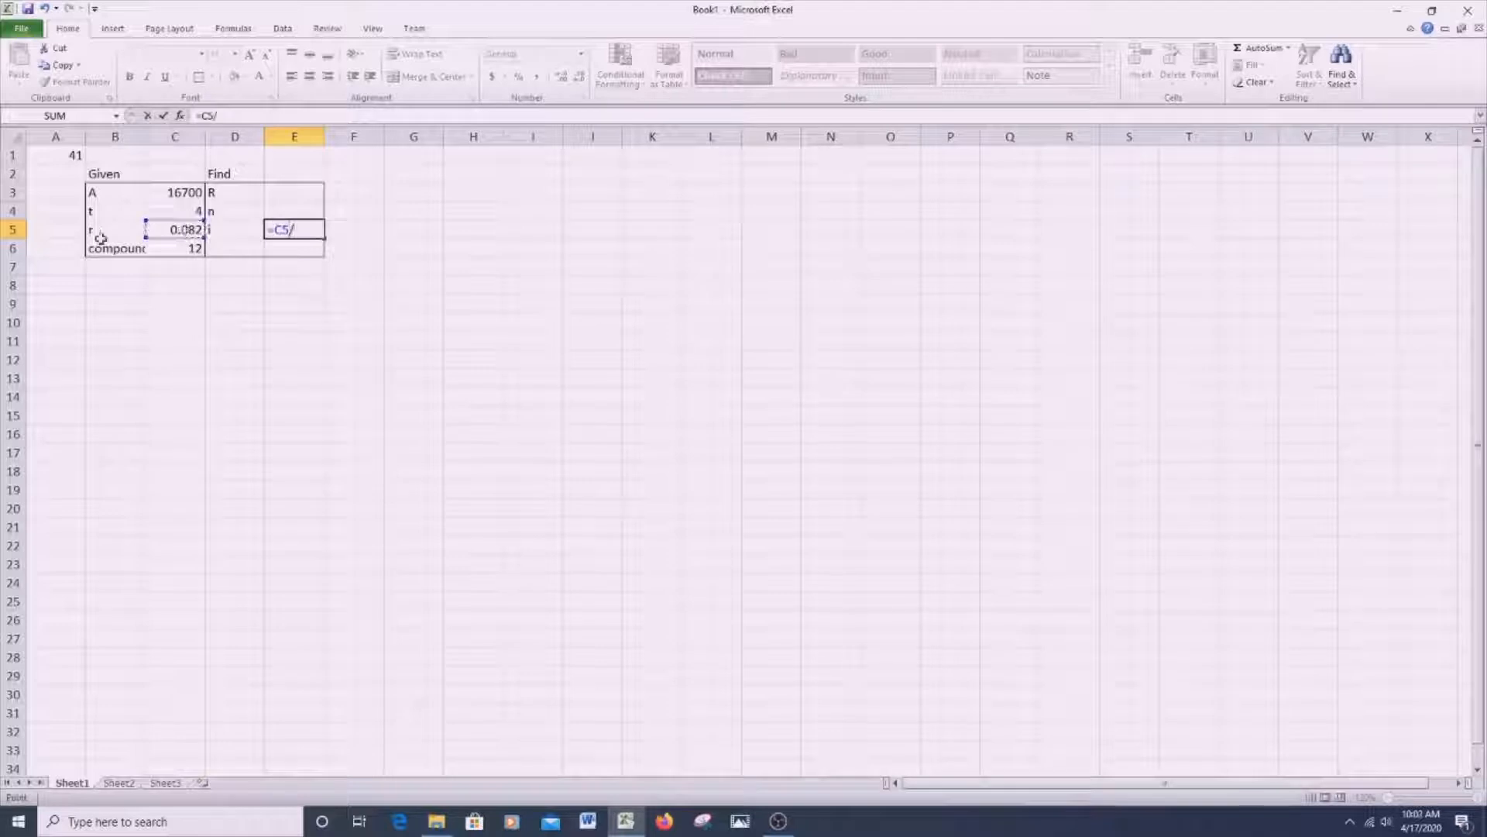
{"action": "left_click", "coordinate": [174, 251]}
{"action": "key", "text": "Return"}
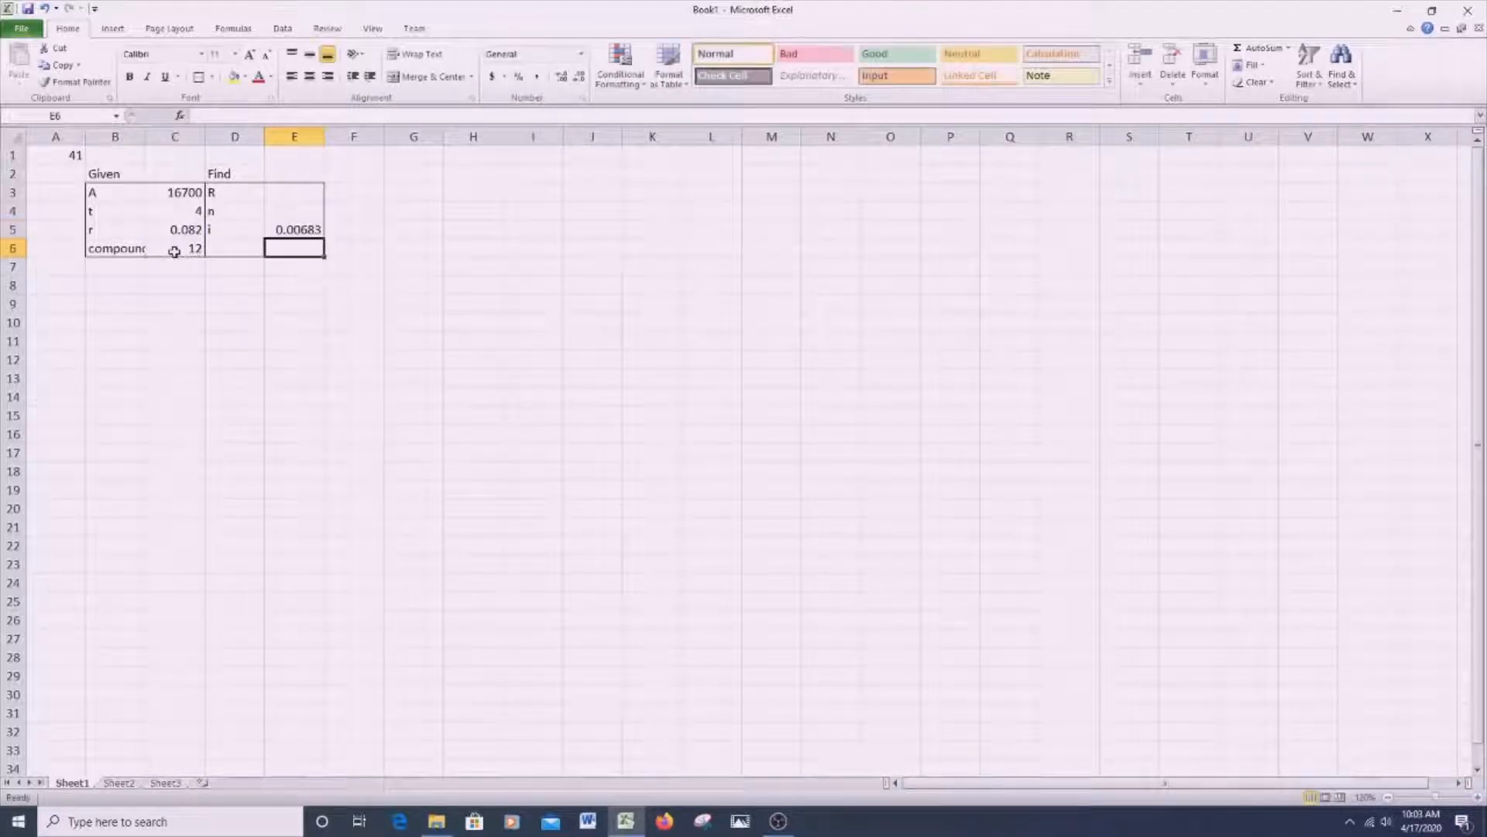
- Calculate n in E4 by multiplying t by the compounding frequency with the formula =C4*C6
{"action": "left_click", "coordinate": [317, 205]}
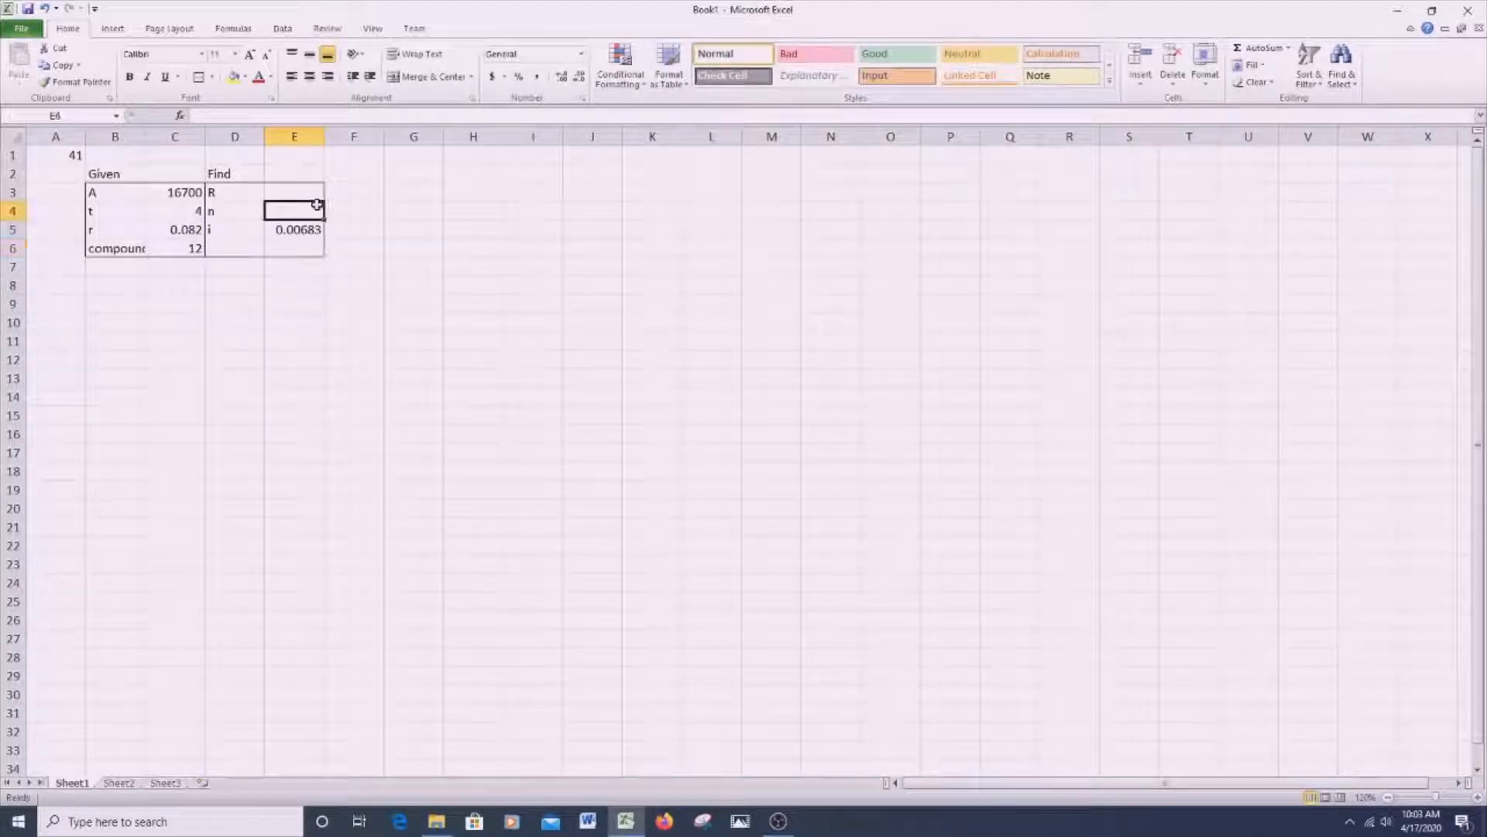
{"action": "type", "text": "="}
{"action": "left_click", "coordinate": [182, 206]}
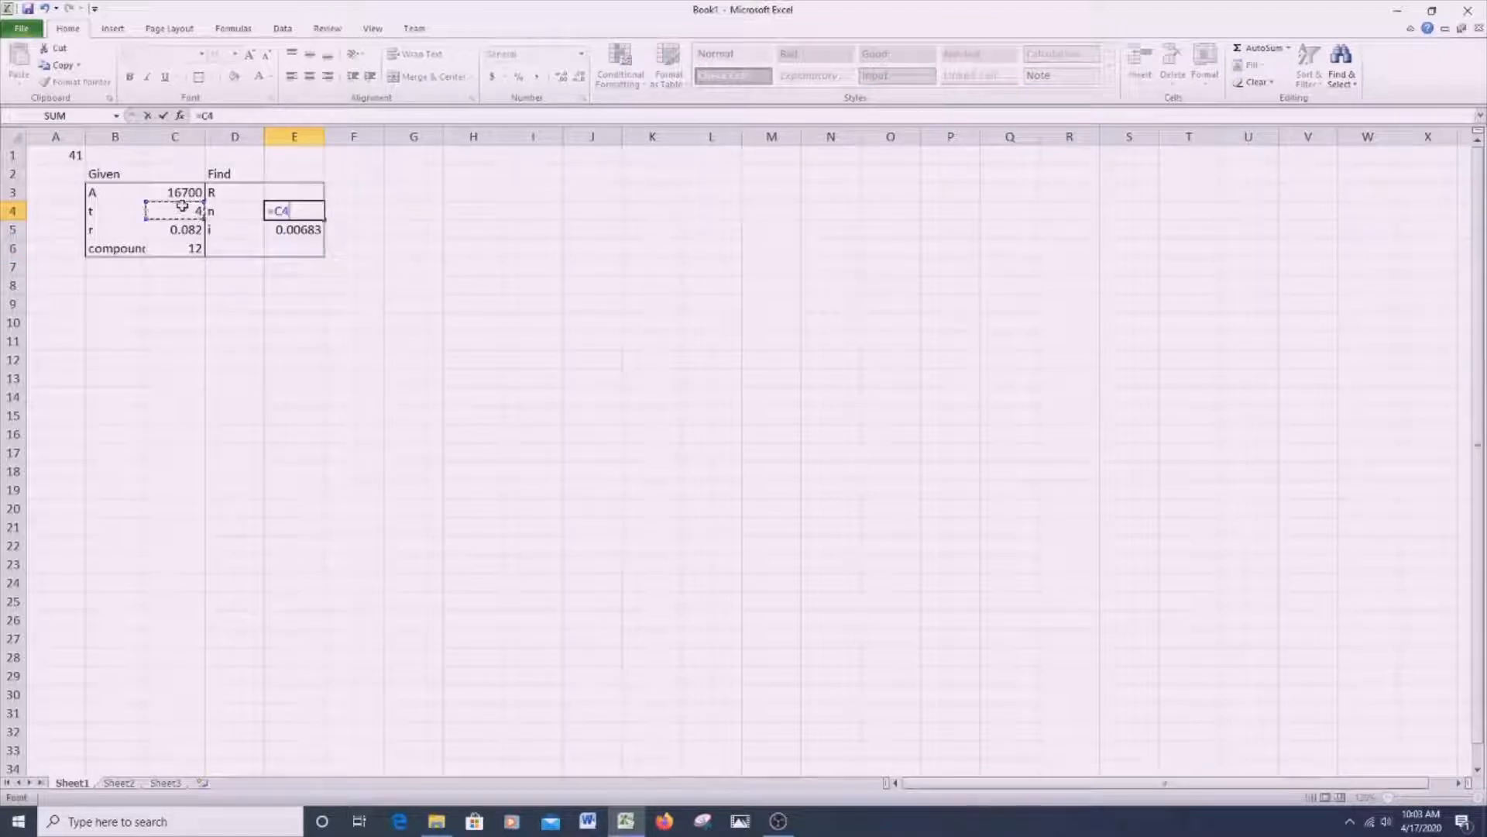
{"action": "type", "text": "*"}
{"action": "left_click", "coordinate": [177, 249]}
{"action": "key", "text": "Return"}
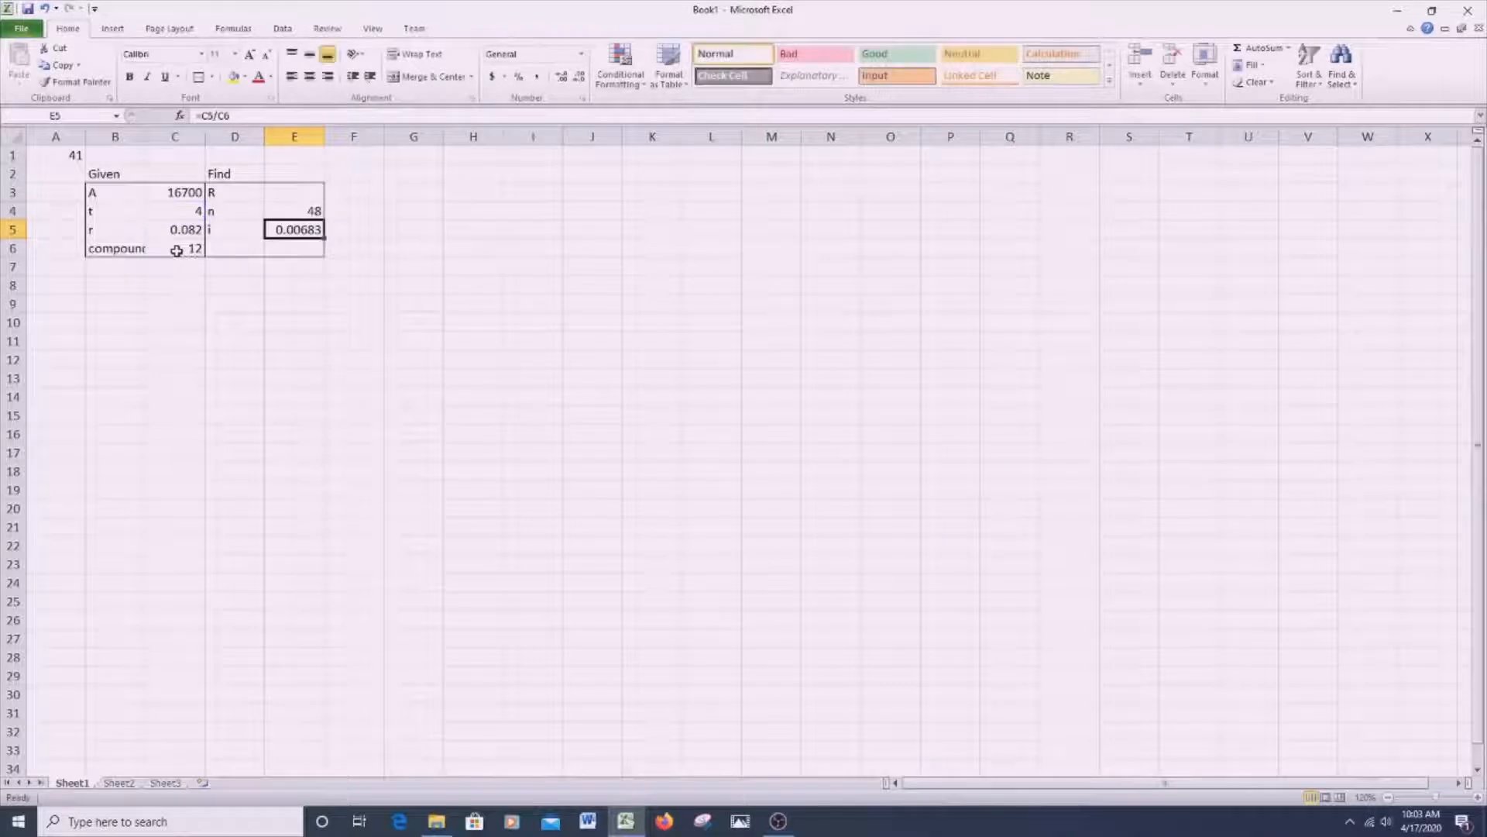
- Start the R formula in E3 as =C3/(()/E5), leaving the inner parentheses empty for the numerator
{"action": "left_click", "coordinate": [312, 194]}
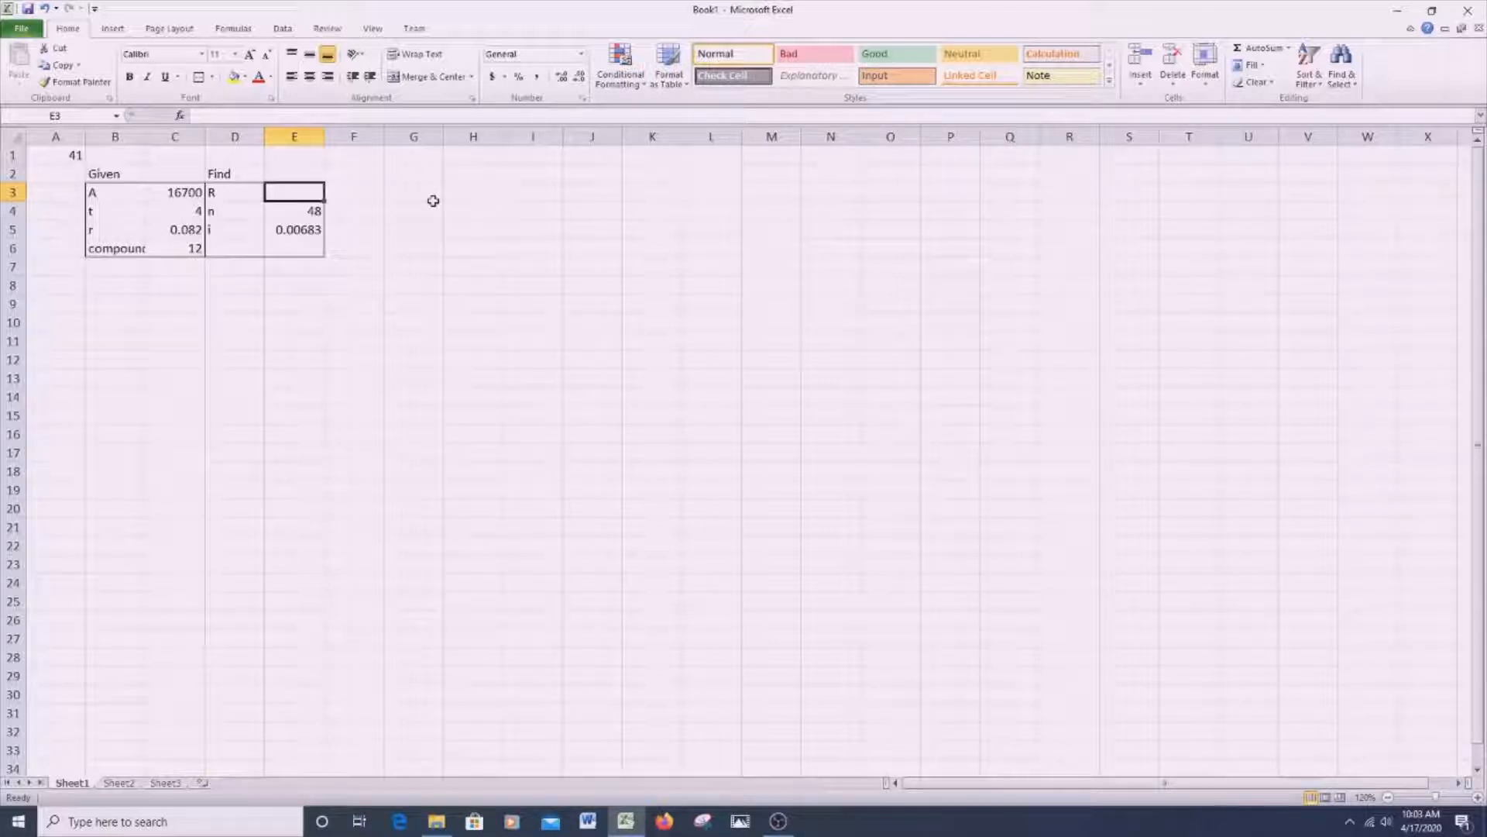
{"action": "type", "text": "="}
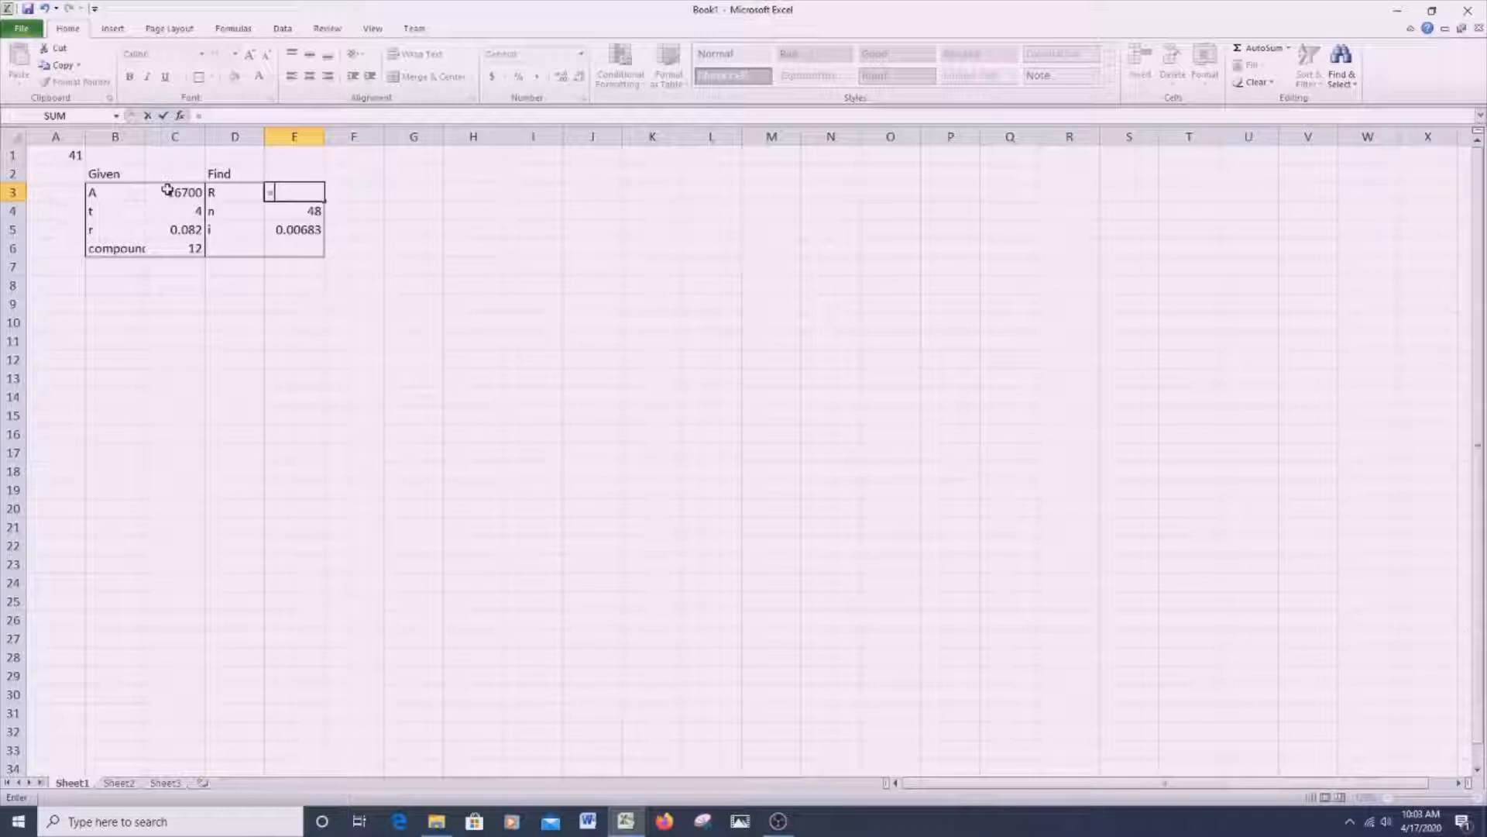
{"action": "left_click", "coordinate": [167, 189]}
{"action": "type", "text": "*"}
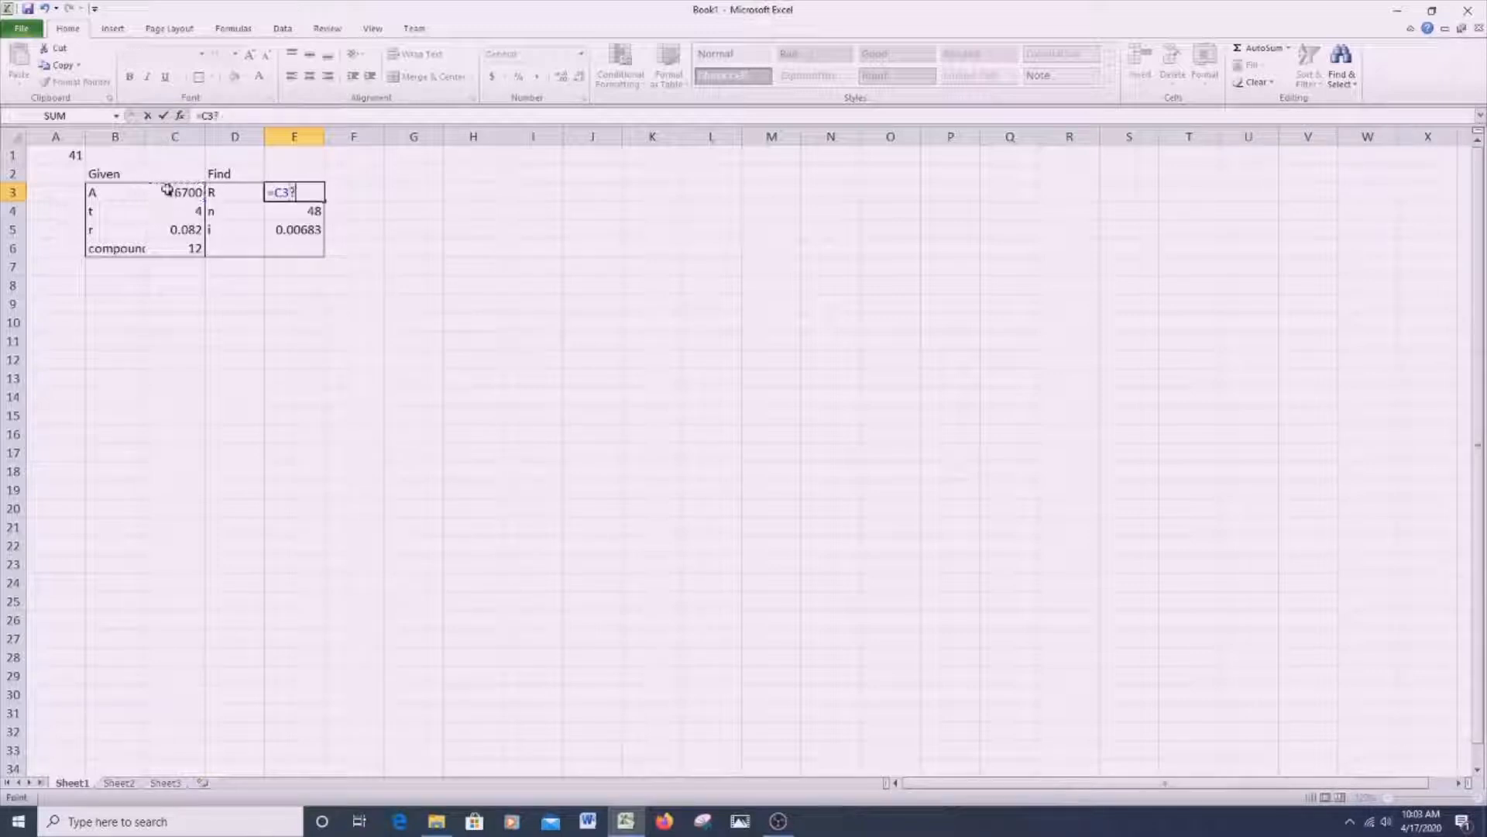
{"action": "key", "text": "BackSpace"}
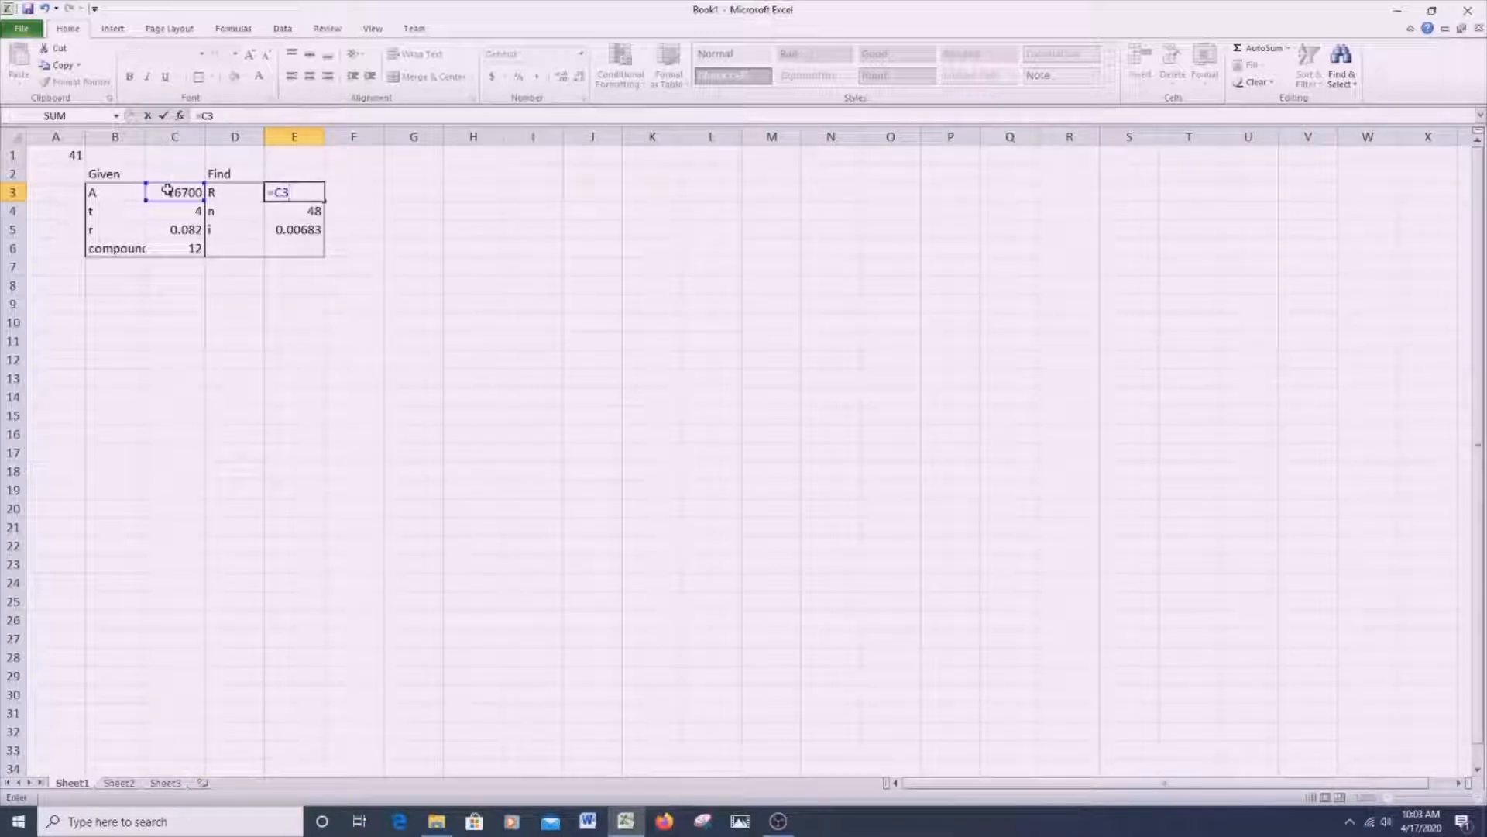
{"action": "type", "text": "/(("}
{"action": "type", "text": "()/"}
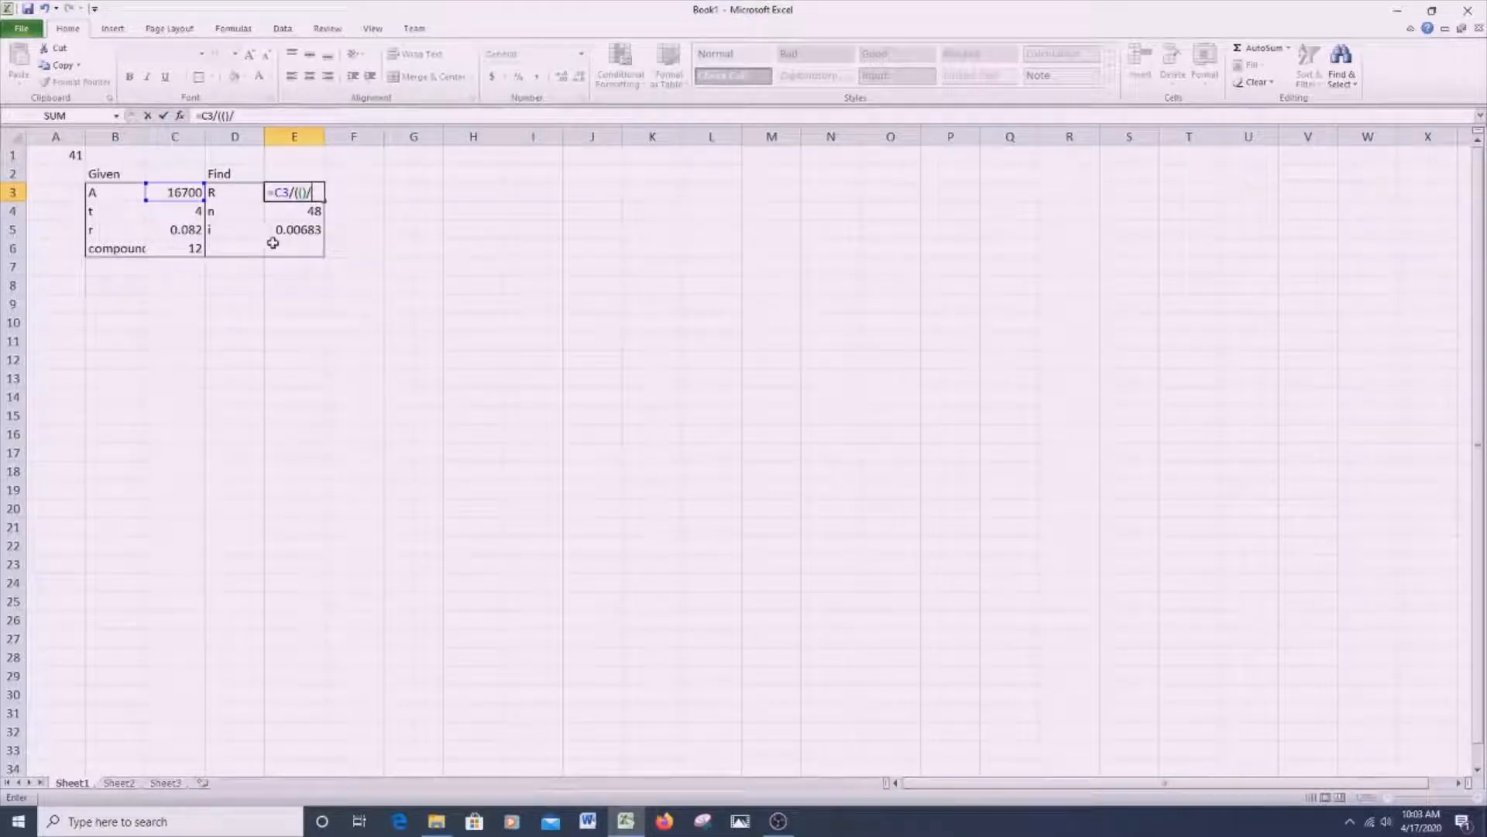
{"action": "left_click", "coordinate": [294, 229]}
{"action": "type", "text": ")"}
- Fill the numerator with 1-(1+E5)^-E4 to complete E3 as =C3/((1-(1+E5)^-E4)/E5)
{"action": "left_click", "coordinate": [223, 116]}
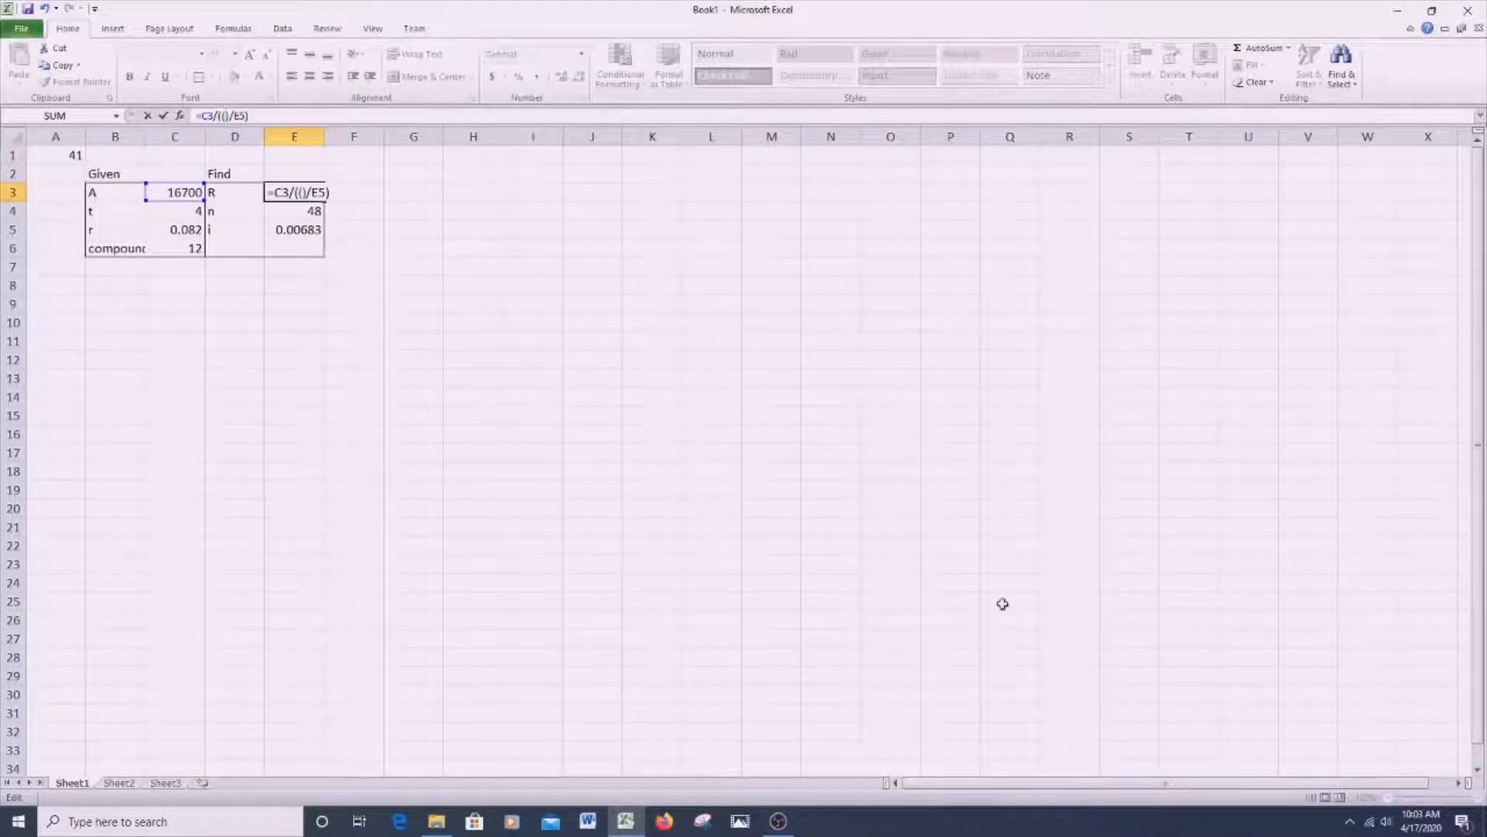
{"action": "type", "text": "("}
{"action": "key", "text": "BackSpace"}
{"action": "type", "text": "1-(1"}
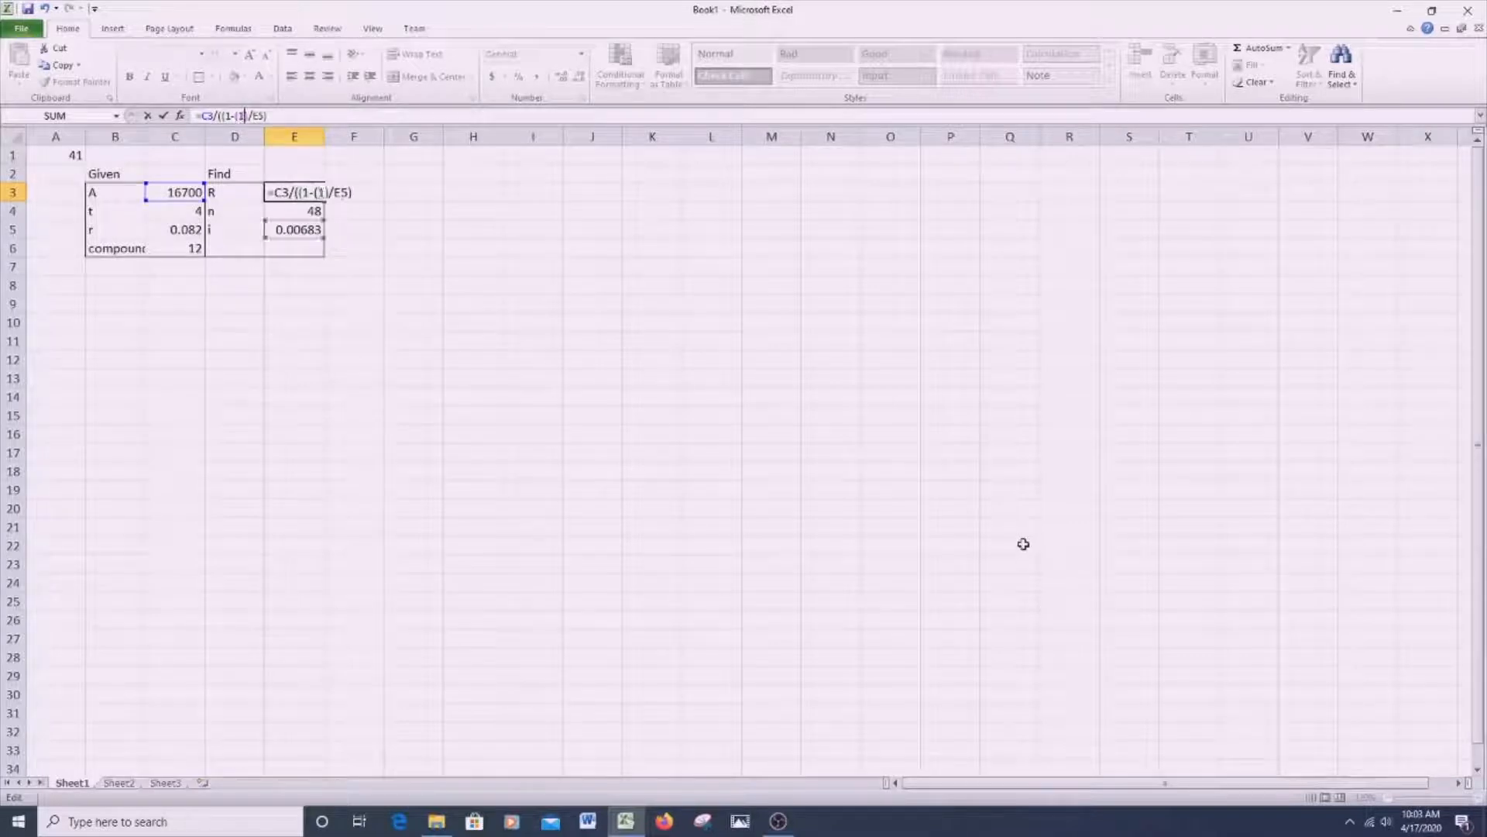
{"action": "type", "text": "+"}
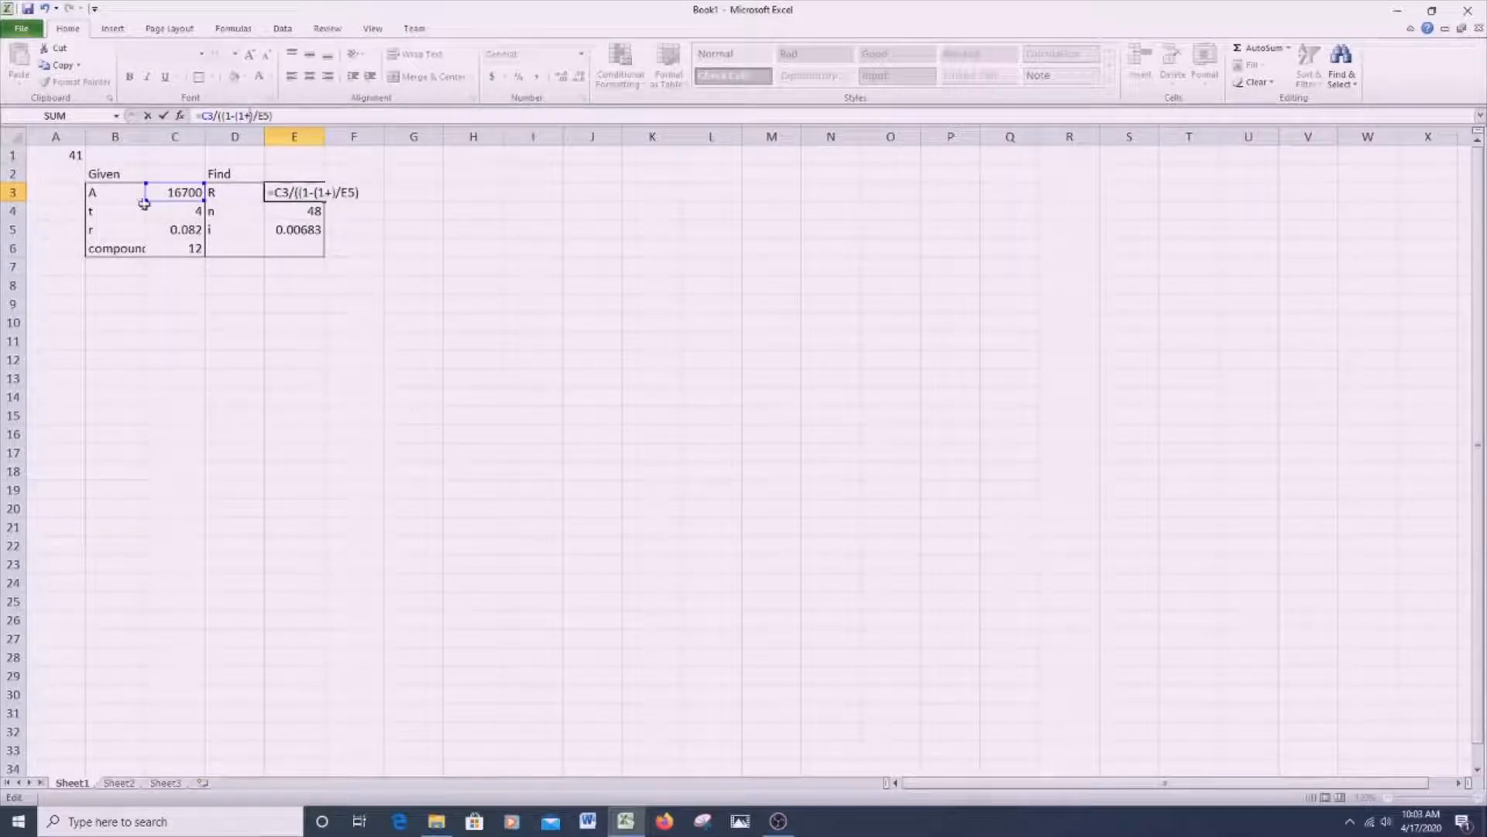
{"action": "left_click", "coordinate": [279, 226]}
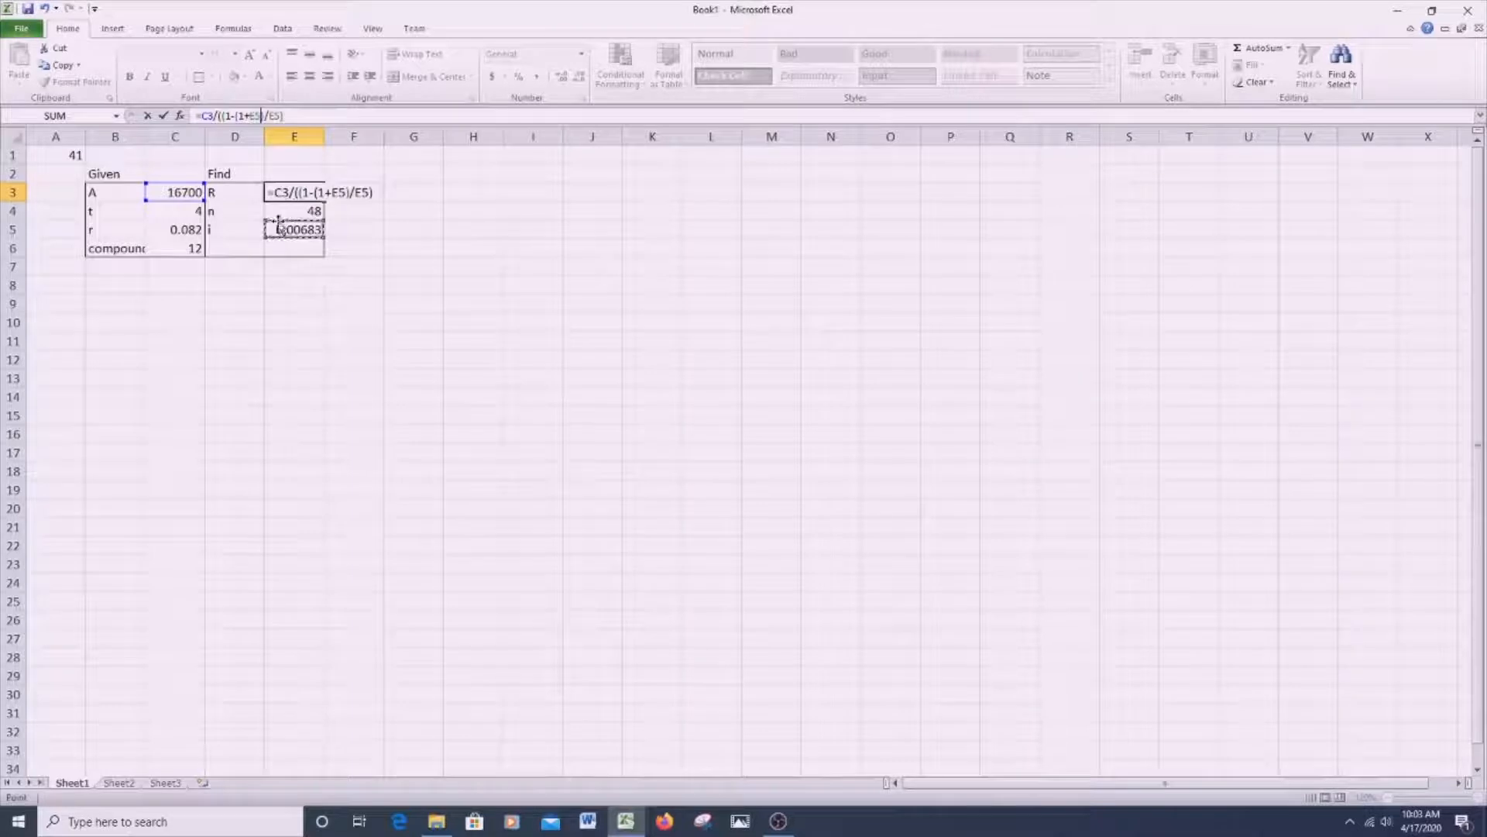
{"action": "type", "text": ")^-"}
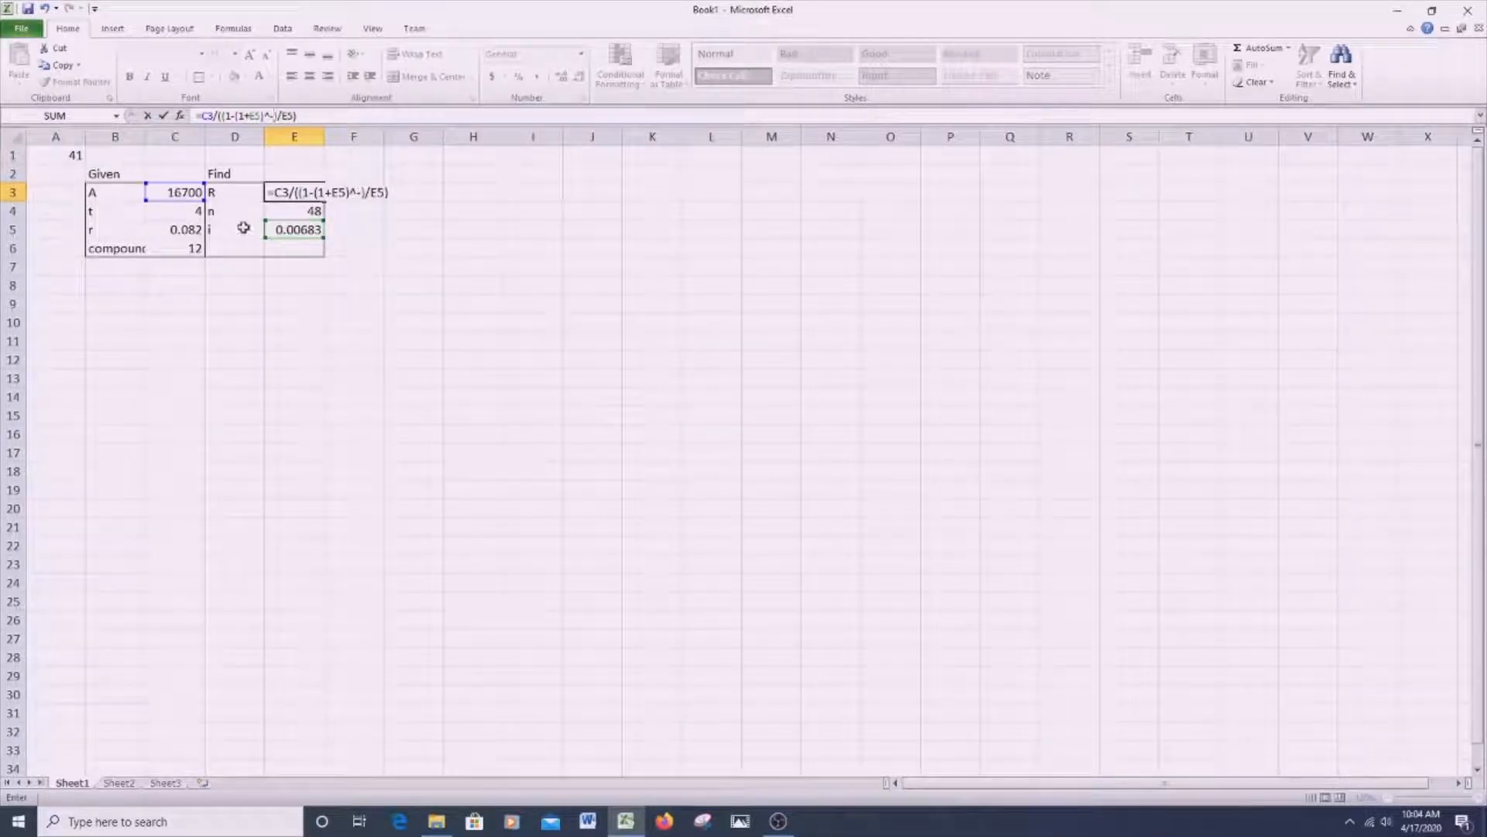
{"action": "left_click", "coordinate": [306, 208]}
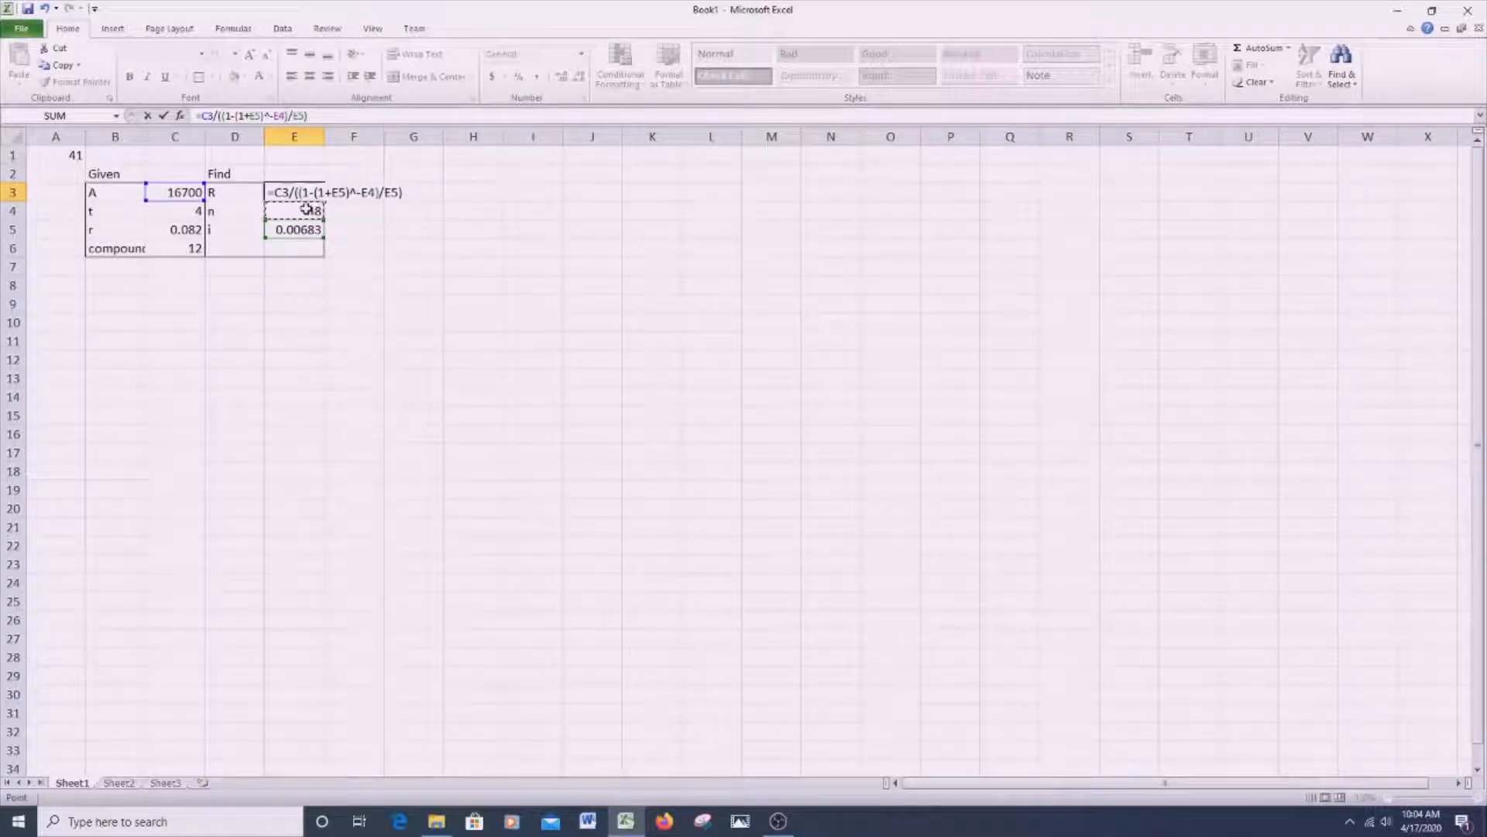
{"action": "key", "text": "Return"}
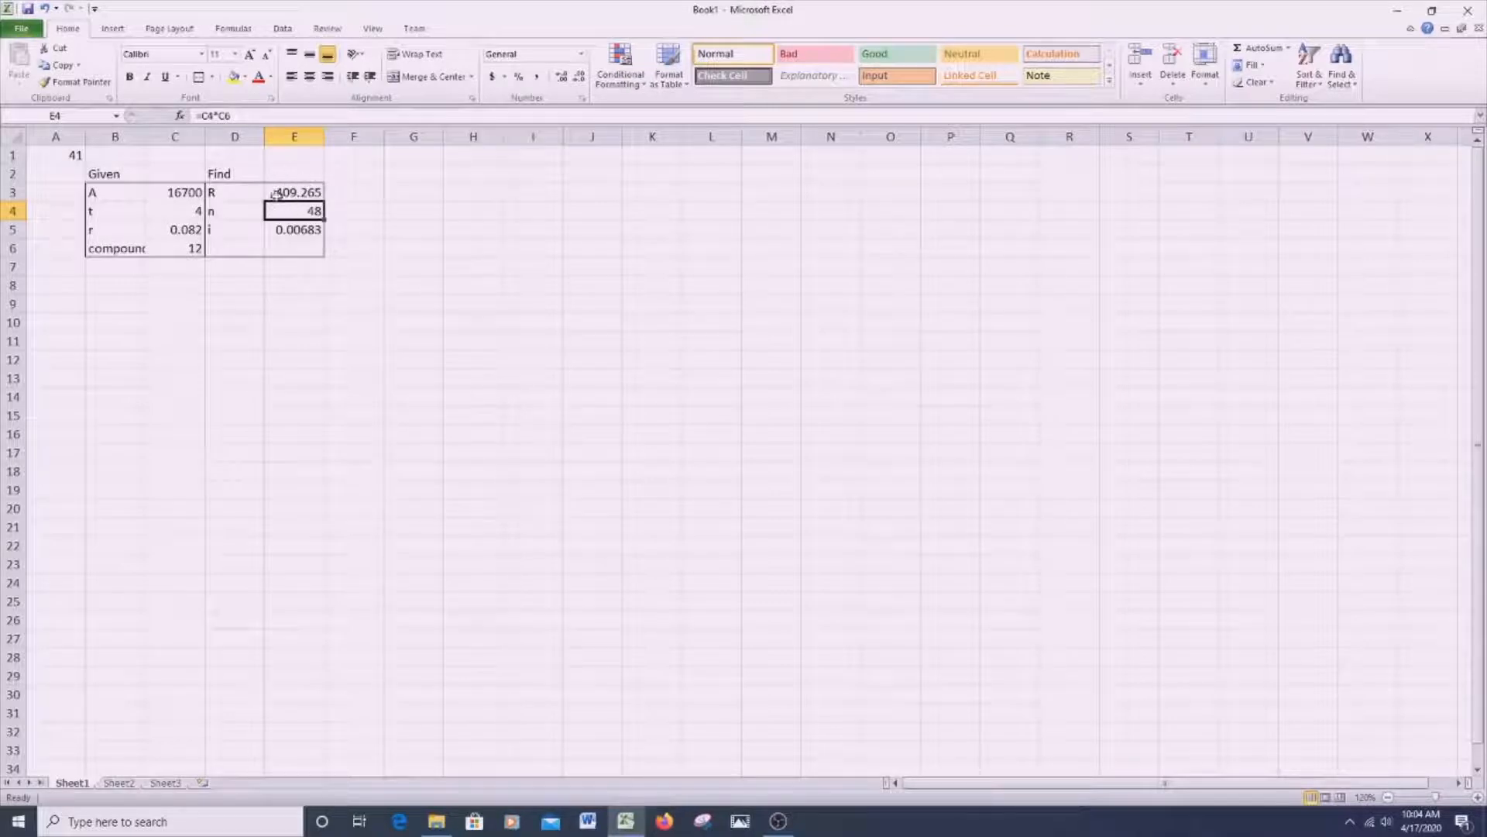
{"action": "left_click", "coordinate": [192, 192]}
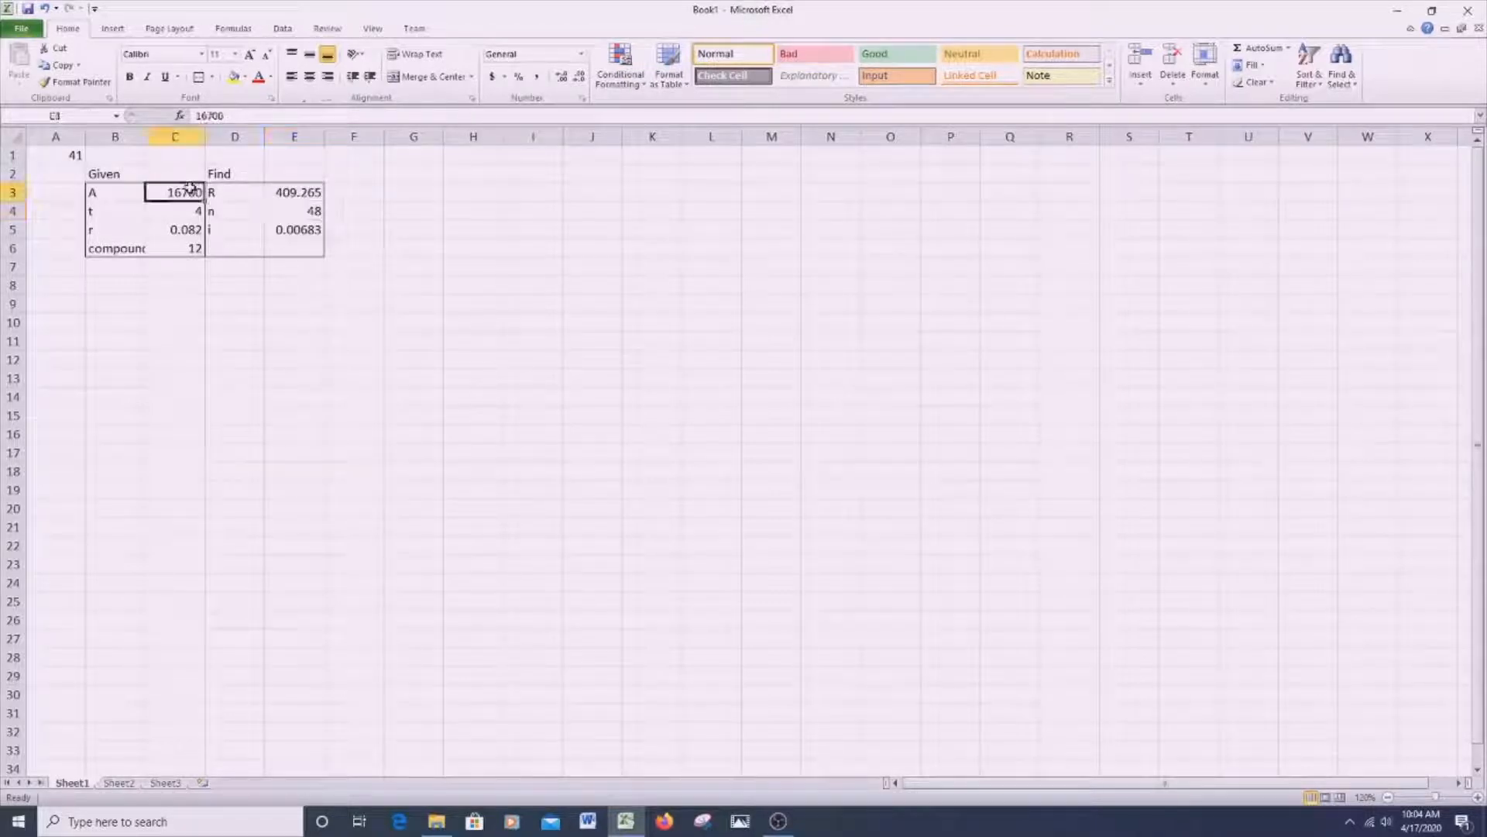
{"action": "left_click", "coordinate": [321, 192]}
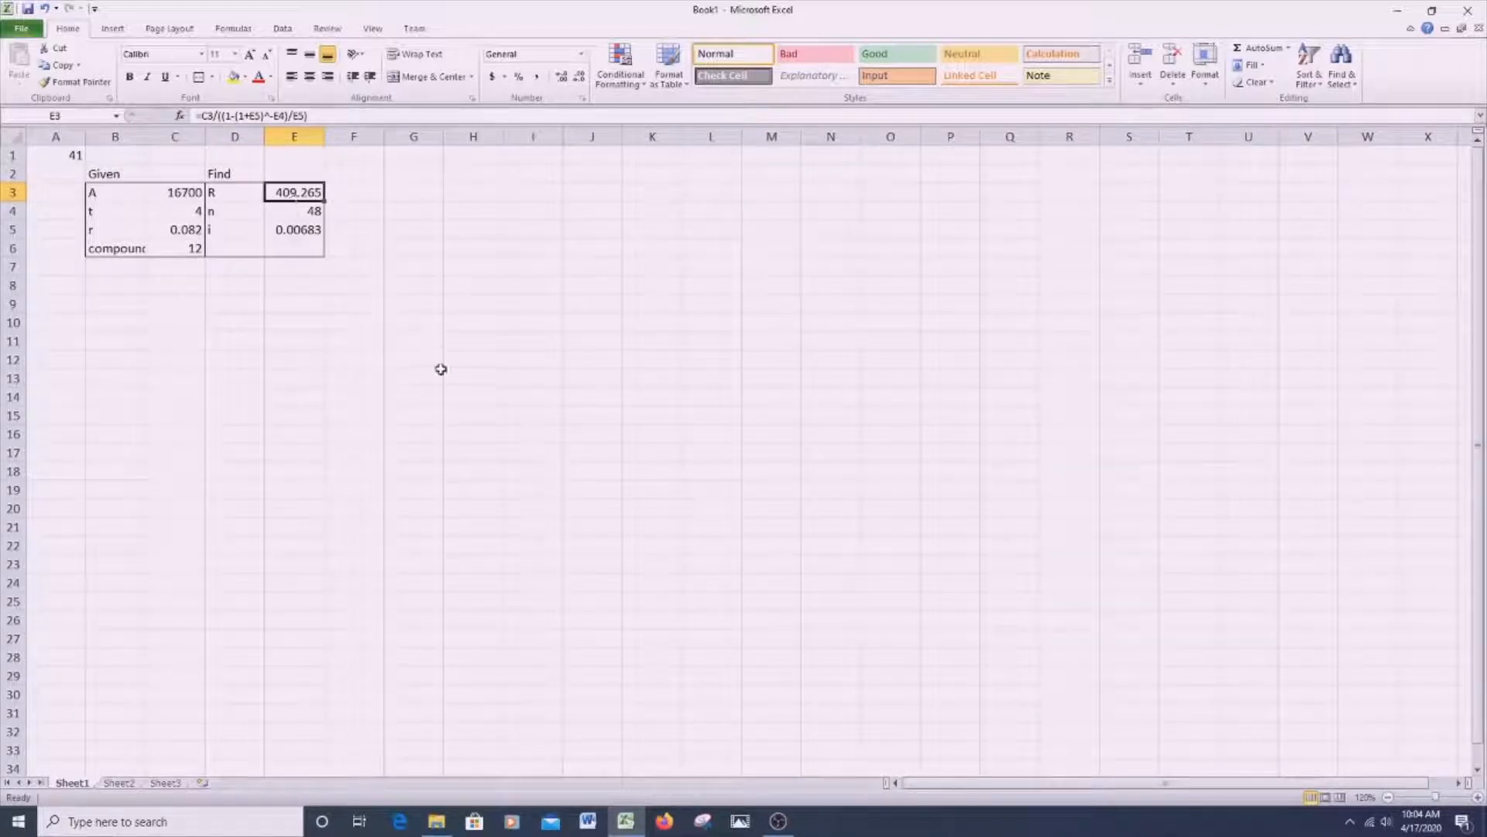
- Enter the first table heading on two rows, with Beginning in H7 and Balance in H8
{"action": "left_click", "coordinate": [410, 234]}
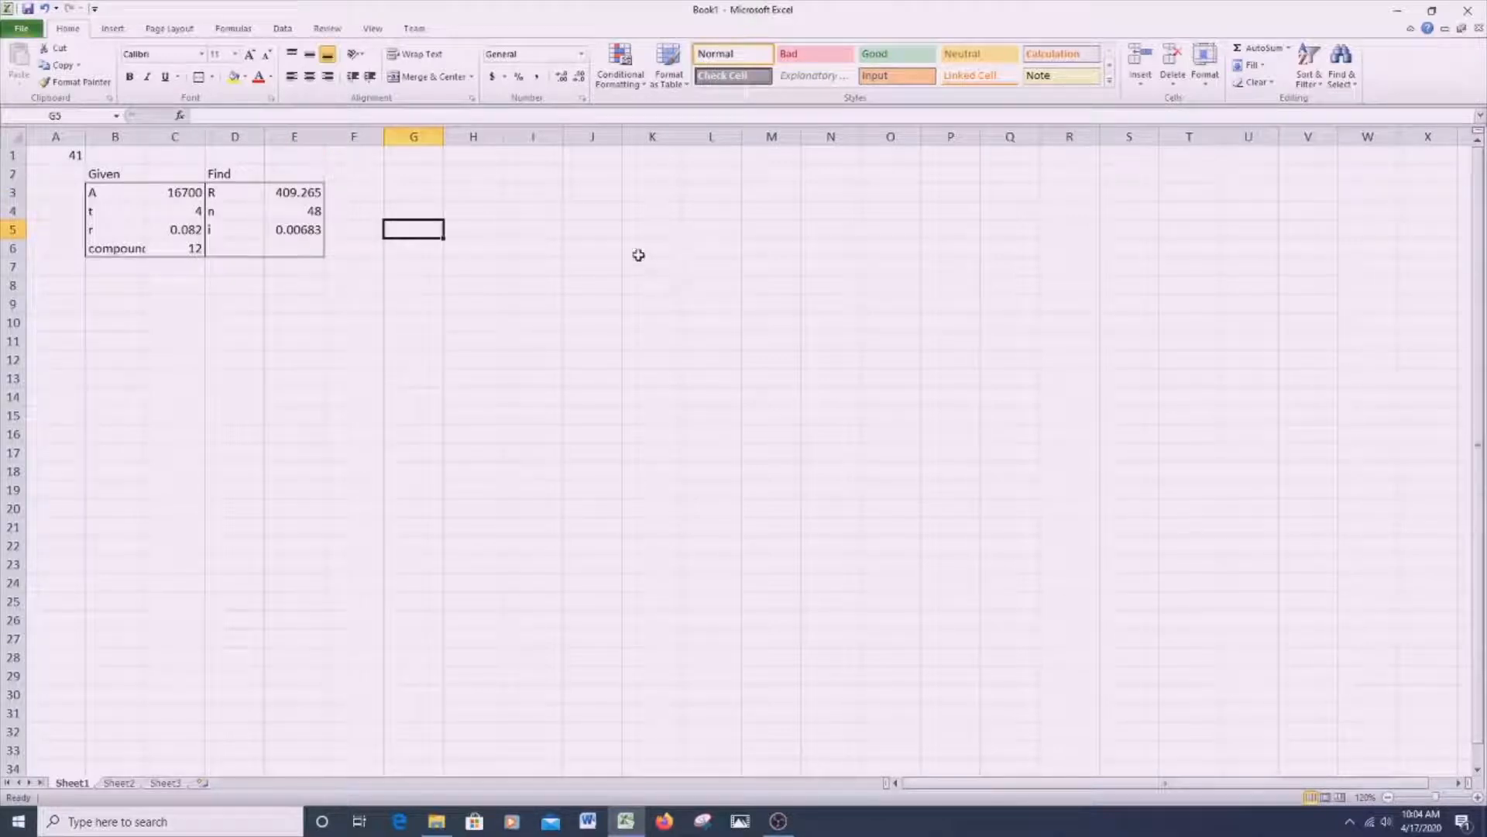
{"action": "key", "text": "Right"}
{"action": "key", "text": "Down"}
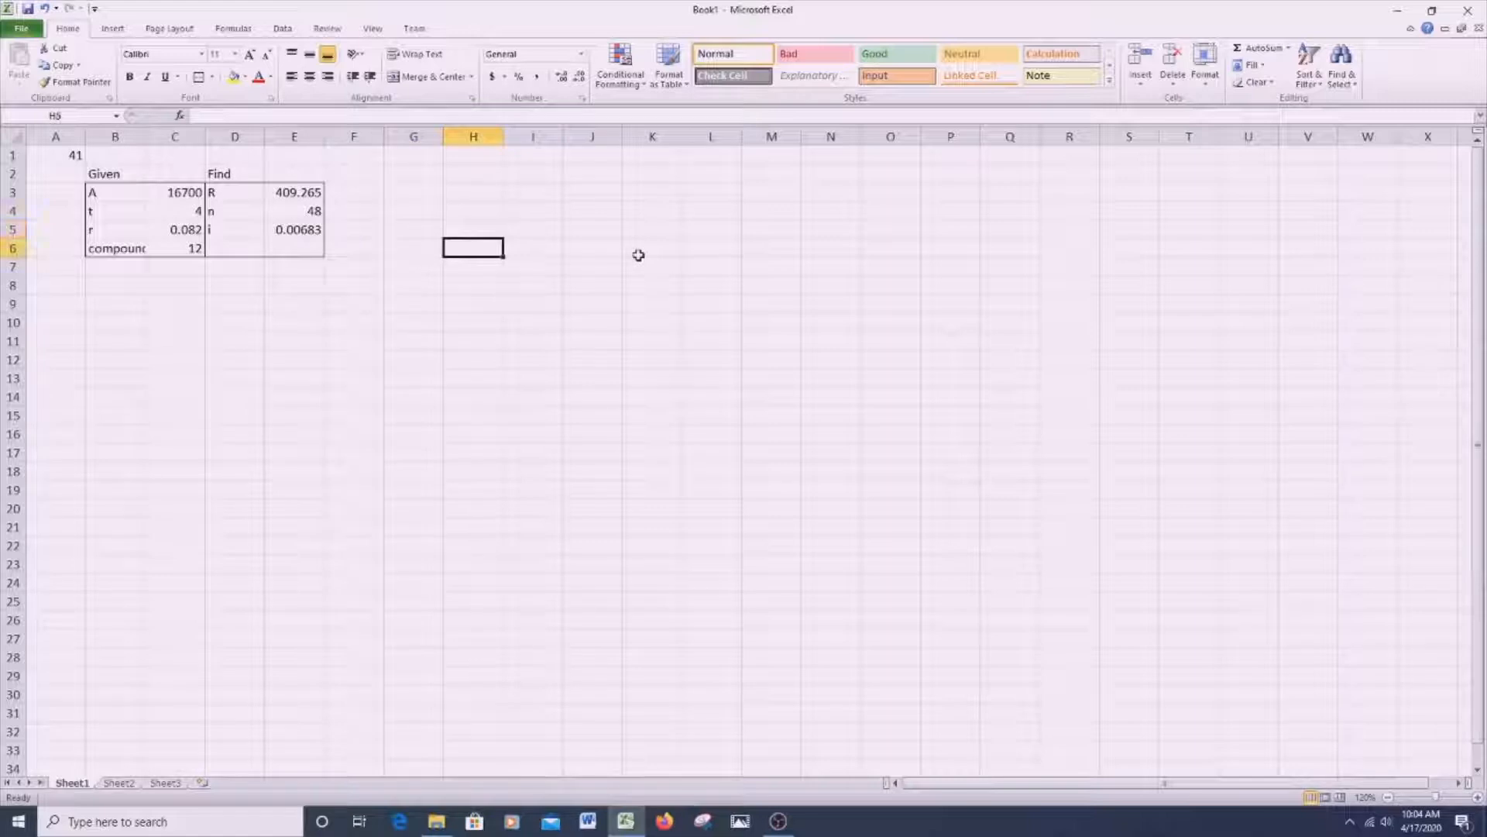
{"action": "key", "text": "Left"}
{"action": "key", "text": "Down"}
{"action": "key", "text": "Right"}
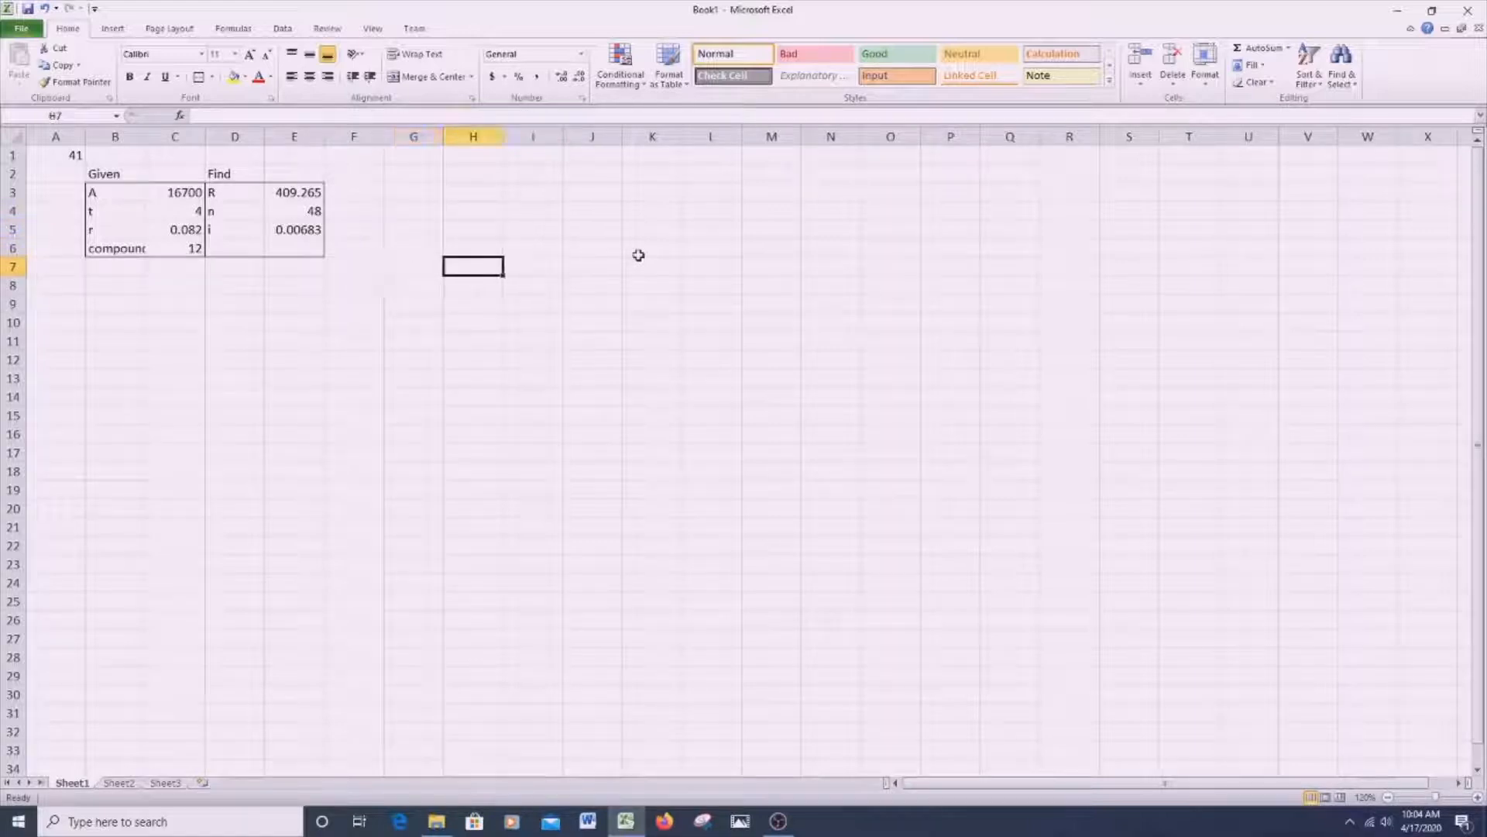
{"action": "type", "text": "Beg"}
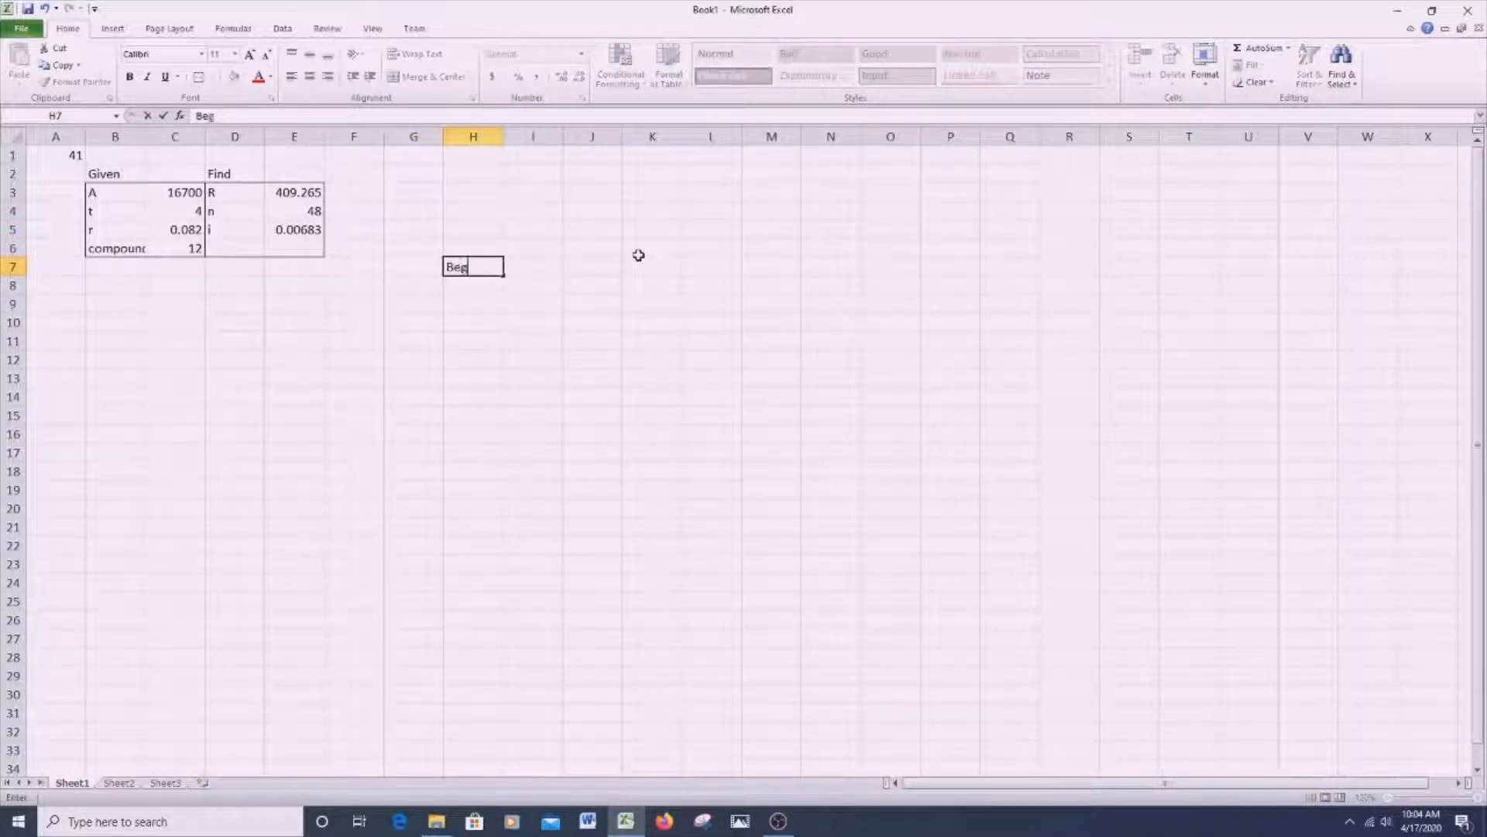
{"action": "type", "text": "inning"}
{"action": "key", "text": "Return"}
{"action": "type", "text": "Ba"}
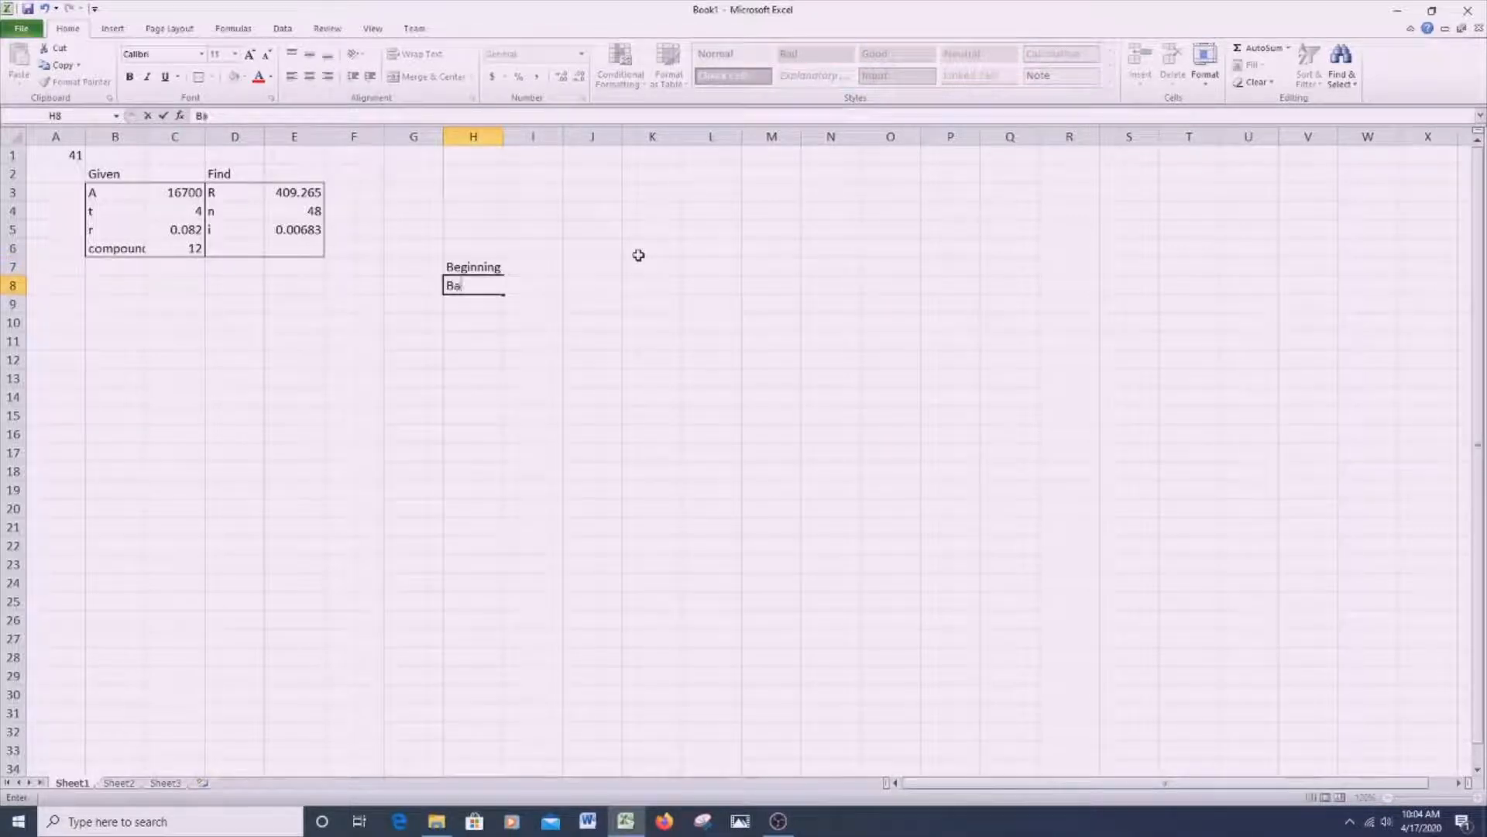
{"action": "type", "text": "lance"}
{"action": "key", "text": "Tab"}
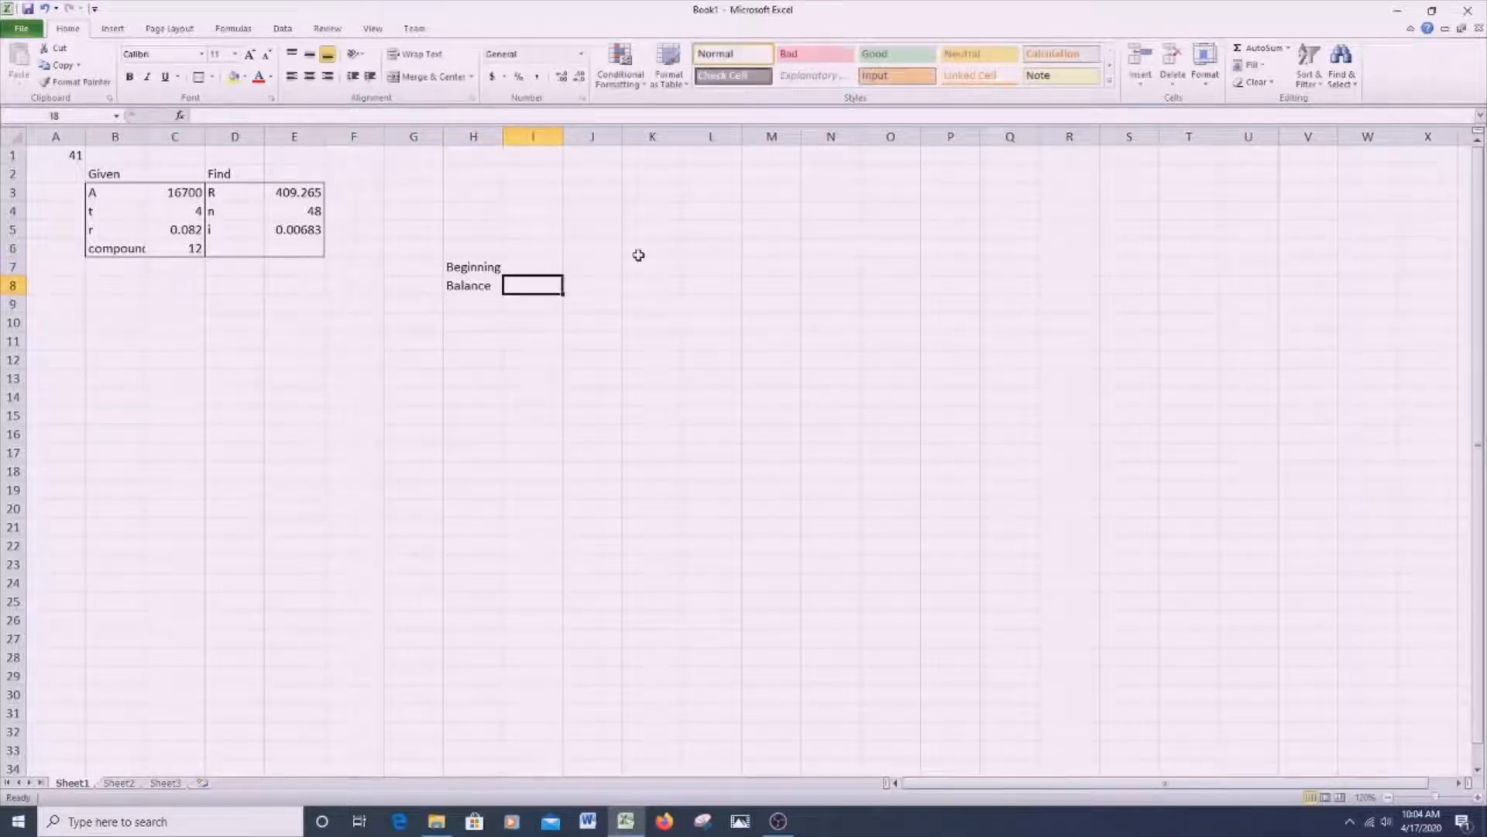
- Add the column headings Payment in I7 and Interest in J7
{"action": "key", "text": "Up"}
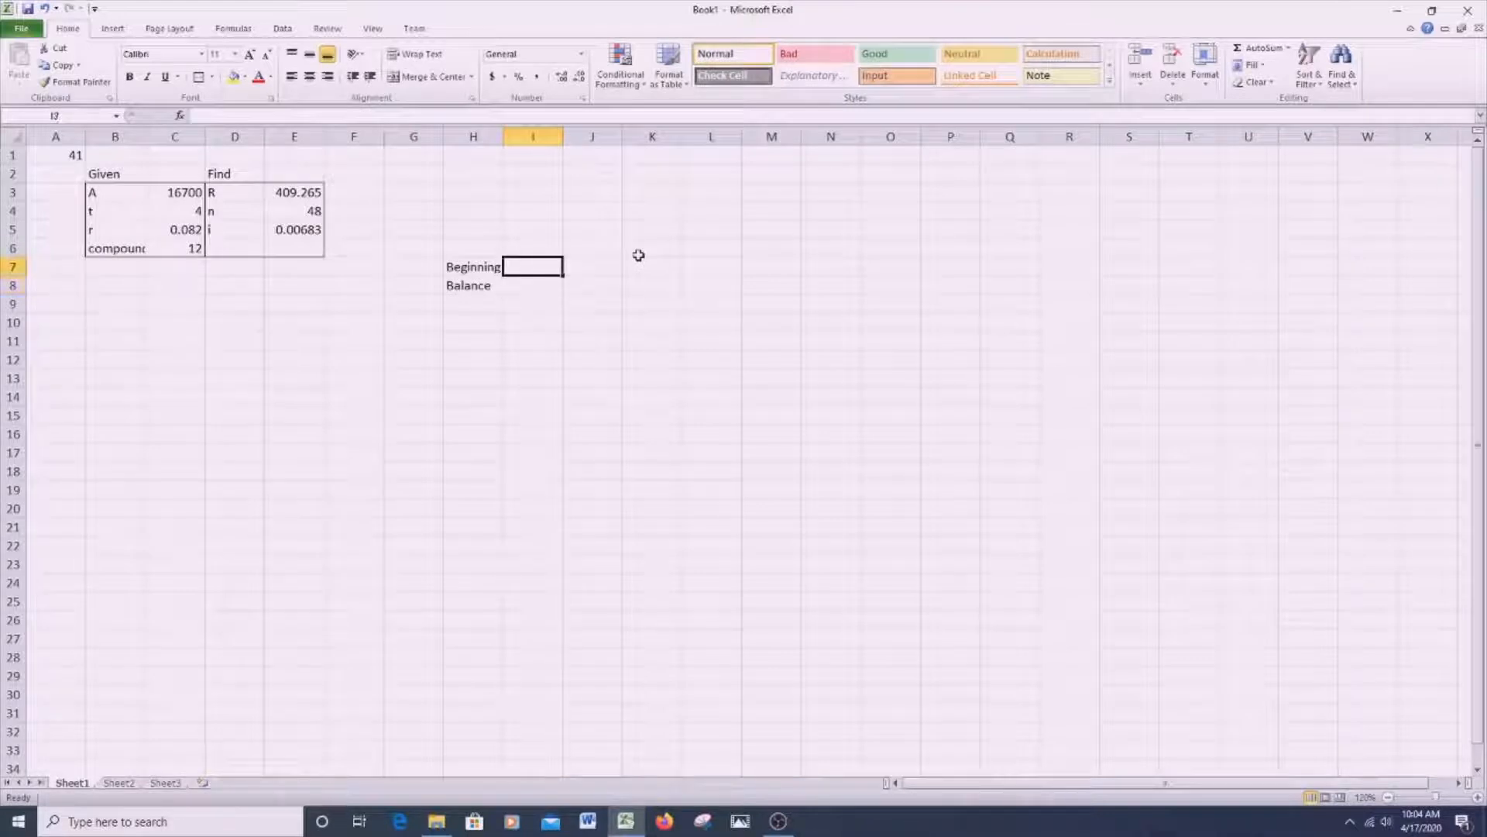
{"action": "type", "text": "Payment"}
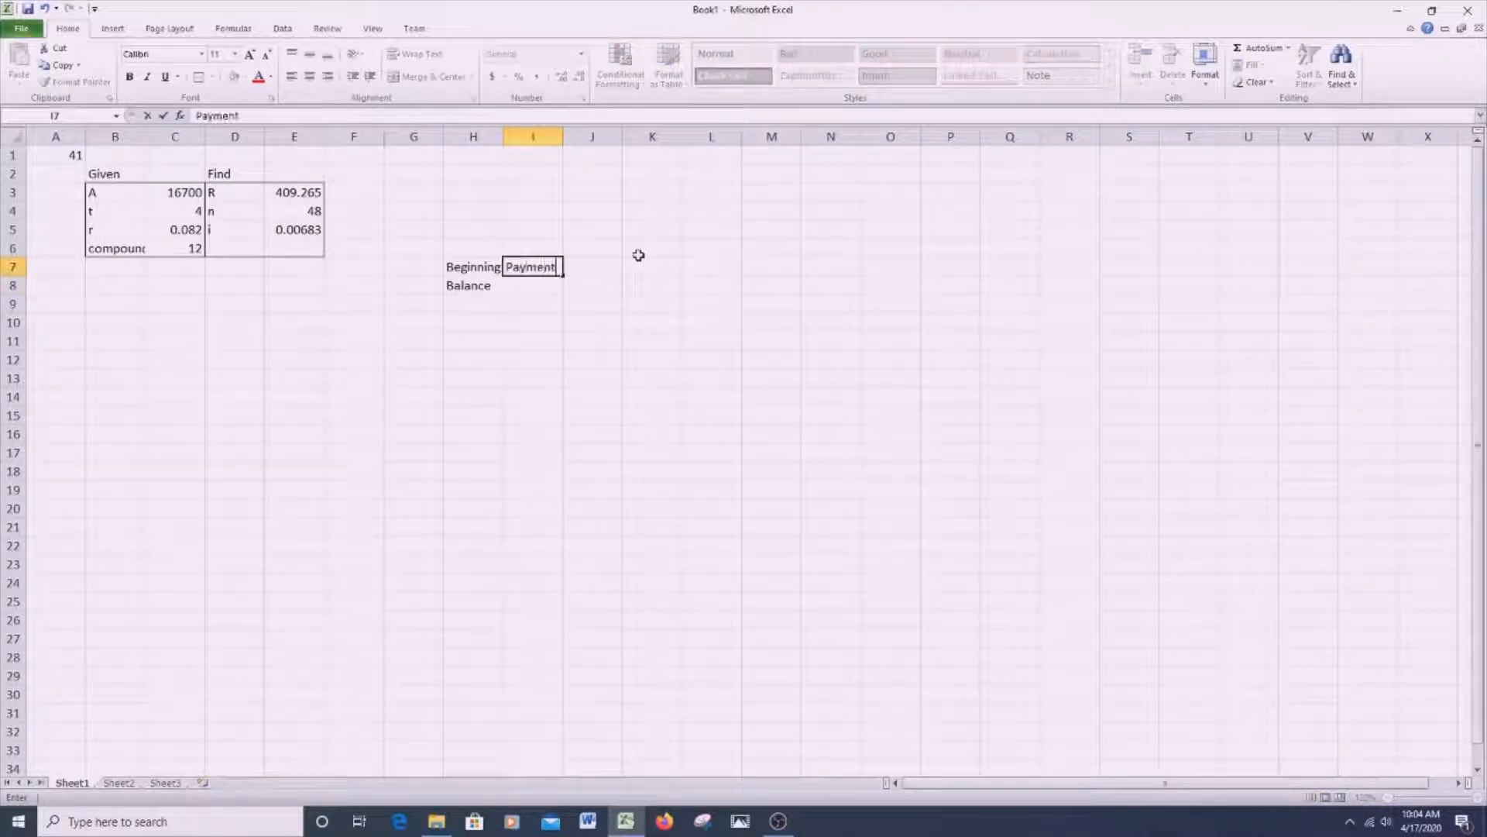
{"action": "key", "text": "Tab"}
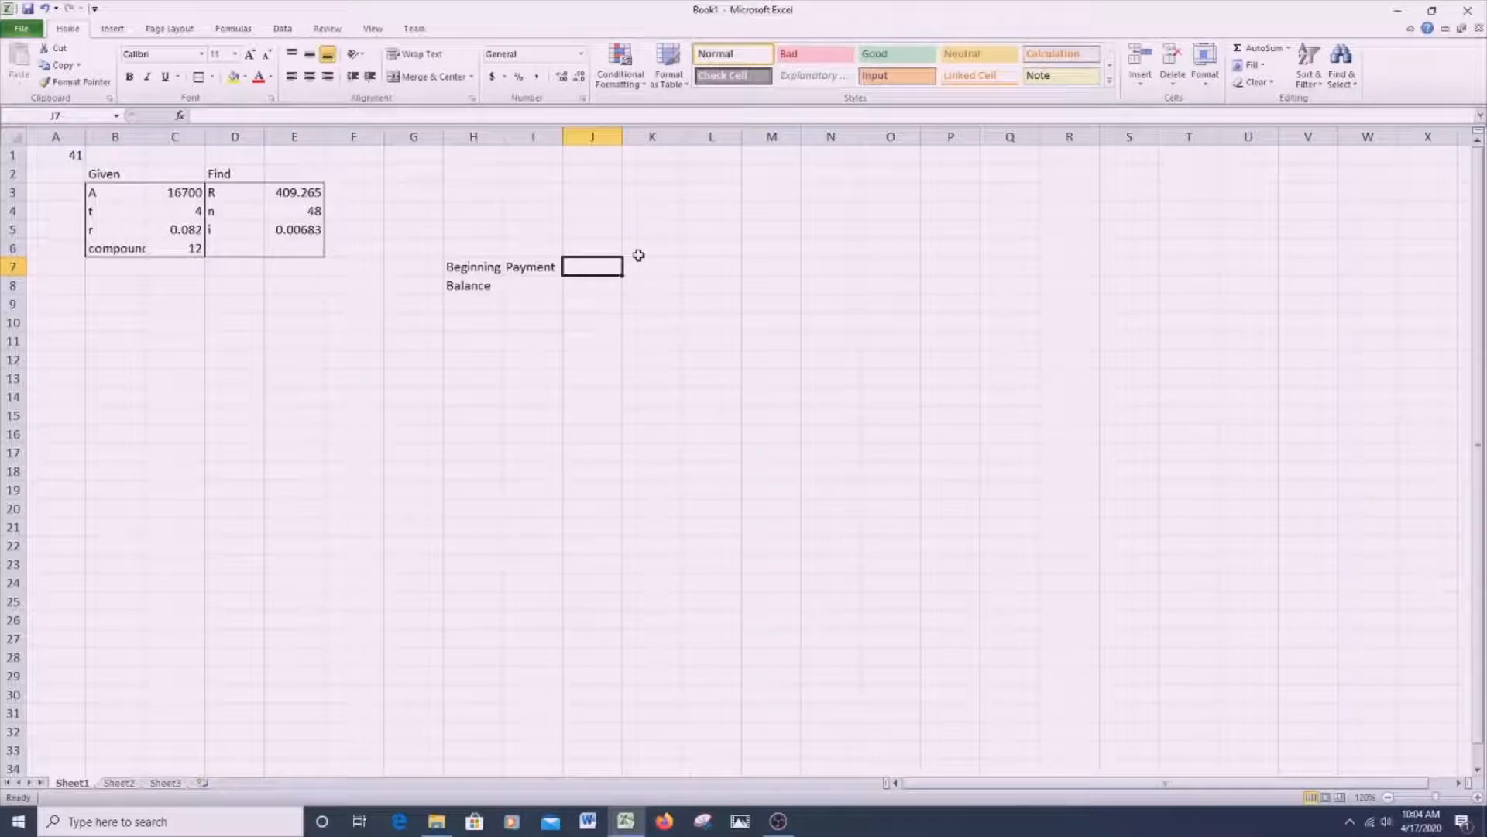
{"action": "type", "text": "Interest"}
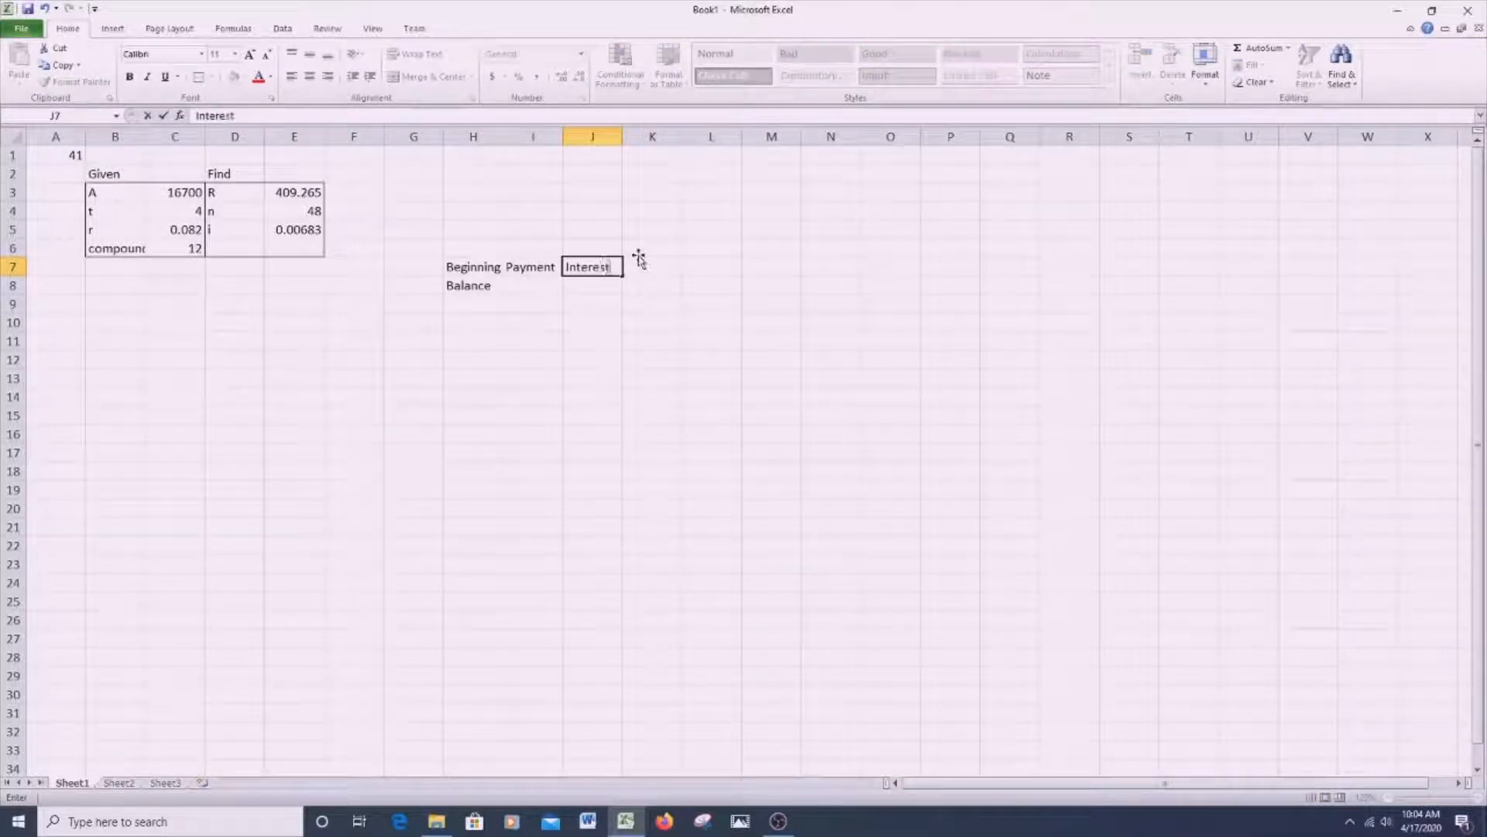
{"action": "key", "text": "Tab"}
- Enter the column heading Period Reduction in K7
{"action": "type", "text": "Ending"}
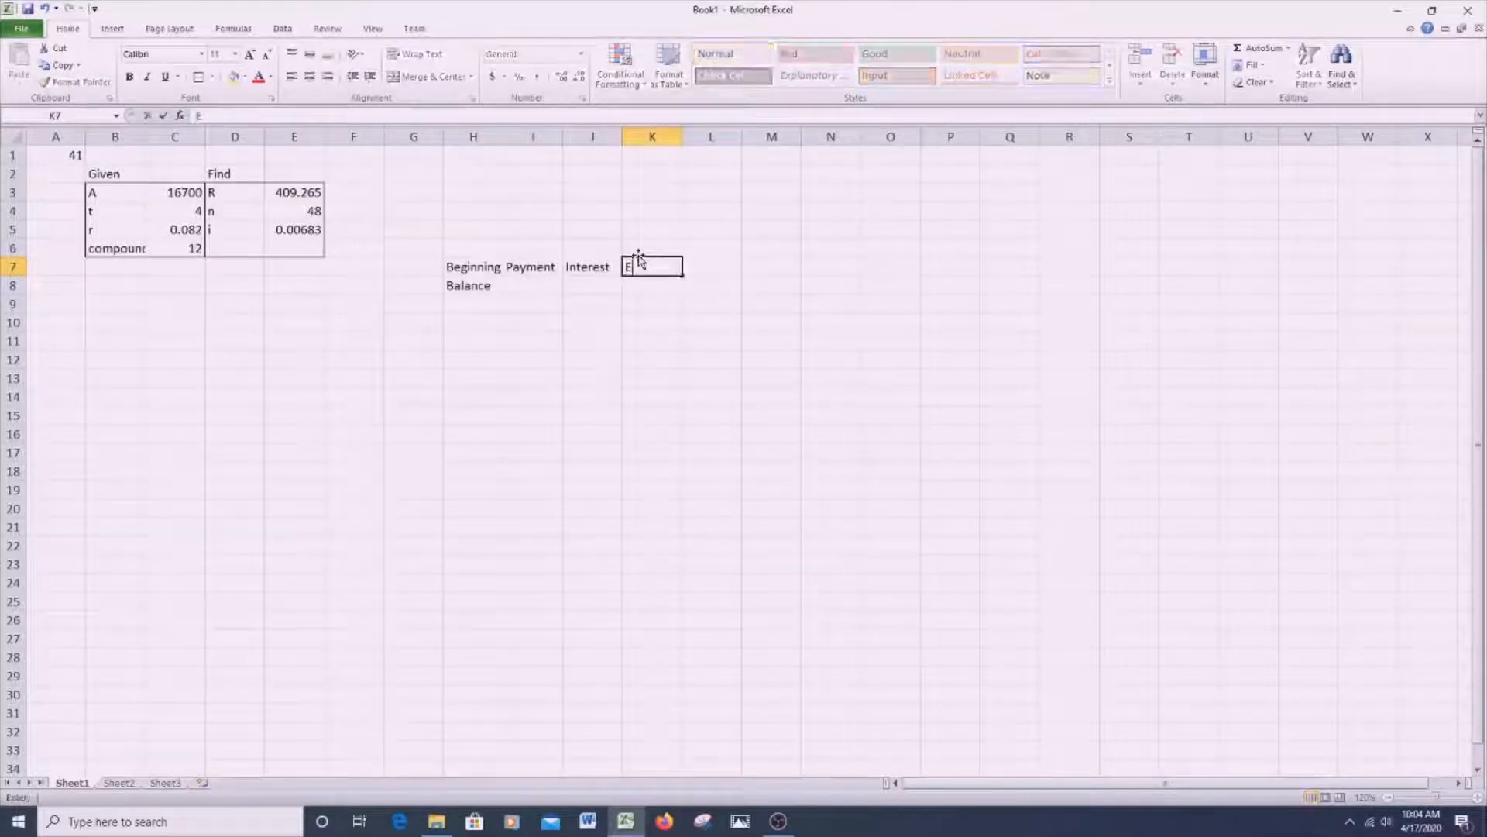
{"action": "key", "text": "BackSpace"}
{"action": "key", "text": "BackSpace"}
{"action": "key", "text": "BackSpace"}
{"action": "key", "text": "BackSpace"}
{"action": "key", "text": "BackSpace"}
{"action": "key", "text": "BackSpace"}
{"action": "type", "text": "Preiod"}
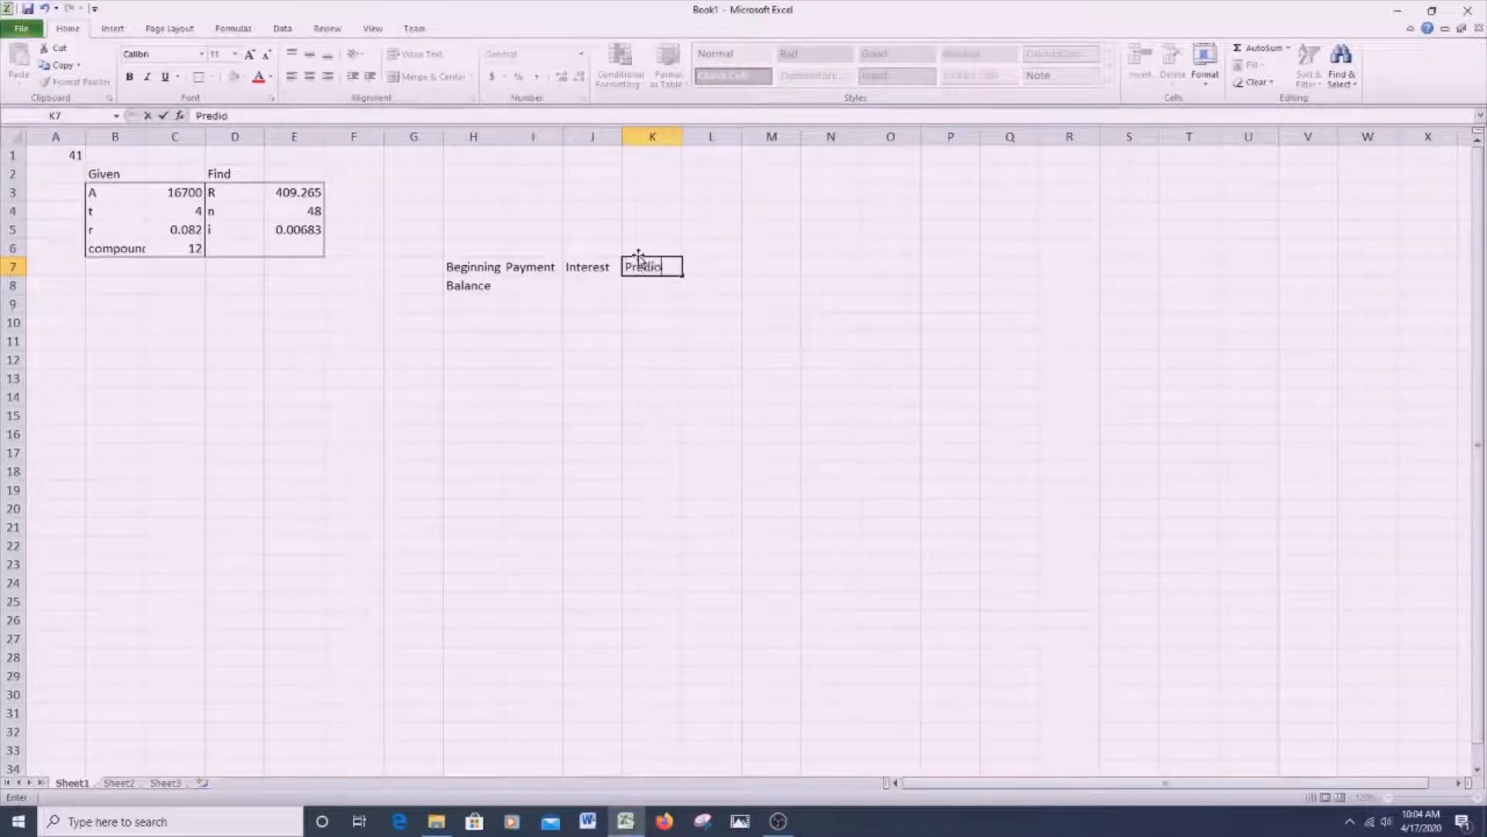
{"action": "key", "text": "BackSpace"}
{"action": "key", "text": "BackSpace"}
{"action": "key", "text": "BackSpace"}
{"action": "key", "text": "BackSpace"}
{"action": "key", "text": "BackSpace"}
{"action": "type", "text": "eriod Reduc"}
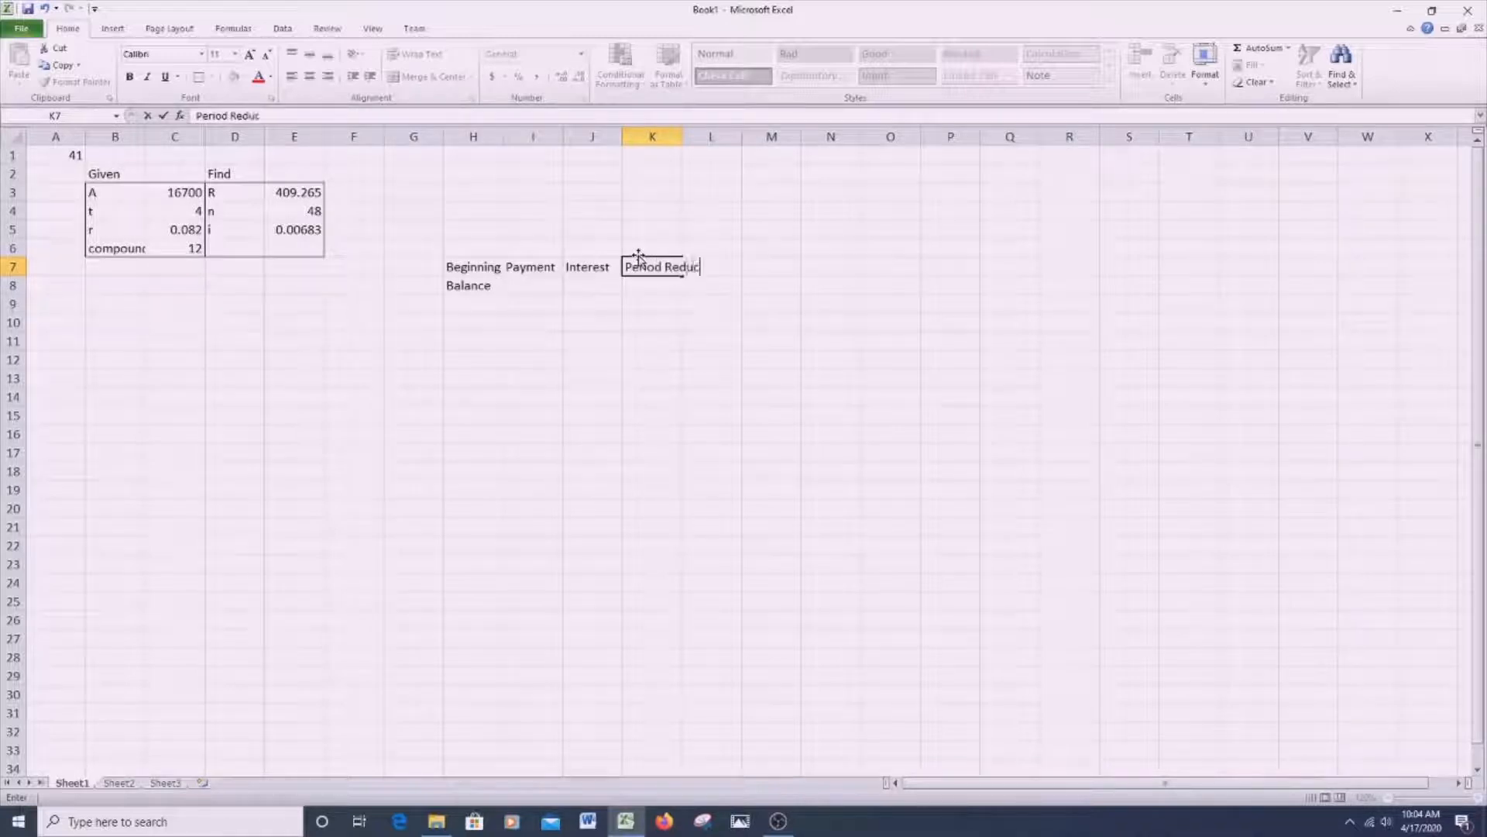
{"action": "type", "text": "tion"}
{"action": "key", "text": "Tab"}
- Enter the last table heading on two rows, with Ending in L7 and Balance in L8
{"action": "type", "text": "Ending"}
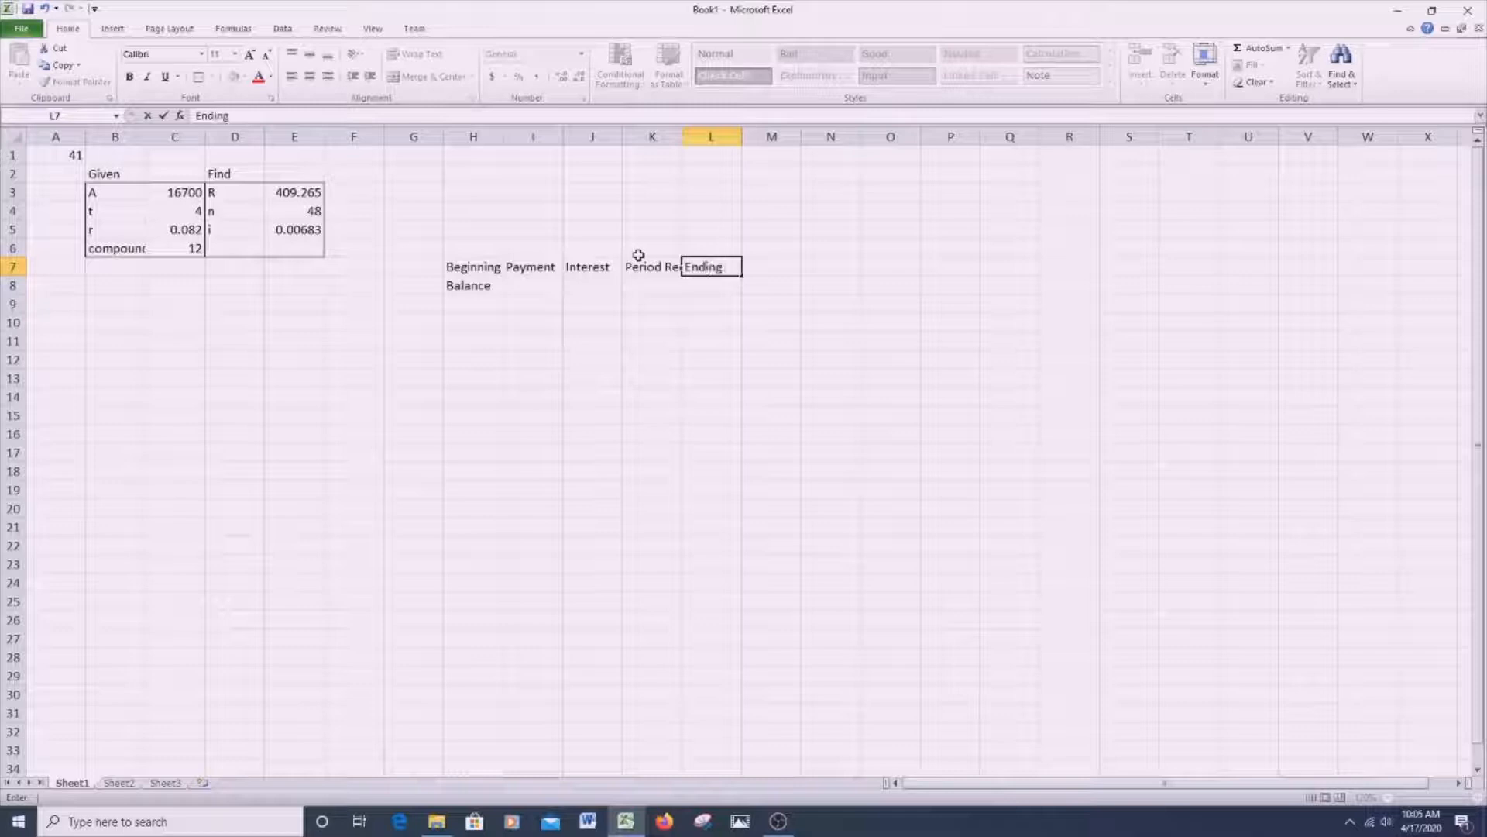
{"action": "key", "text": "Return"}
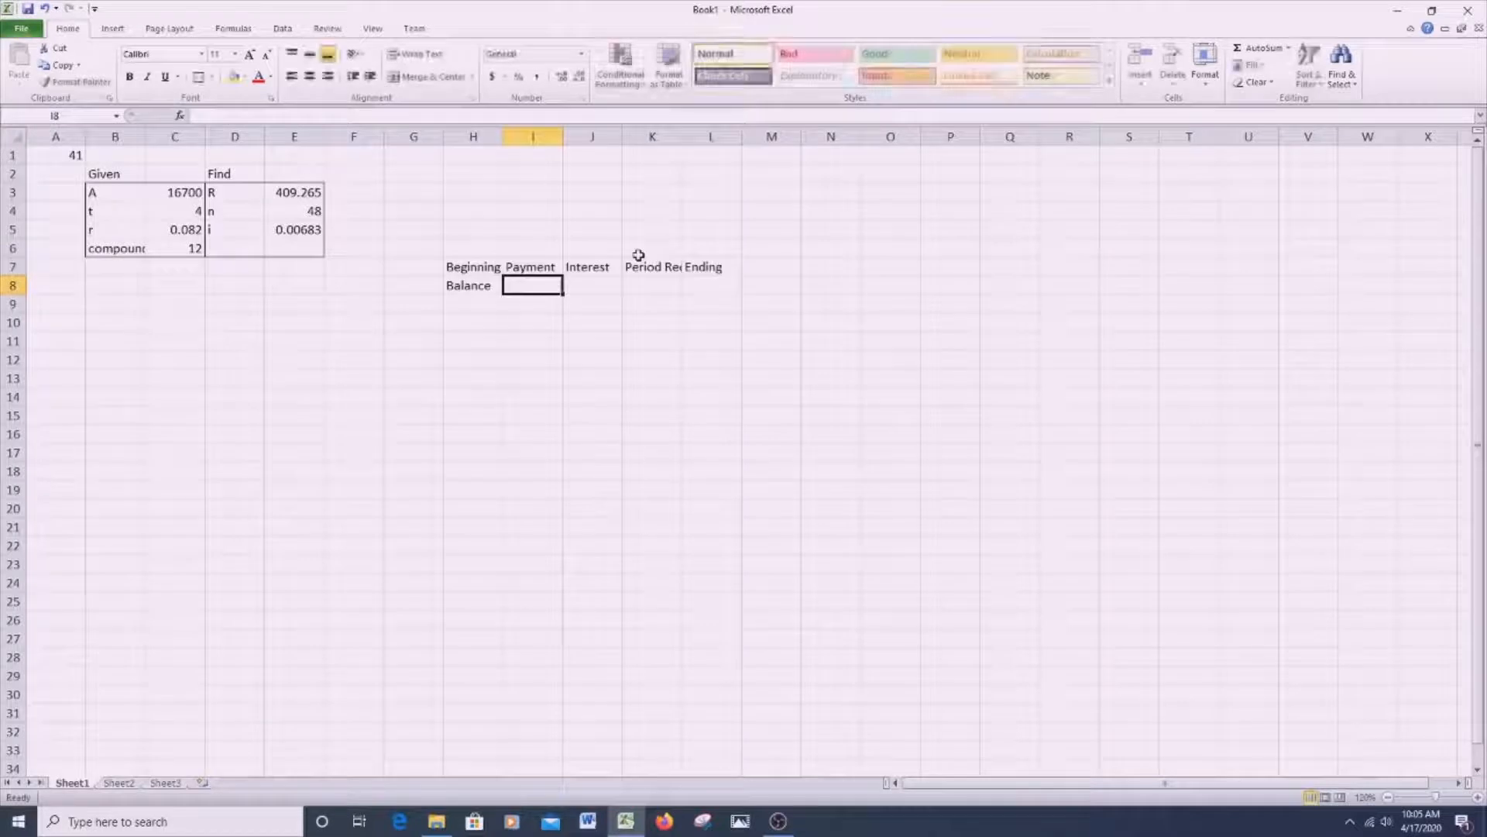
{"action": "key", "text": "Right"}
{"action": "key", "text": "Right"}
{"action": "key", "text": "Right"}
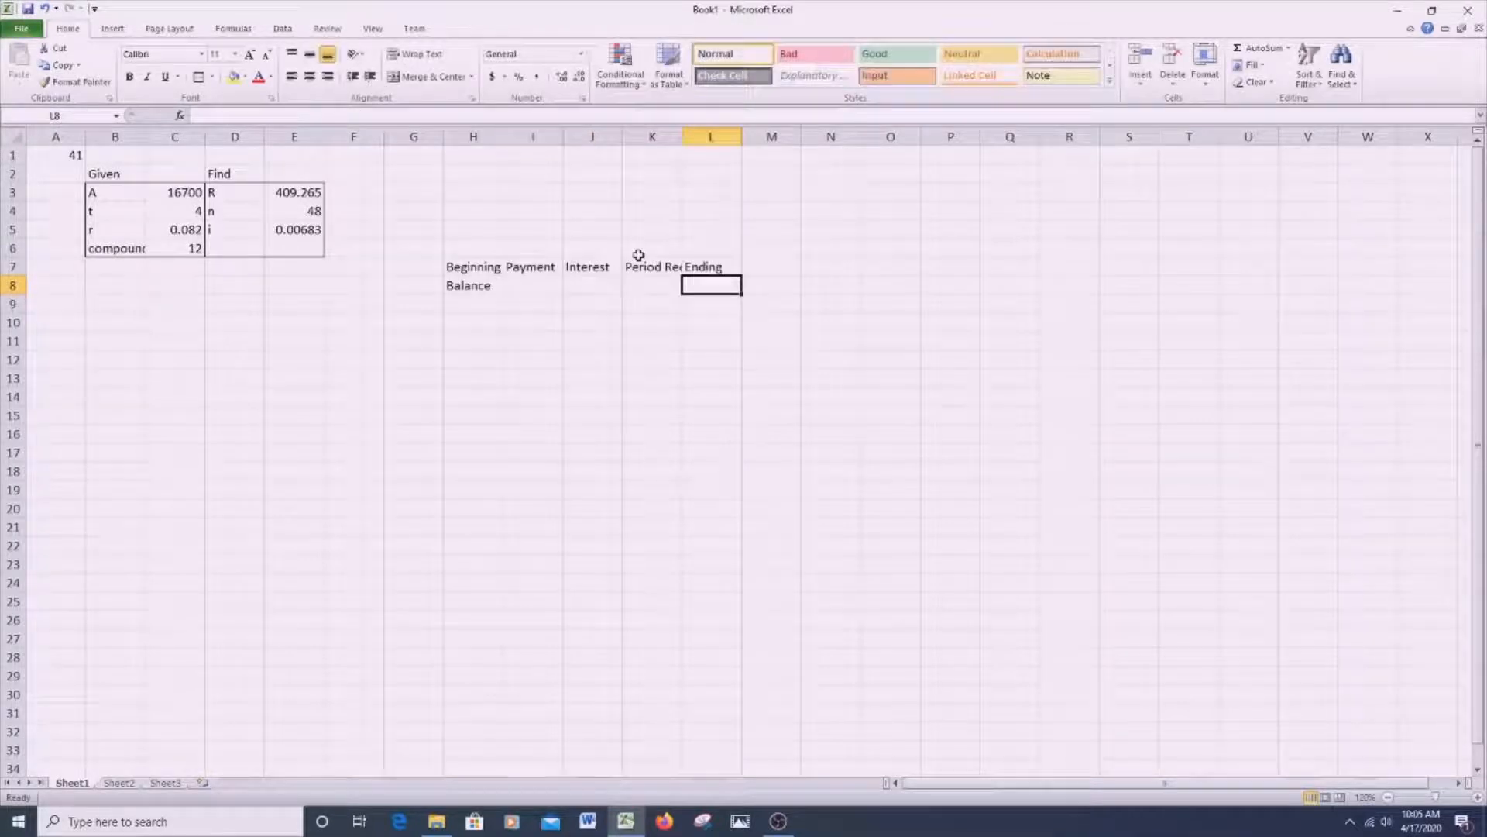
{"action": "type", "text": "Balance"}
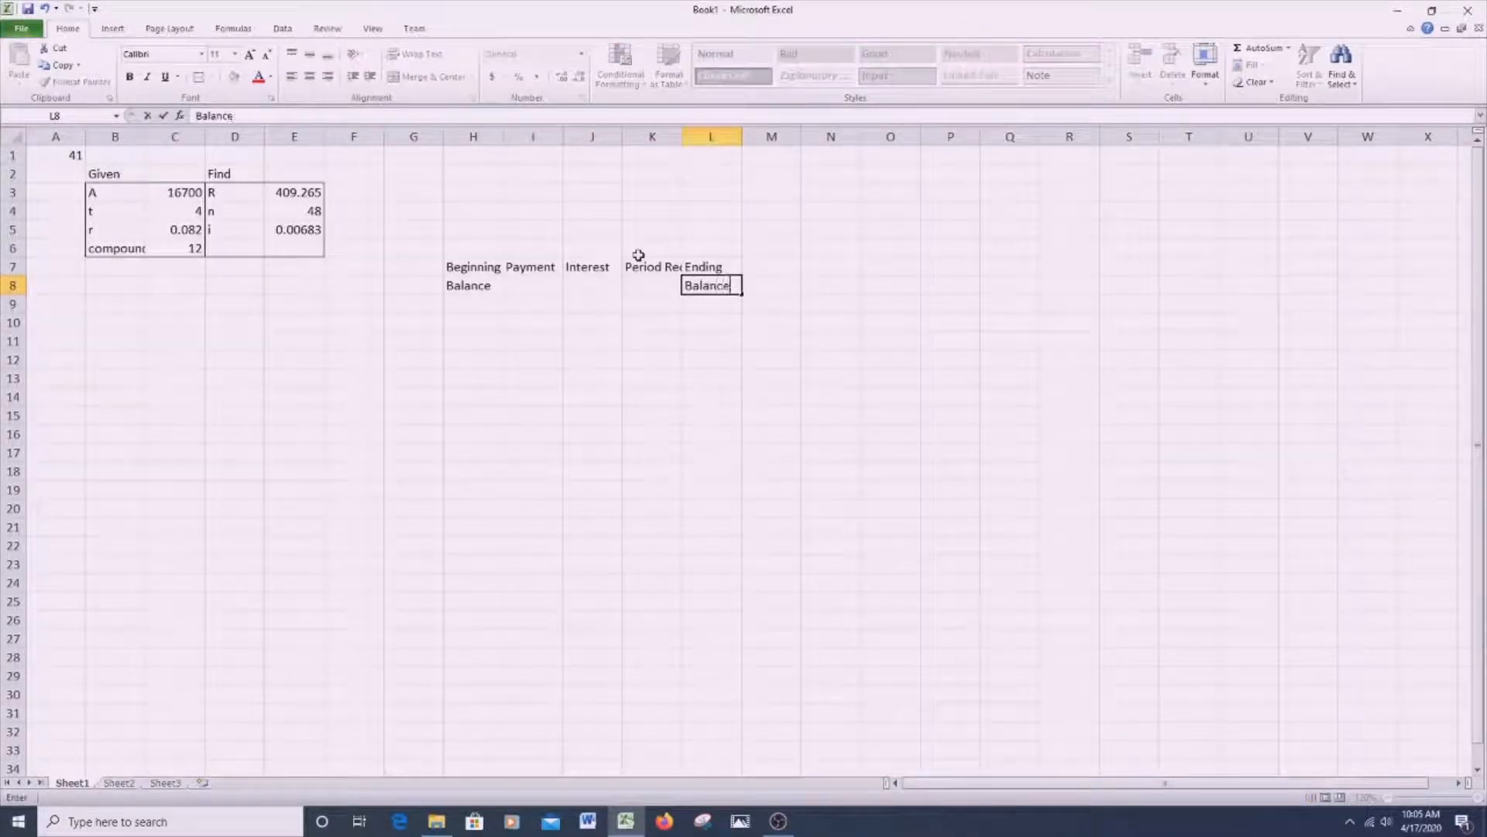
- Apply an outside border to each two-row heading in rows 7 and 8 of columns H through L
{"action": "left_click", "coordinate": [476, 268]}
{"action": "left_click_drag", "start_coordinate": [478, 278], "coordinate": [474, 287]}
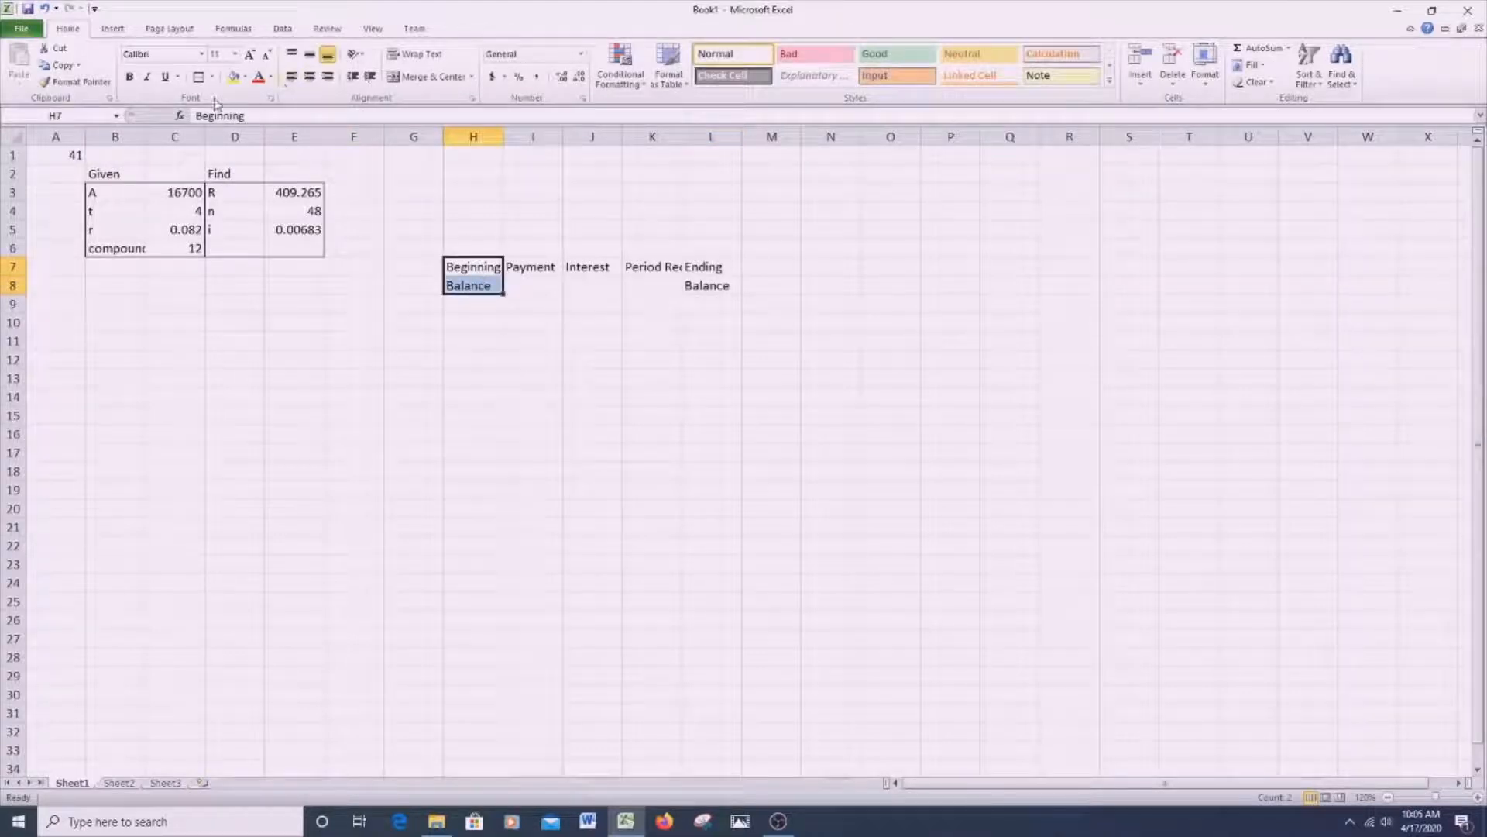
{"action": "left_click_drag", "start_coordinate": [531, 272], "coordinate": [707, 288]}
{"action": "left_click", "coordinate": [195, 79]}
{"action": "left_click", "coordinate": [196, 79]}
{"action": "left_click", "coordinate": [195, 79]}
{"action": "left_click", "coordinate": [198, 78]}
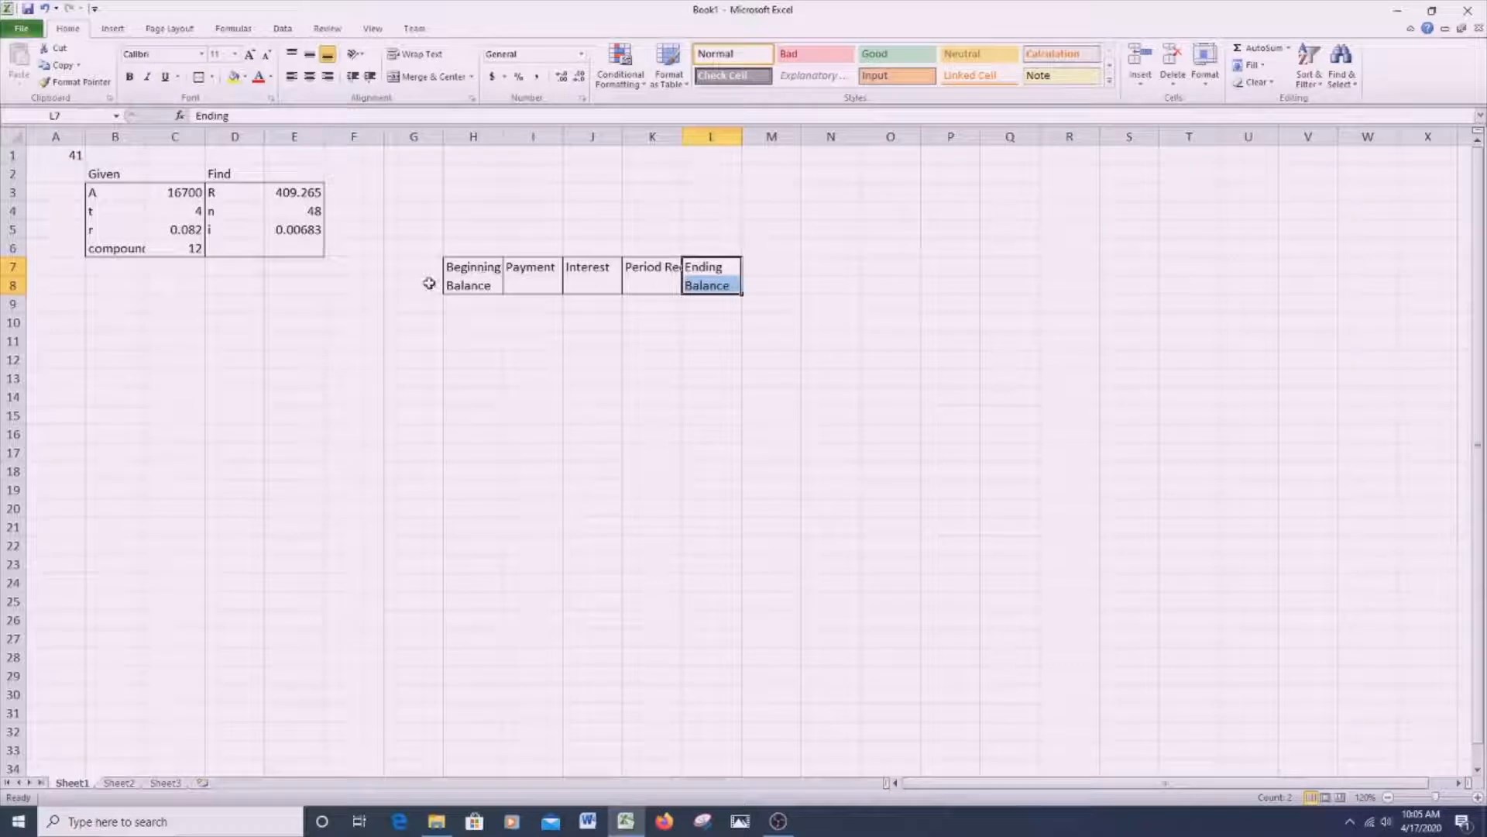
- Apply an outside border to G7:G8 beside the Beginning Balance heading and select G7
{"action": "left_click_drag", "start_coordinate": [427, 270], "coordinate": [424, 285]}
{"action": "left_click", "coordinate": [198, 77]}
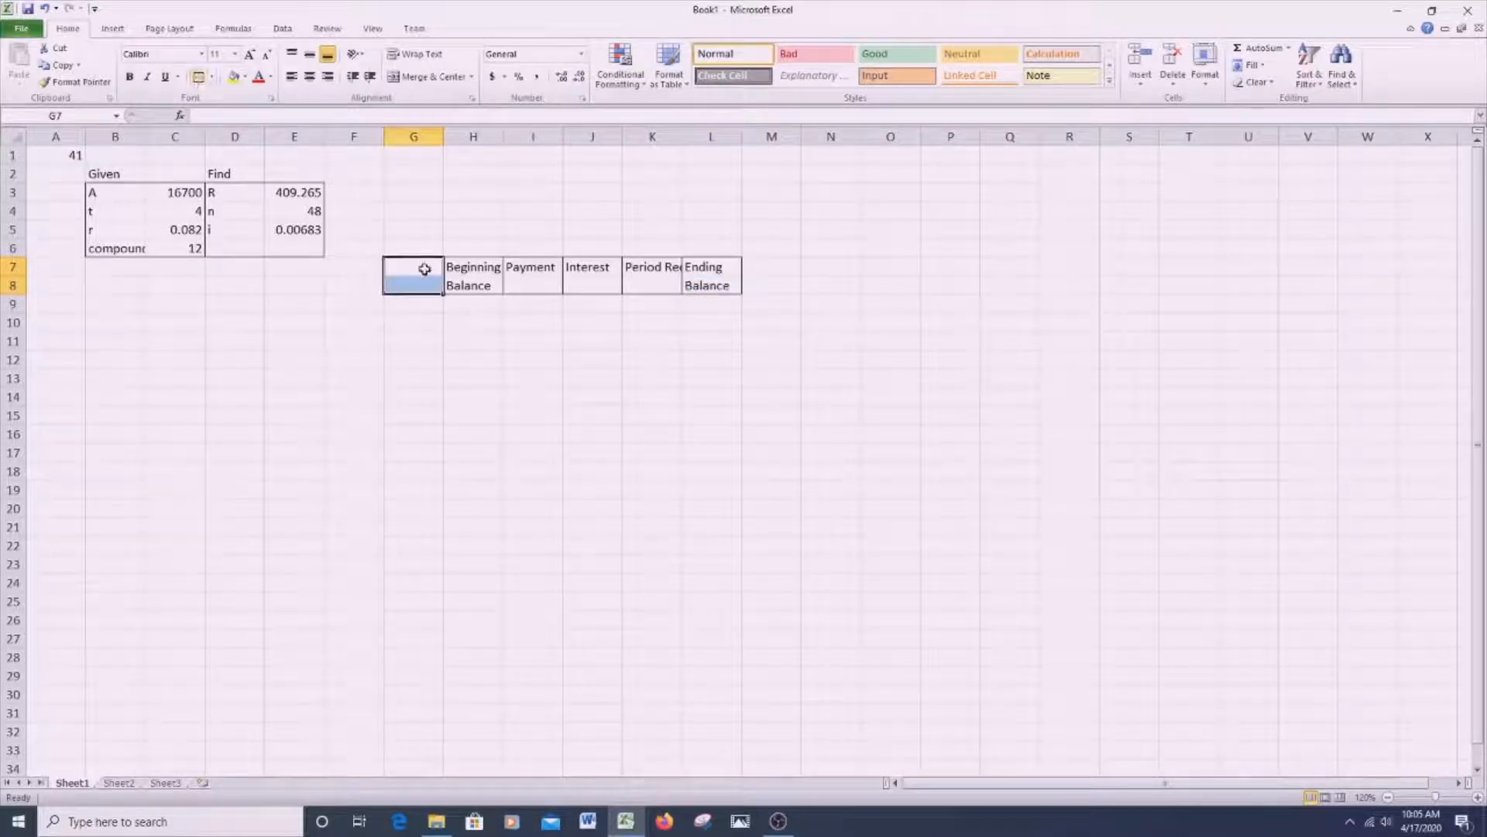
{"action": "left_click", "coordinate": [432, 267]}
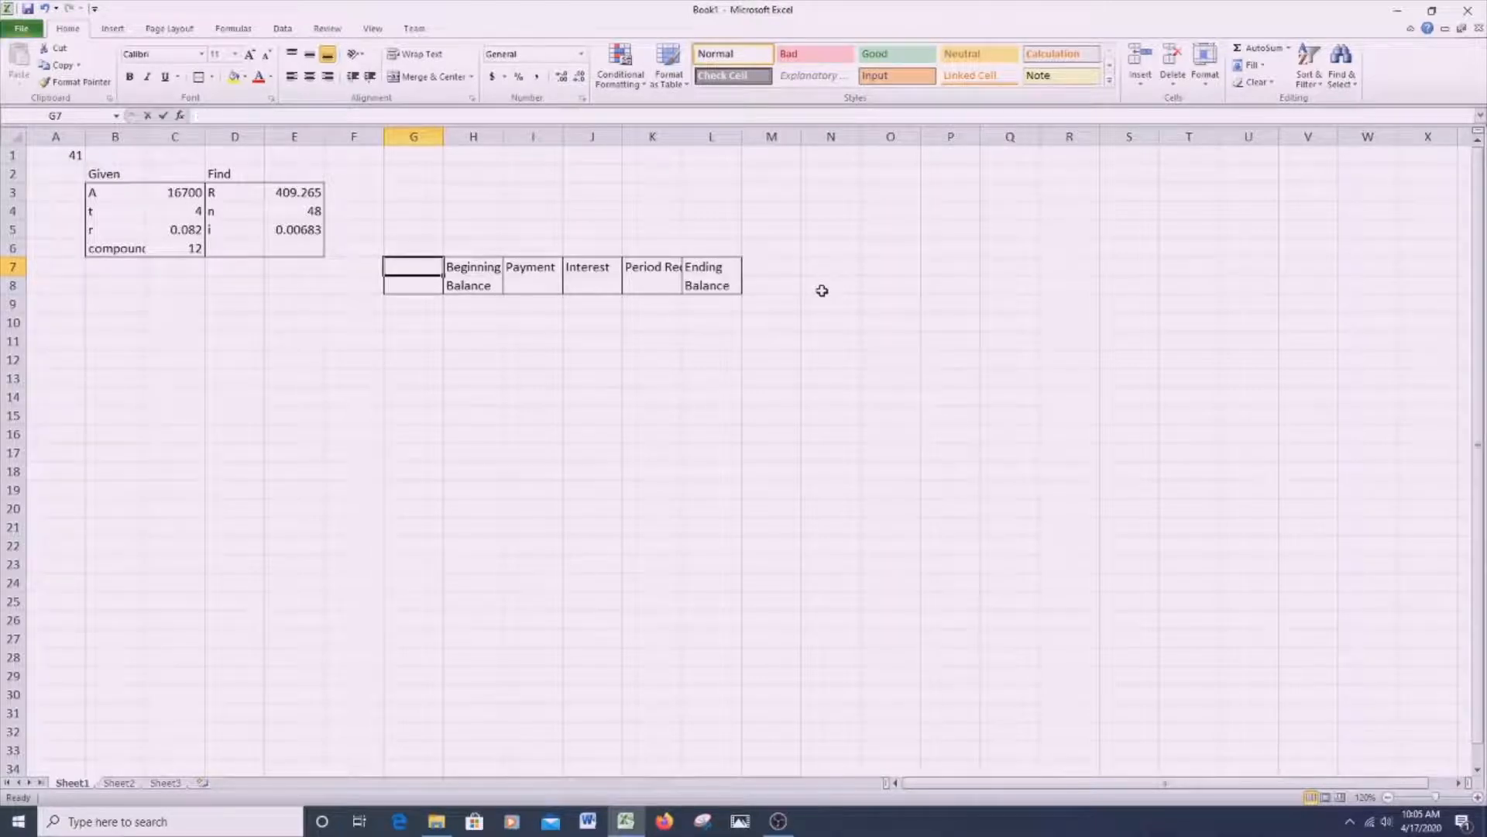
- Enter the first table heading on two rows, with Period in G7 and Index in G8
{"action": "type", "text": "Period"}
{"action": "key", "text": "Return"}
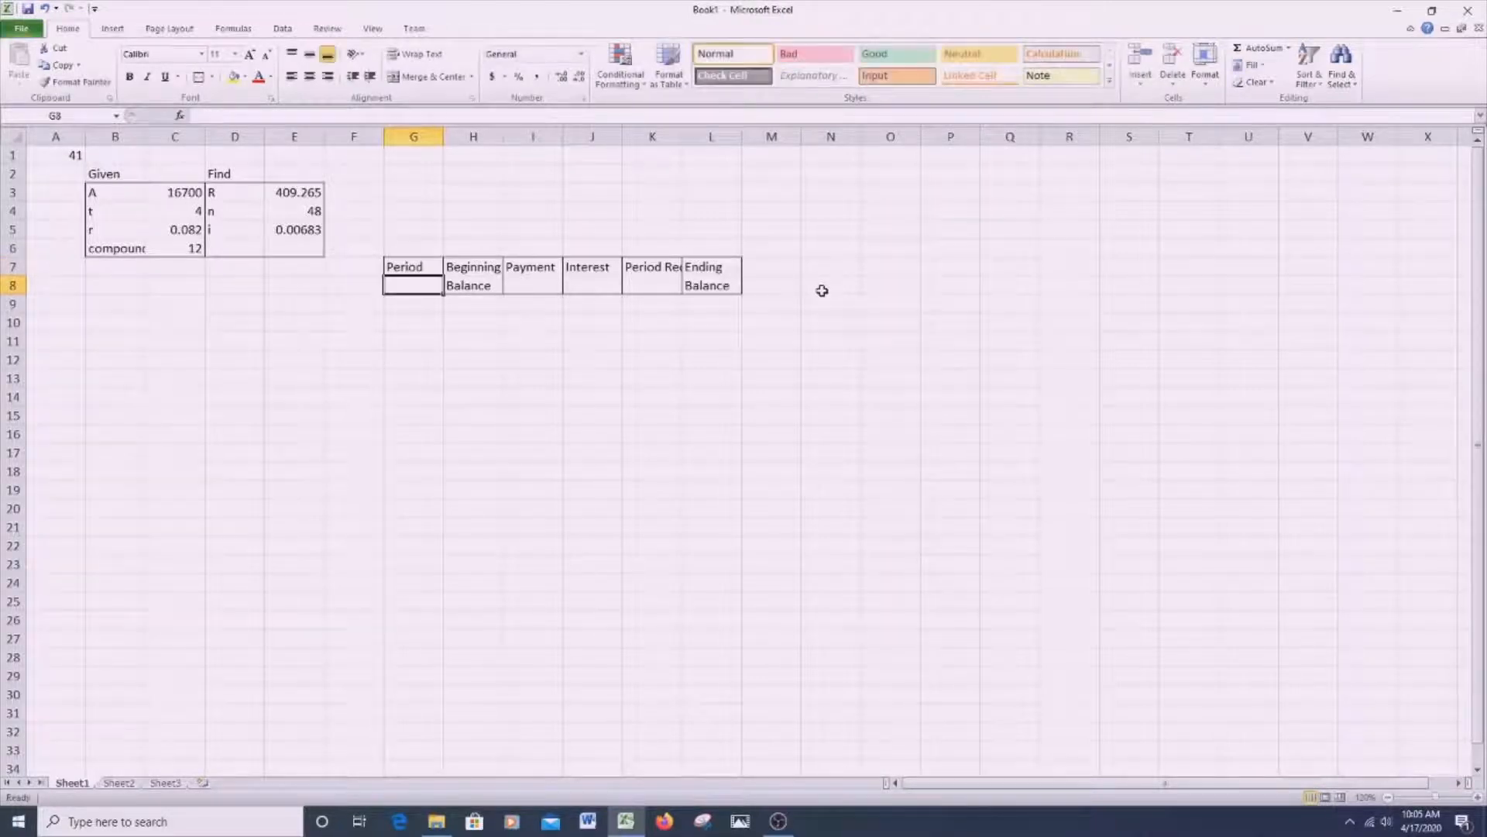
{"action": "type", "text": "inde"}
{"action": "key", "text": "BackSpace"}
{"action": "key", "text": "BackSpace"}
{"action": "key", "text": "BackSpace"}
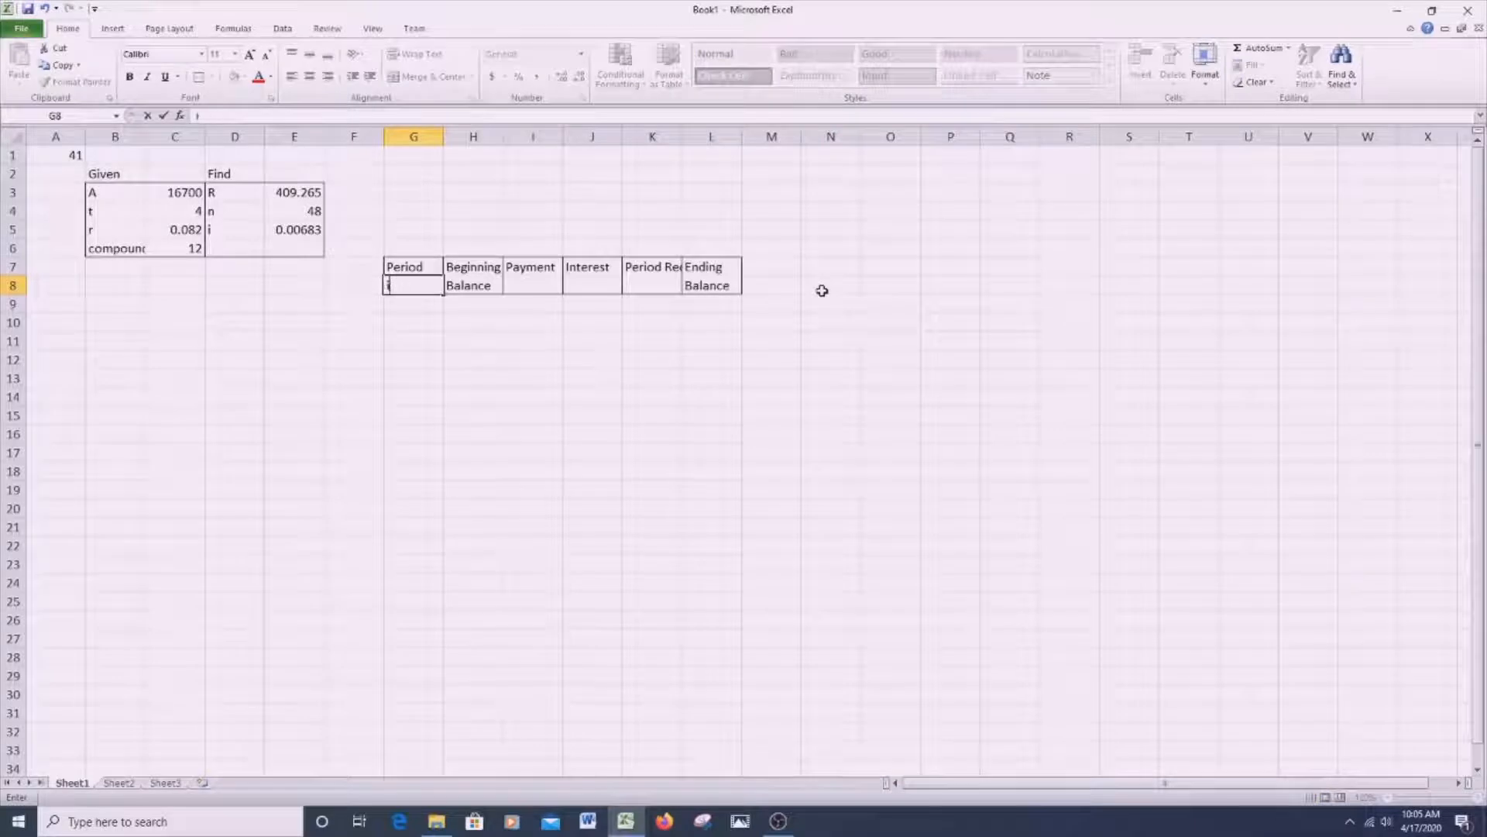
{"action": "type", "text": "ndex"}
{"action": "key", "text": "Return"}
- Start the period numbering with =1 in G9 and the formula =G9+1 in G10
{"action": "type", "text": "="}
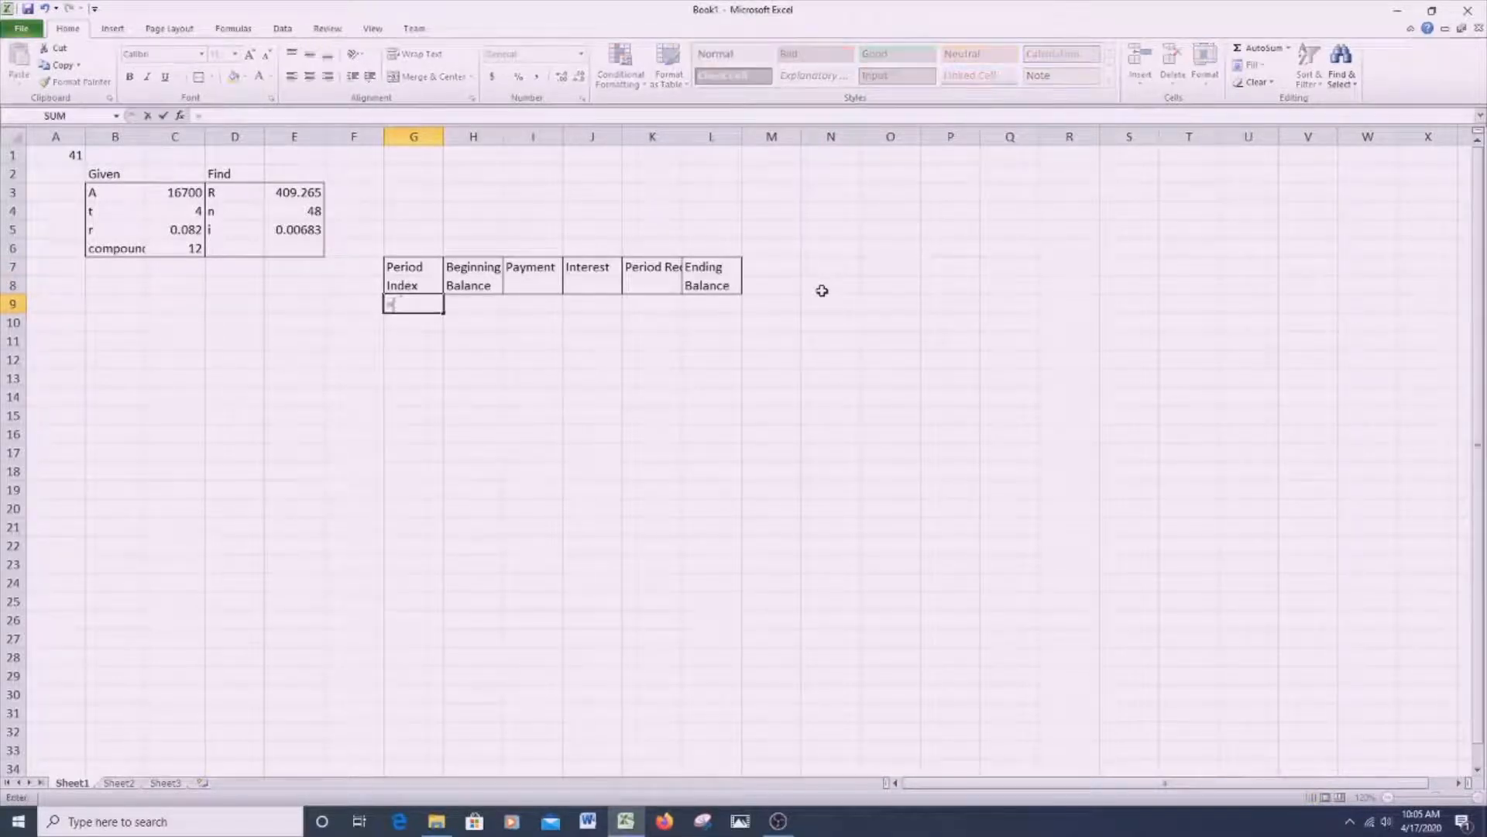
{"action": "type", "text": "1"}
{"action": "key", "text": "Return"}
{"action": "type", "text": "="}
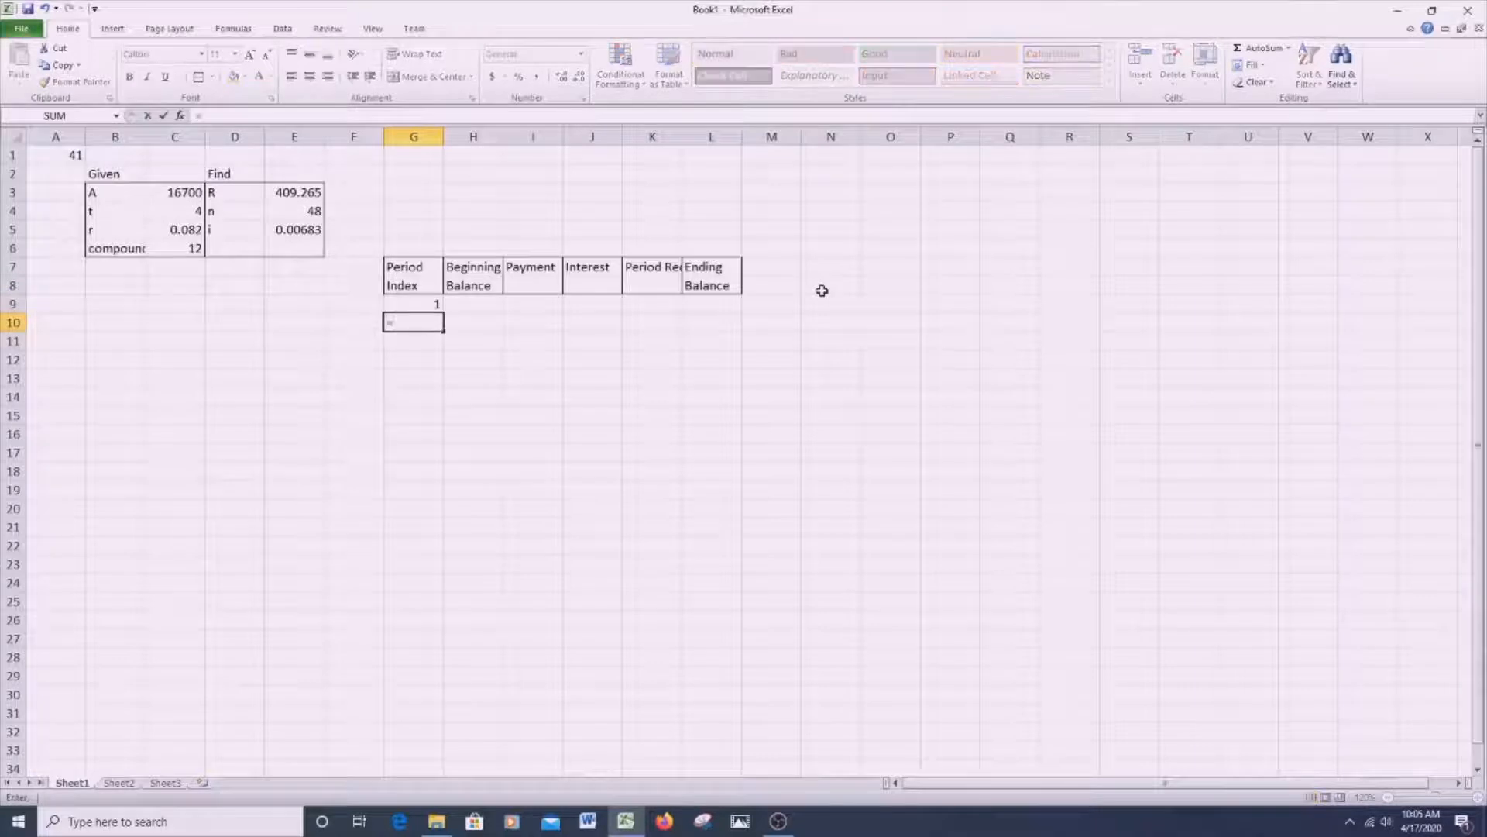
{"action": "left_click", "coordinate": [415, 304]}
{"action": "type", "text": "+1"}
{"action": "key", "text": "Return"}
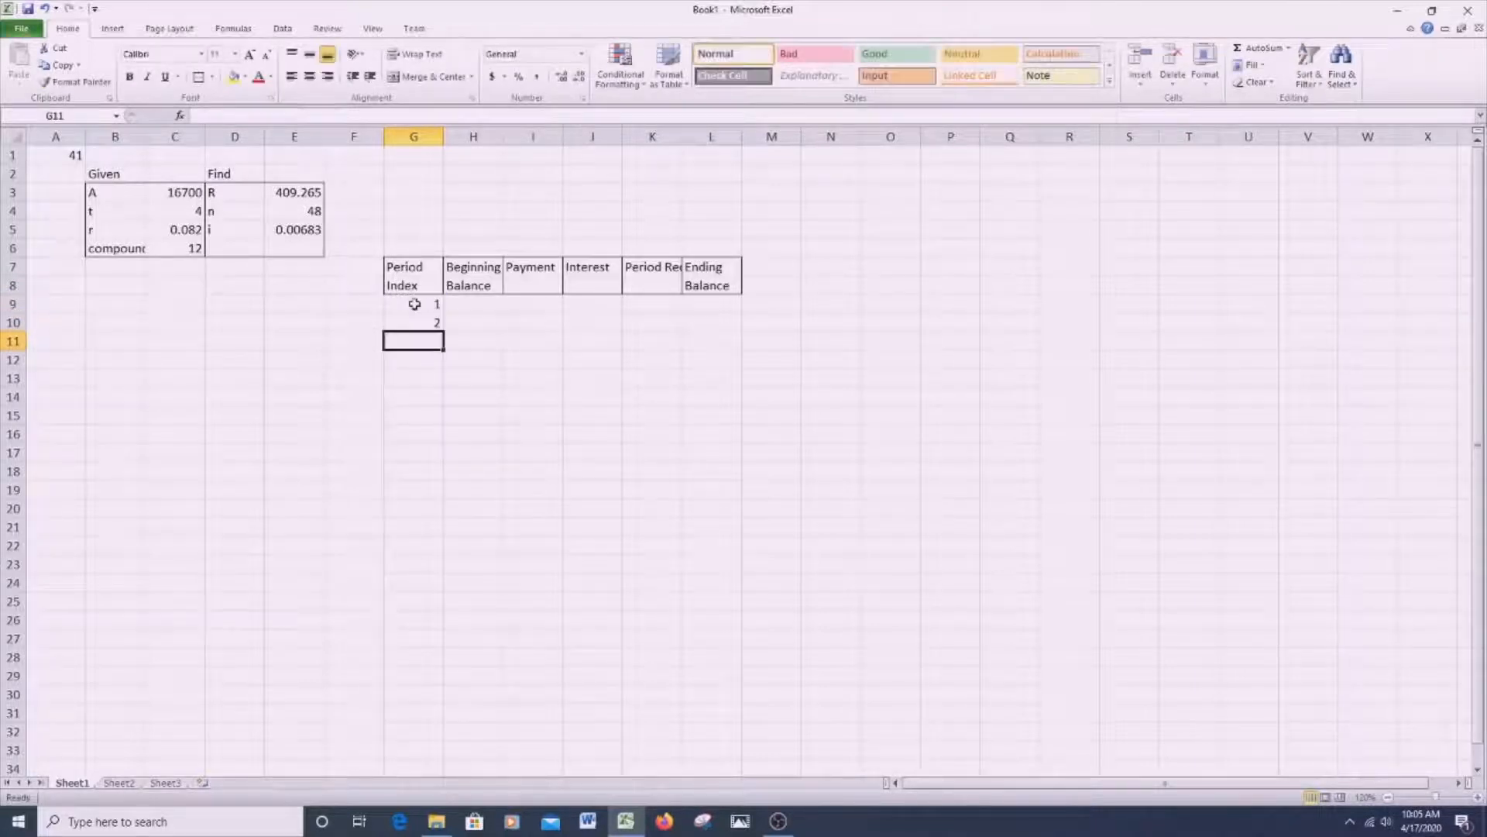
- Fill the period formula in G10 down through G73
{"action": "left_click", "coordinate": [428, 322]}
{"action": "left_click_drag", "start_coordinate": [443, 335], "coordinate": [445, 298]}
{"action": "scroll", "coordinate": [428, 407], "scroll_direction": "up", "scroll_amount": 2}
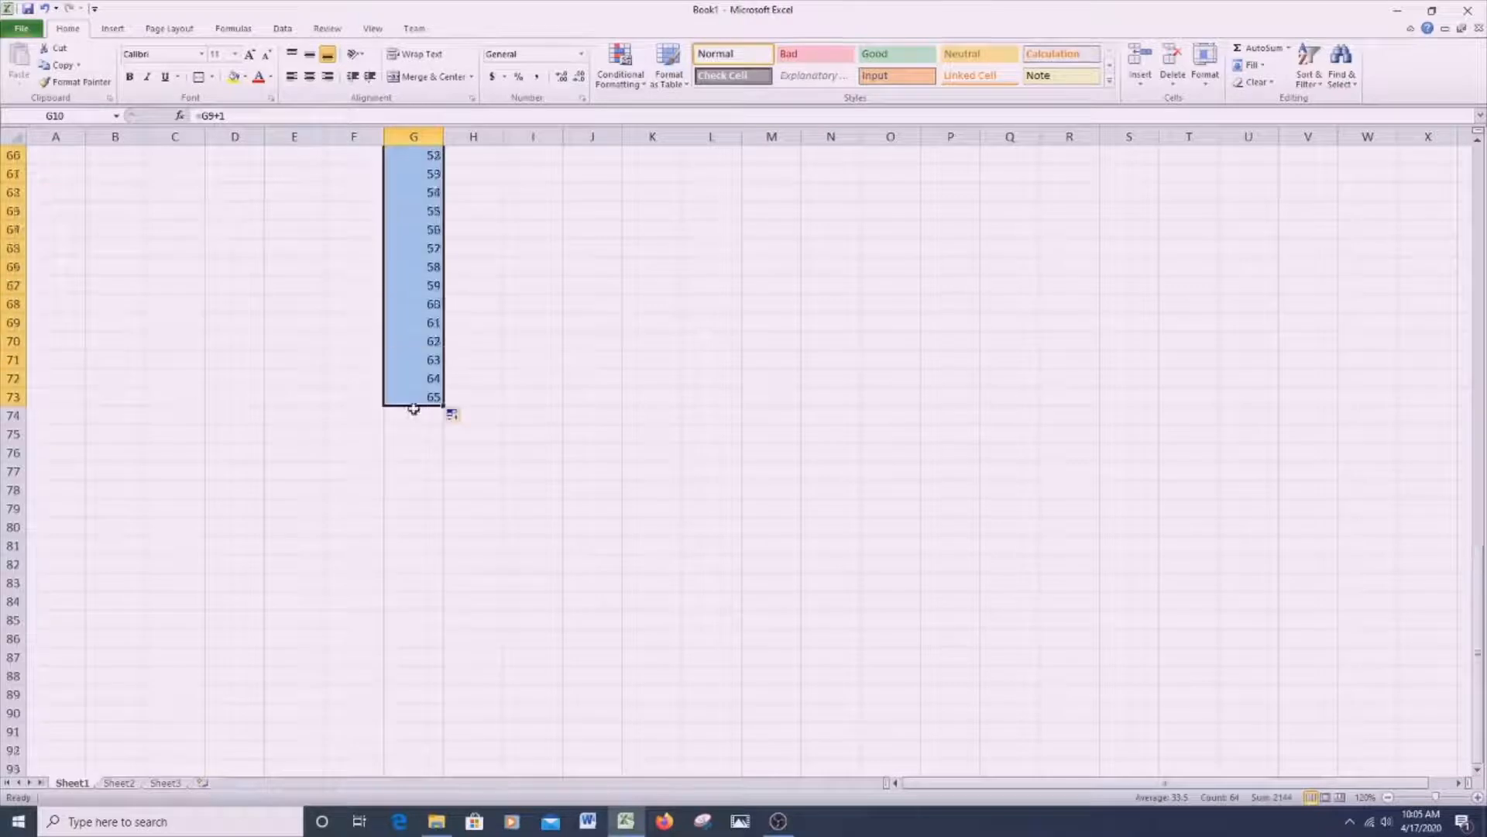
- Clear the period numbers above 48 from G57:G73
{"action": "left_click_drag", "start_coordinate": [415, 399], "coordinate": [403, 268]}
{"action": "key", "text": "Delete"}
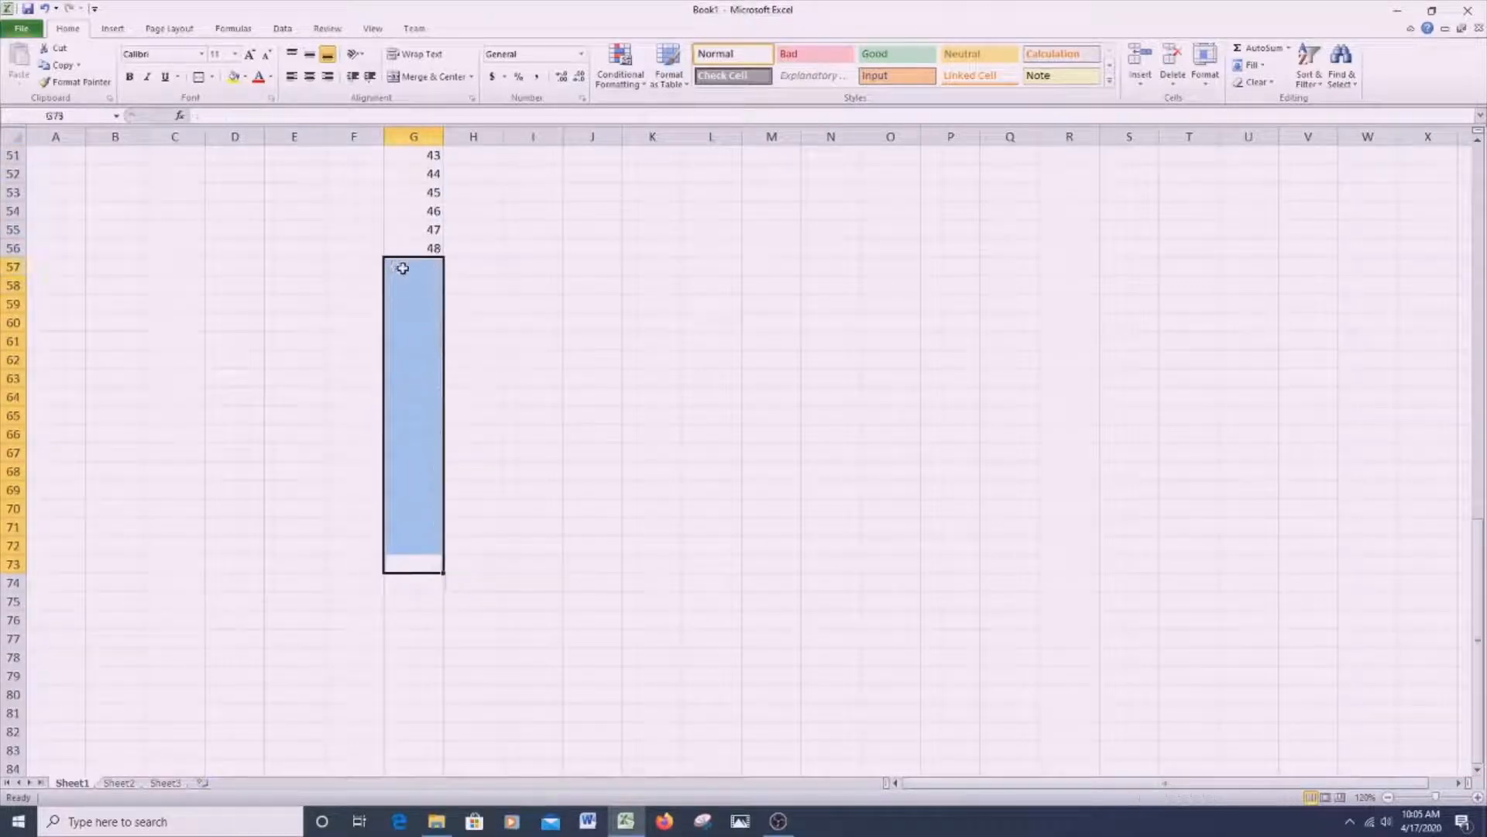
{"action": "left_click", "coordinate": [712, 396]}
{"action": "scroll", "coordinate": [712, 392], "scroll_direction": "up", "scroll_amount": 17}
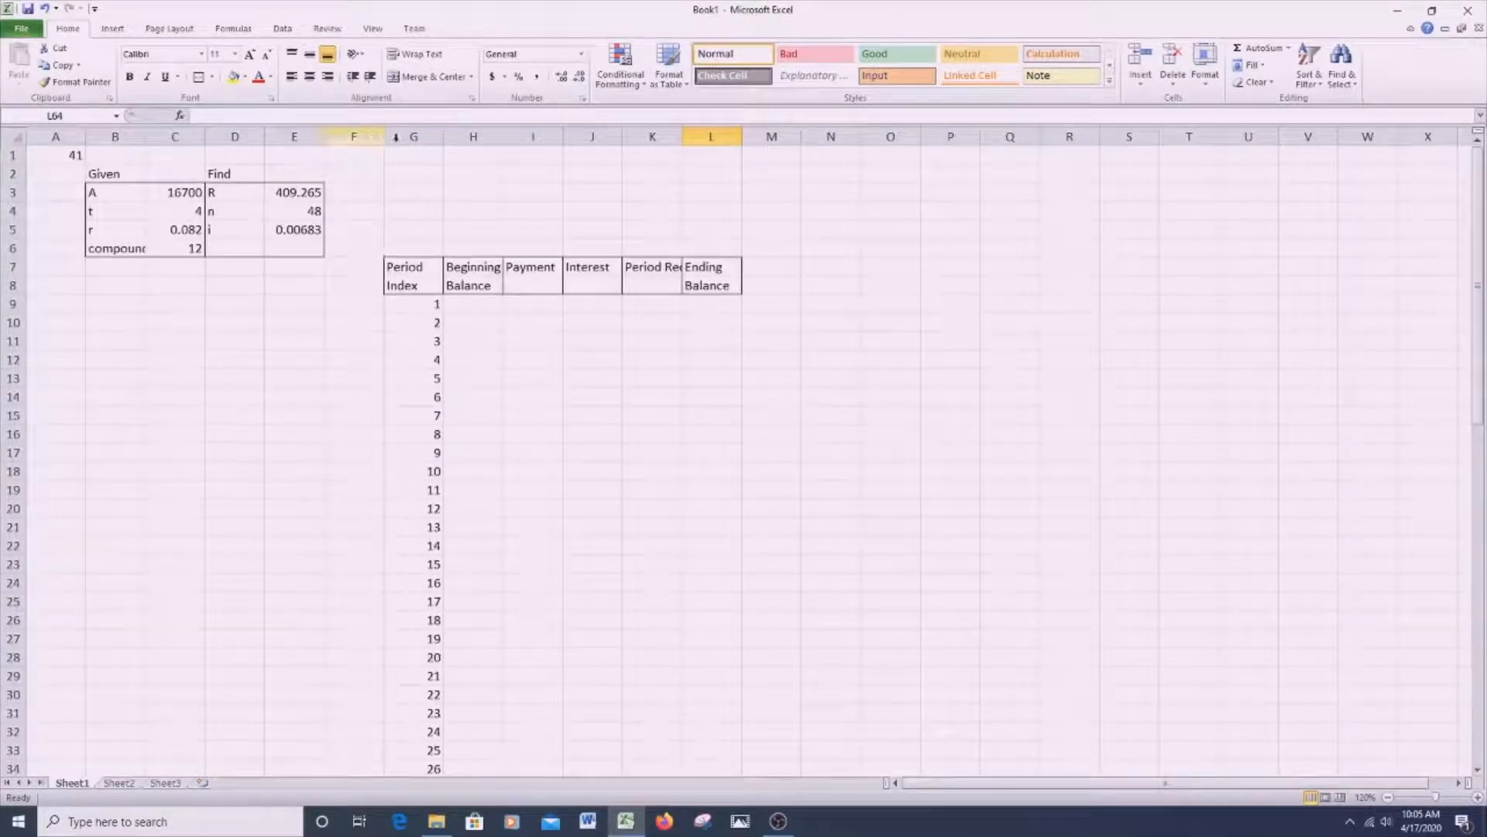
- Set the first beginning balance in H9 to the loan amount with =C3
{"action": "left_click", "coordinate": [477, 303]}
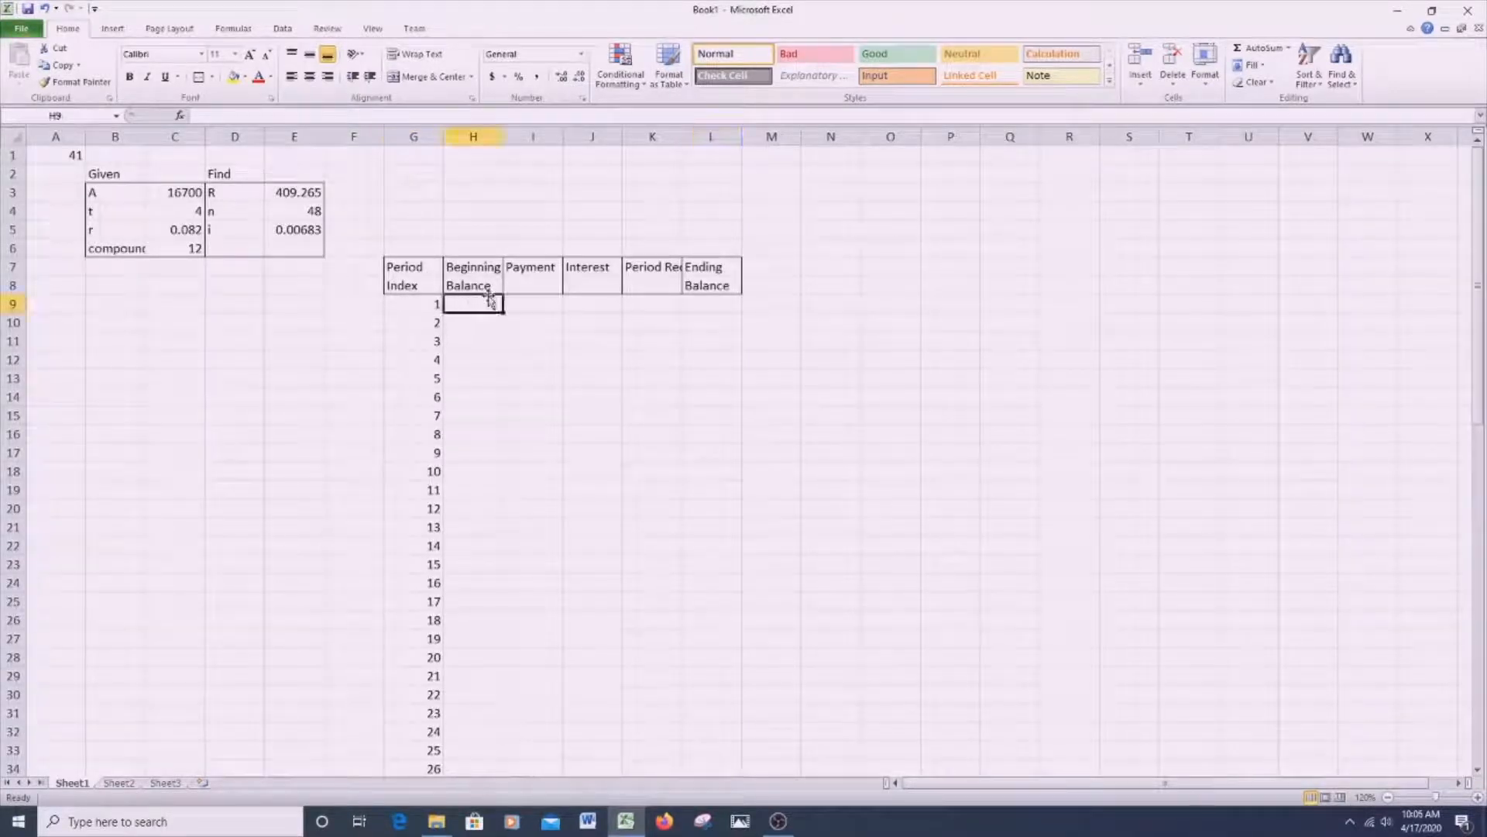
{"action": "type", "text": "="}
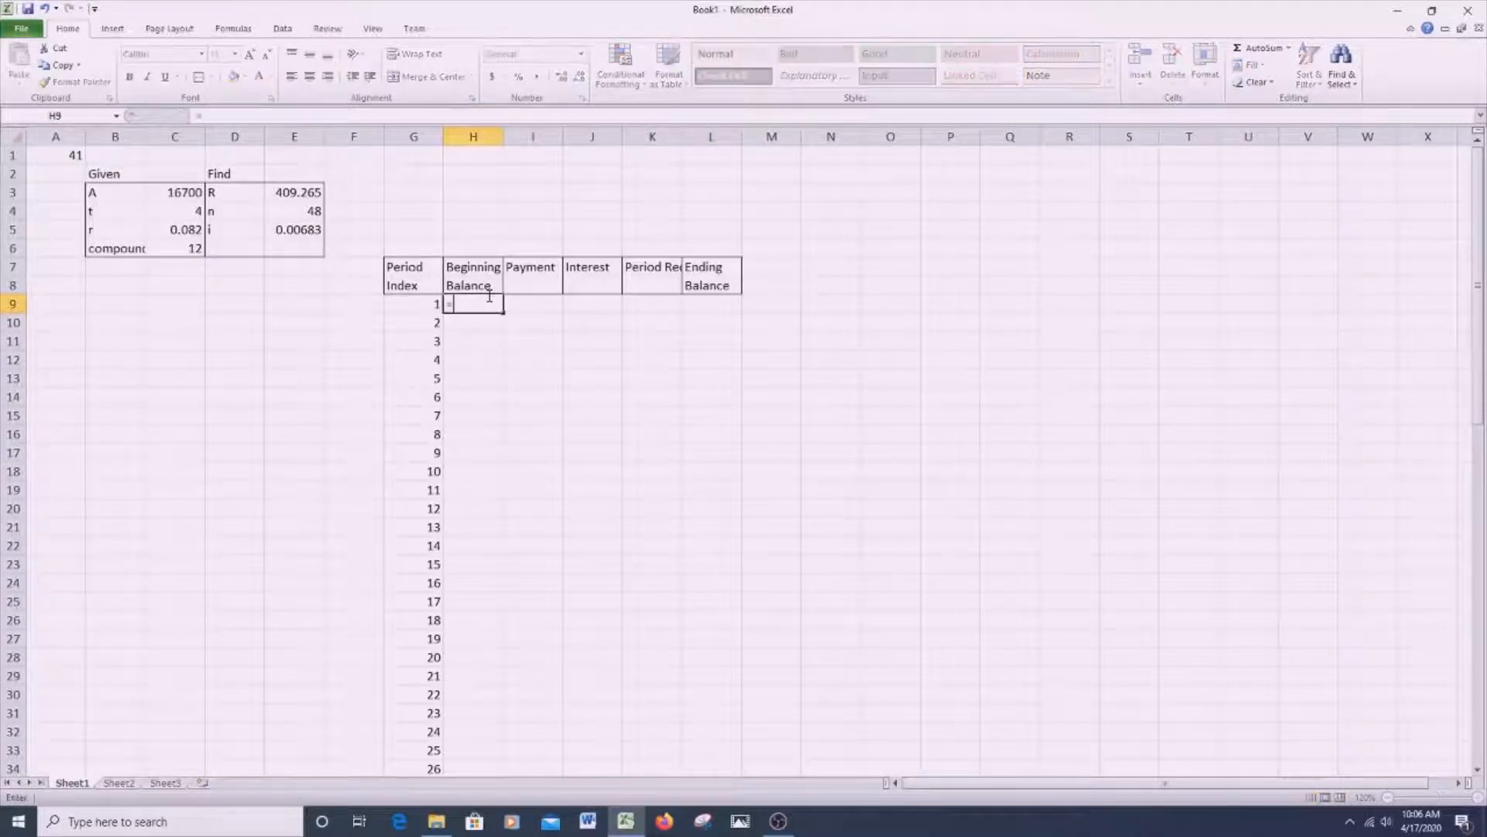
{"action": "left_click", "coordinate": [183, 192]}
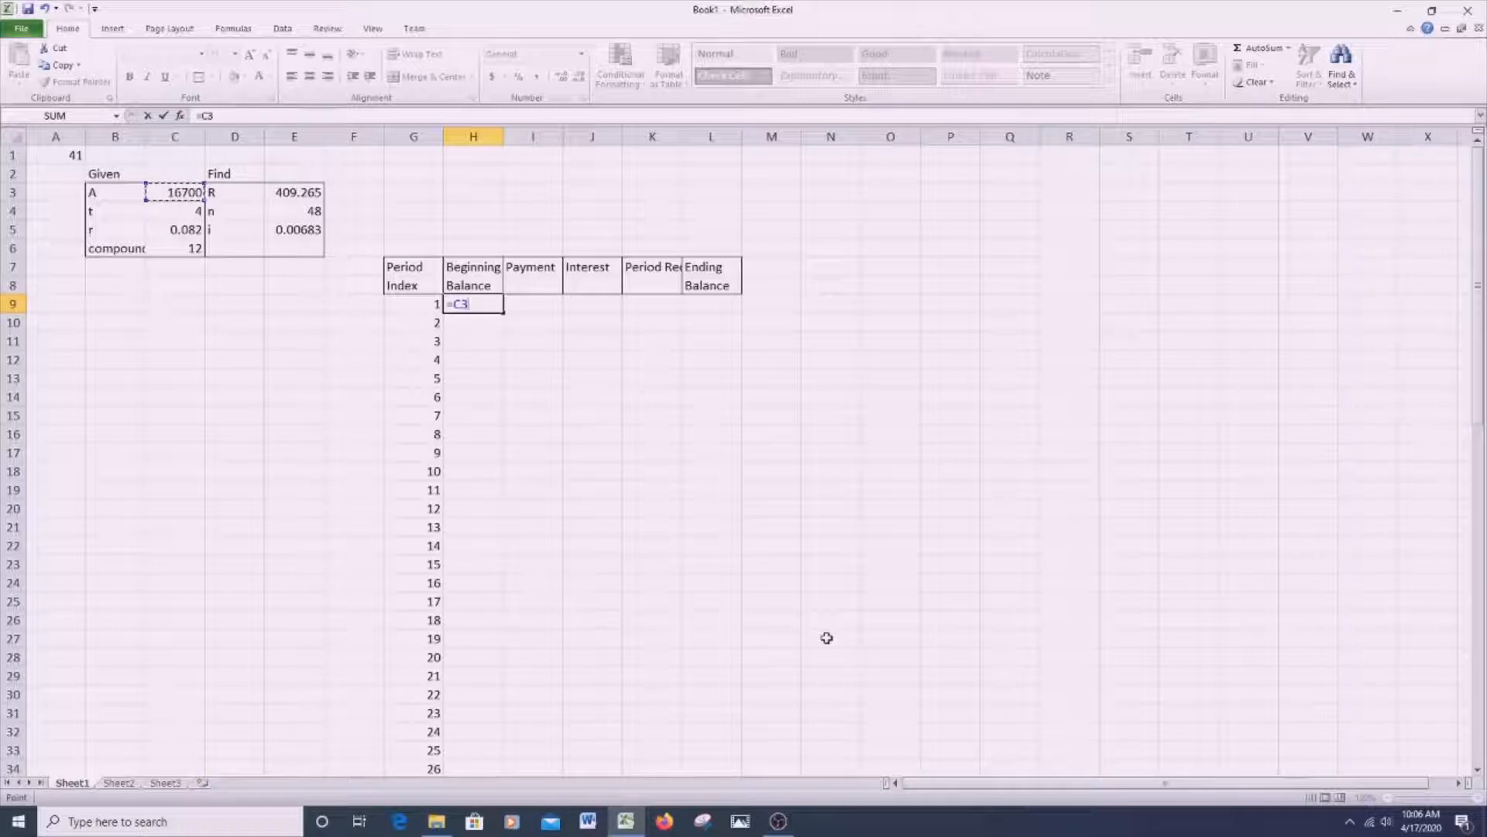
{"action": "key", "text": "Tab"}
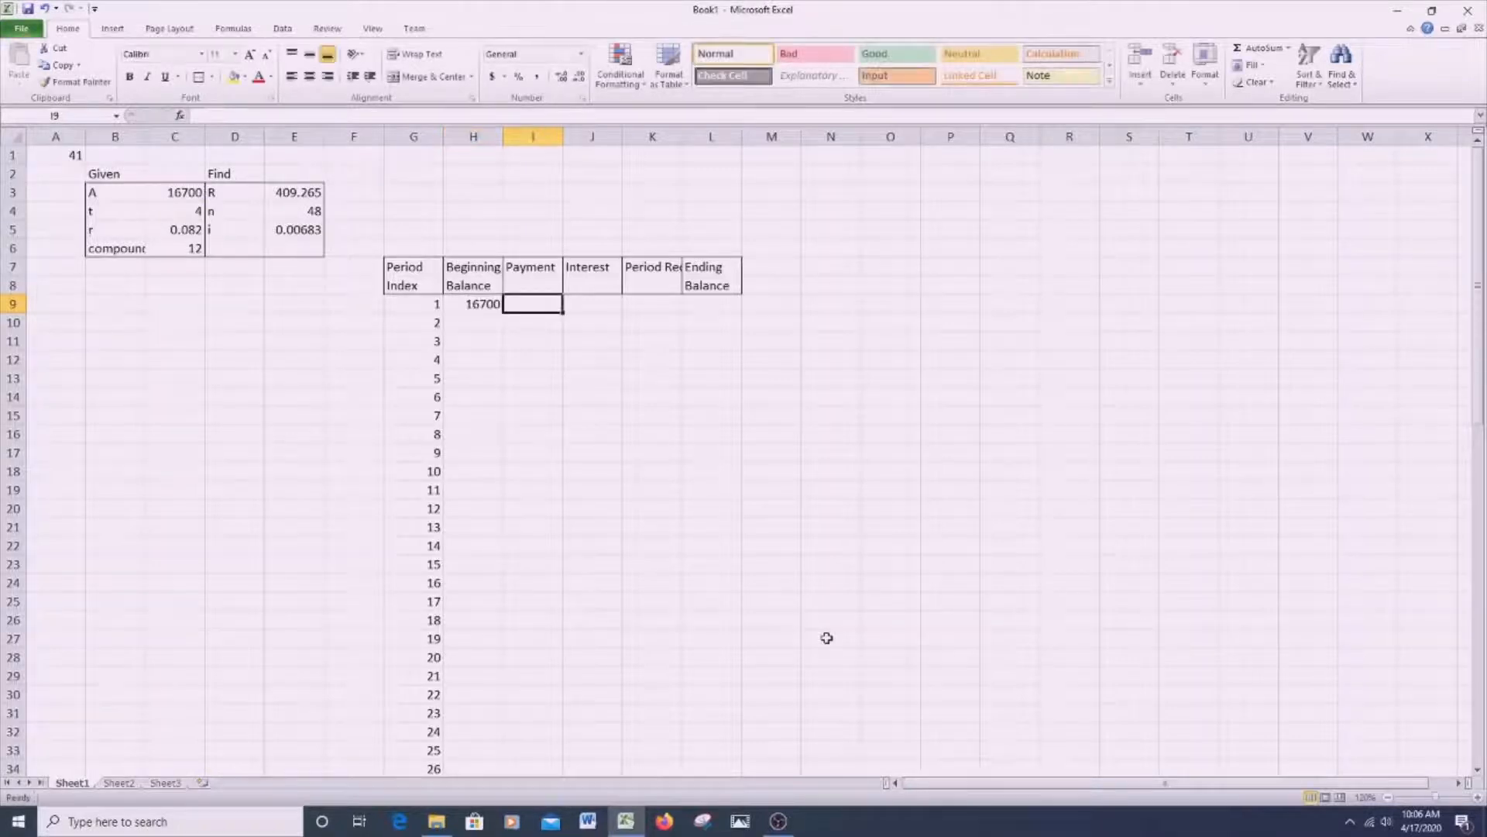
- Set the first payment in I9 to the value of R with the absolute reference =$E$3
{"action": "type", "text": "="}
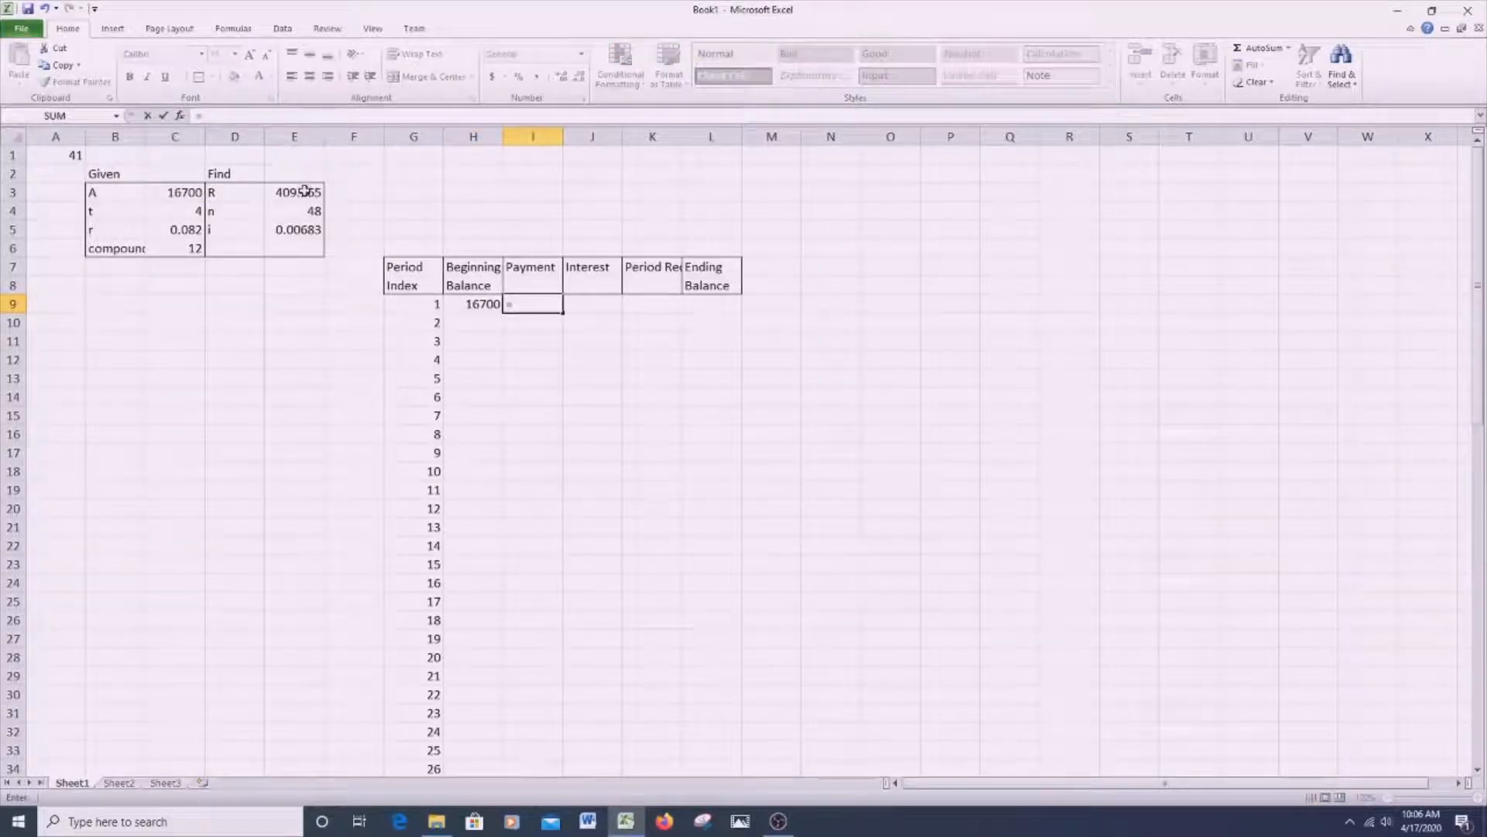
{"action": "left_click", "coordinate": [304, 191]}
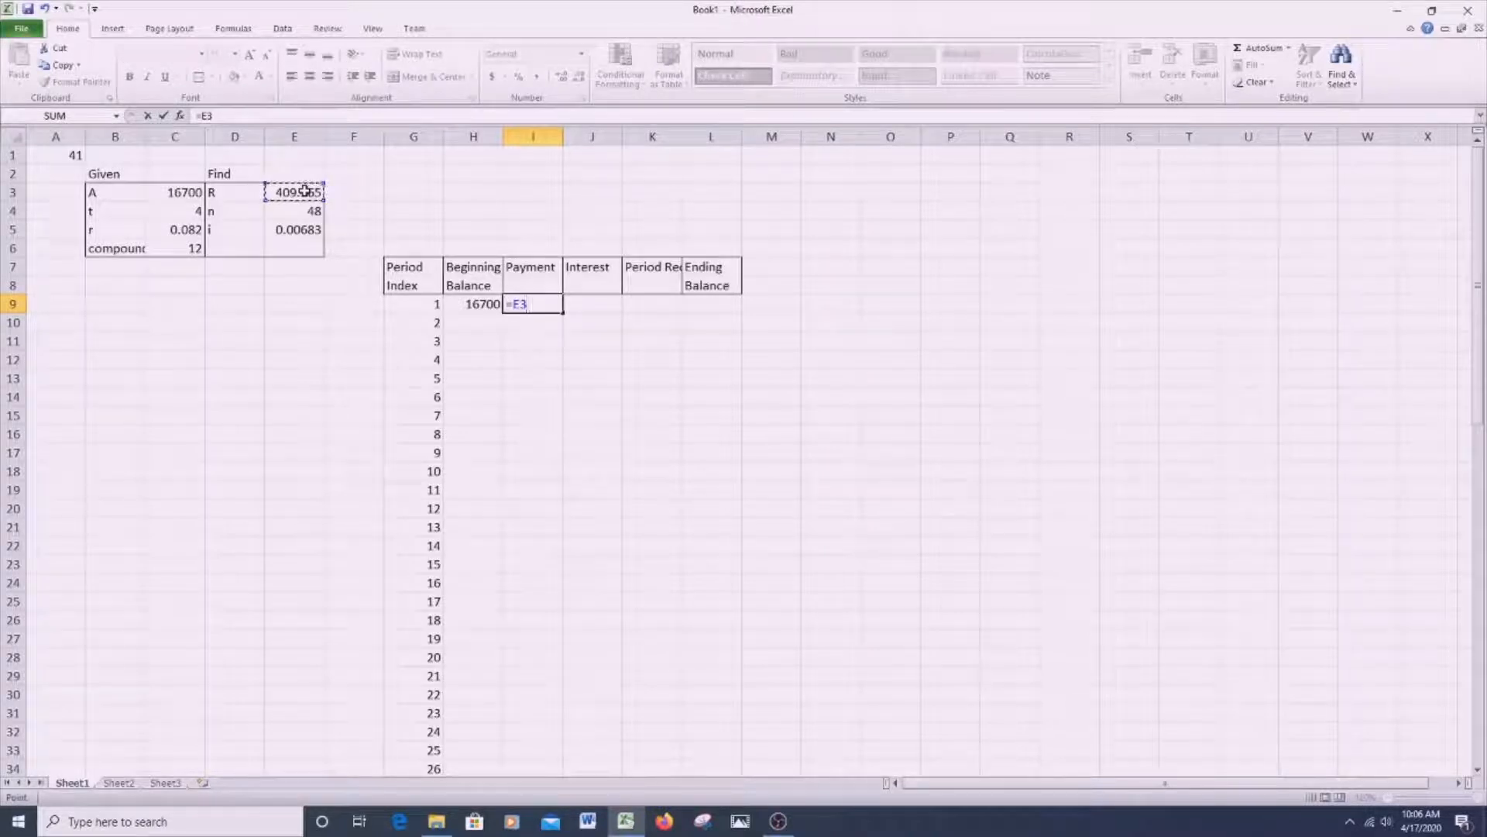
{"action": "key", "text": "F4"}
{"action": "key", "text": "BackSpace"}
{"action": "key", "text": "BackSpace"}
{"action": "key", "text": "BackSpace"}
{"action": "key", "text": "BackSpace"}
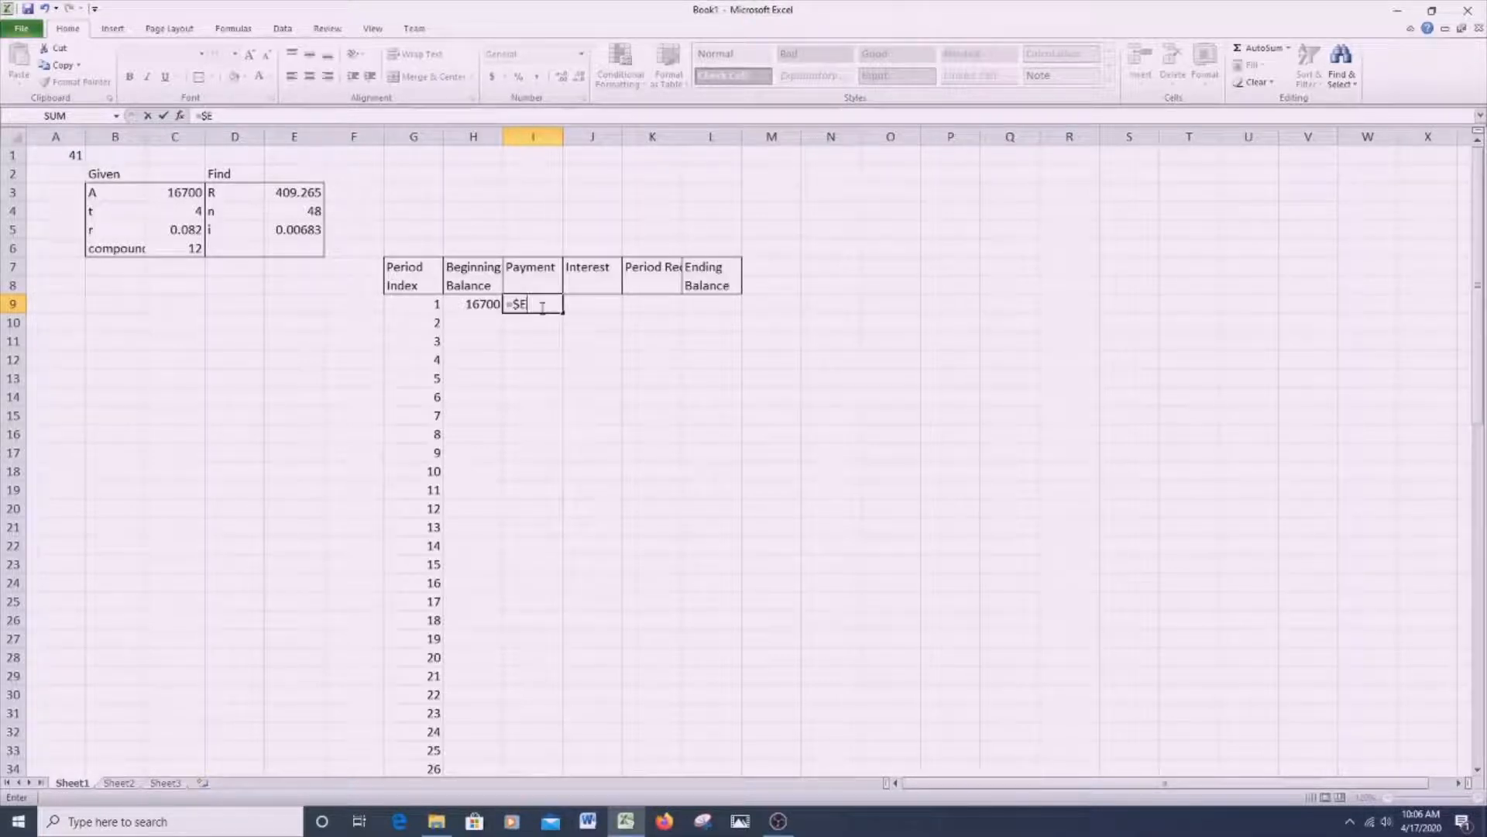
{"action": "type", "text": "$E$3"}
{"action": "key", "text": "Tab"}
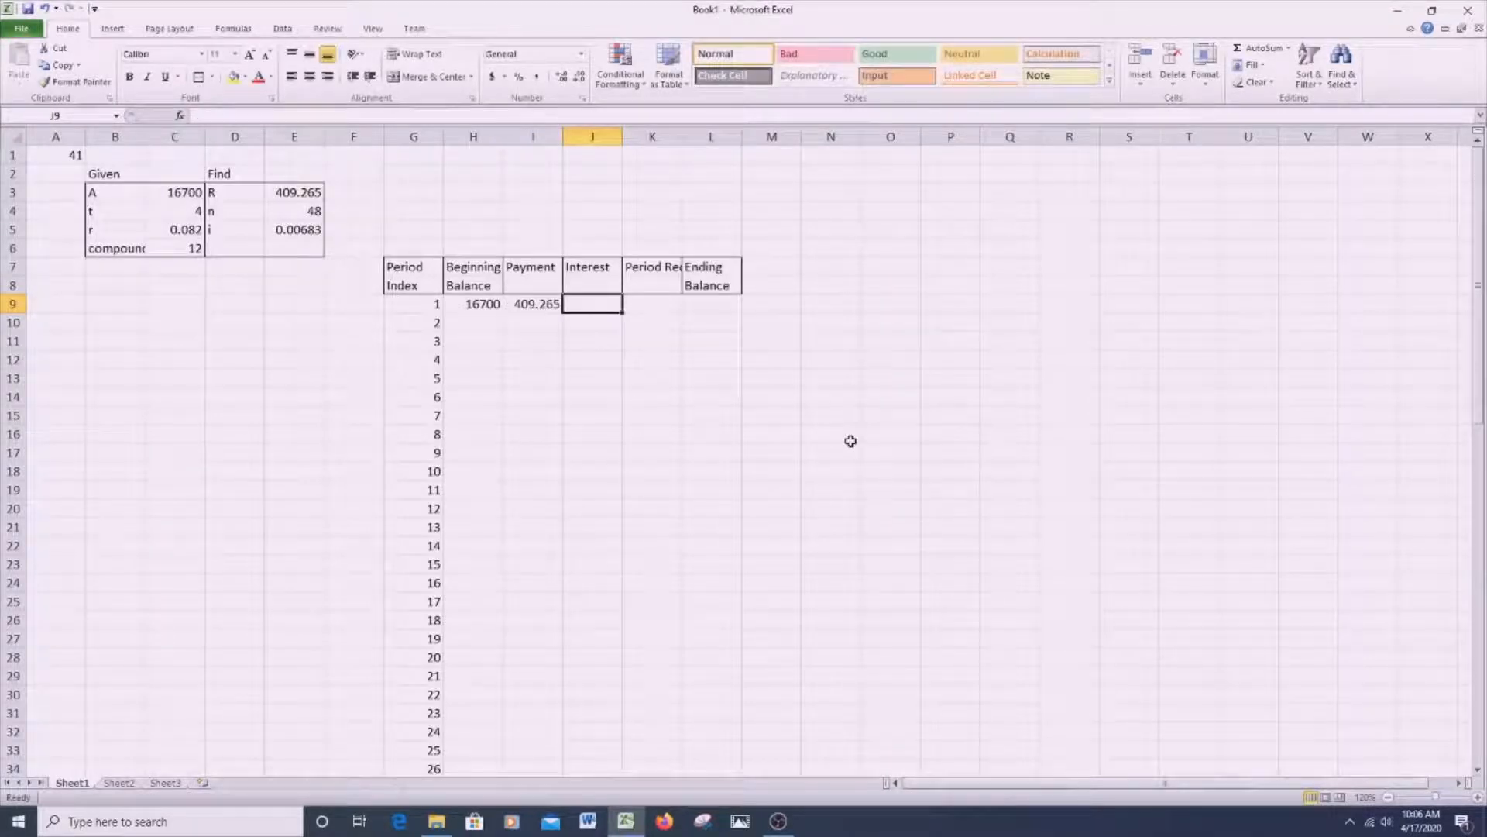
- Calculate the first period's interest in J9 with =H9*$E$5
{"action": "type", "text": "="}
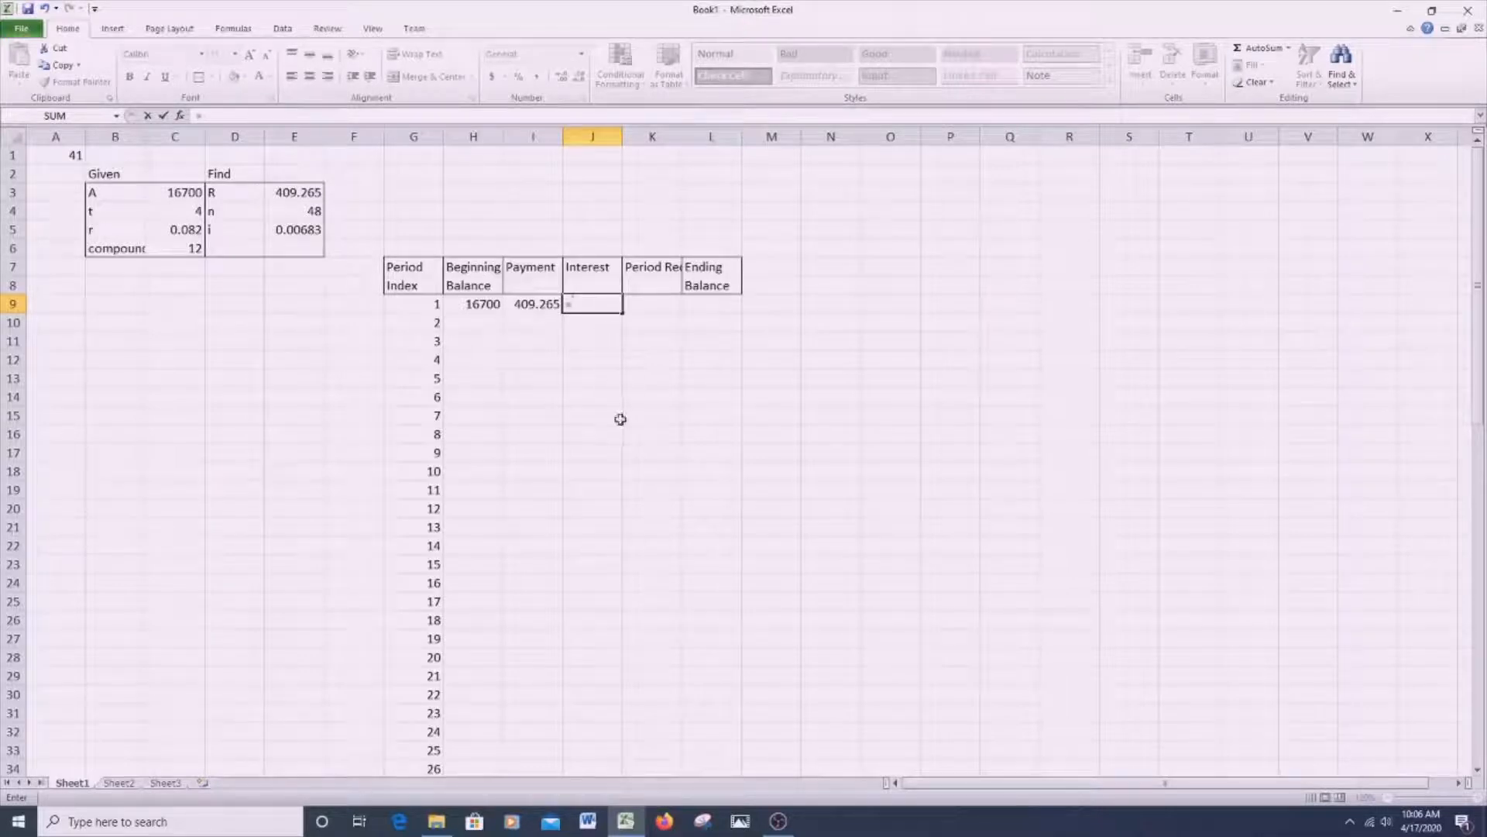
{"action": "left_click", "coordinate": [492, 304]}
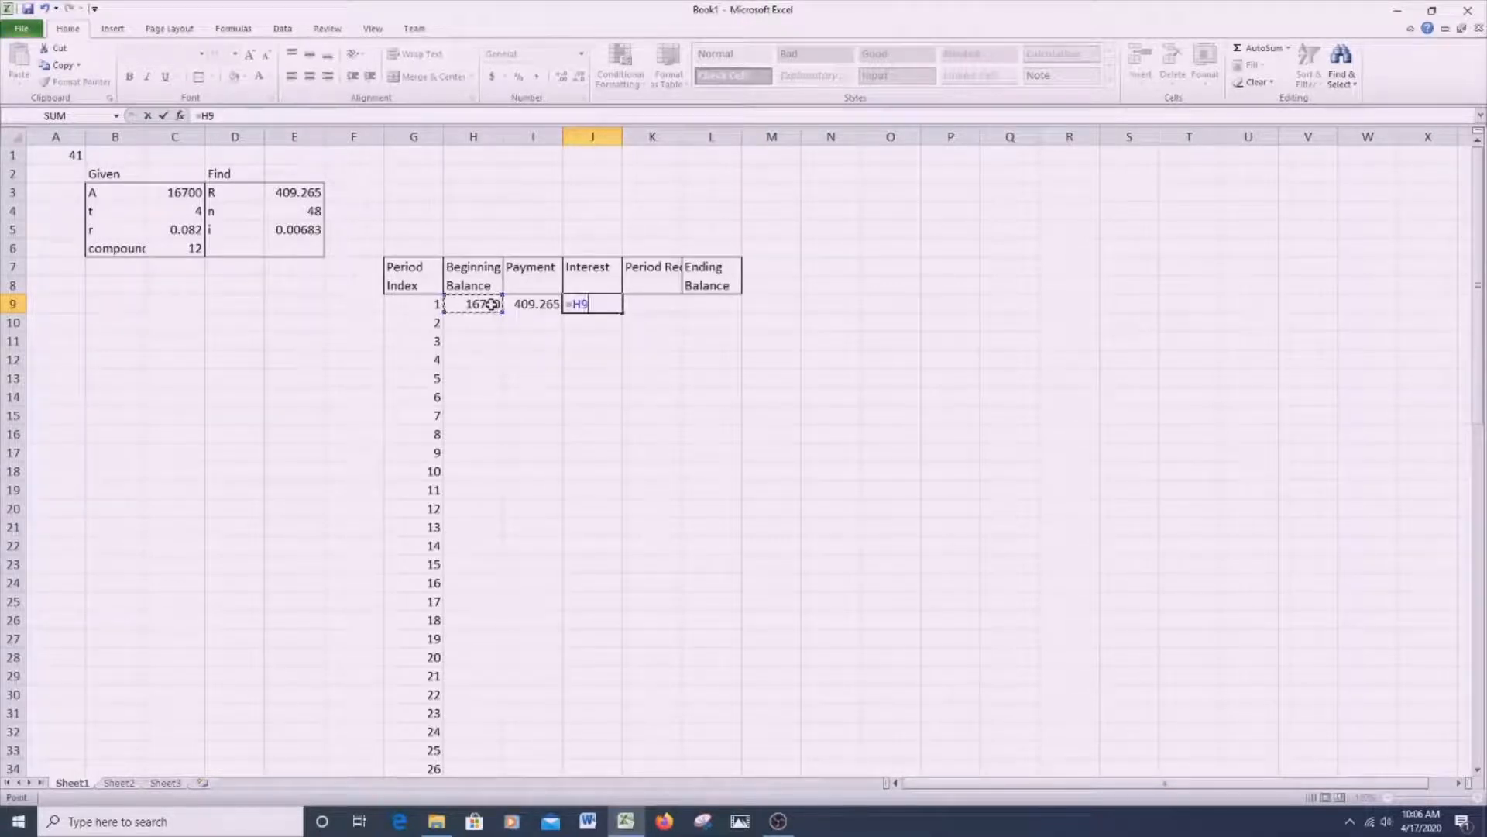
{"action": "type", "text": "*"}
{"action": "left_click", "coordinate": [294, 231]}
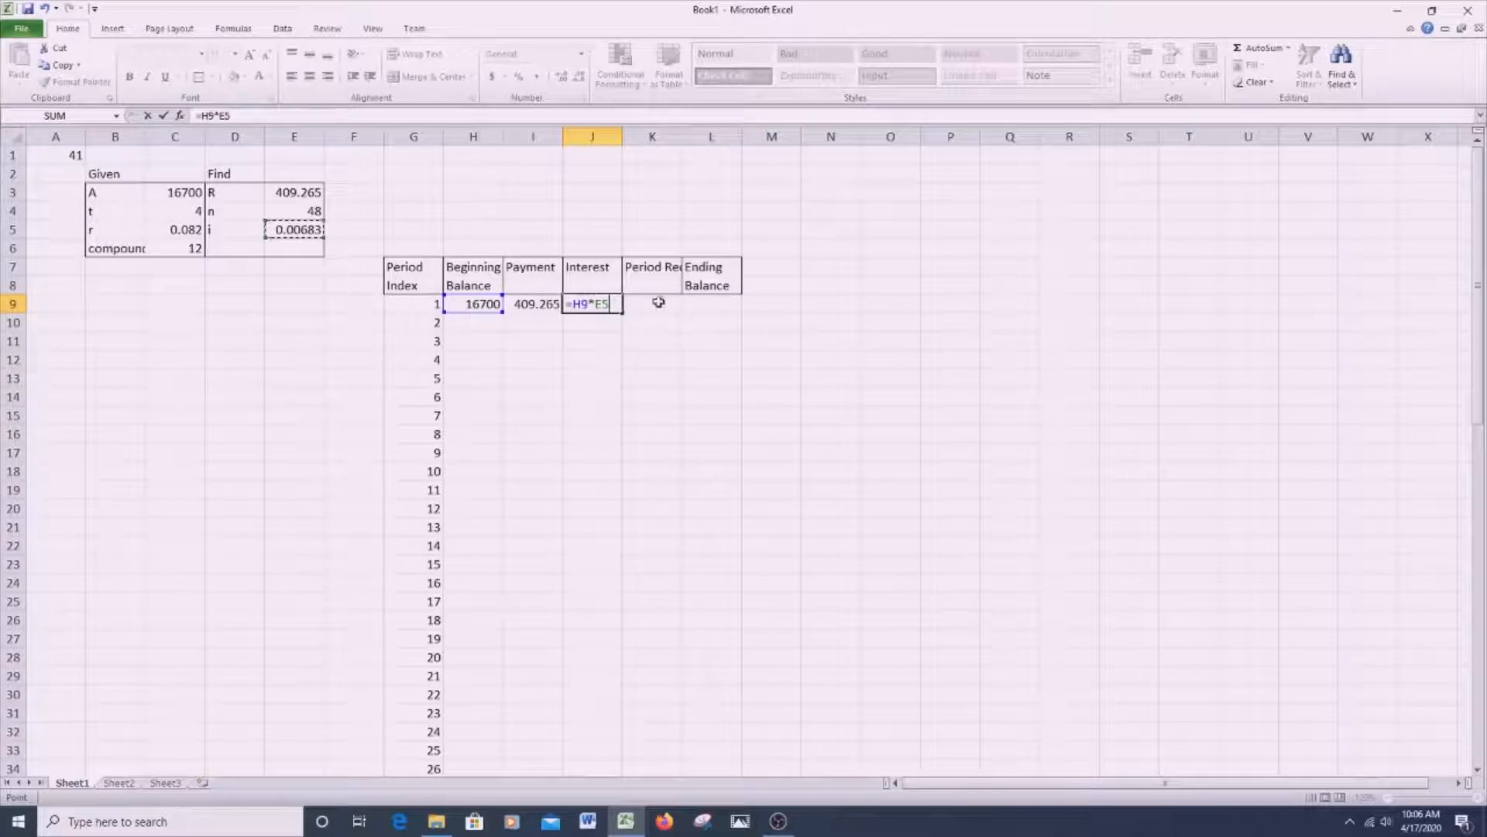
{"action": "key", "text": "F4"}
{"action": "key", "text": "Tab"}
- Calculate the first period reduction in K9 as payment minus interest with =I9-J9
{"action": "type", "text": "="}
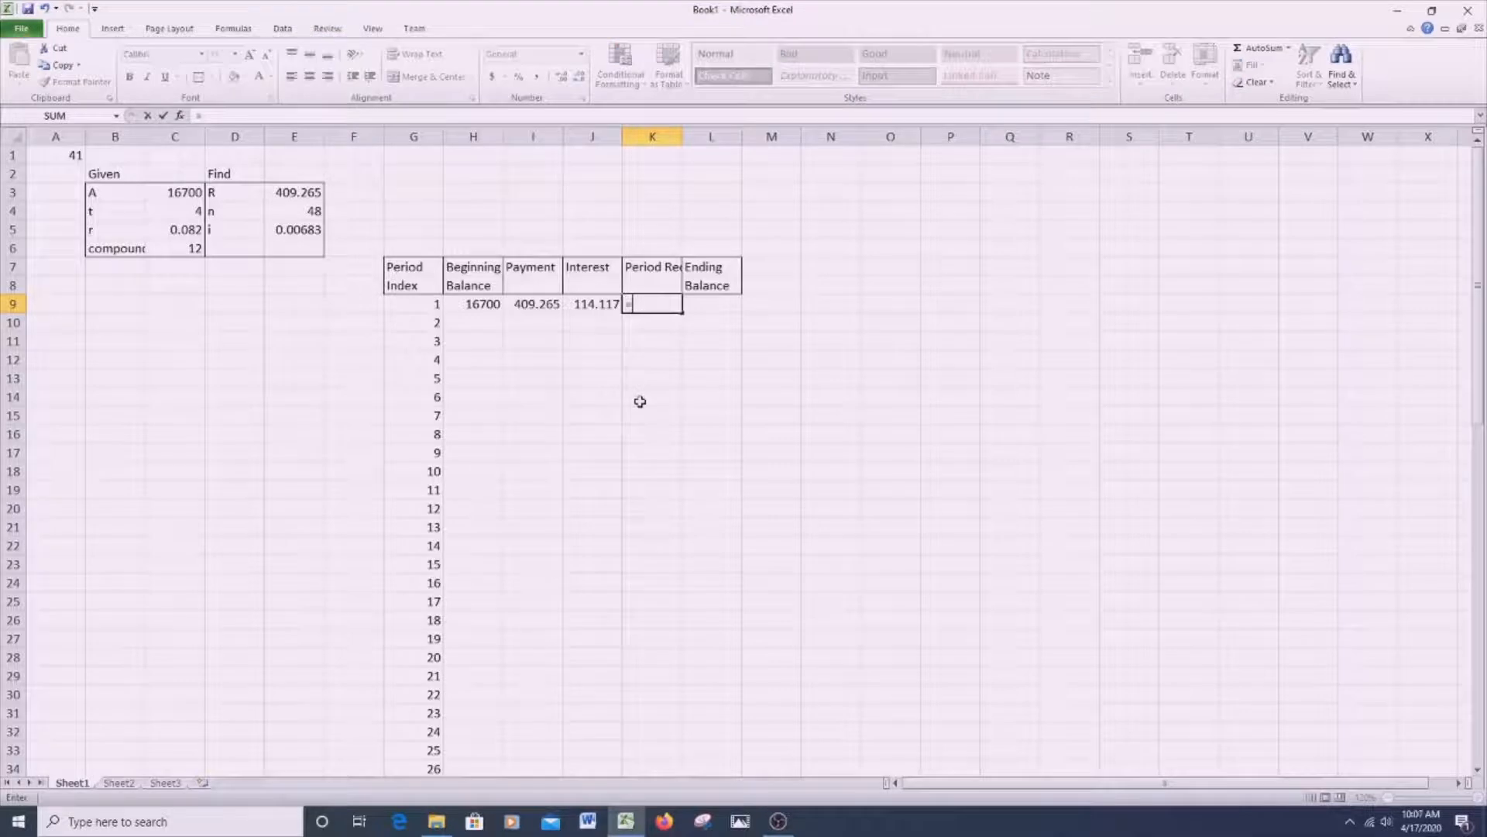
{"action": "left_click", "coordinate": [532, 303]}
{"action": "type", "text": "-"}
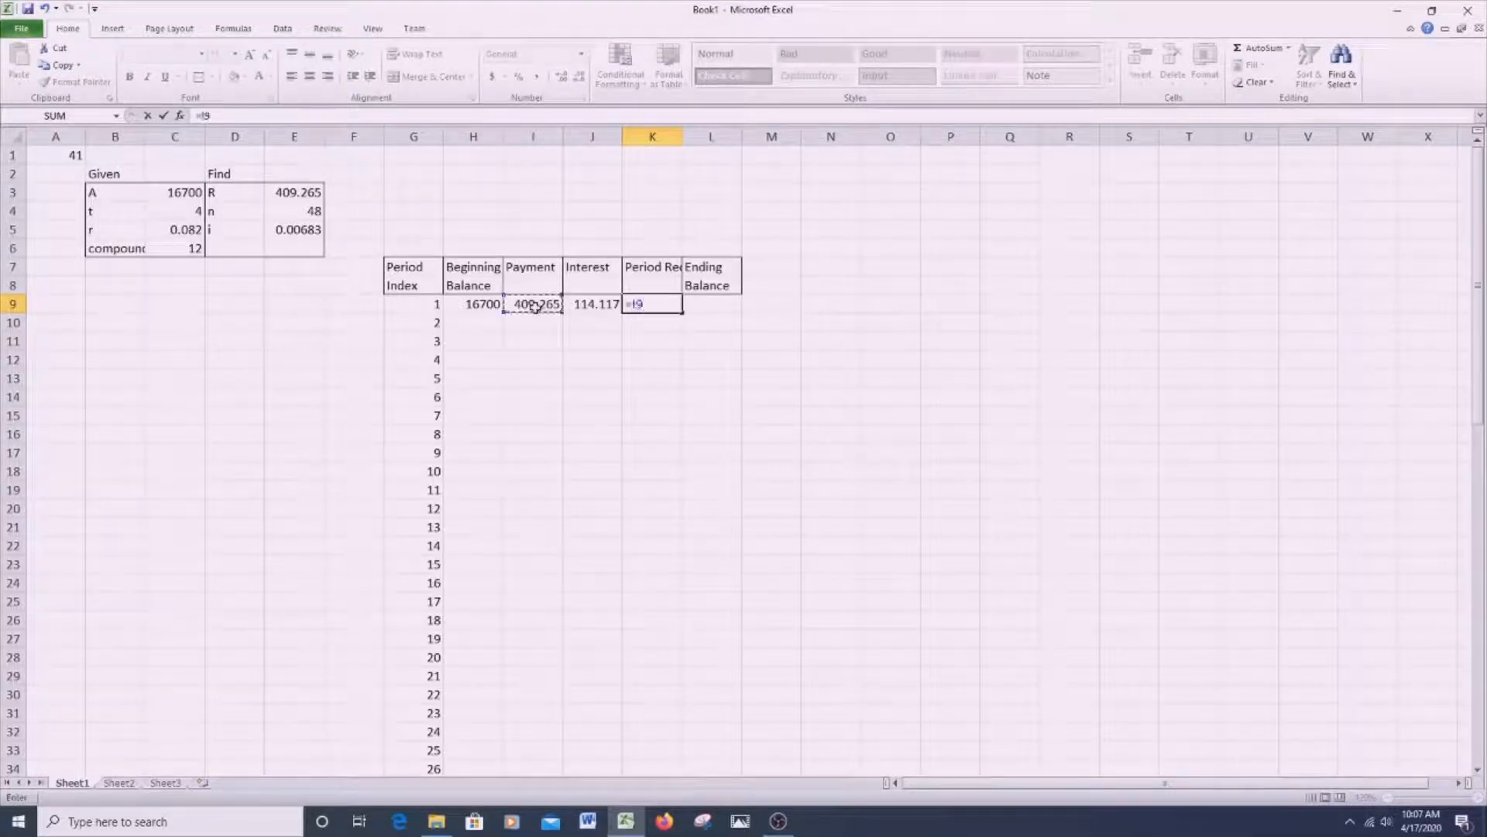
{"action": "left_click", "coordinate": [578, 304]}
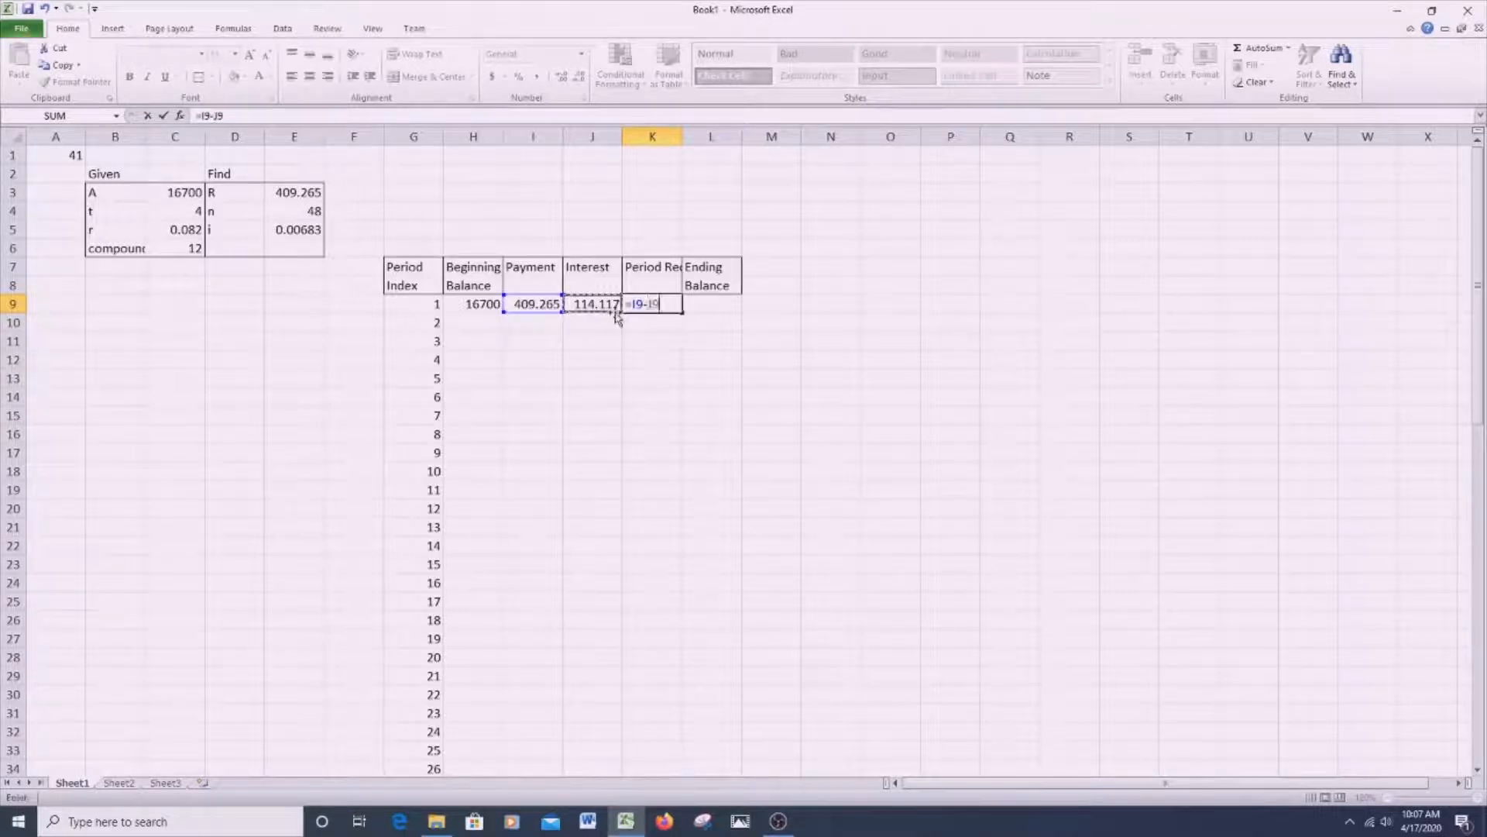
{"action": "key", "text": "Return"}
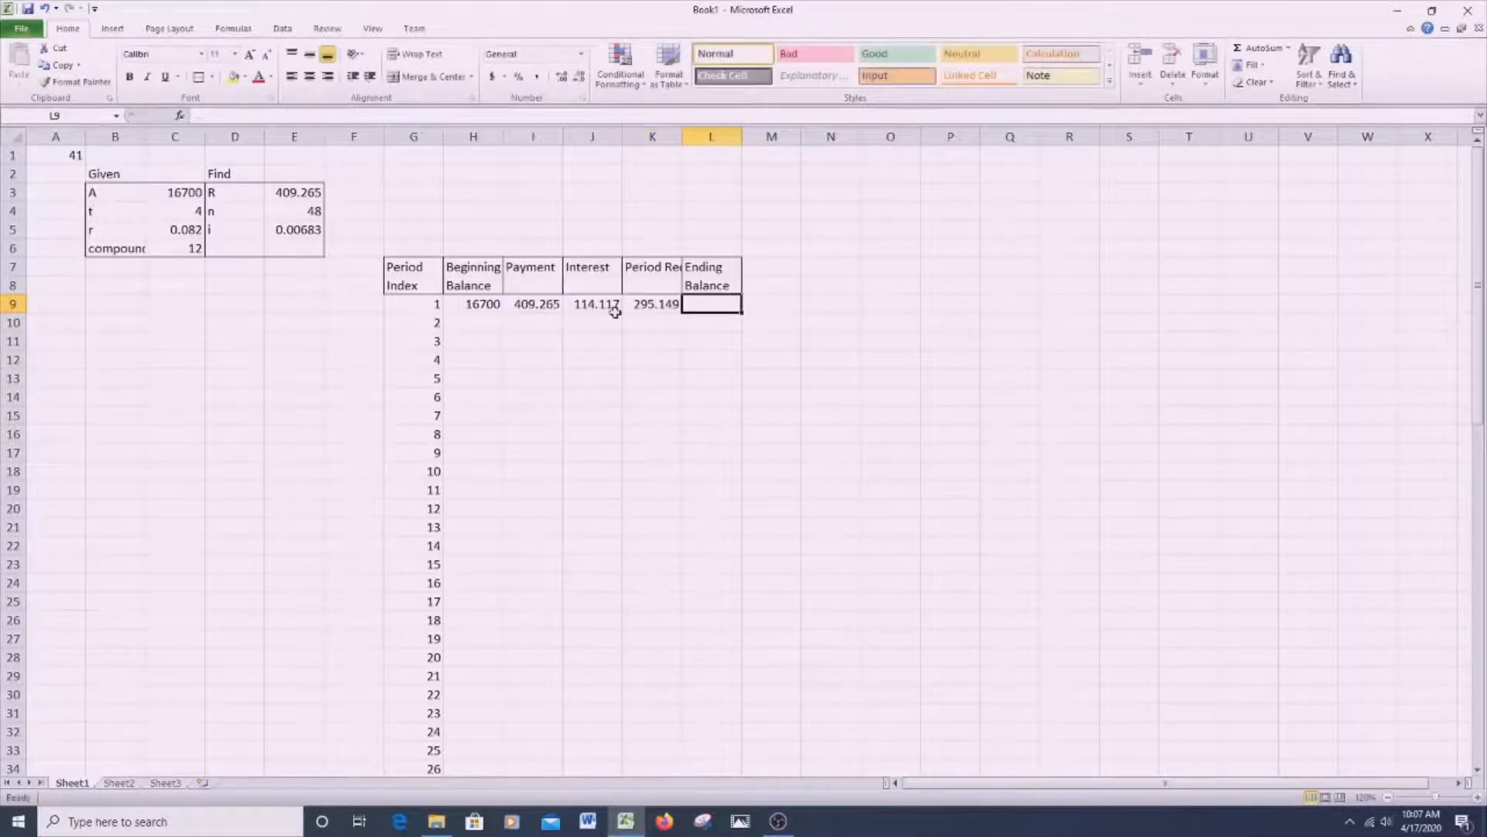
- Enter Reduction in K8 as the second row of the column heading
{"action": "left_click", "coordinate": [652, 279]}
{"action": "type", "text": "Reduction"}
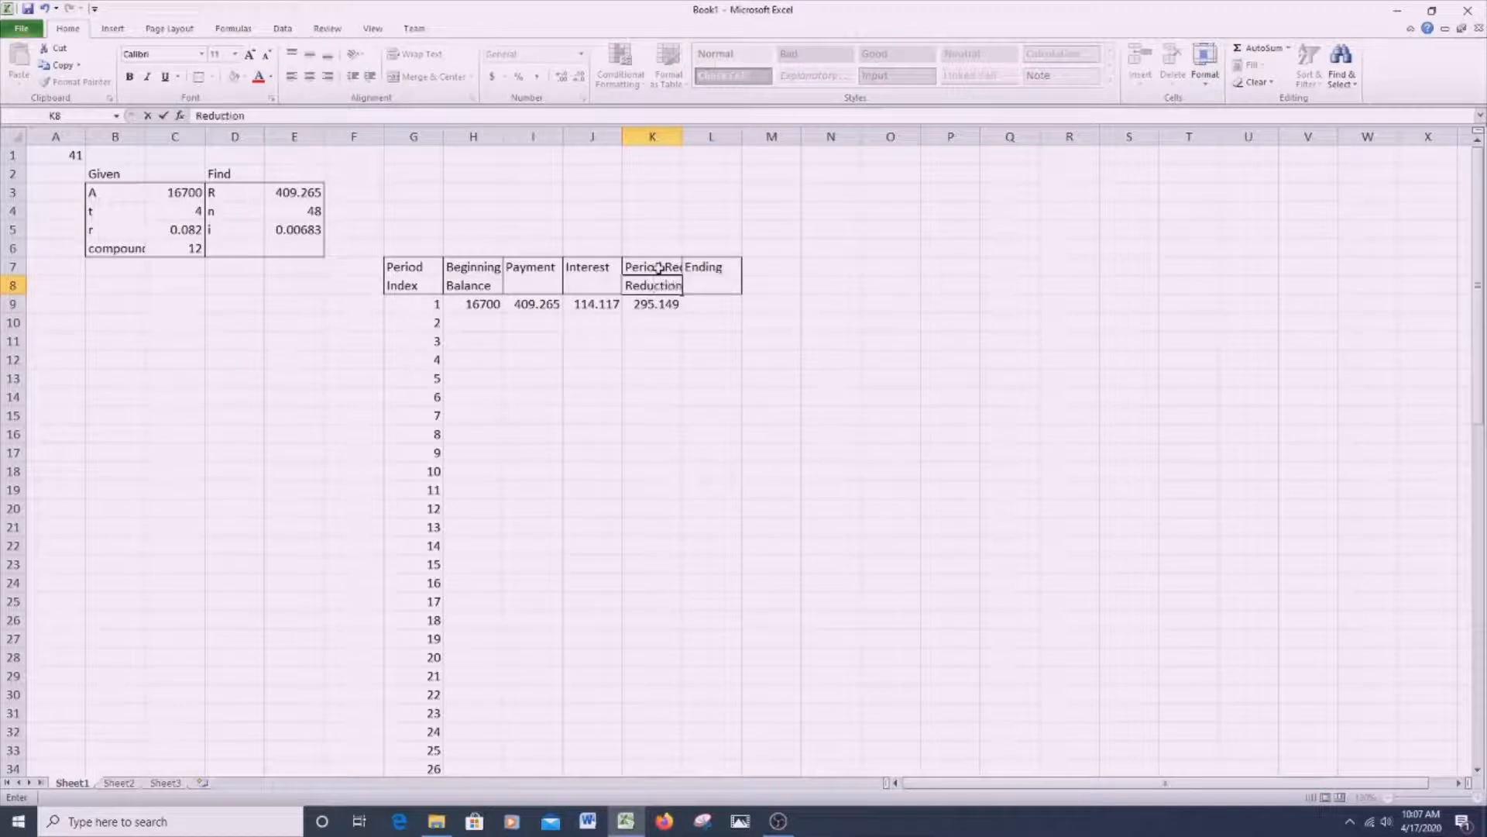
{"action": "key", "text": "Return"}
- Shorten the heading in K7 to Period
{"action": "key", "text": "Up"}
{"action": "key", "text": "Up"}
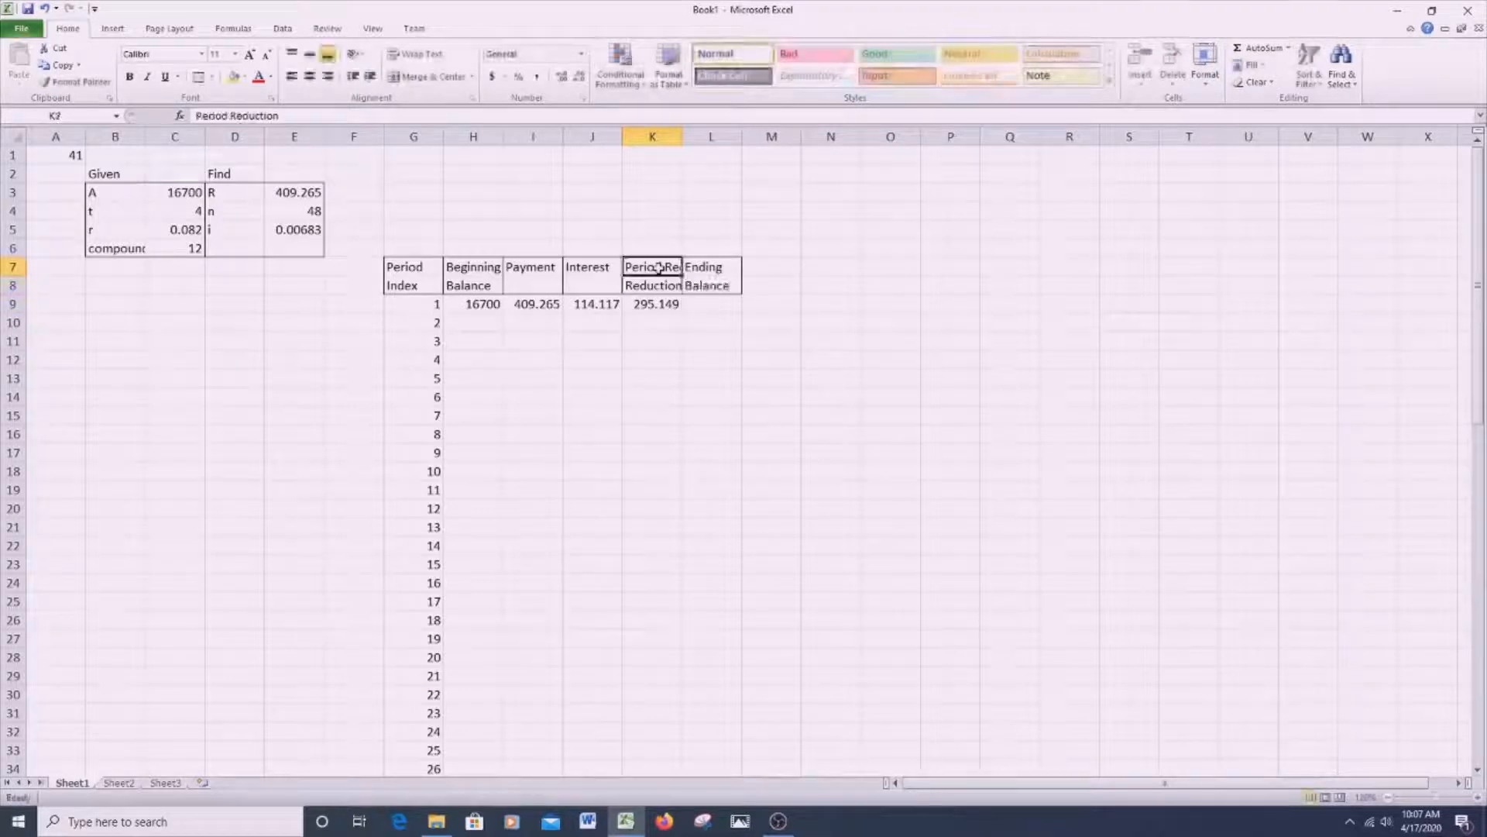
{"action": "left_click", "coordinate": [288, 114]}
{"action": "key", "text": "BackSpace"}
{"action": "key", "text": "BackSpace"}
{"action": "key", "text": "BackSpace"}
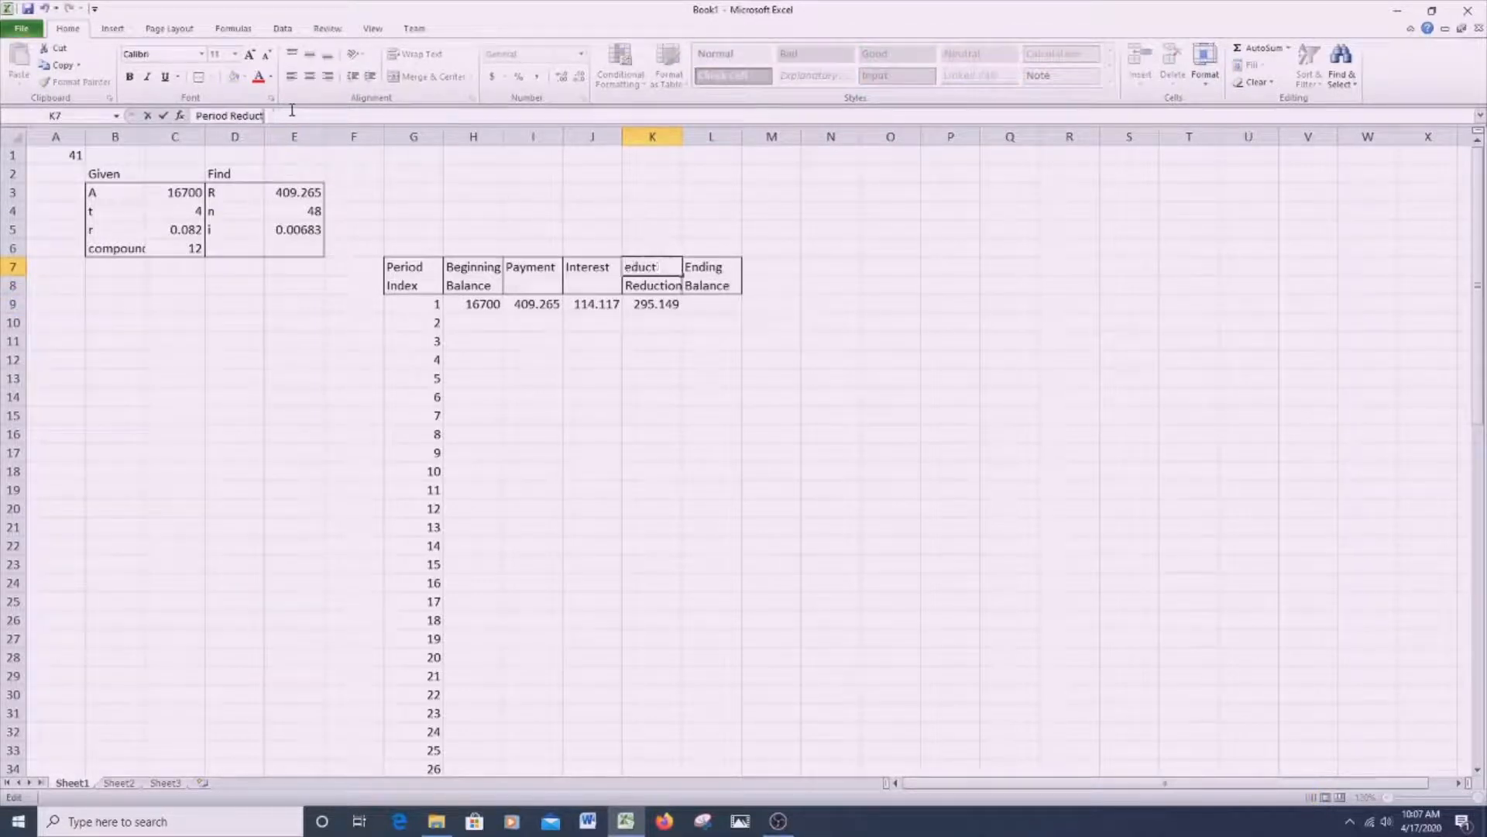
{"action": "key", "text": "BackSpace"}
{"action": "key", "text": "BackSpace"}
{"action": "key", "text": "BackSpace"}
{"action": "key", "text": "Return"}
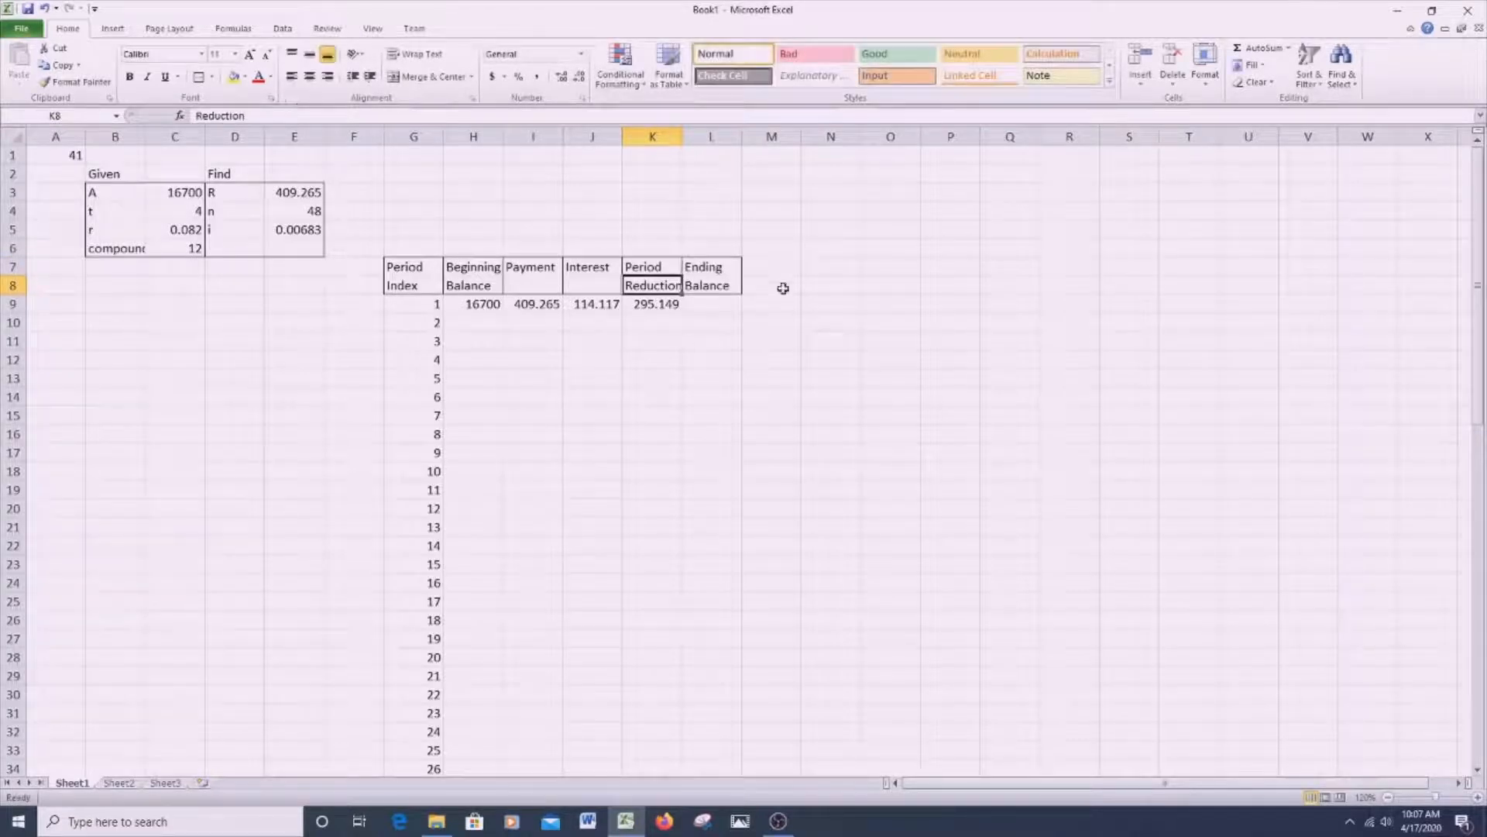
- Calculate the first ending balance in L9 as beginning balance minus period reduction with =H9-K9
{"action": "left_click", "coordinate": [725, 305]}
{"action": "type", "text": "="}
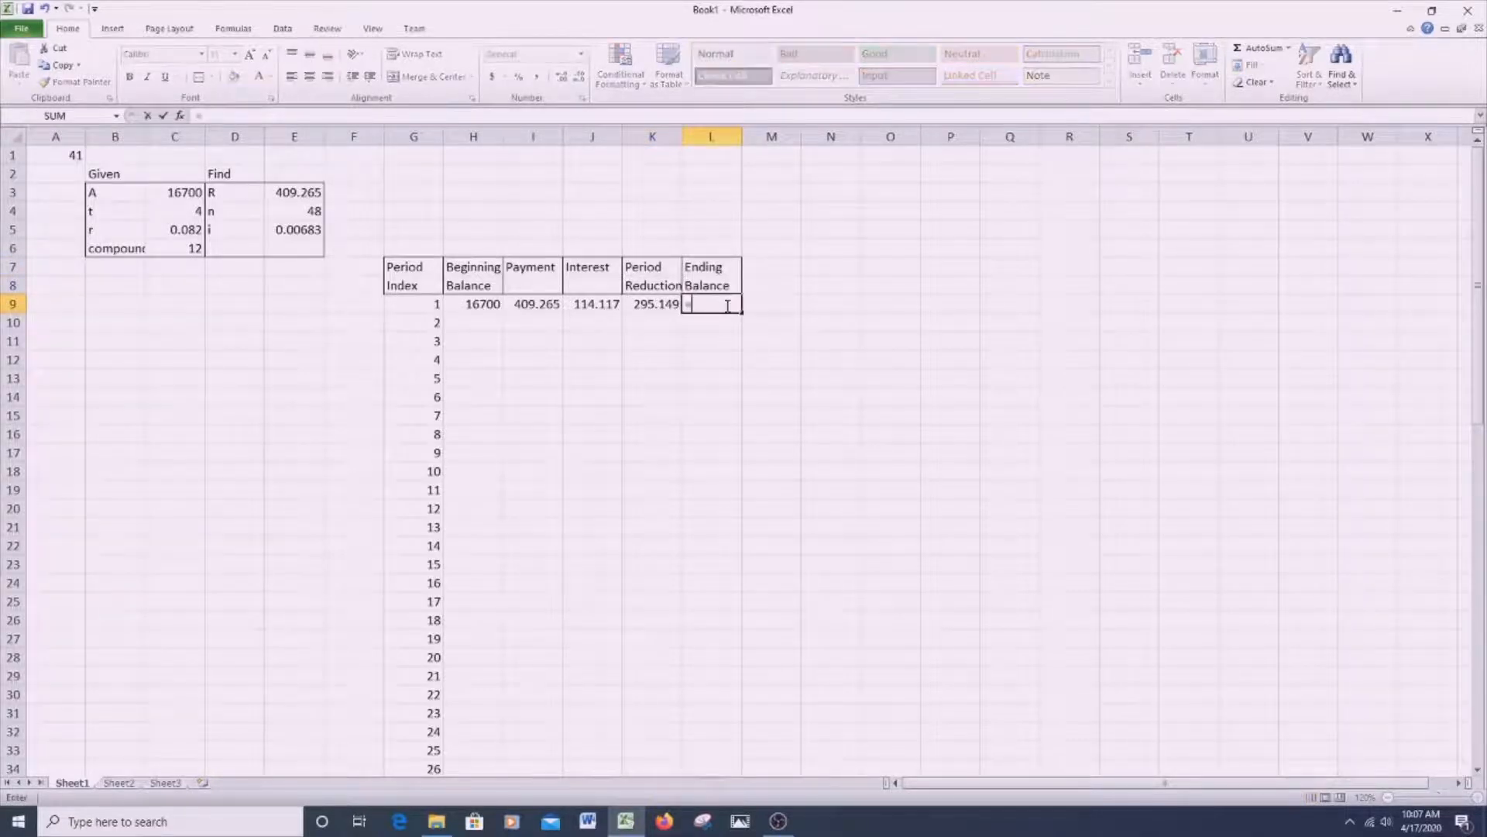
{"action": "left_click", "coordinate": [474, 310]}
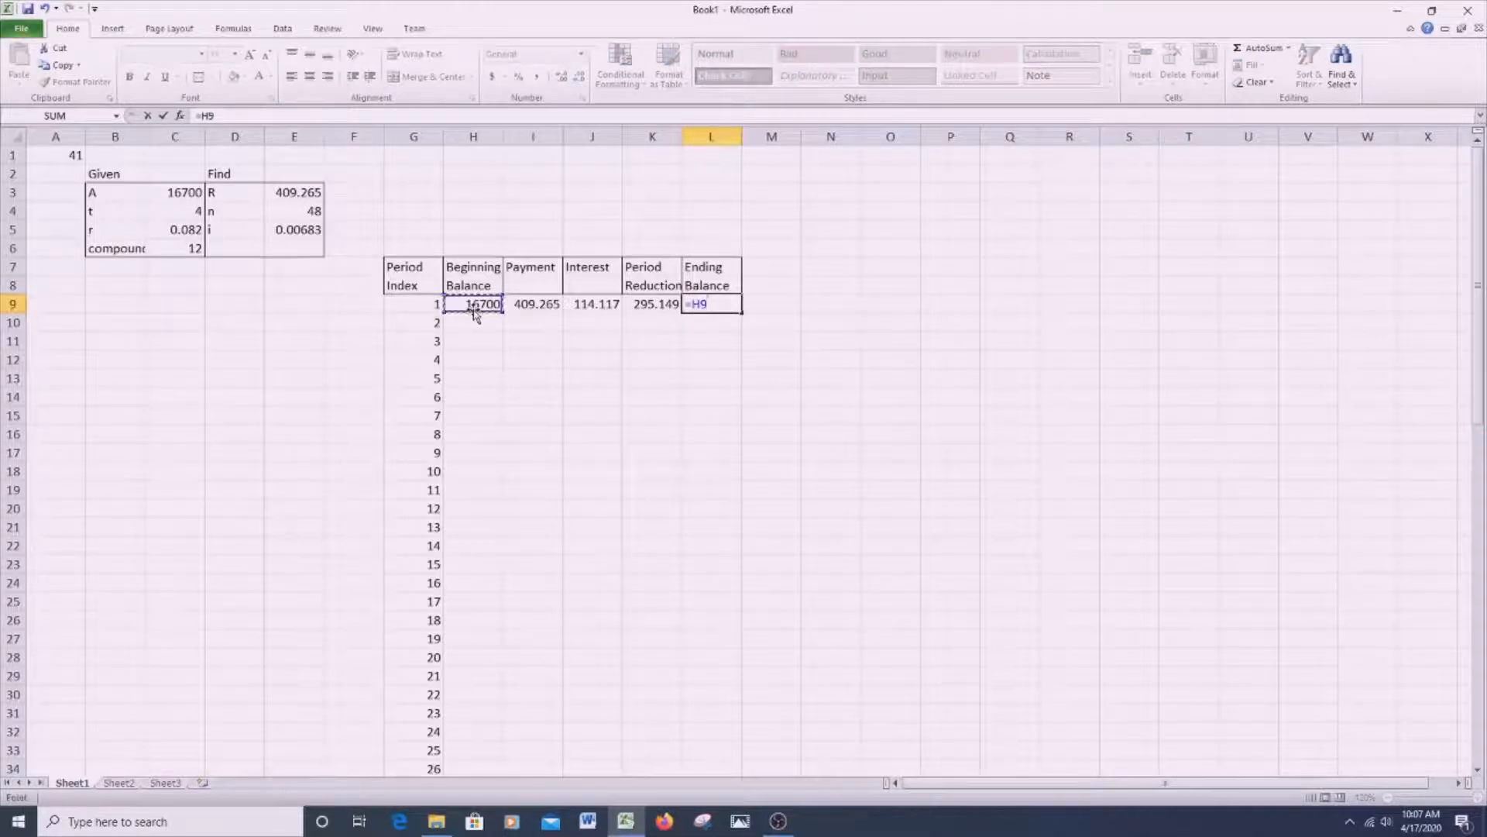
{"action": "type", "text": "-"}
{"action": "left_click", "coordinate": [633, 302]}
{"action": "key", "text": "Return"}
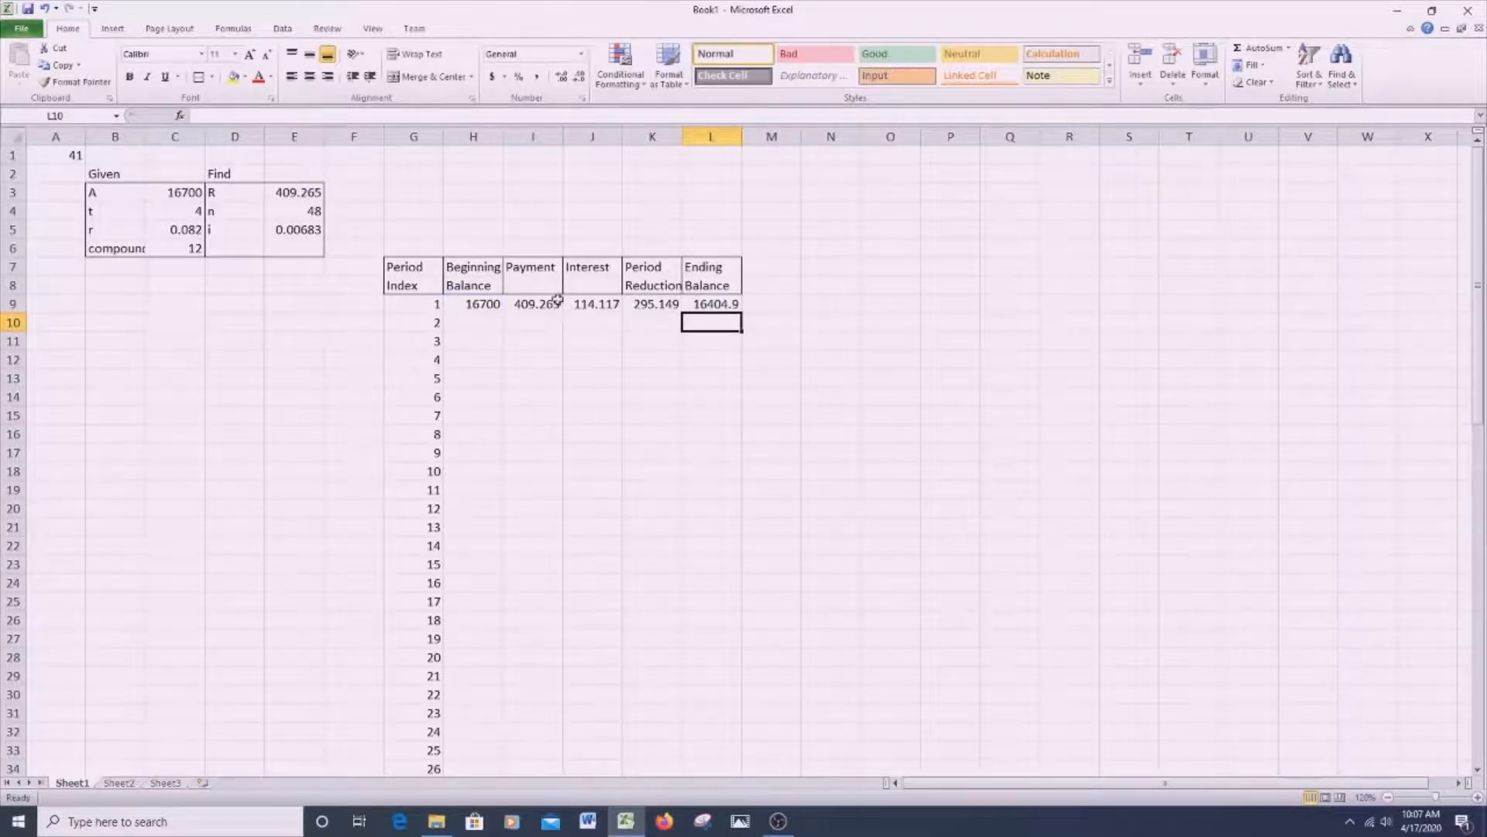
- Set the second beginning balance in H10 to =L9 and copy the formulas of I9:L9 down to row 10
{"action": "left_click", "coordinate": [472, 320]}
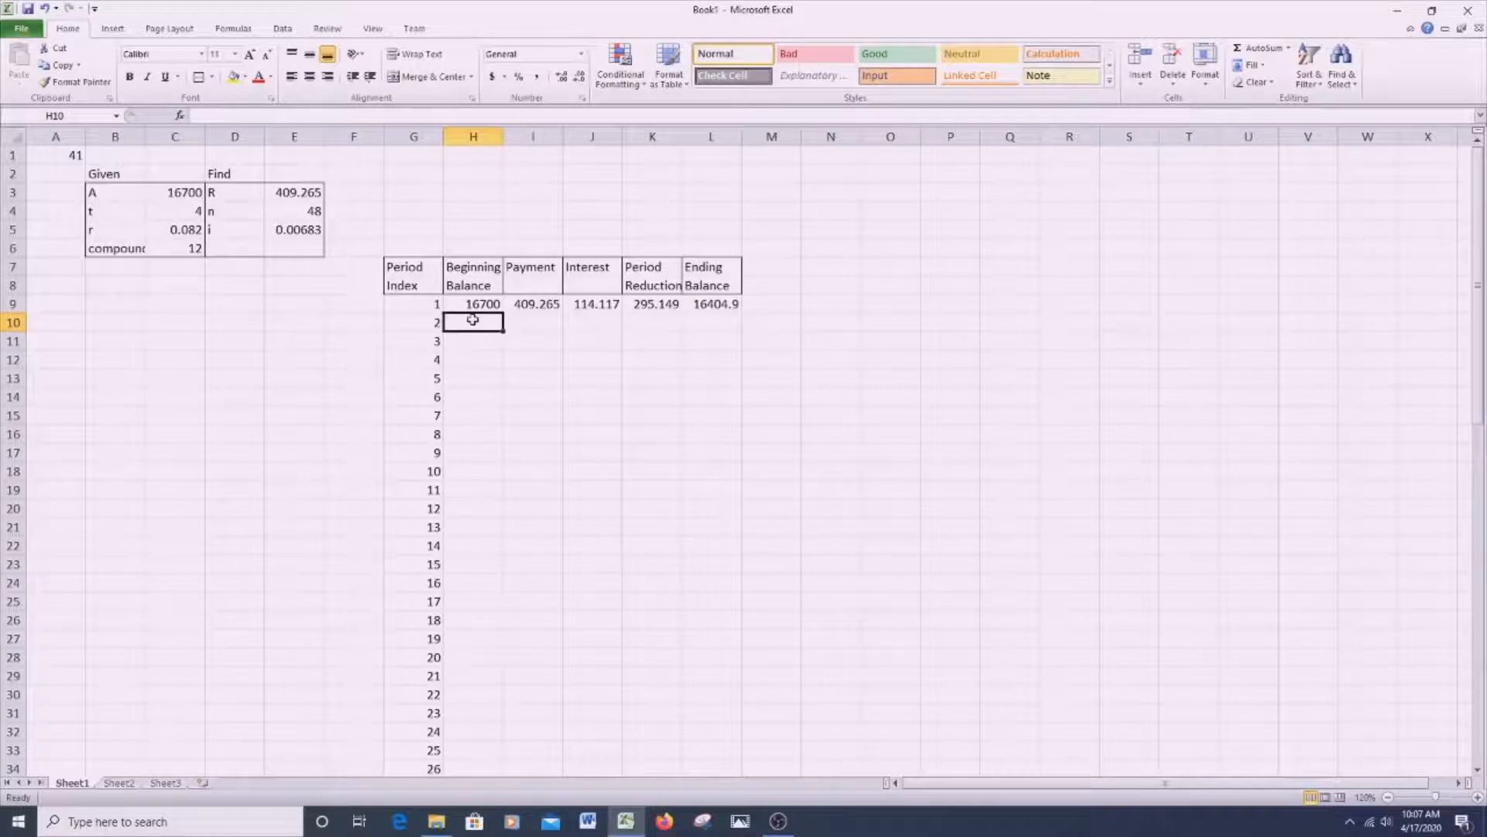
{"action": "type", "text": "="}
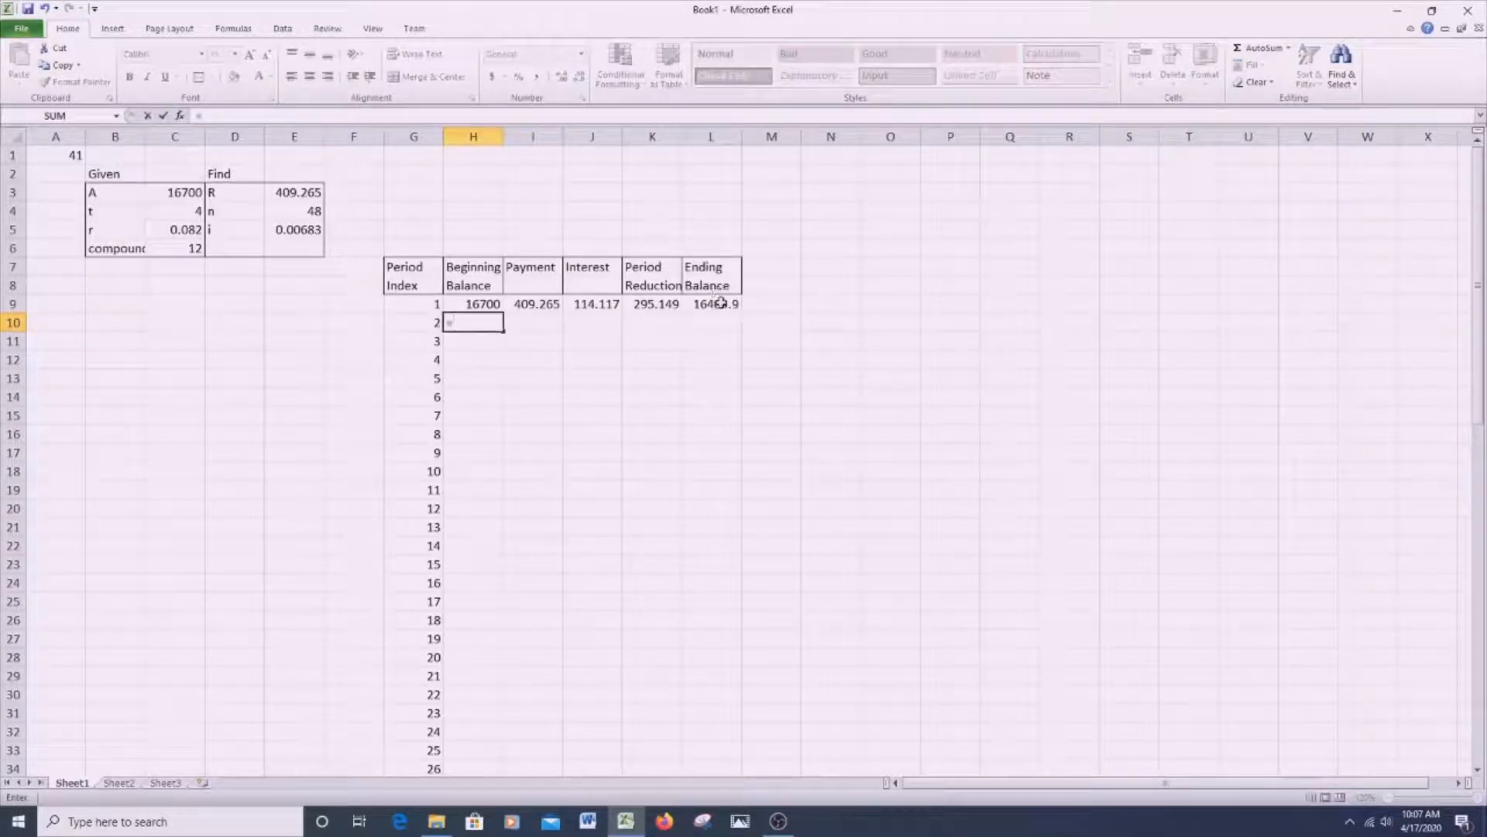
{"action": "left_click", "coordinate": [721, 303]}
{"action": "key", "text": "Return"}
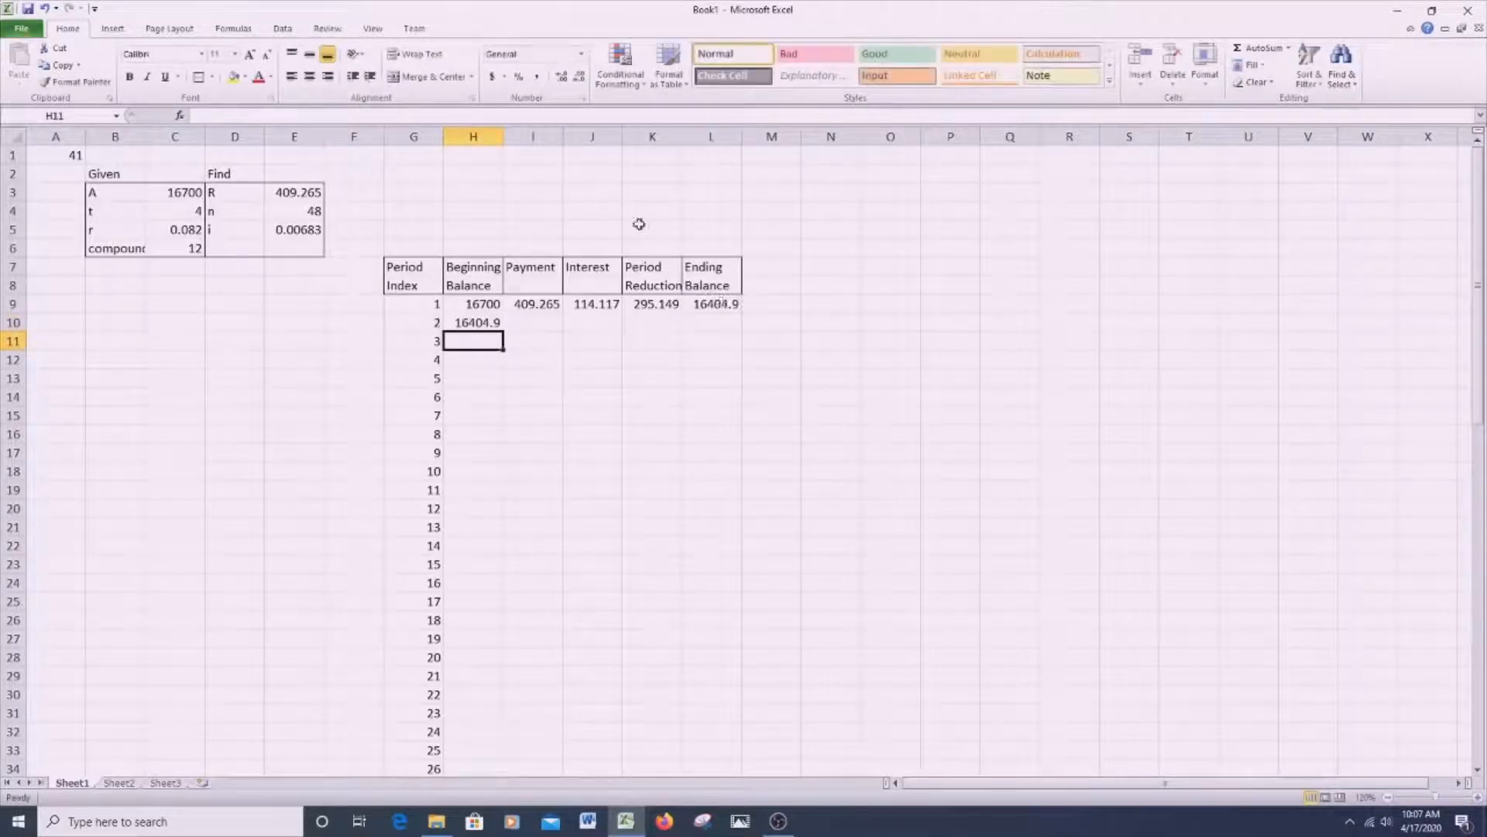
{"action": "left_click_drag", "start_coordinate": [540, 308], "coordinate": [750, 322]}
- Fill the formulas of H10:L10 down through period 48 in row 56 and select H9
{"action": "left_click", "coordinate": [476, 323]}
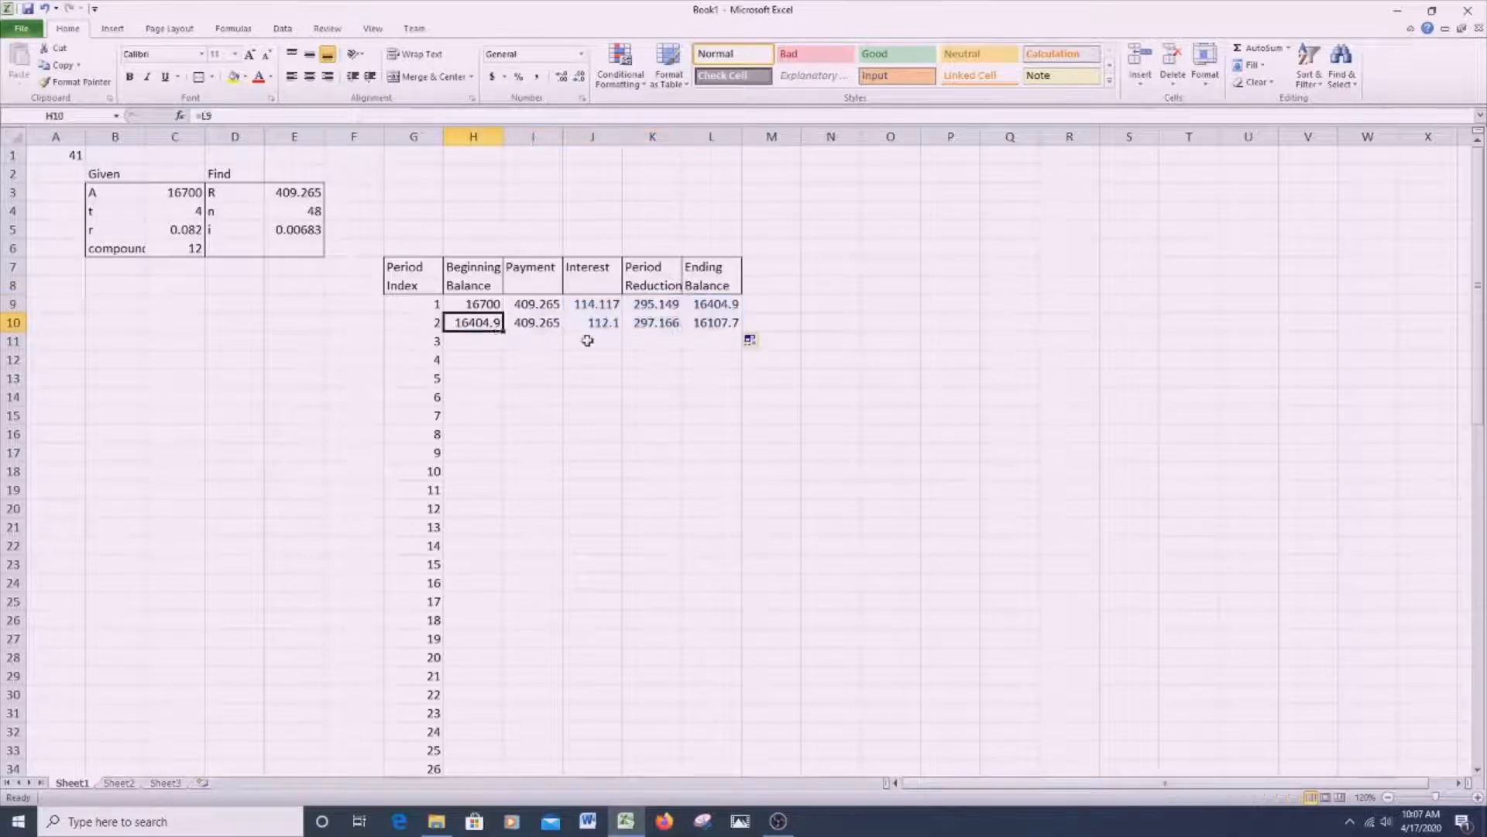
{"action": "left_click_drag", "start_coordinate": [477, 322], "coordinate": [803, 736]}
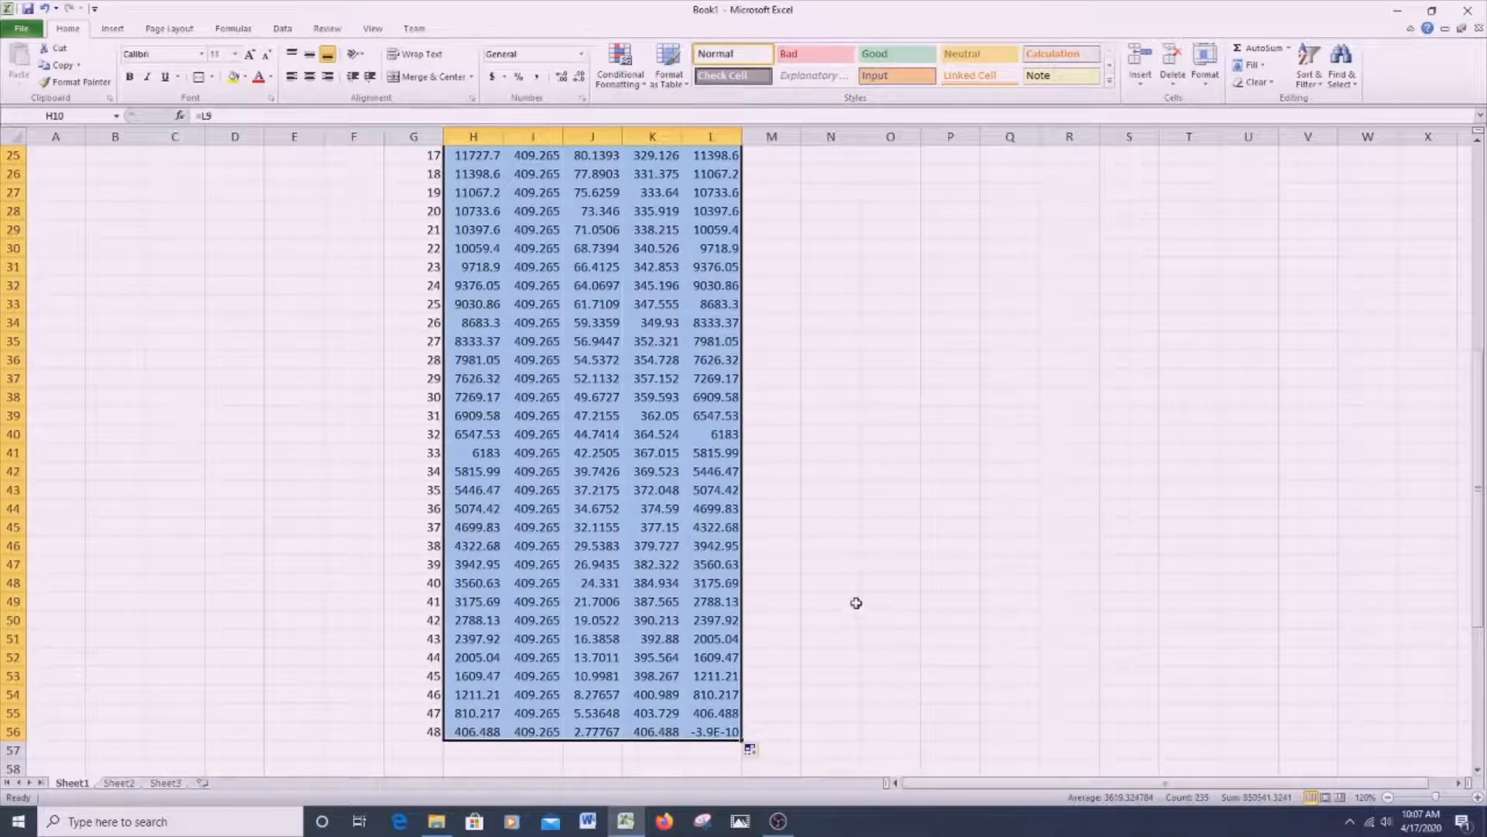
{"action": "scroll", "coordinate": [856, 603], "scroll_direction": "up", "scroll_amount": 8}
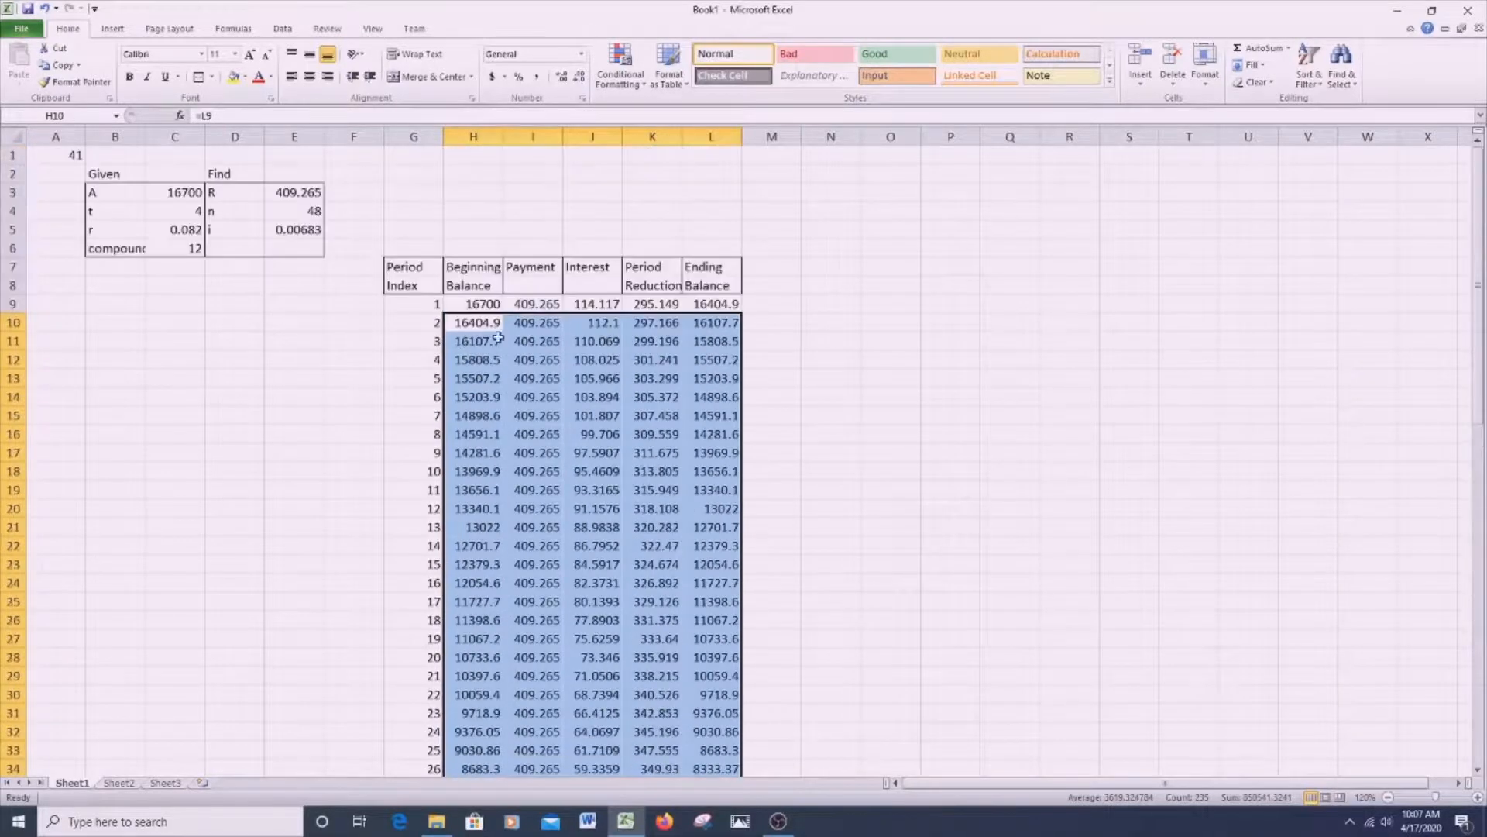
{"action": "left_click", "coordinate": [465, 299]}
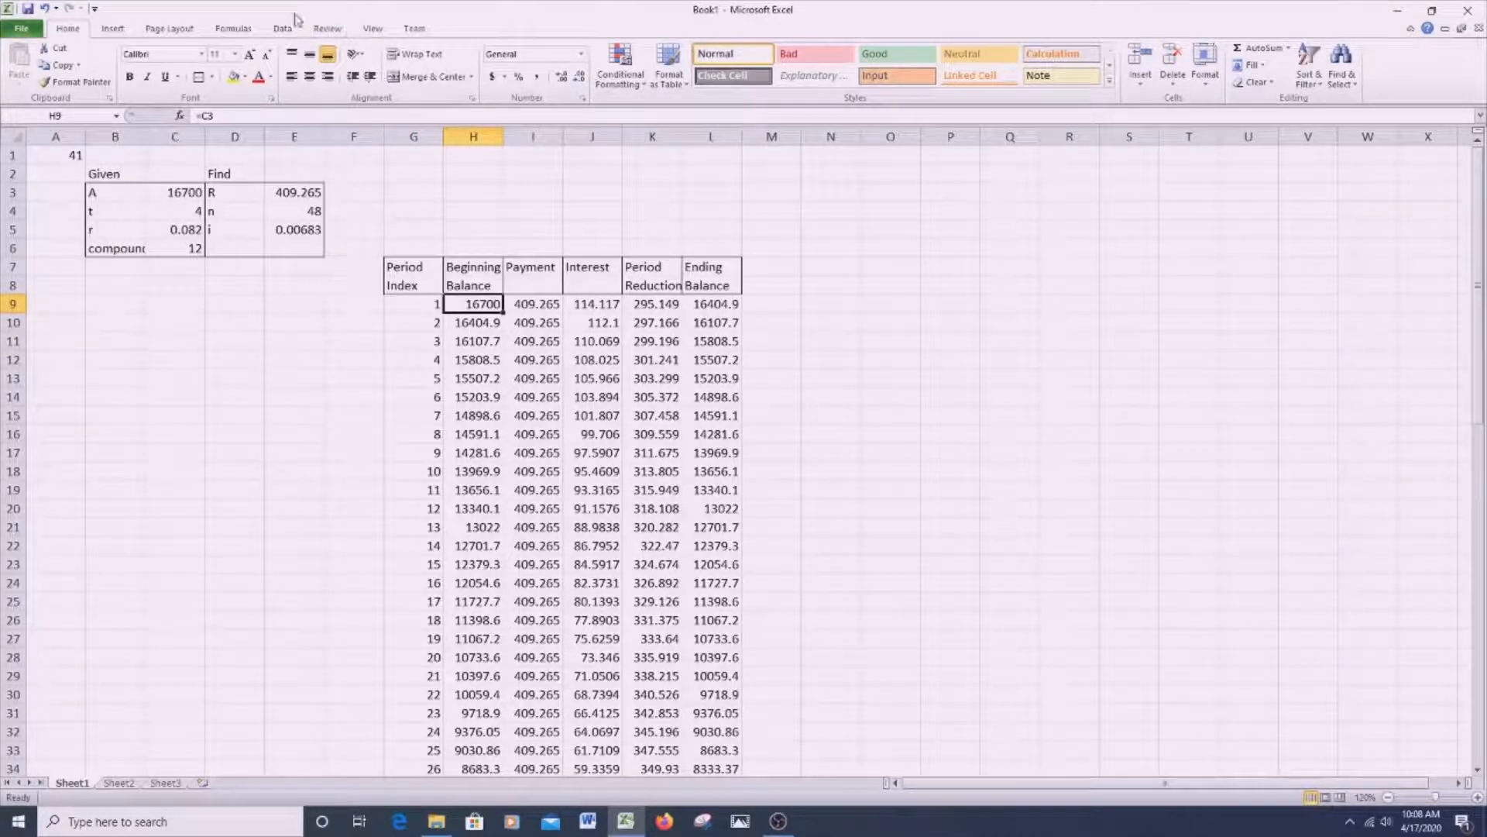
- Display the formulas behind the amortization table to review them, and switch the sheet back to values
{"action": "left_click", "coordinate": [231, 31]}
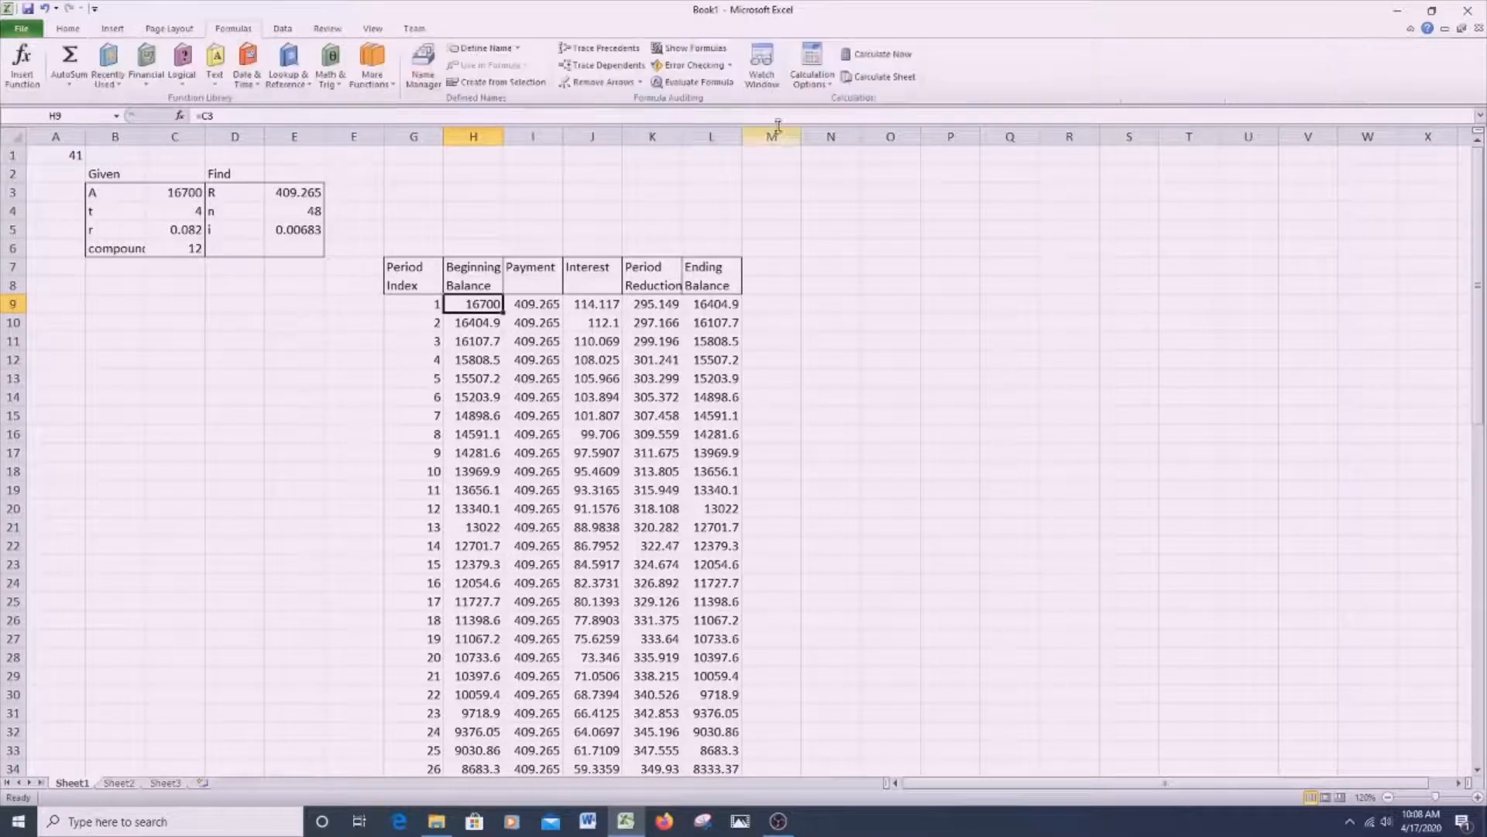
{"action": "left_click", "coordinate": [670, 49]}
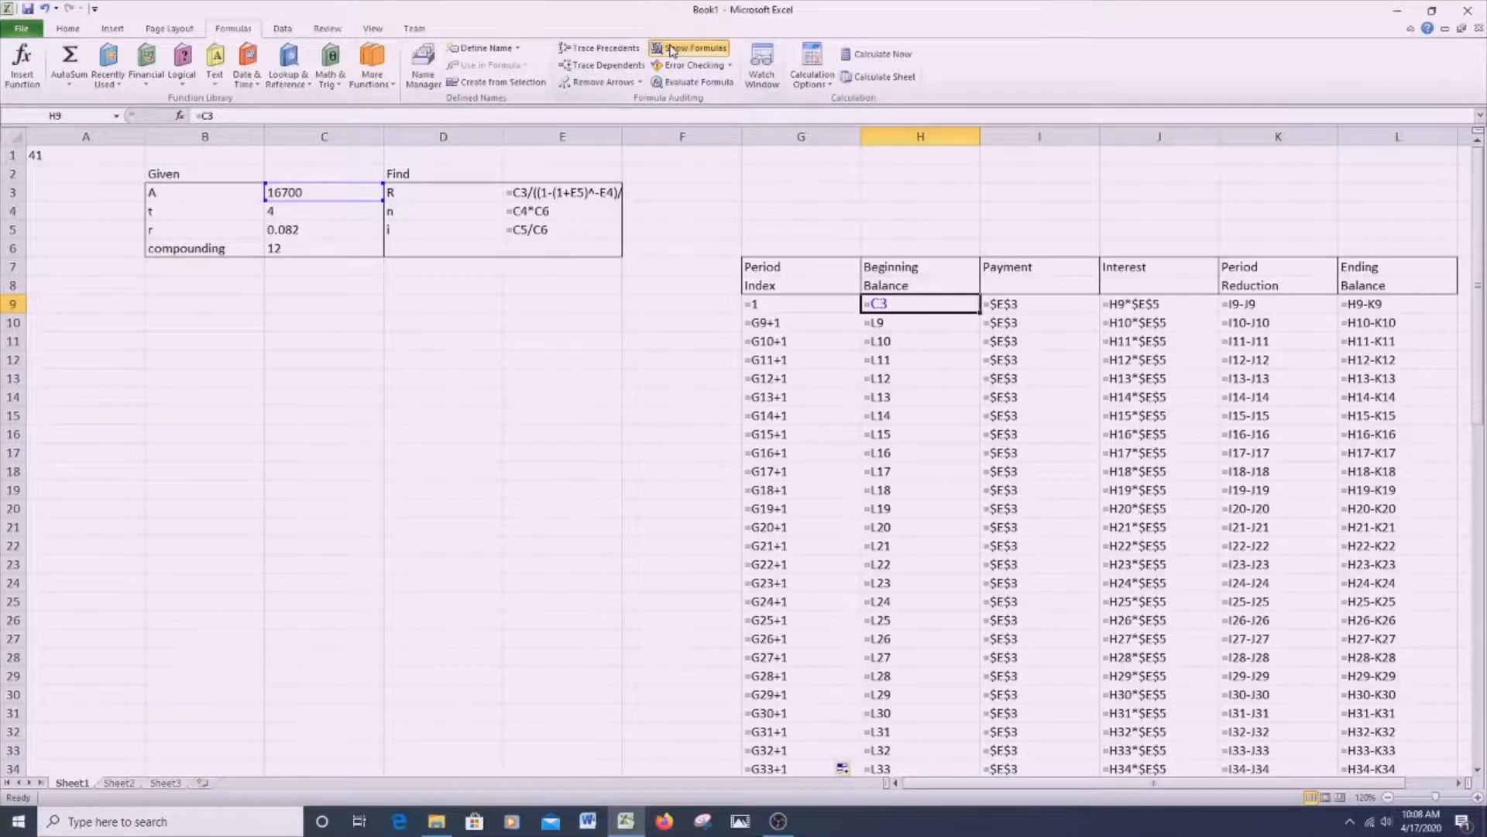
{"action": "left_click", "coordinate": [671, 50]}
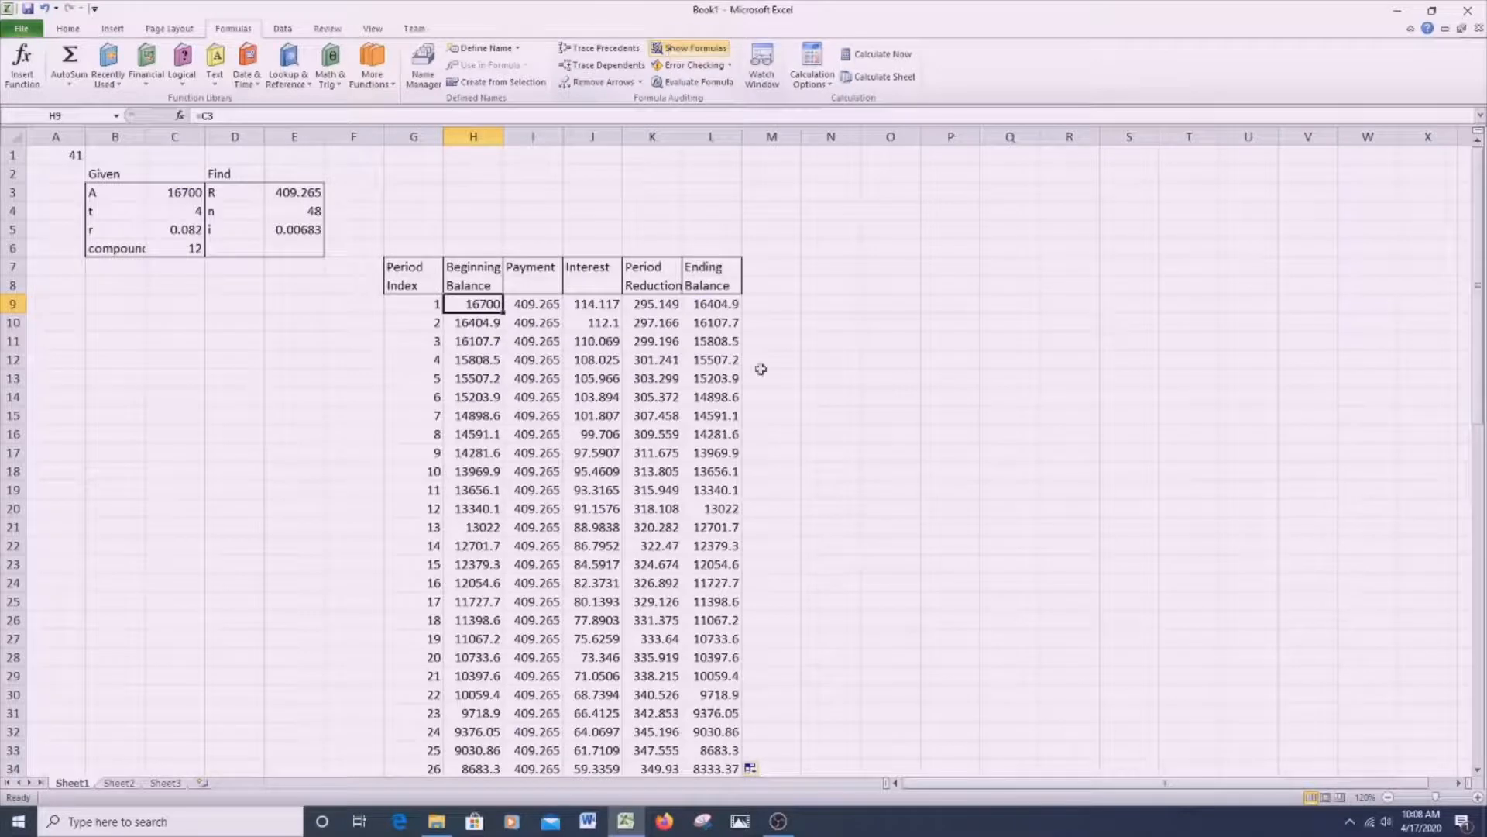
- Check the ending balance of period 48 in L56 at the end of the amortization table
{"action": "scroll", "coordinate": [777, 435], "scroll_direction": "down", "scroll_amount": 10}
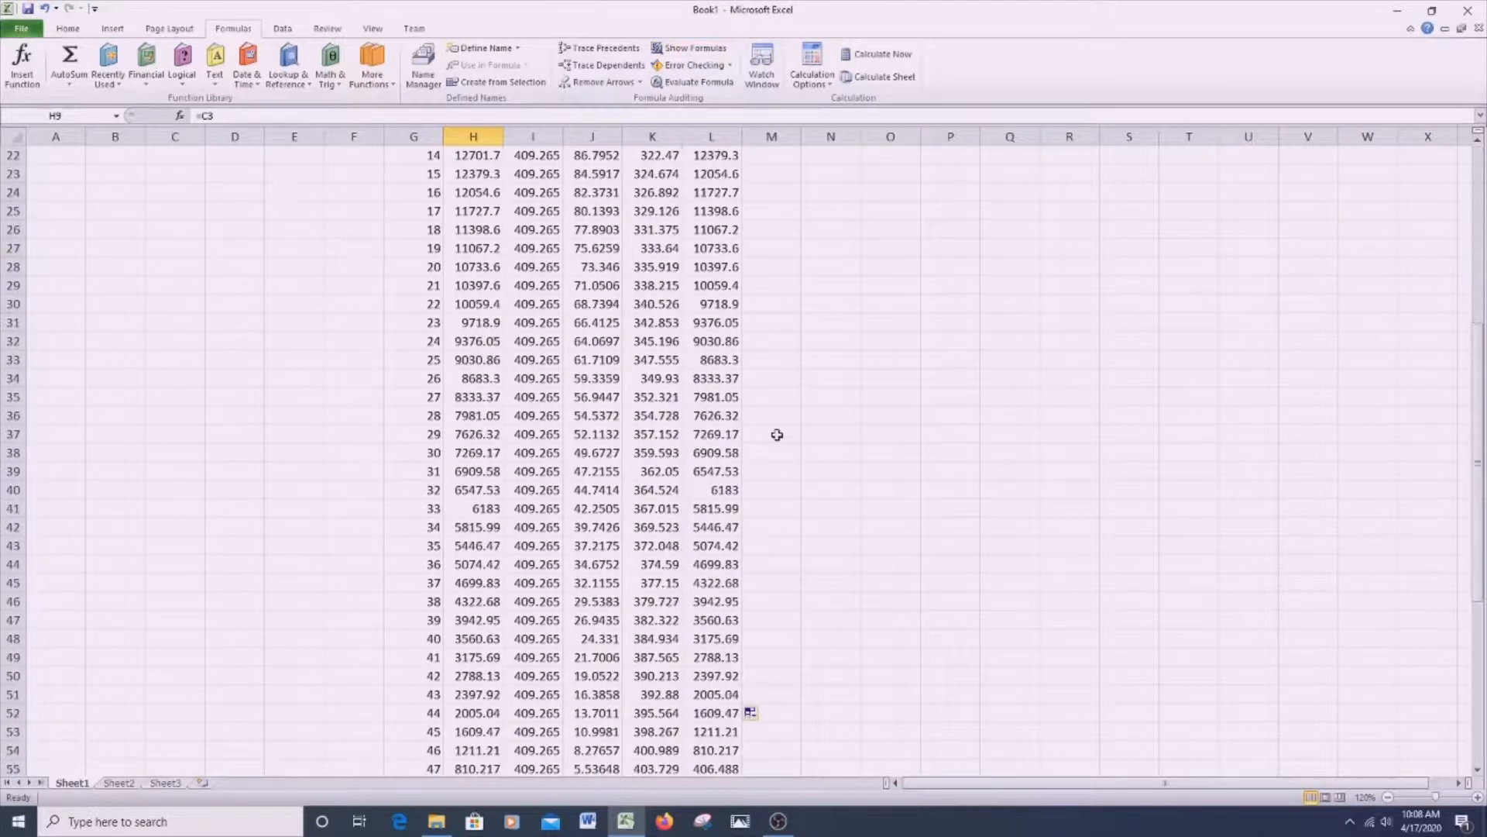
{"action": "left_click", "coordinate": [705, 618]}
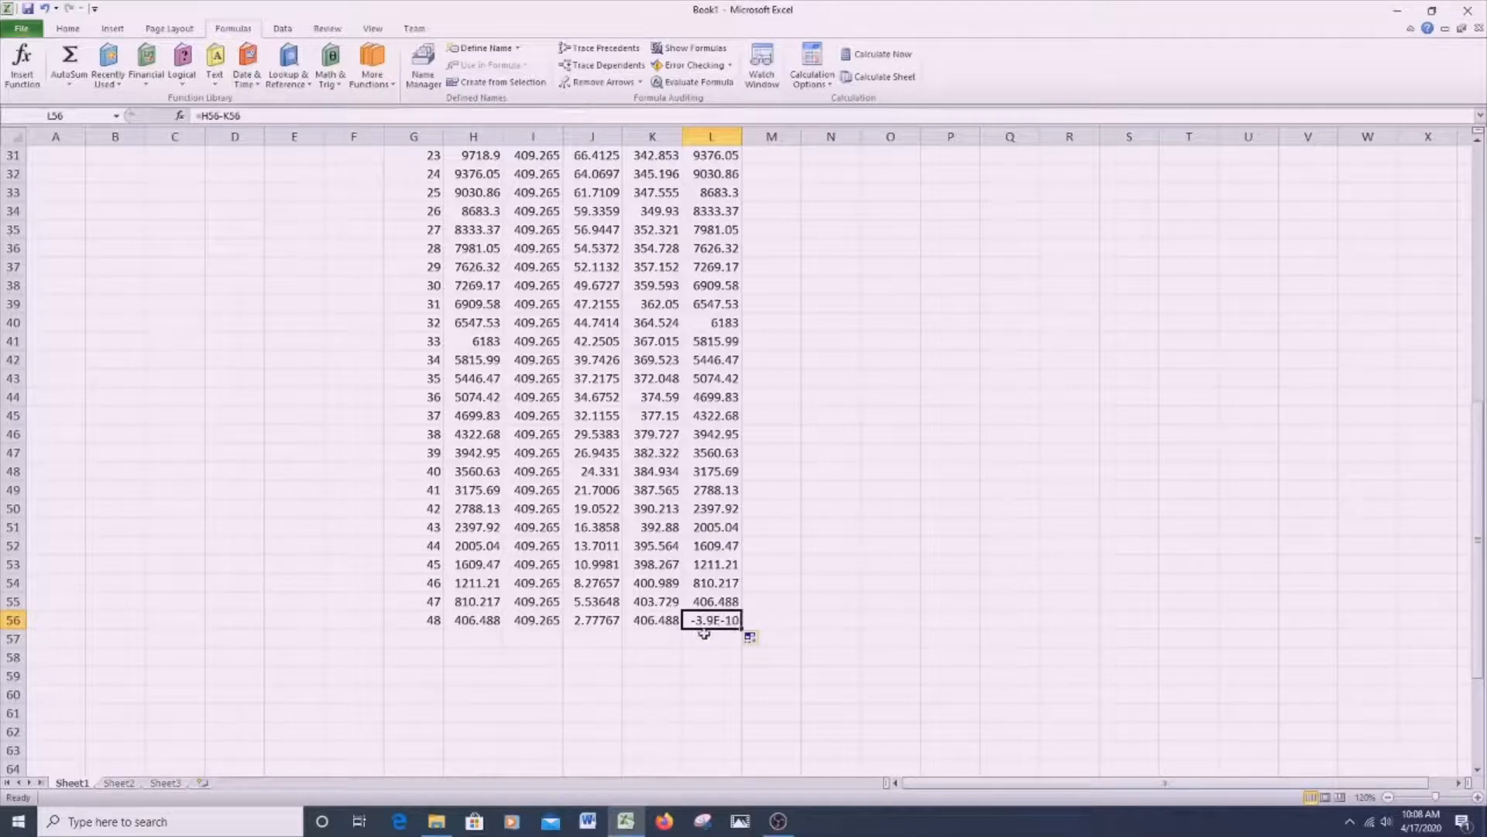
{"action": "scroll", "coordinate": [688, 478], "scroll_direction": "up", "scroll_amount": 10}
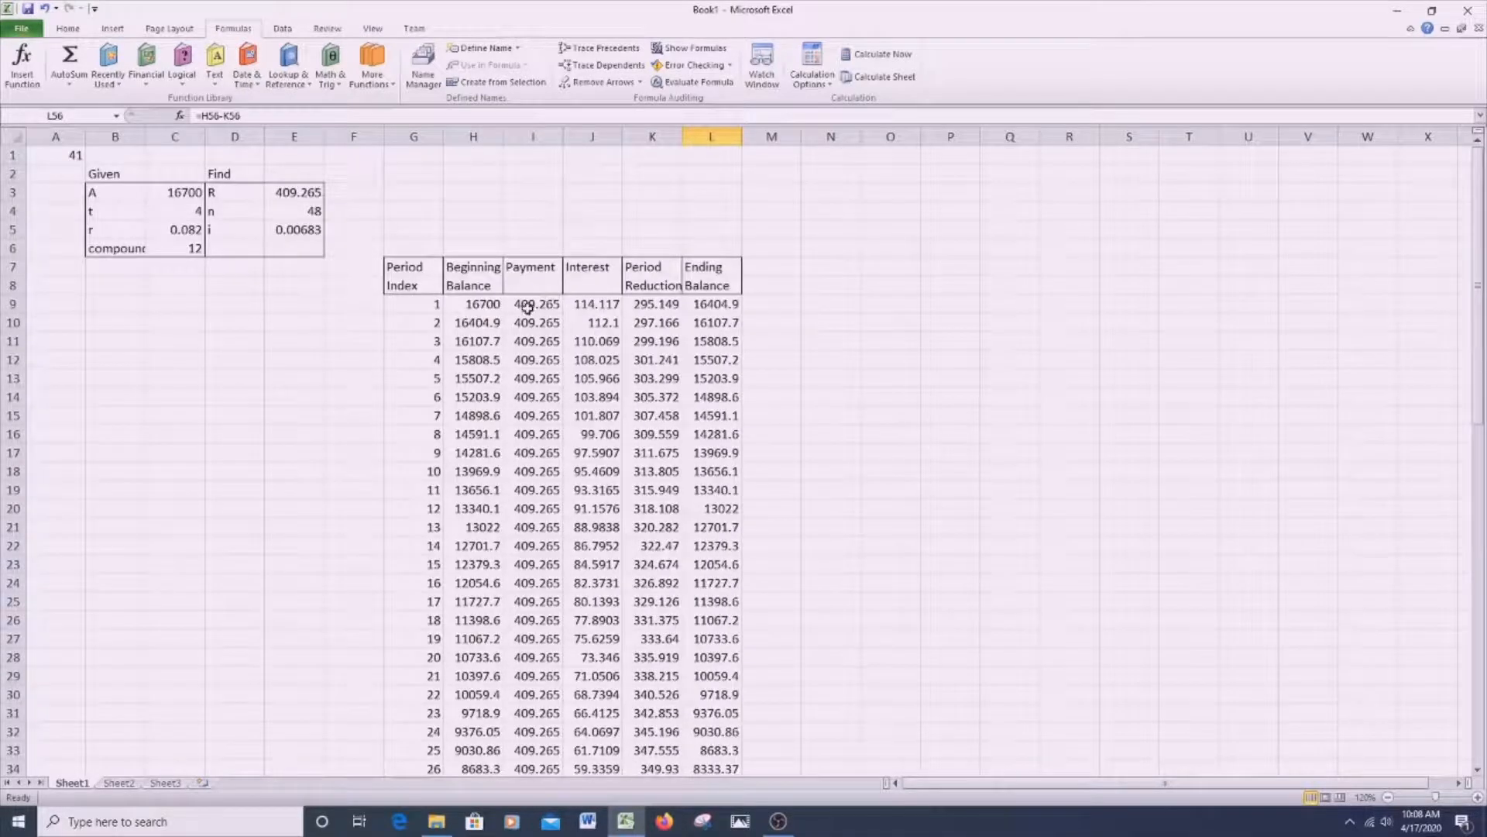
{"action": "left_click", "coordinate": [534, 303]}
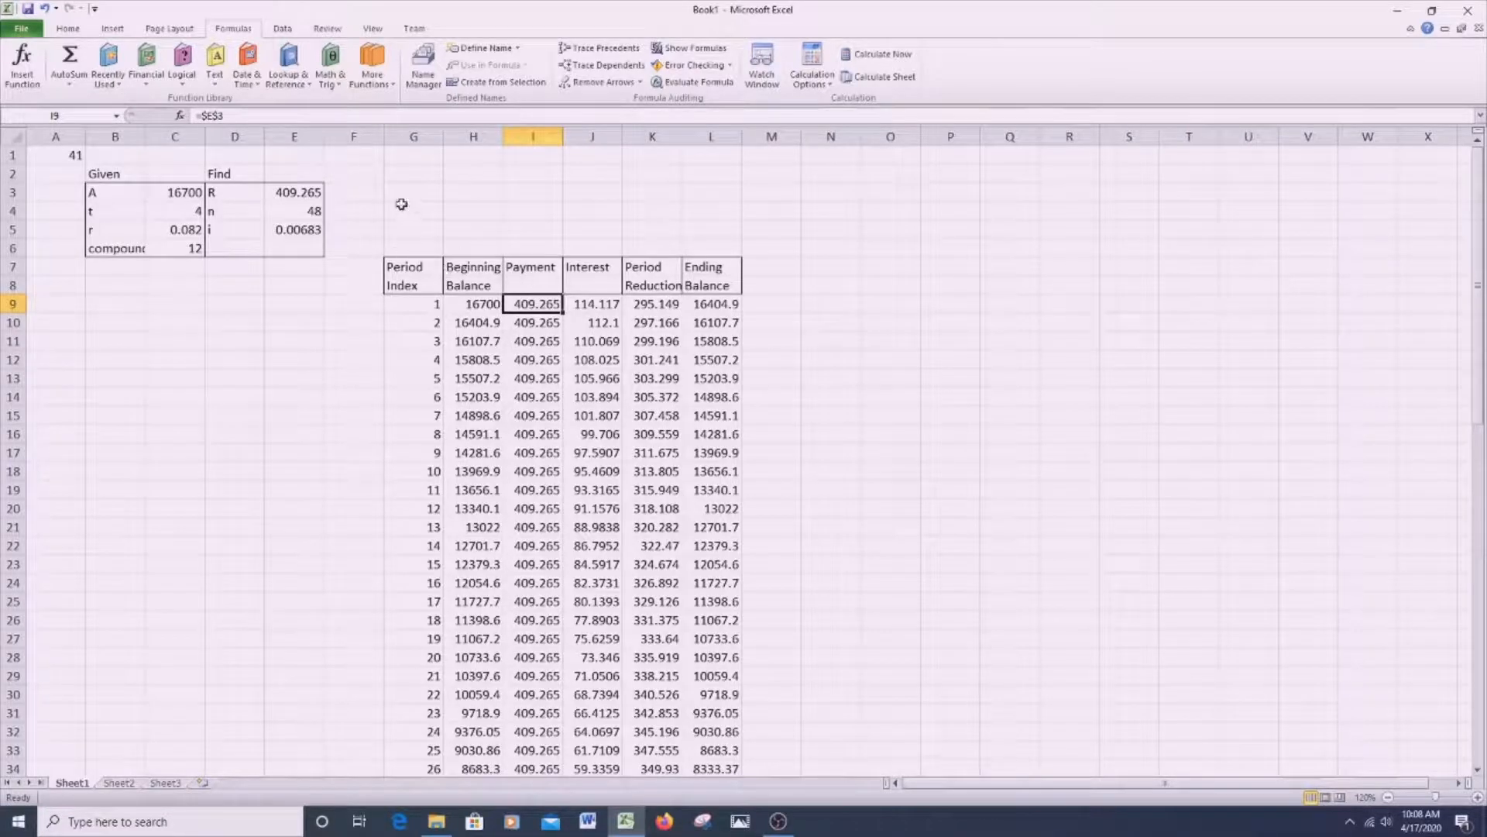
{"action": "left_click", "coordinate": [422, 188]}
{"action": "type", "text": "="}
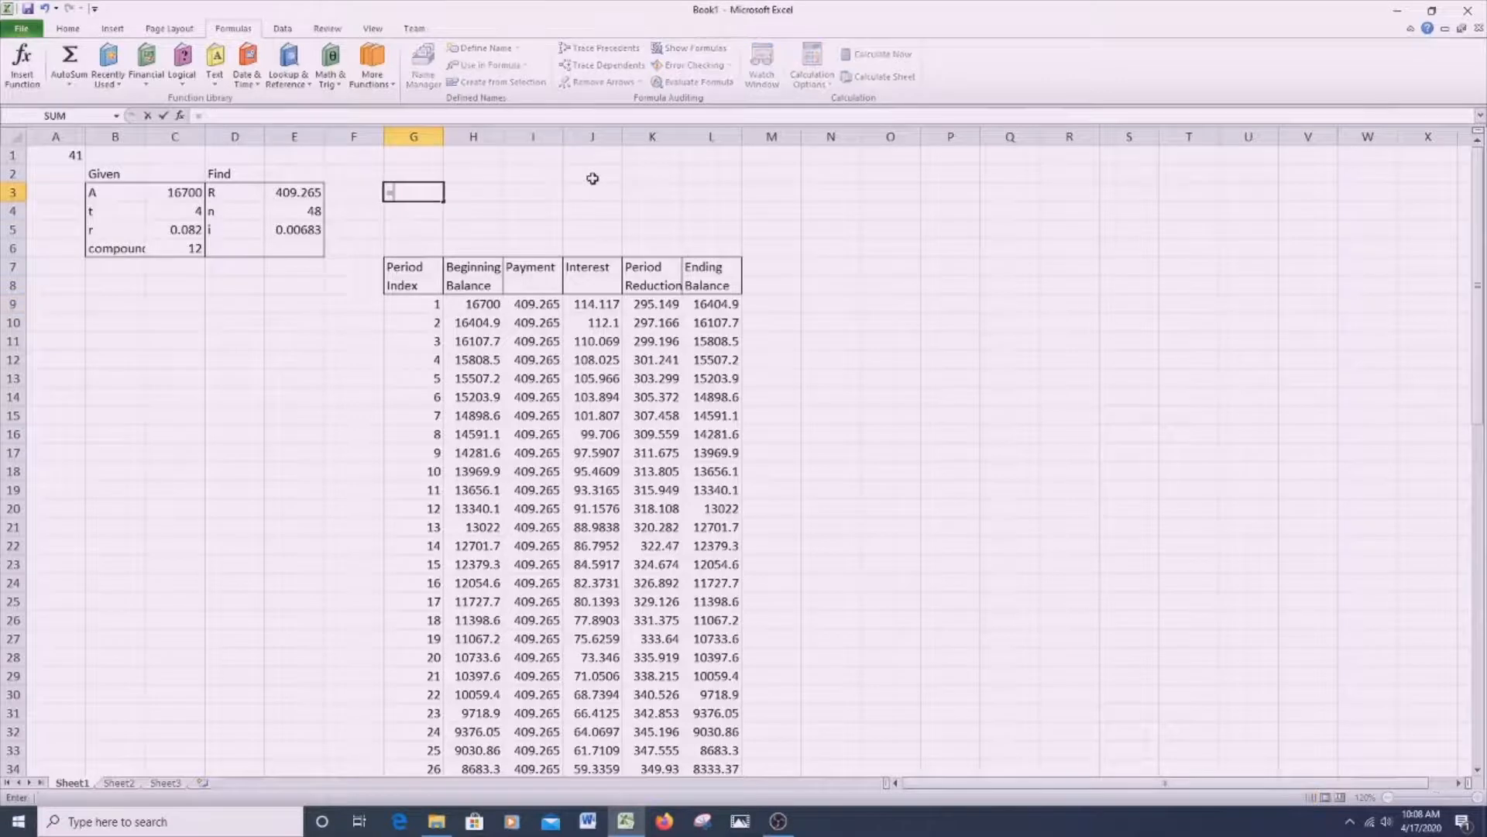
- Round the payment R to two decimals in F3 with =ROUND(E3,2)
{"action": "key", "text": "Left"}
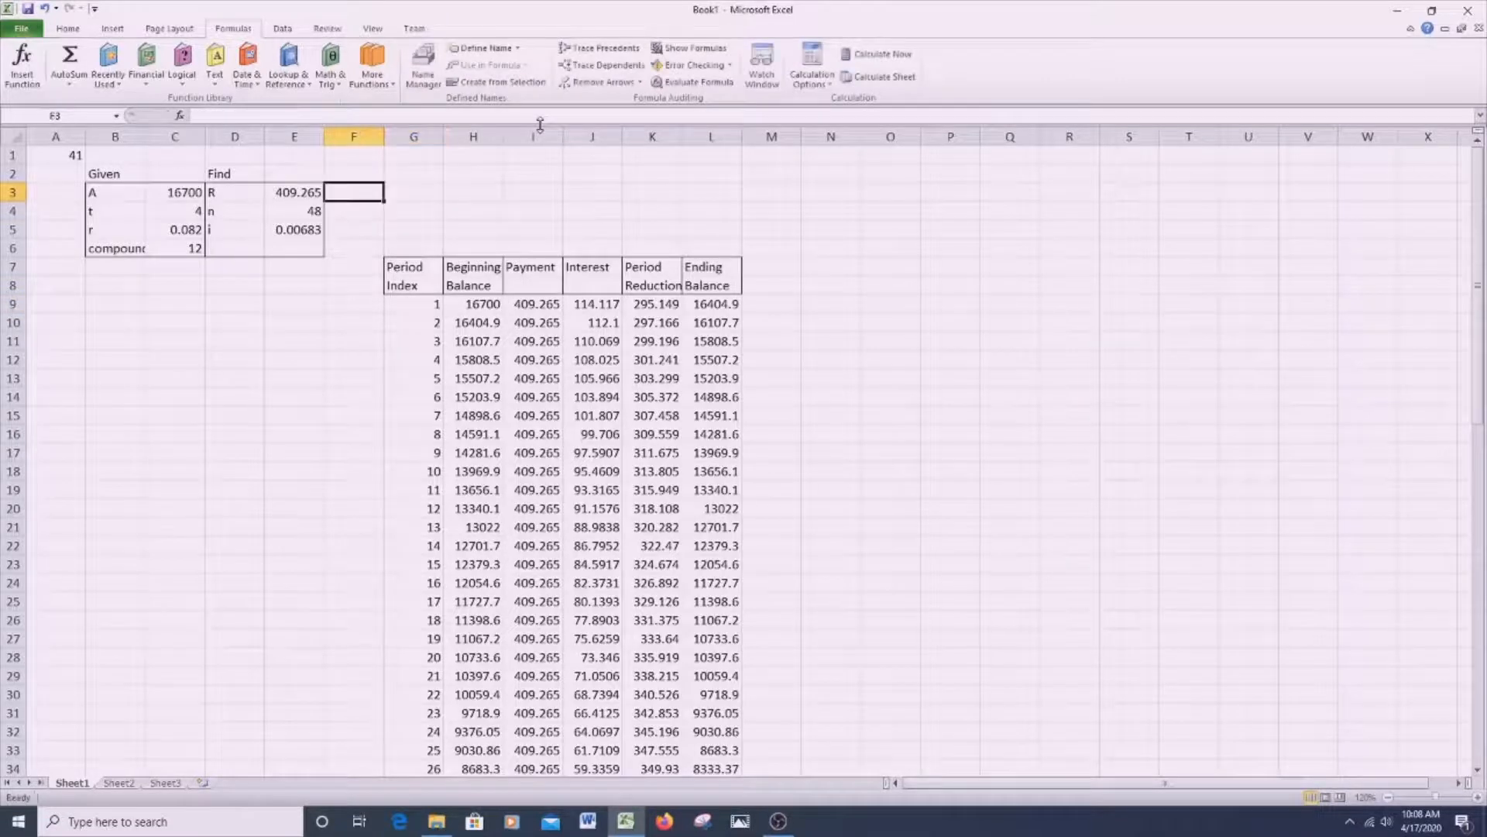
{"action": "type", "text": "="}
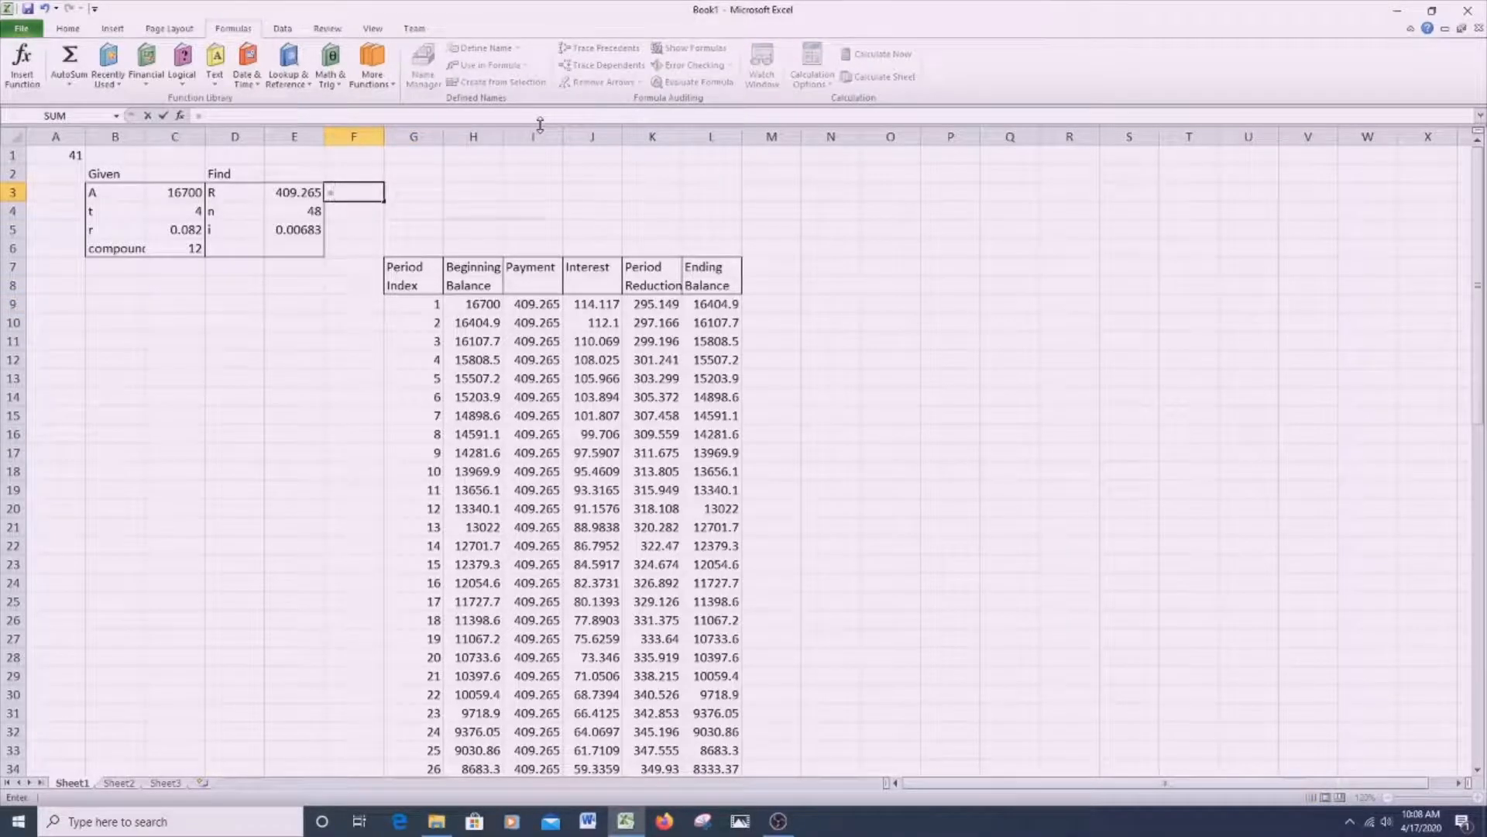
{"action": "type", "text": "Roun"}
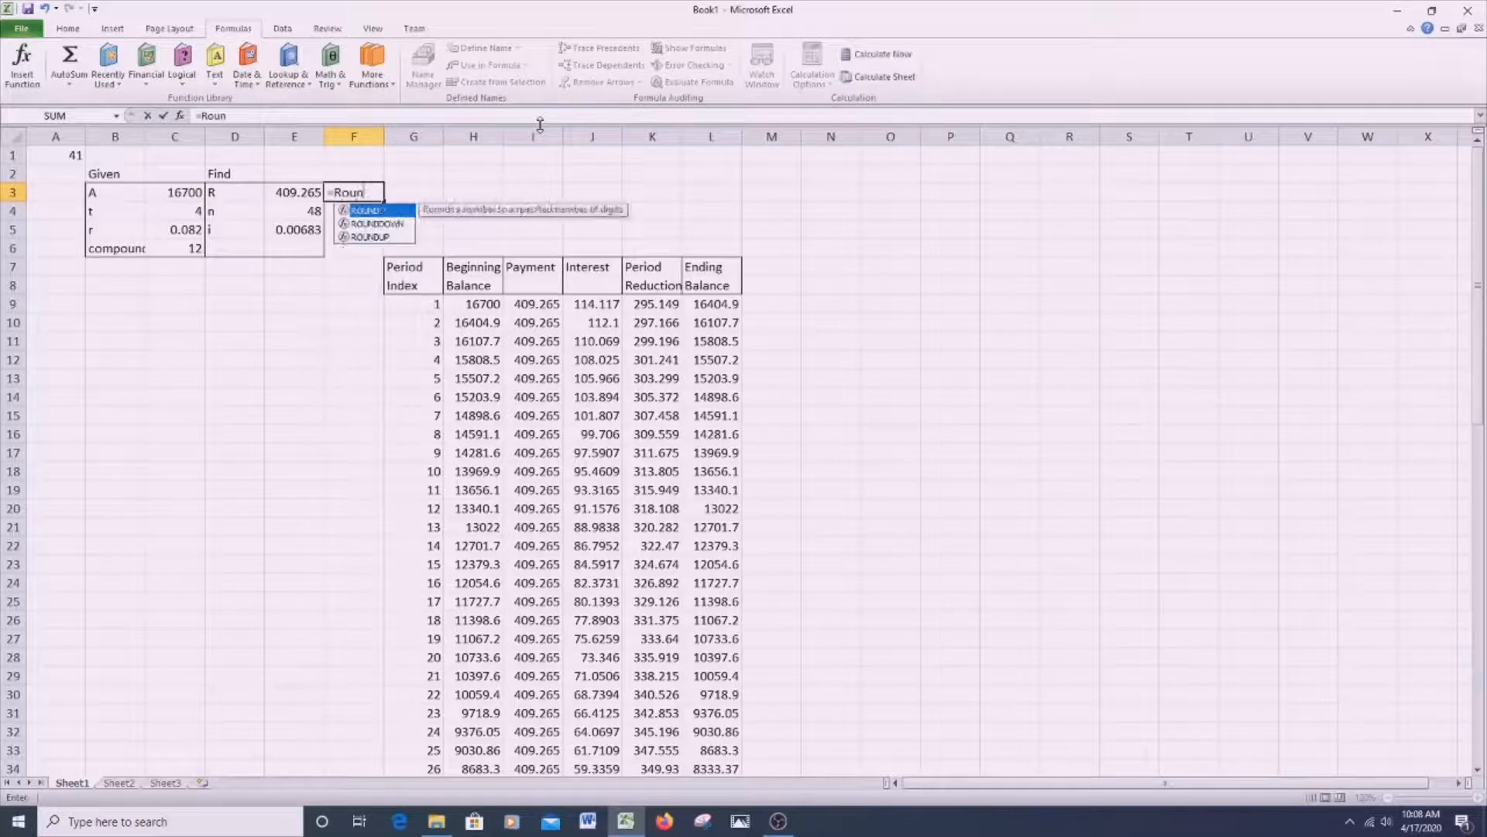
{"action": "type", "text": "d("}
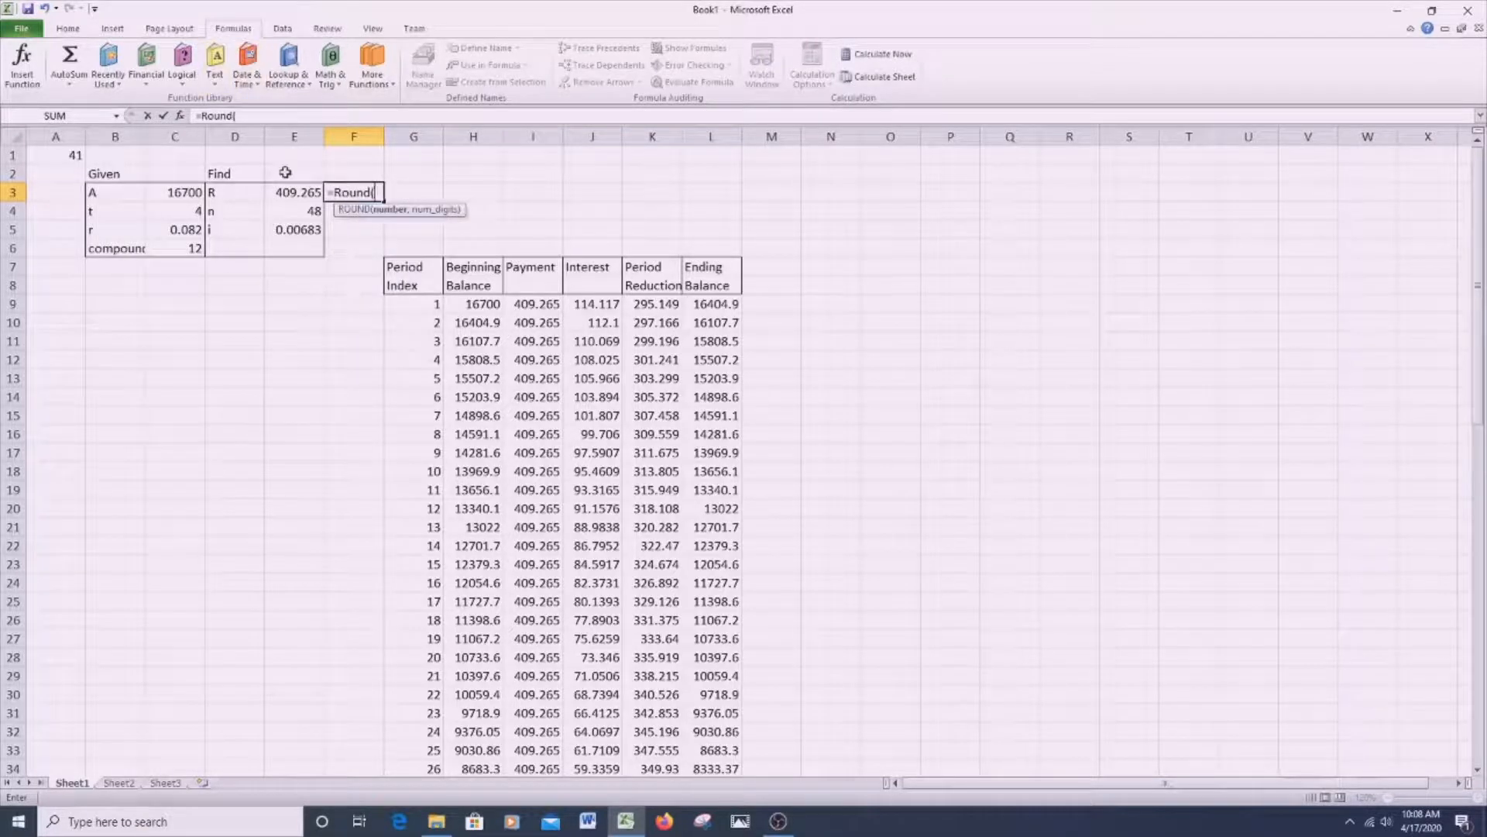
{"action": "left_click", "coordinate": [294, 194]}
{"action": "type", "text": ",2"}
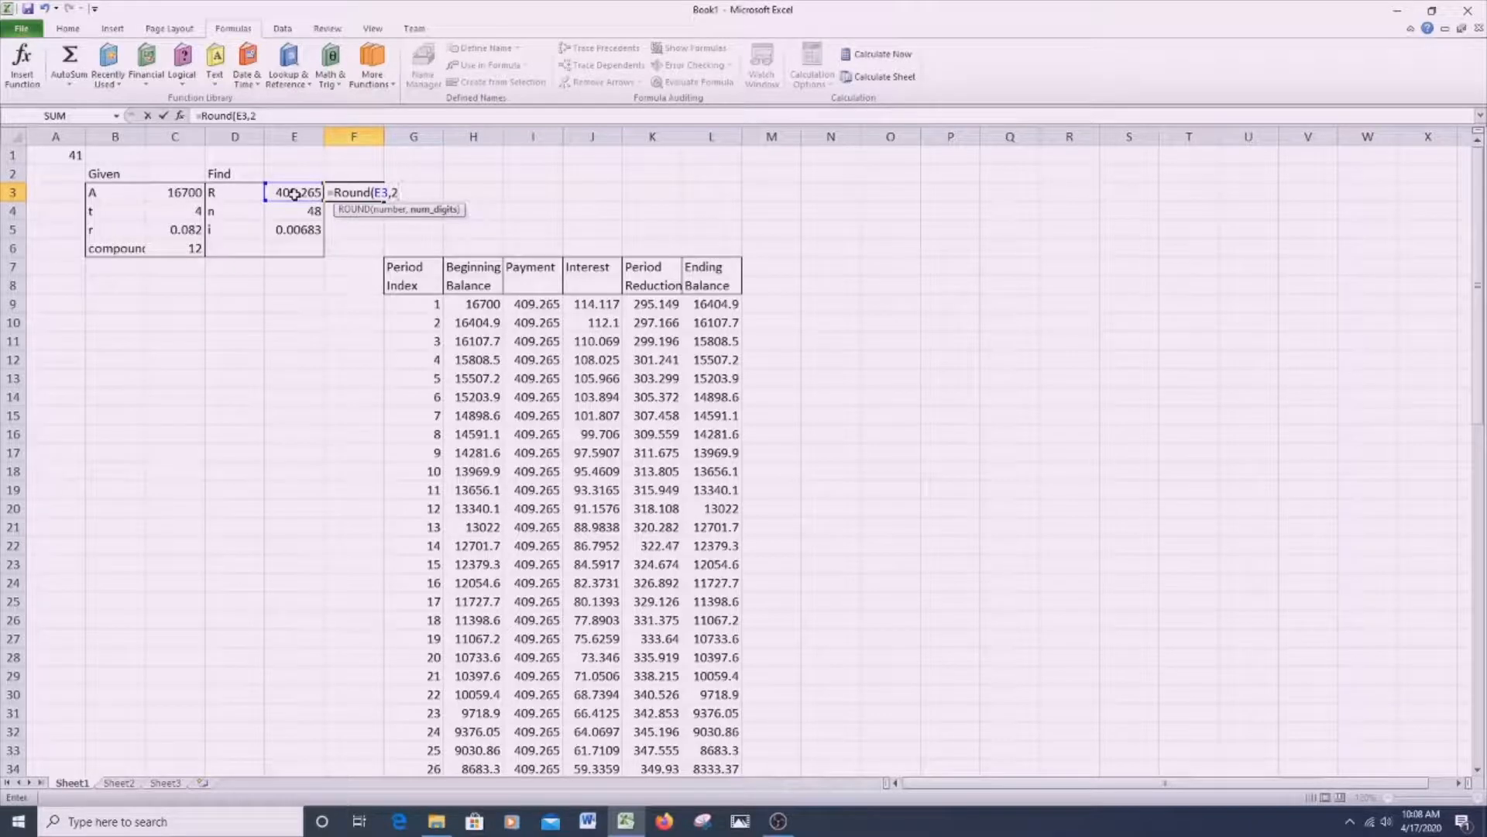
{"action": "key", "text": "Return"}
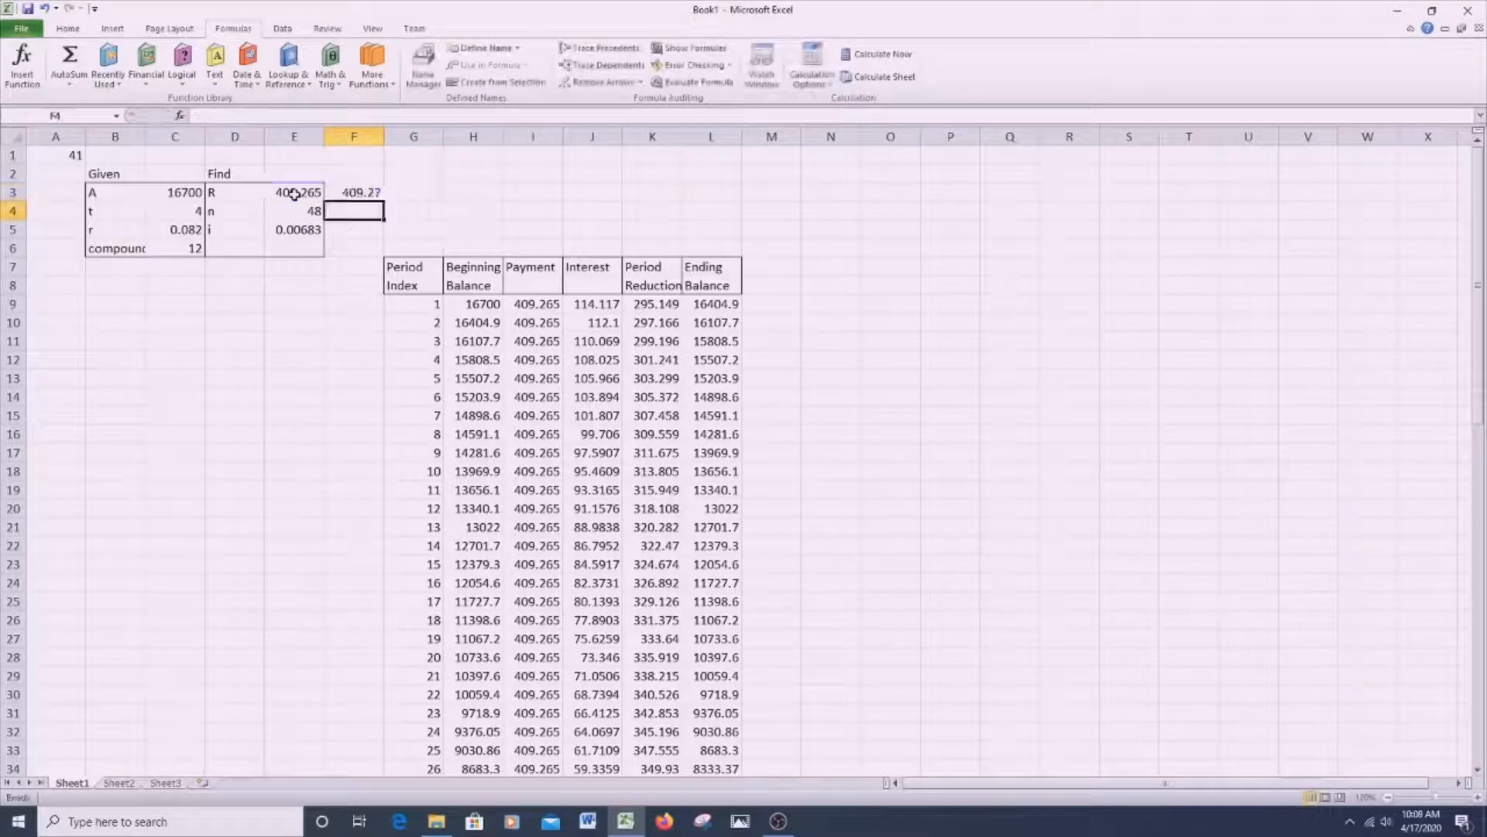
- Point the first payment in I9 to the rounded payment with the absolute reference =$F$3
{"action": "left_click", "coordinate": [525, 302]}
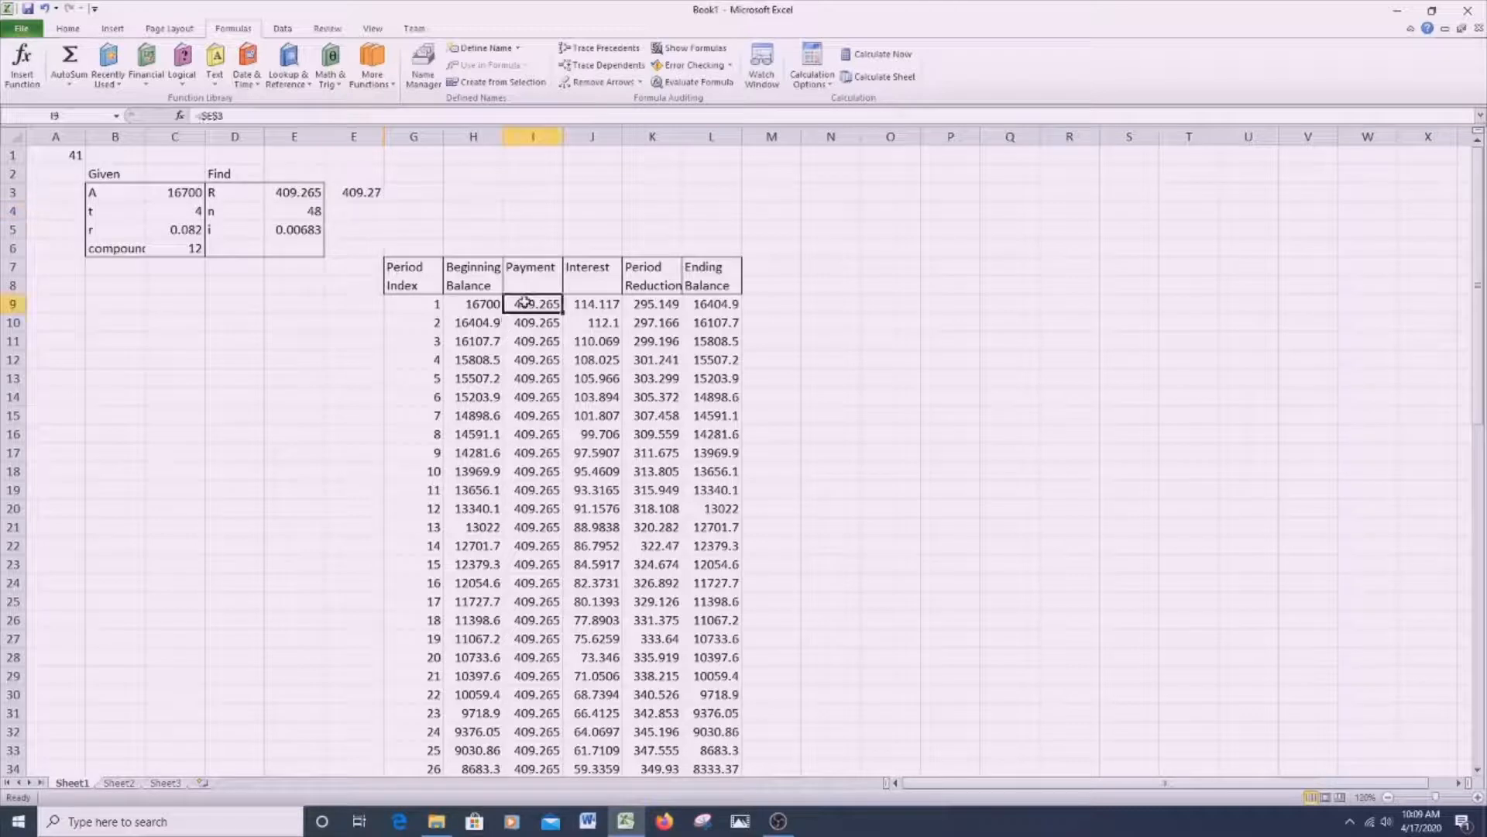
{"action": "type", "text": "="}
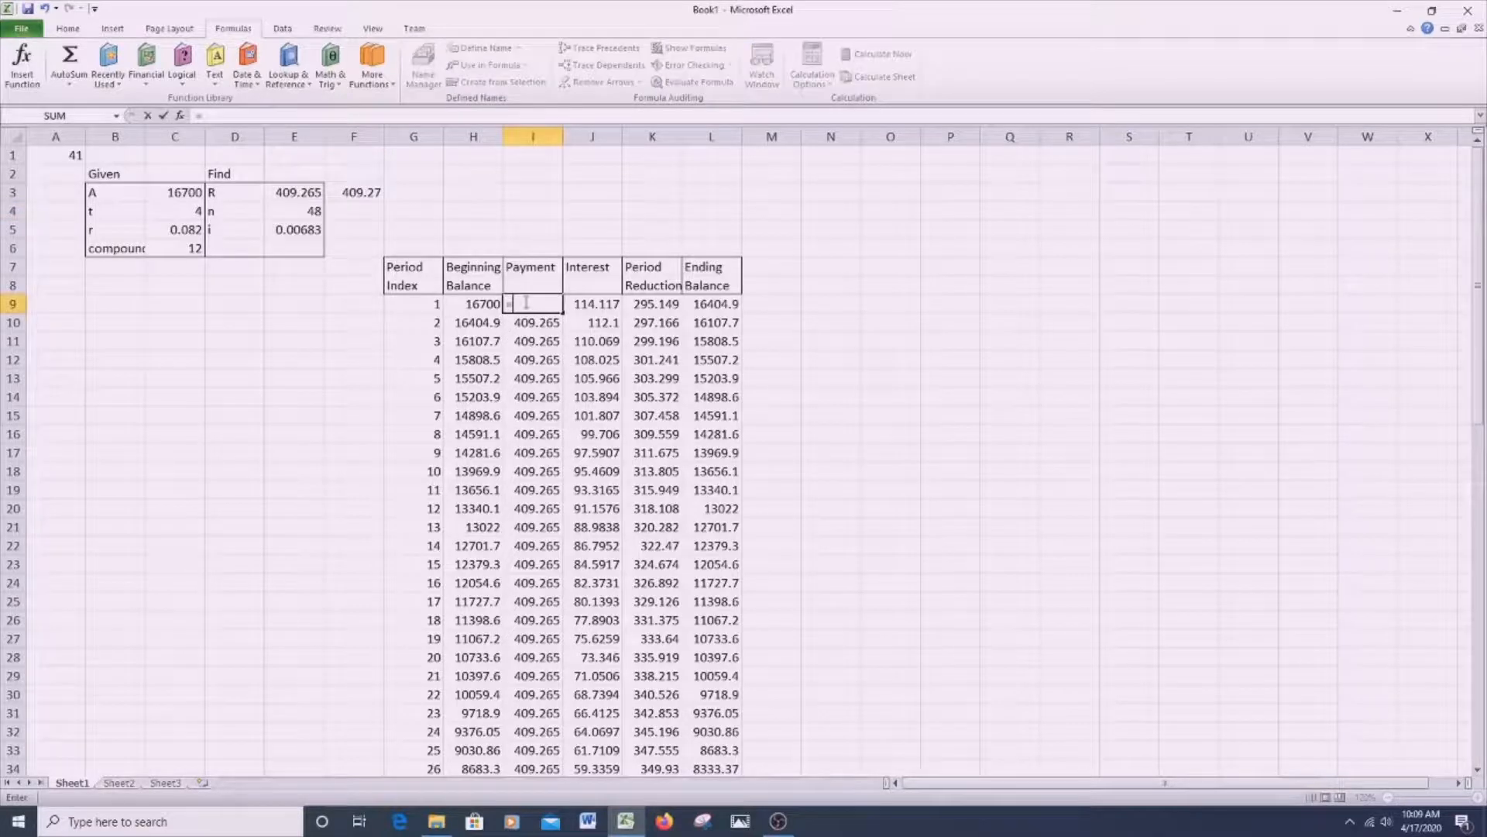
{"action": "left_click", "coordinate": [367, 193]}
{"action": "key", "text": "F4"}
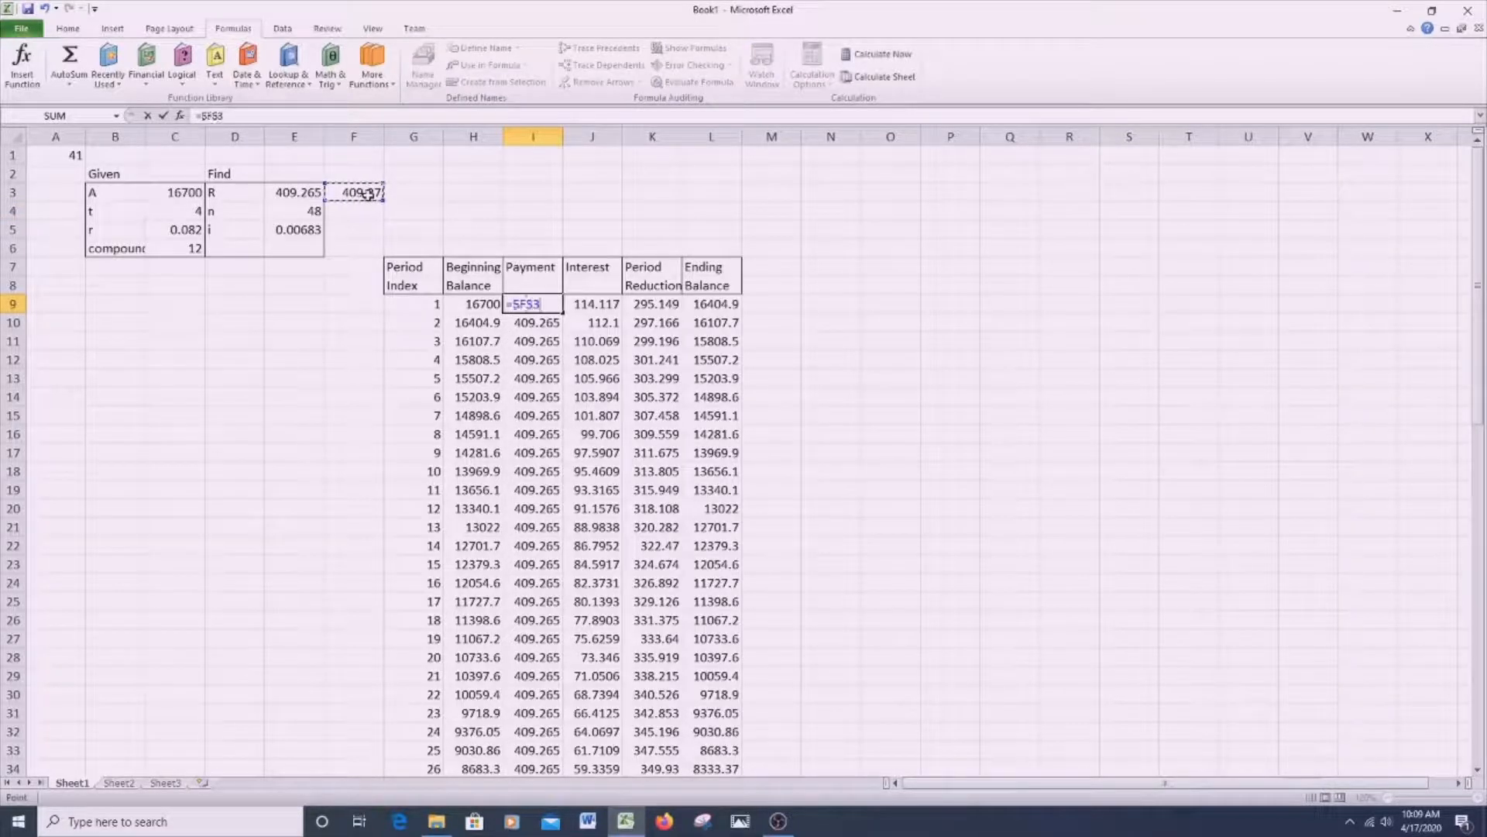
{"action": "key", "text": "Return"}
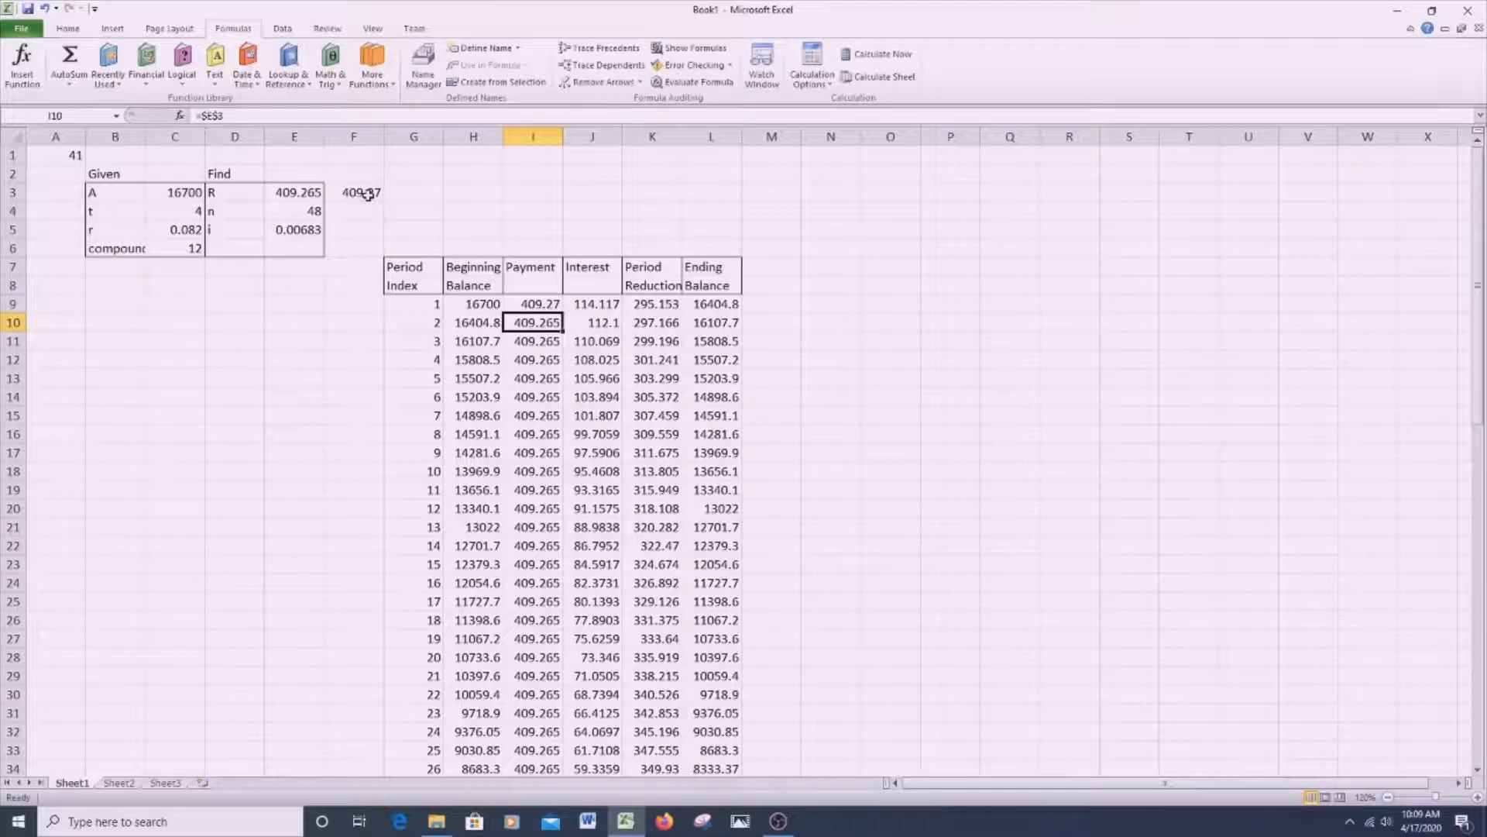
- Round the first interest amount in J9 to two decimals with =ROUND(H9*$E$5,2)
{"action": "left_click", "coordinate": [595, 302]}
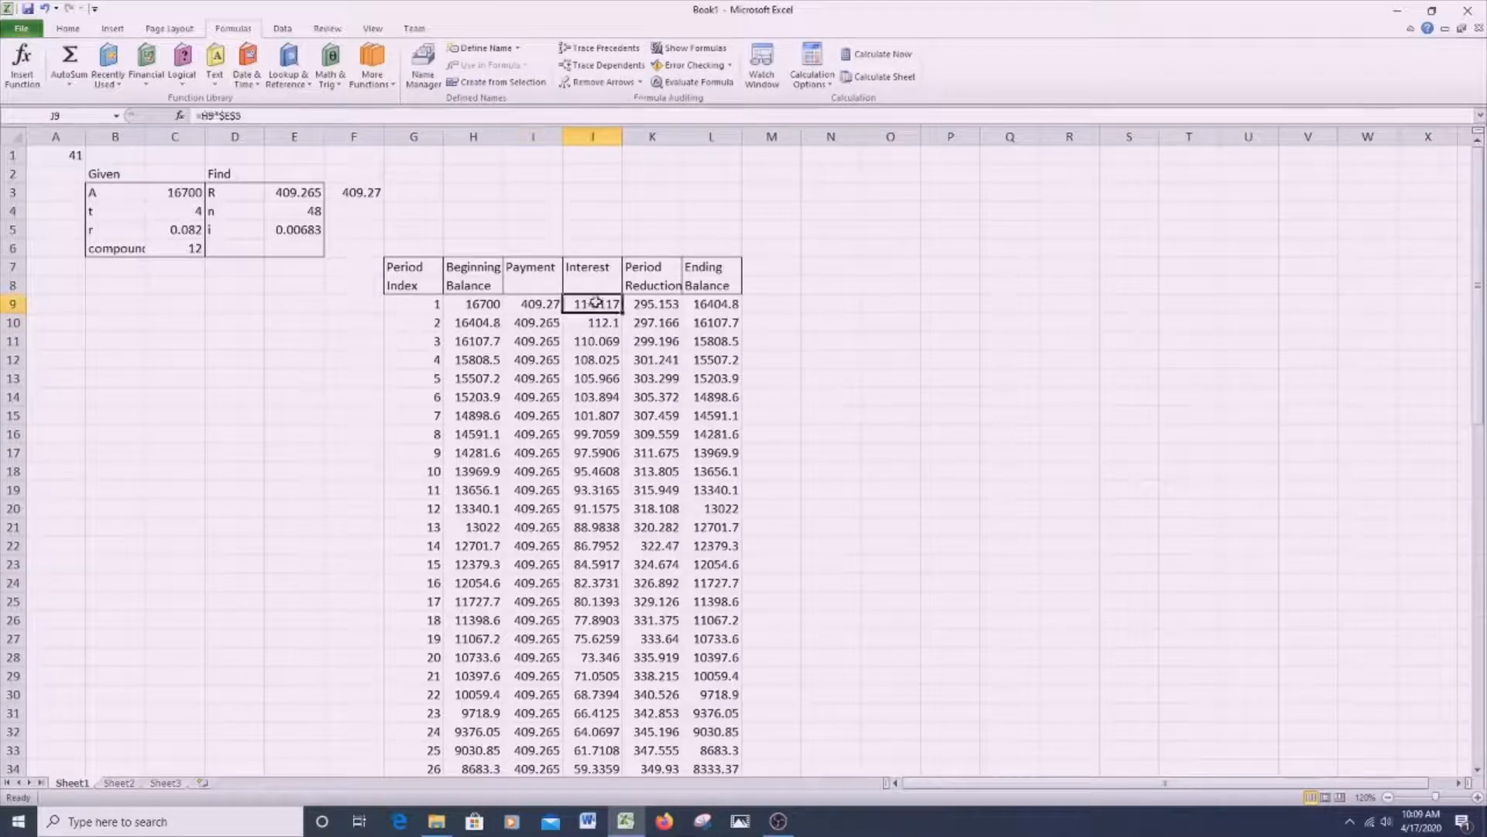
{"action": "left_click", "coordinate": [200, 115]}
{"action": "type", "text": "Round"}
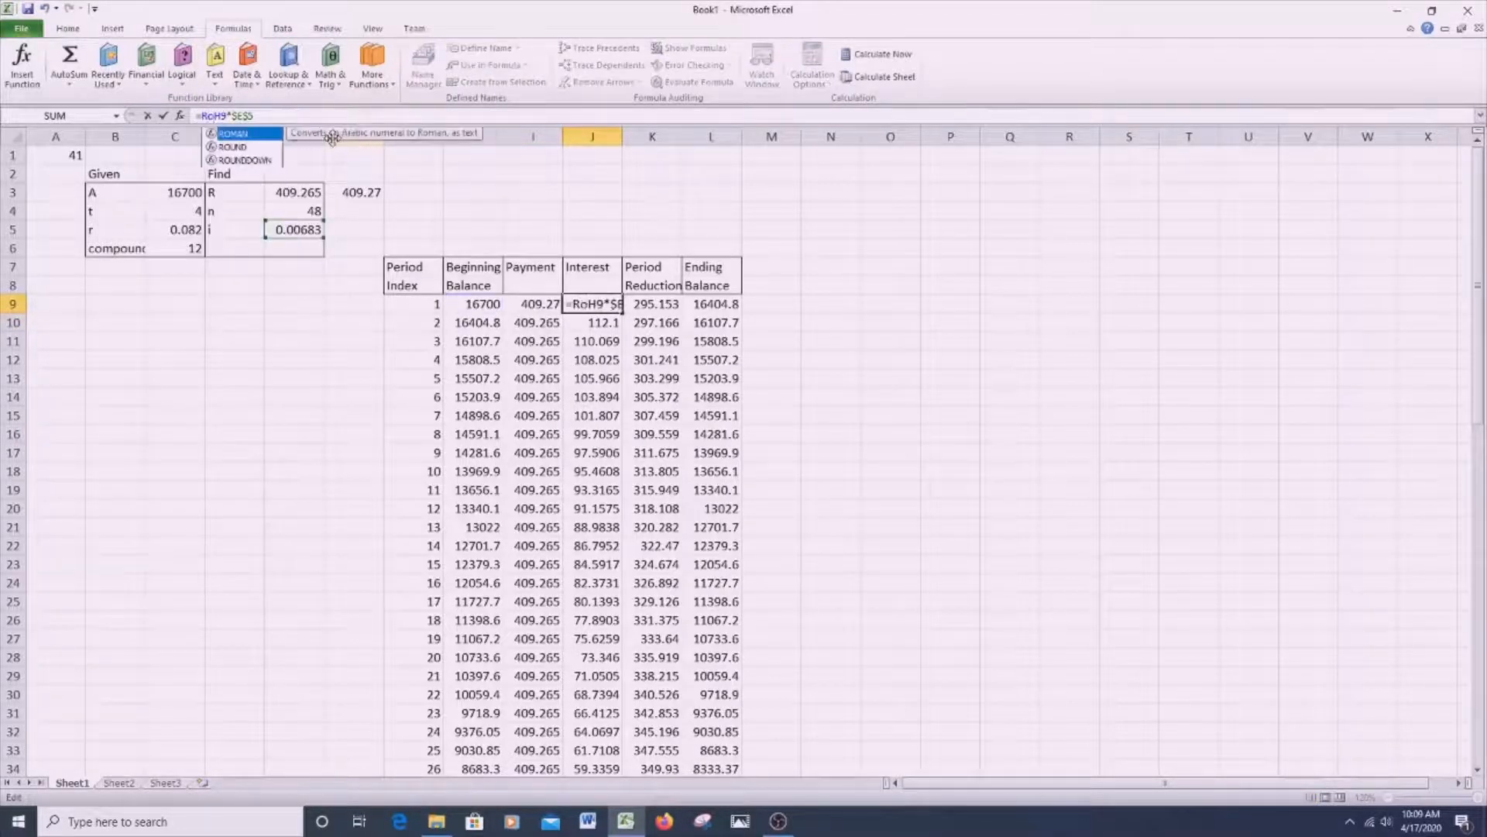
{"action": "type", "text": "("}
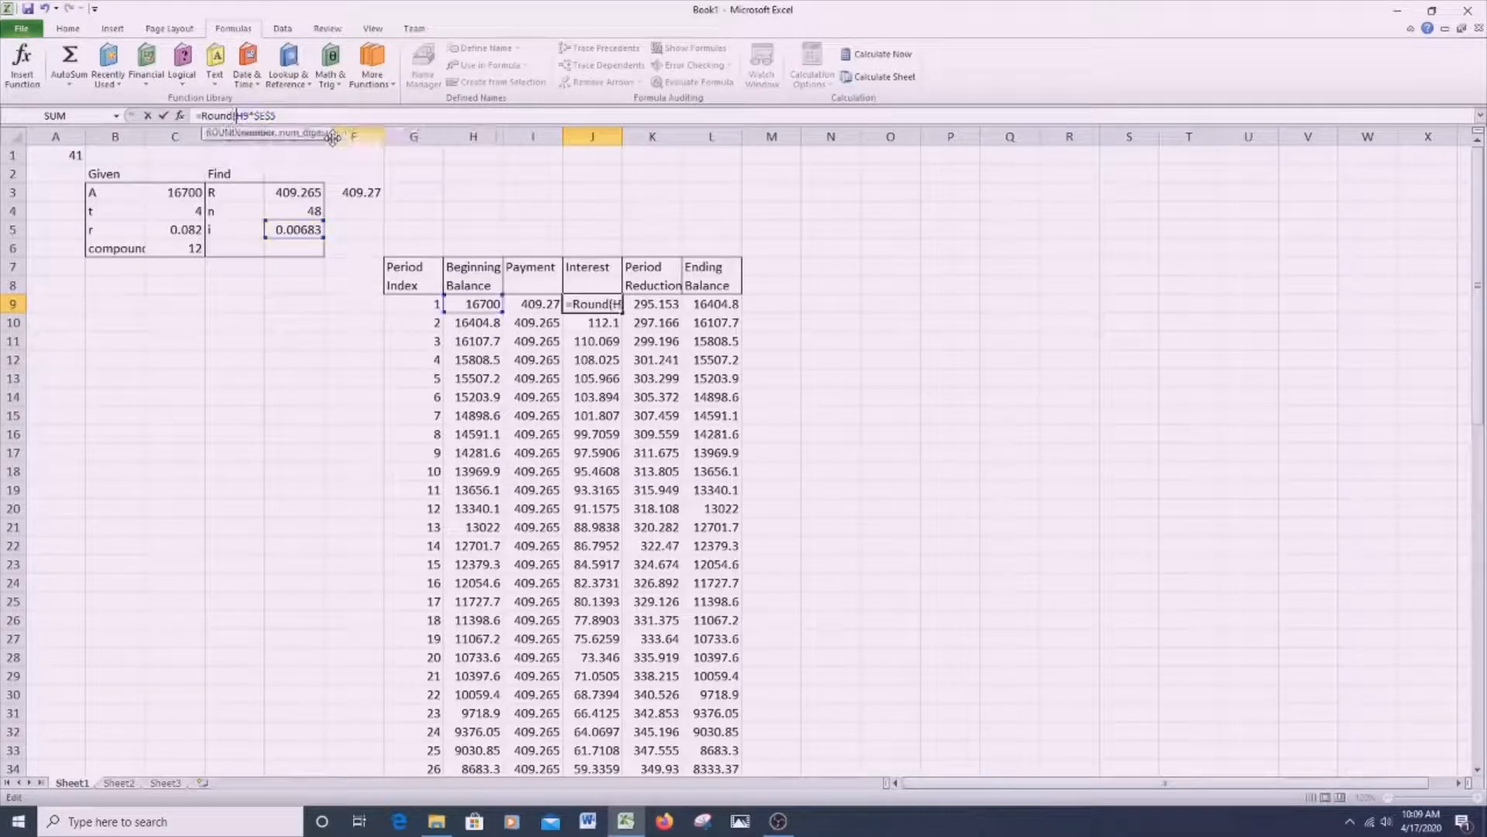
{"action": "key", "text": "Right"}
{"action": "key", "text": "Right"}
{"action": "key", "text": "Right"}
{"action": "key", "text": "Right"}
{"action": "key", "text": "Right"}
{"action": "key", "text": "Right"}
{"action": "key", "text": "Right"}
{"action": "type", "text": ","}
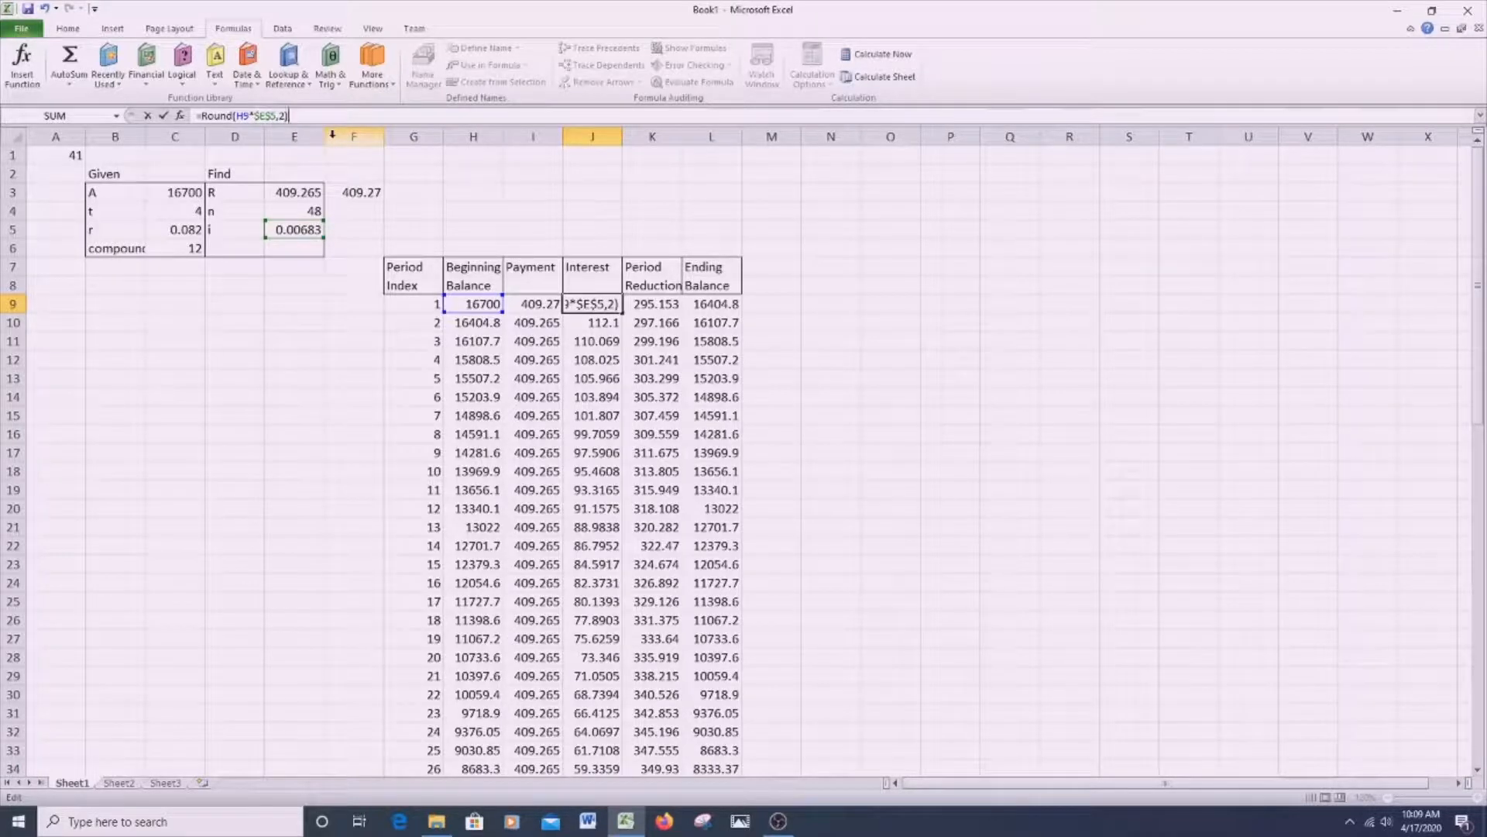
{"action": "key", "text": "Return"}
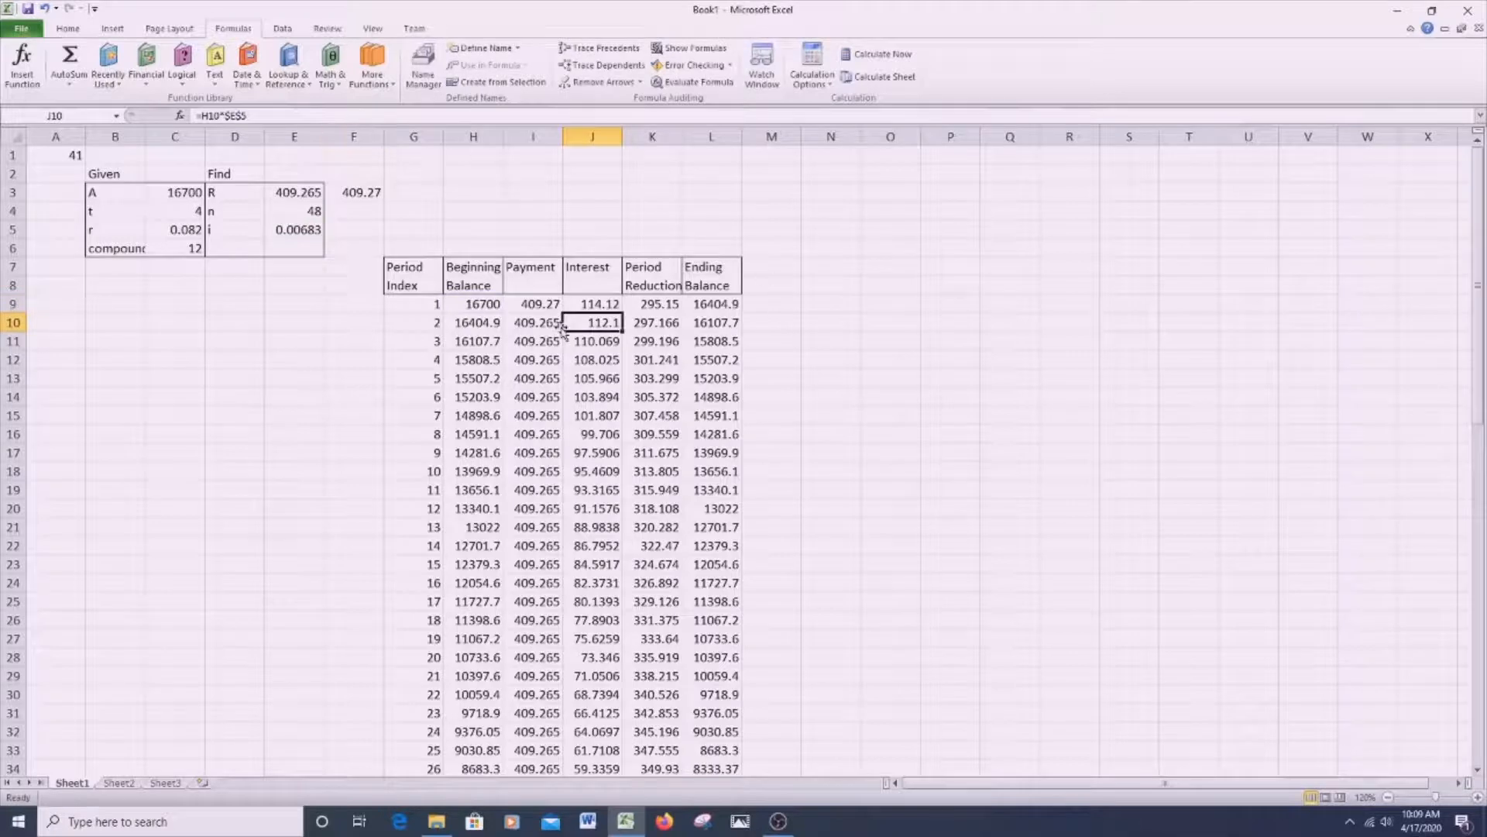
- Copy the updated formulas of I9:L9 down through period 48 in row 56
{"action": "left_click_drag", "start_coordinate": [532, 303], "coordinate": [742, 331]}
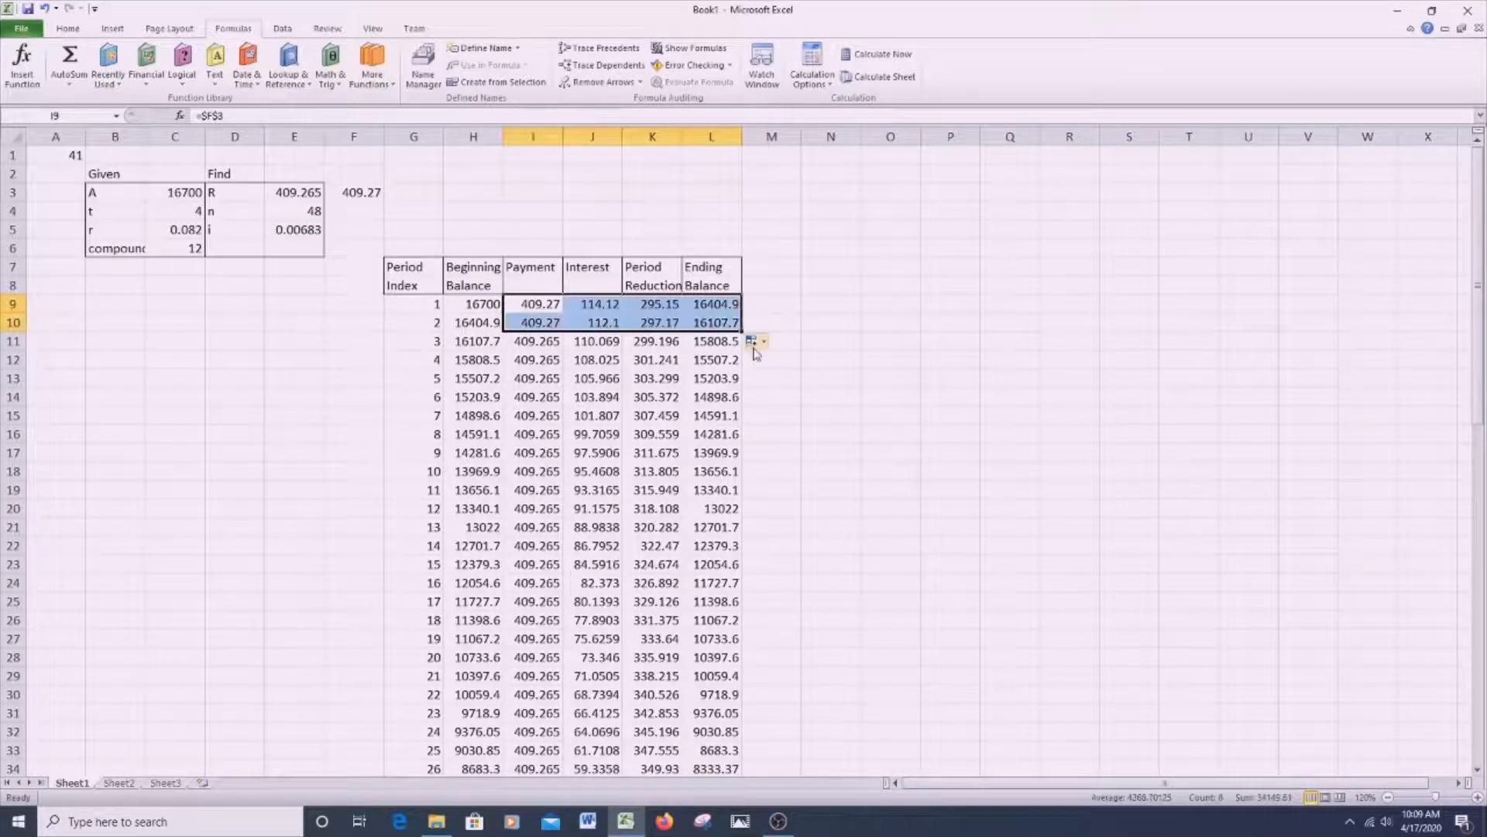
{"action": "left_click_drag", "start_coordinate": [547, 324], "coordinate": [741, 589]}
{"action": "left_click_drag", "start_coordinate": [860, 833], "coordinate": [797, 709]}
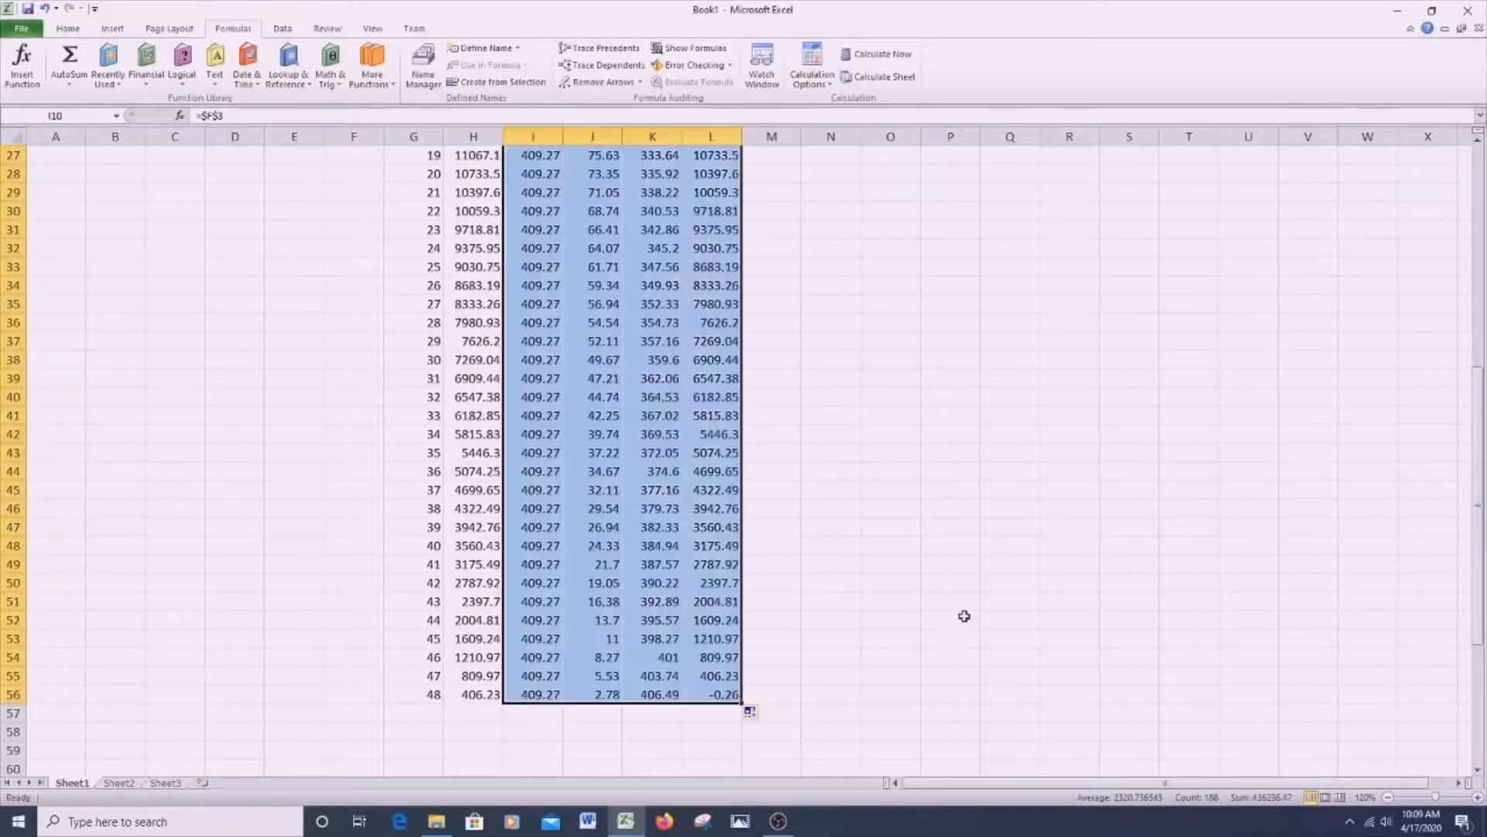
{"action": "left_click", "coordinate": [938, 602]}
- Adjust the final payment in I56 to =$F$3-0.26 and check the ending balance in L56
{"action": "left_click", "coordinate": [719, 699]}
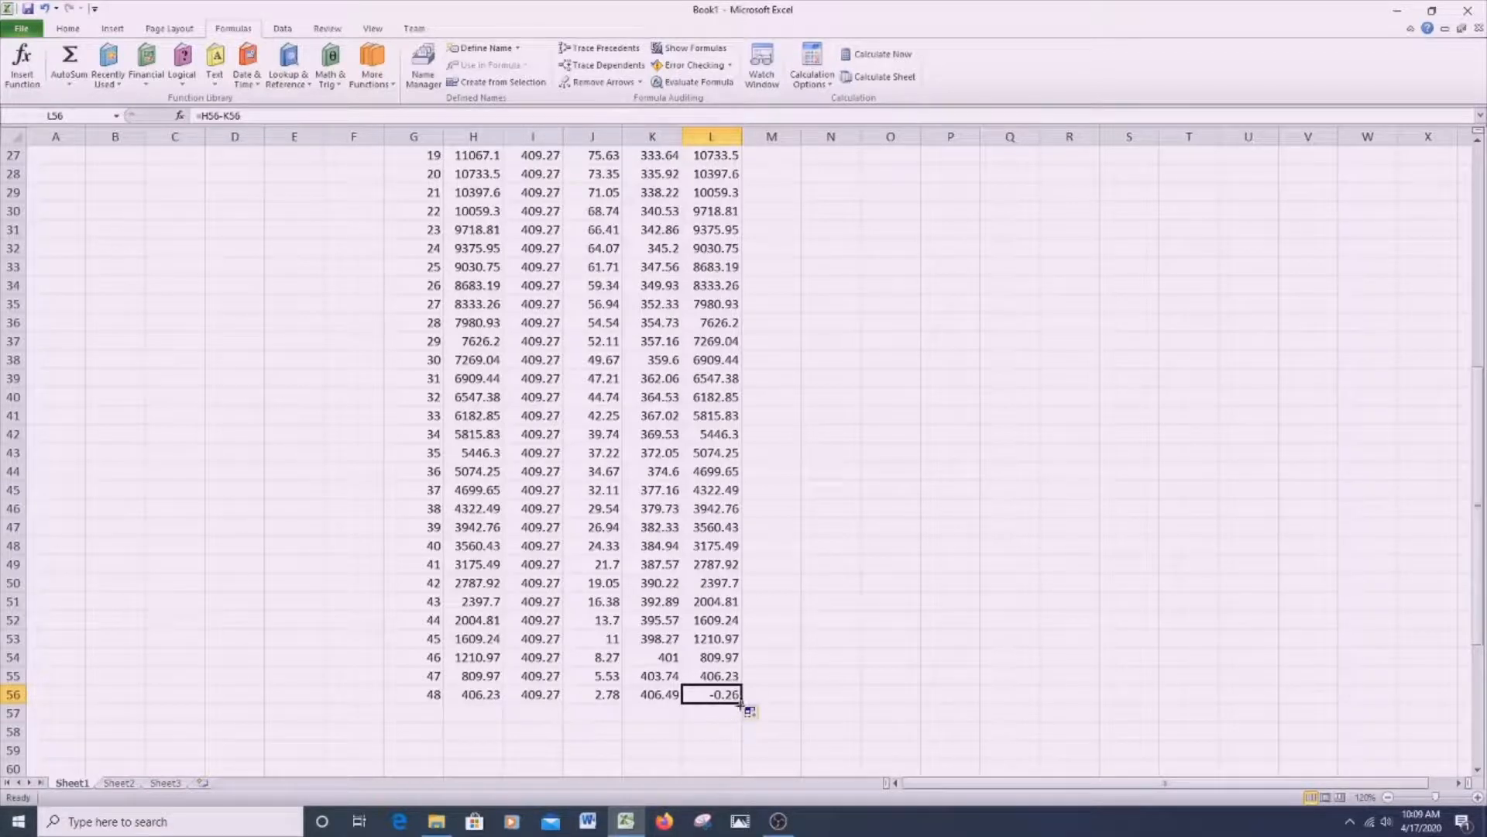
{"action": "left_click", "coordinate": [553, 698]}
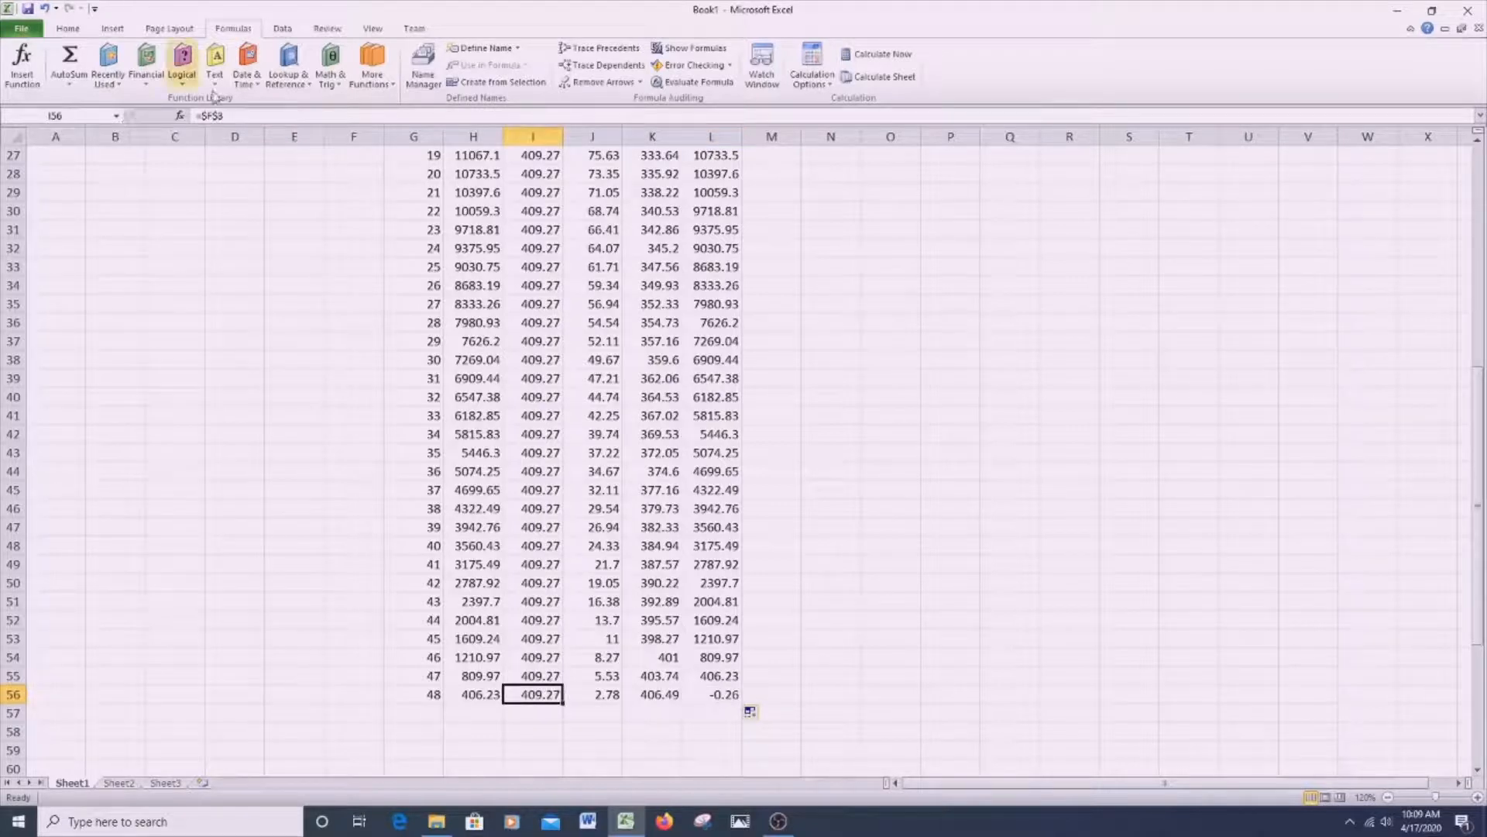
{"action": "left_click", "coordinate": [239, 114]}
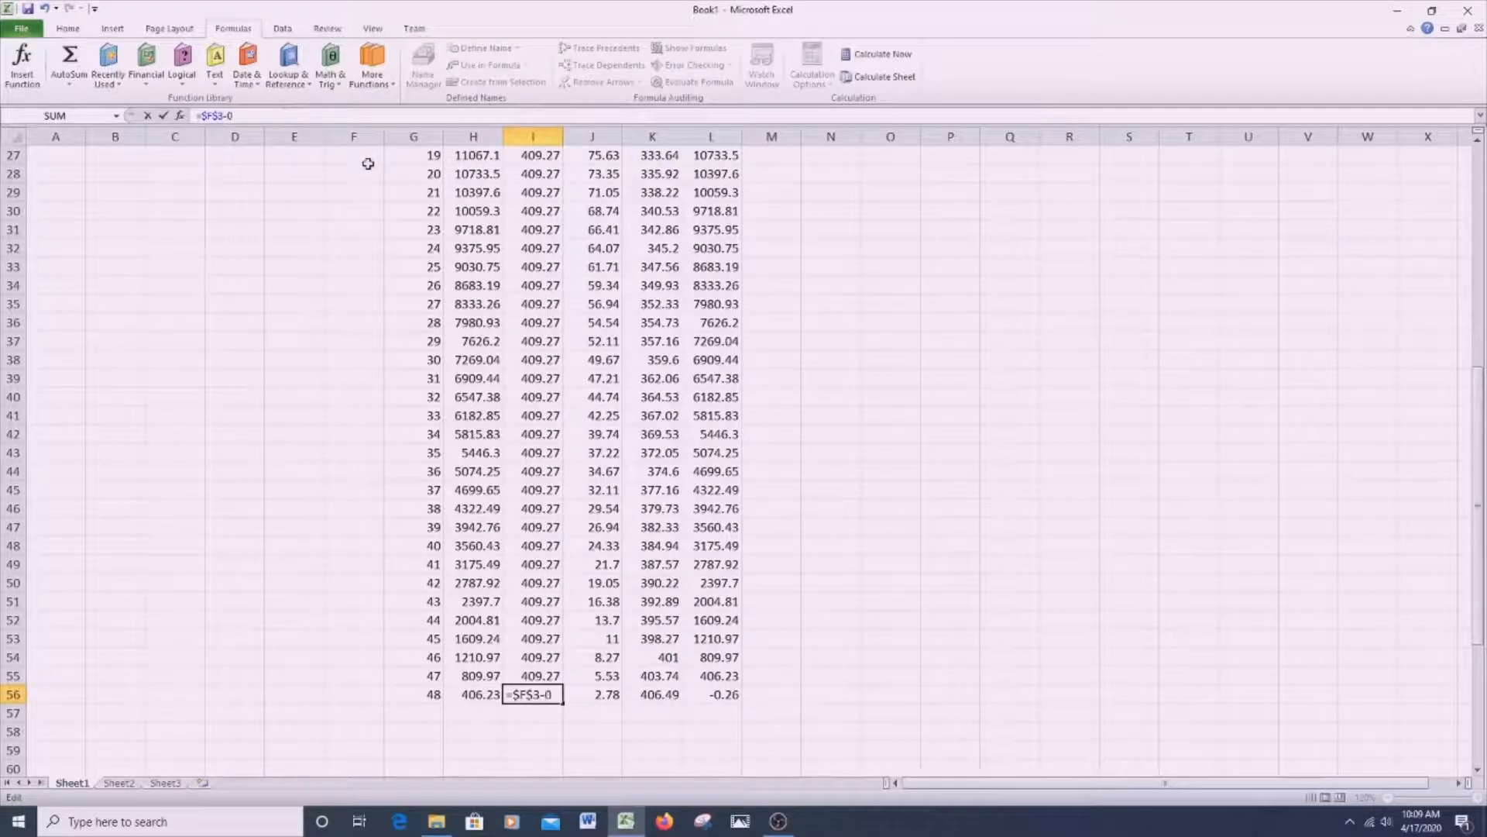
{"action": "type", "text": "-0.26"}
{"action": "key", "text": "Return"}
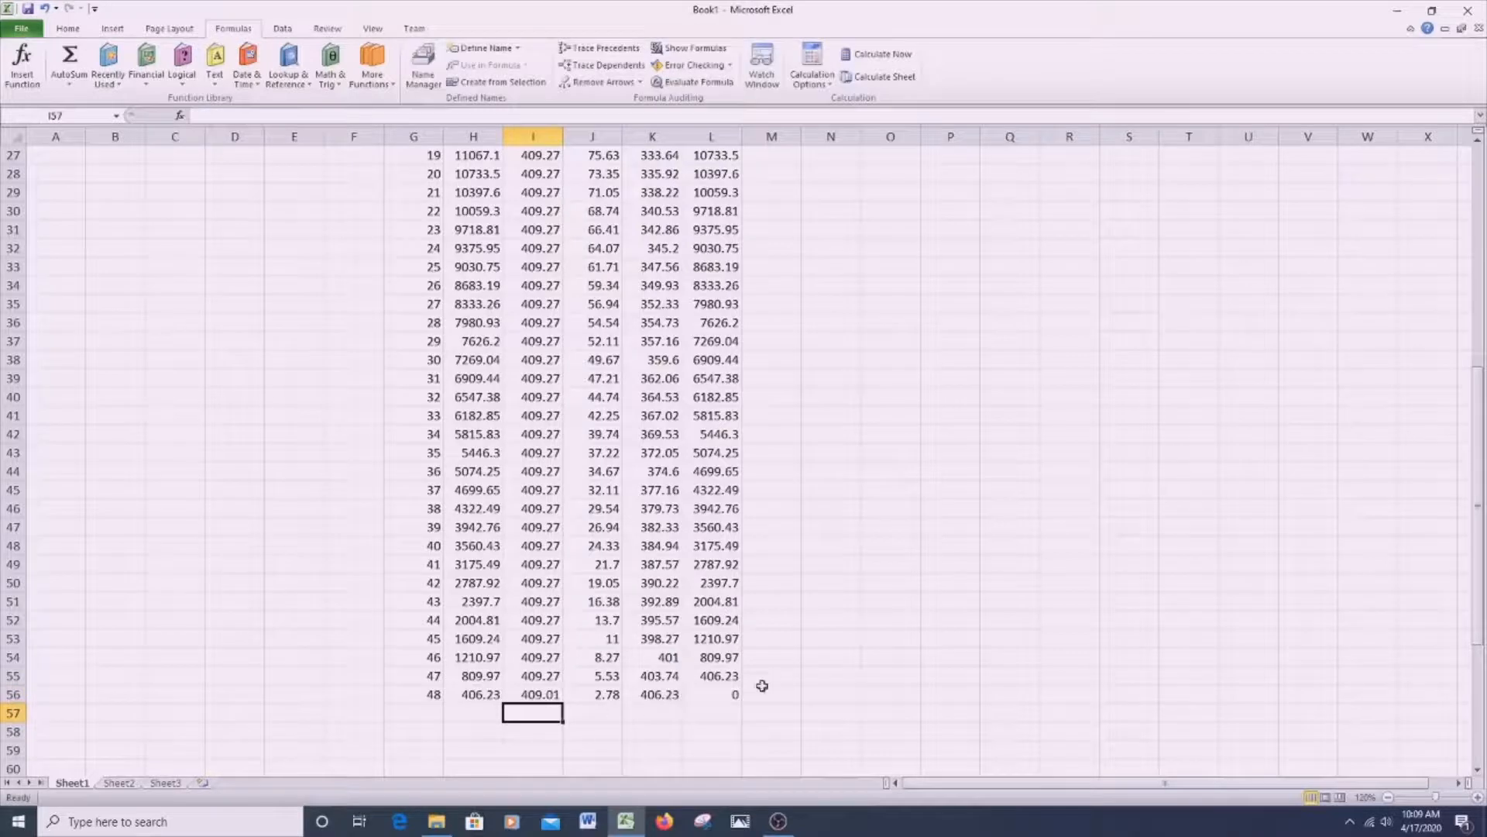
{"action": "left_click", "coordinate": [724, 693]}
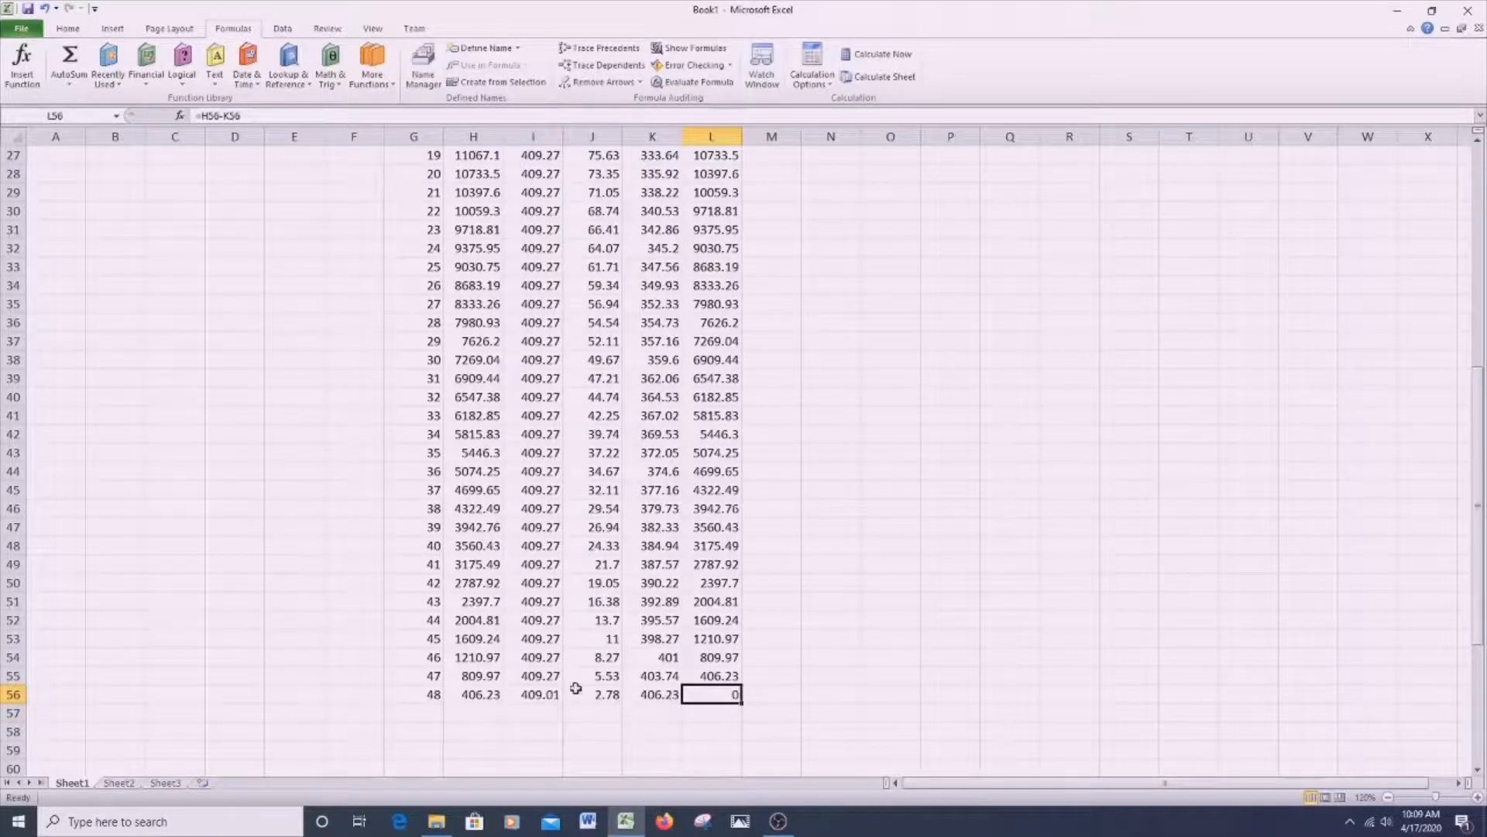
- Format the table values in H9:L56 as Currency with the $ symbol and two decimal places
{"action": "scroll", "coordinate": [526, 389], "scroll_direction": "up", "scroll_amount": 1}
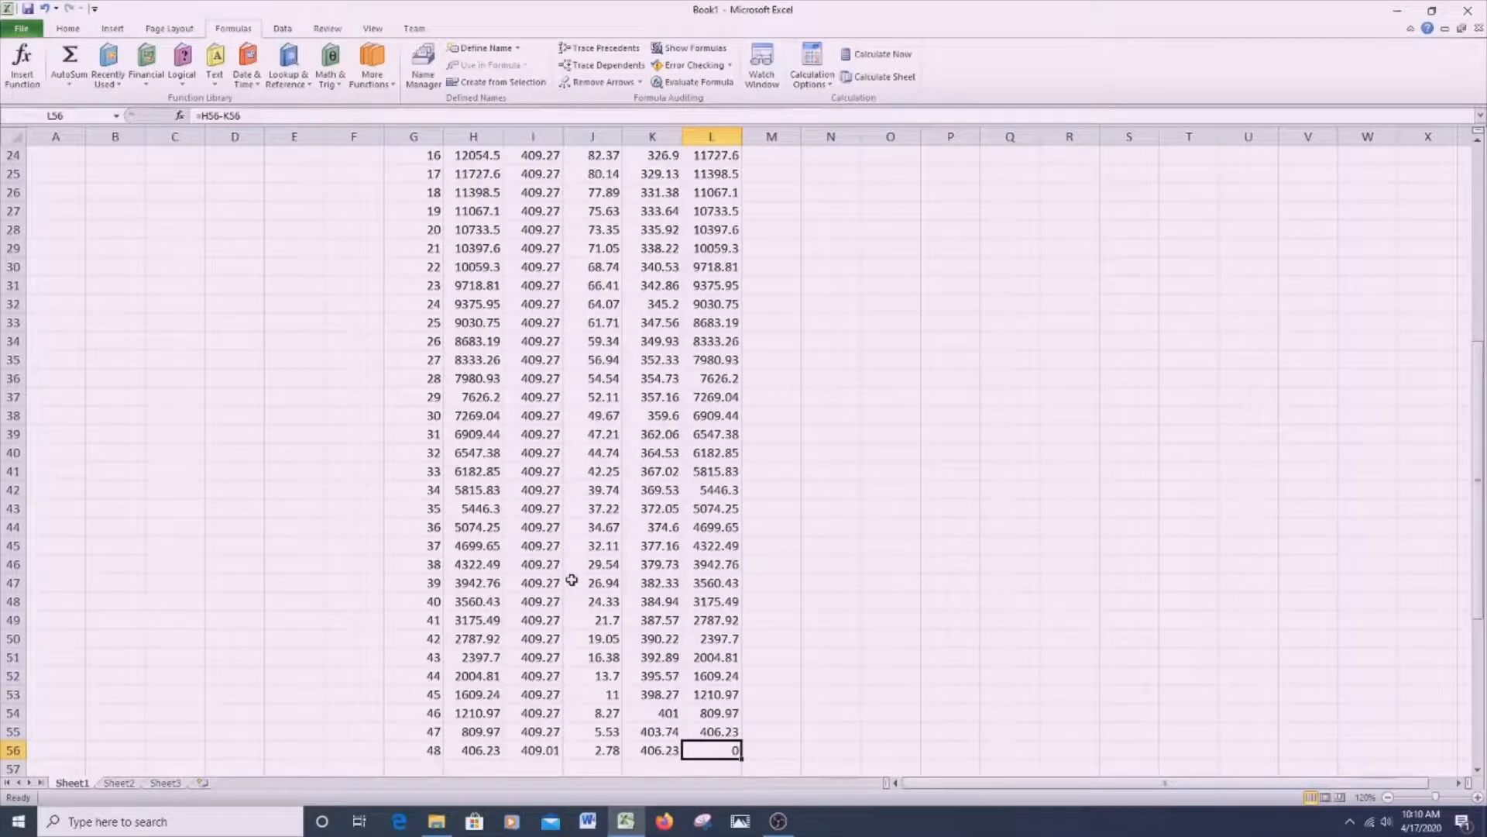
{"action": "scroll", "coordinate": [553, 522], "scroll_direction": "up", "scroll_amount": 8}
{"action": "left_click_drag", "start_coordinate": [488, 307], "coordinate": [711, 736]}
{"action": "right_click", "coordinate": [580, 458]}
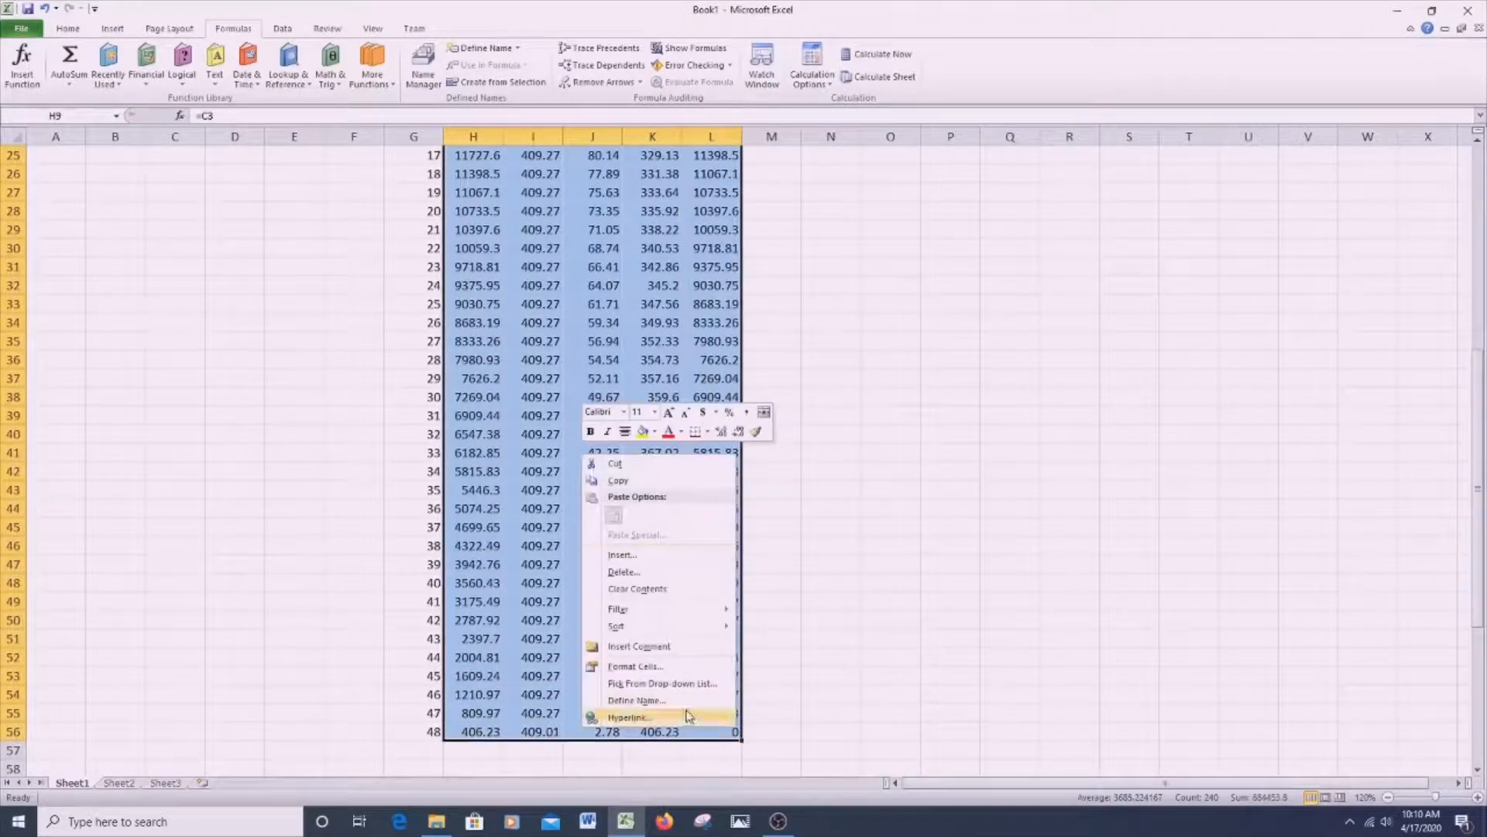
{"action": "left_click", "coordinate": [651, 670]}
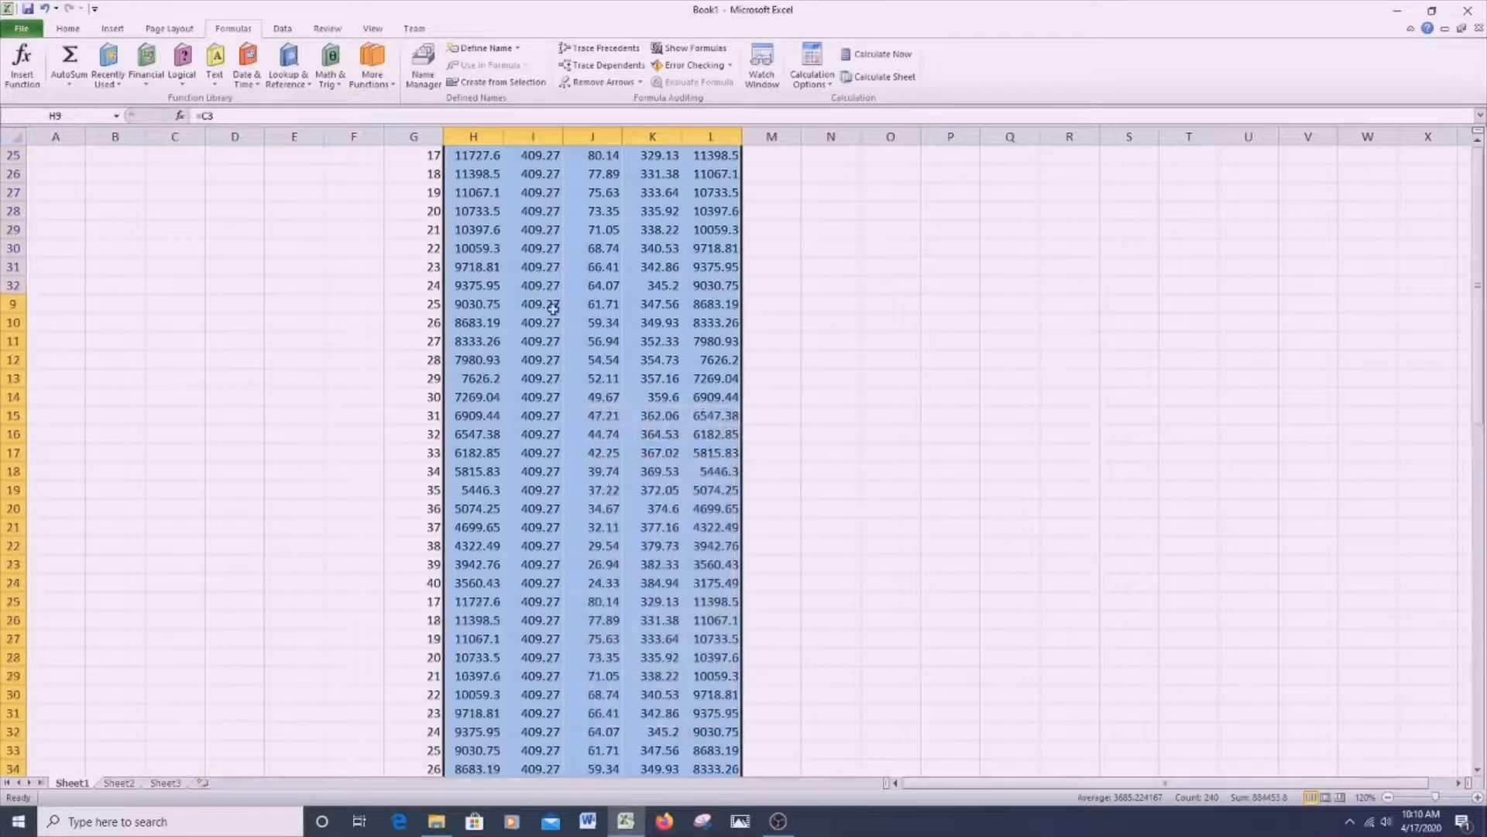
{"action": "left_click", "coordinate": [488, 537]}
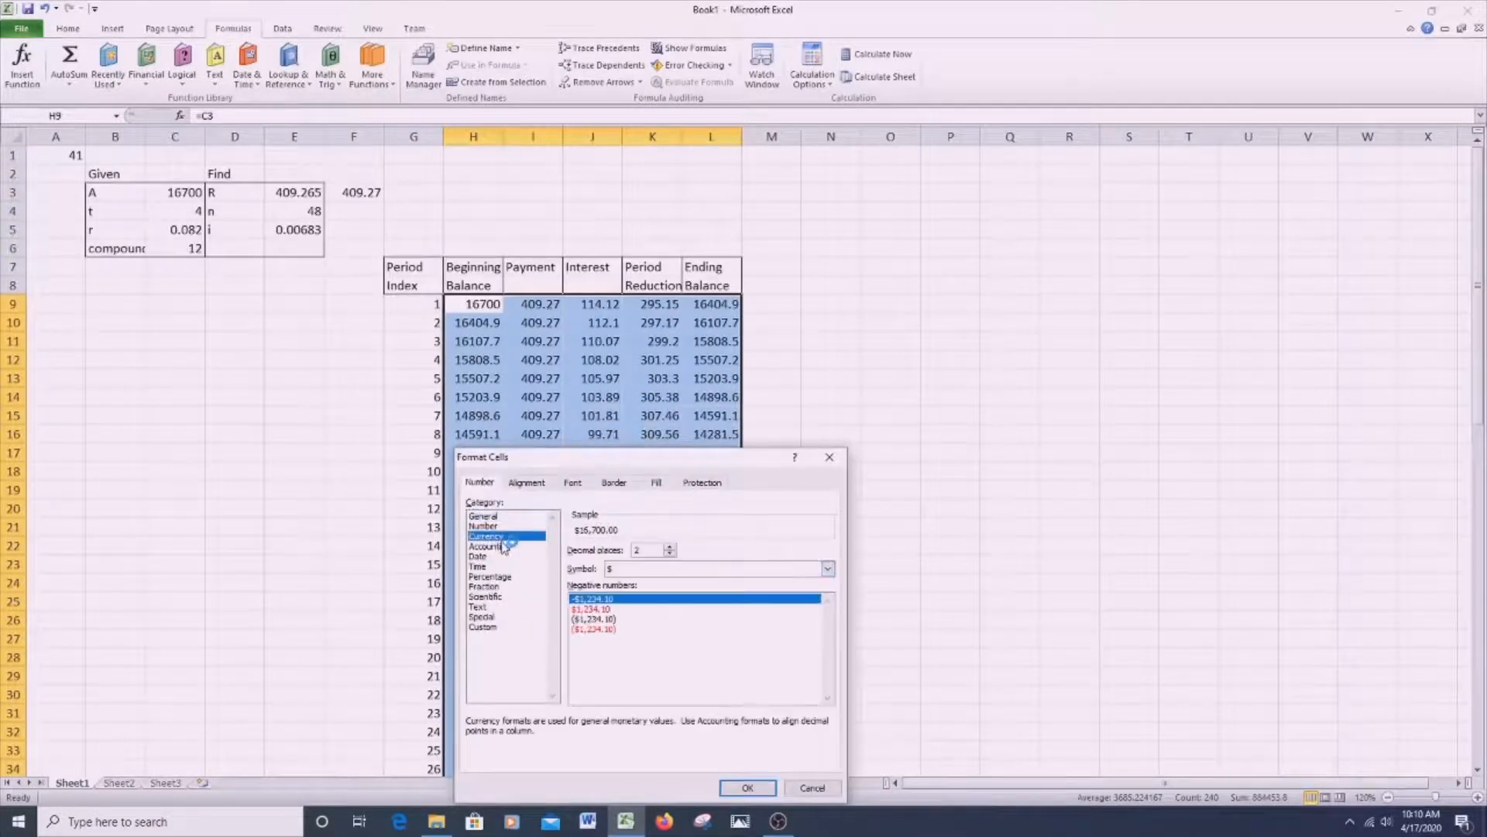
{"action": "left_click", "coordinate": [748, 788]}
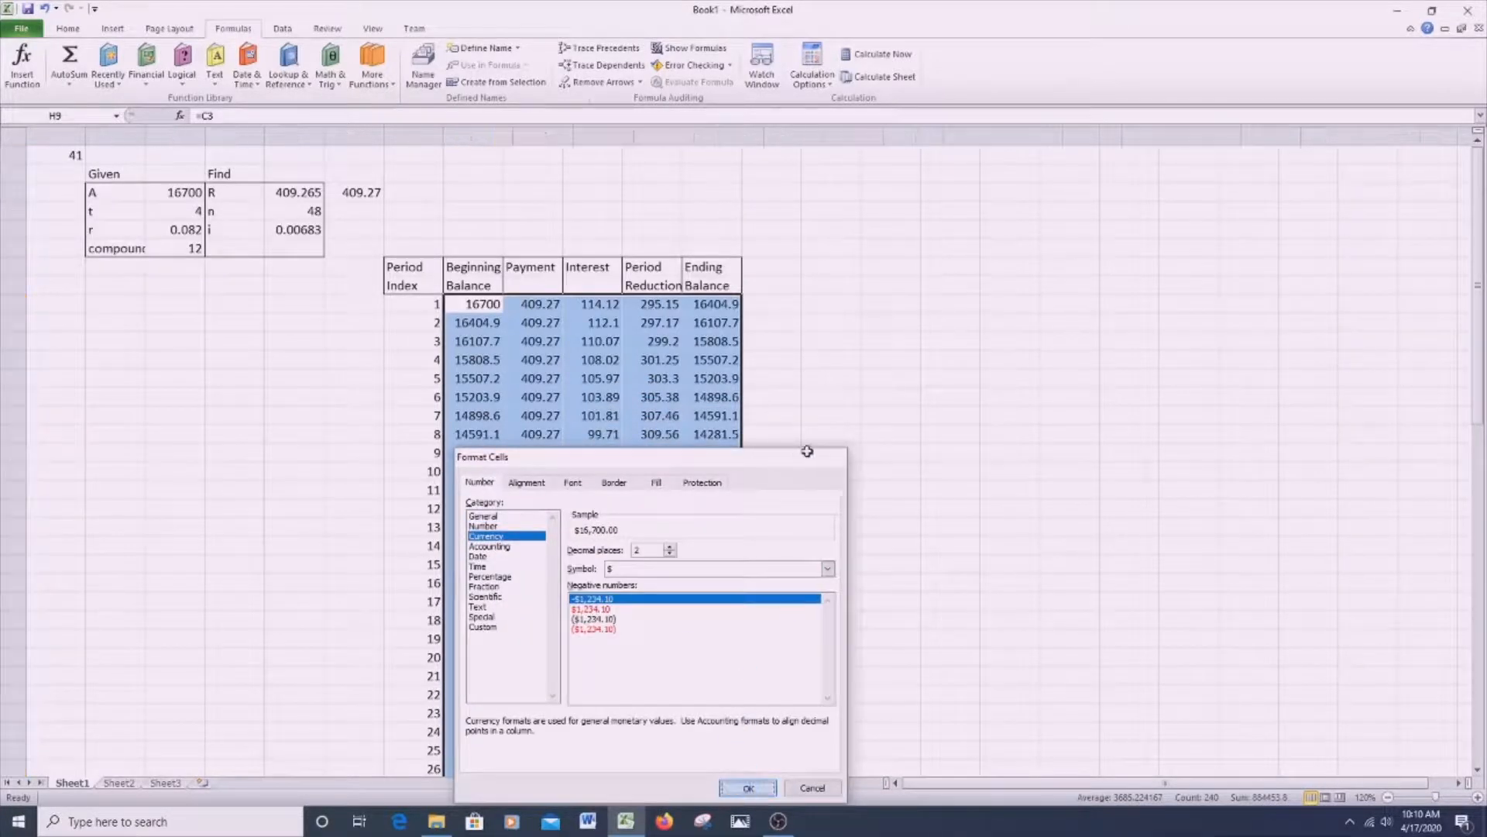
- Review the formatted amortization table from period 1 through the final payment and ending balance in period 48
{"action": "left_click", "coordinate": [850, 359]}
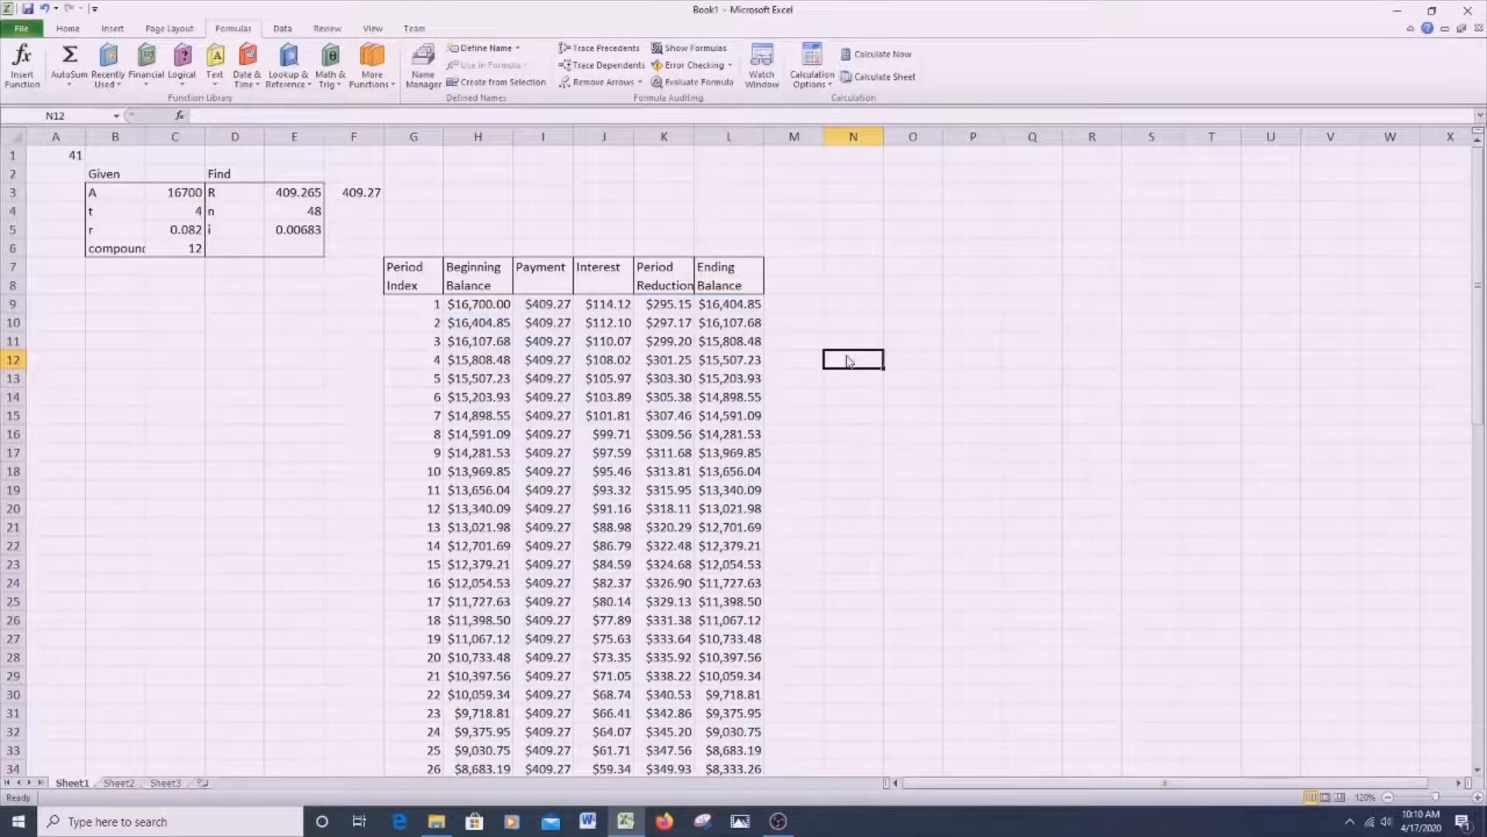
{"action": "scroll", "coordinate": [836, 418], "scroll_direction": "down", "scroll_amount": 8}
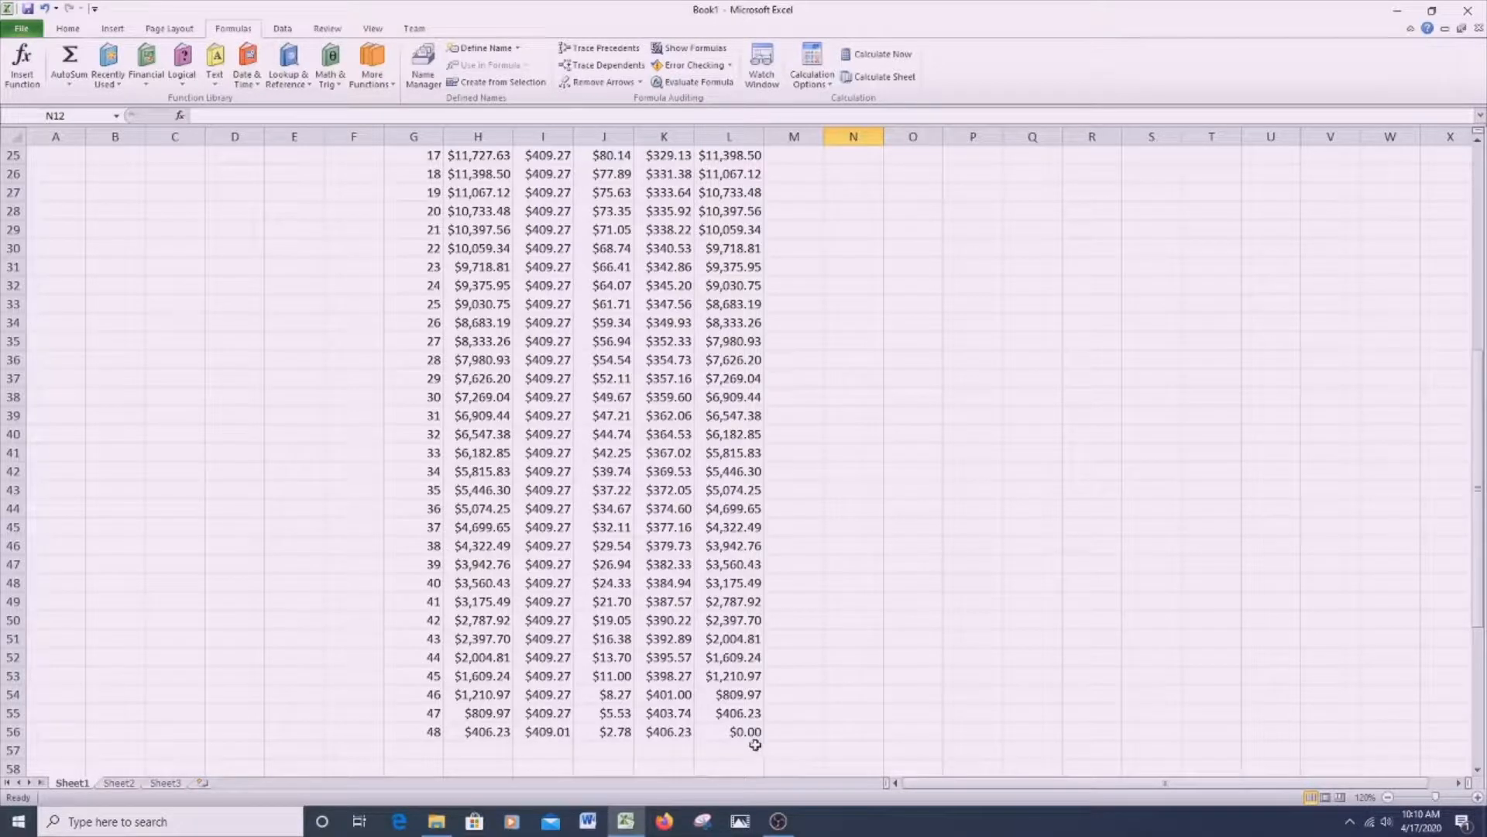
{"action": "scroll", "coordinate": [755, 745], "scroll_direction": "up", "scroll_amount": 8}
{"action": "scroll", "coordinate": [717, 740], "scroll_direction": "down", "scroll_amount": 5}
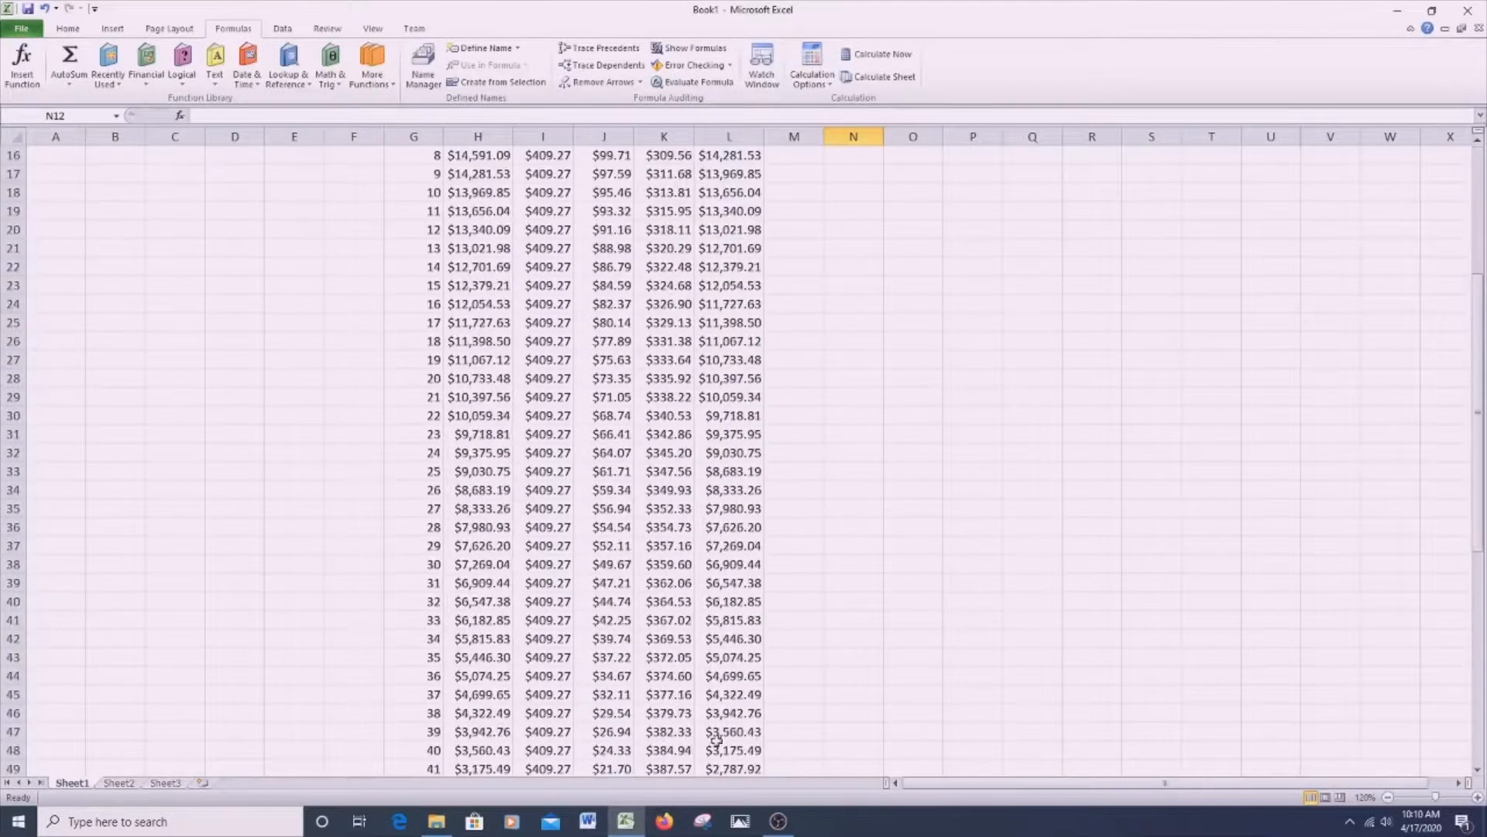
{"action": "scroll", "coordinate": [579, 340], "scroll_direction": "up", "scroll_amount": 2}
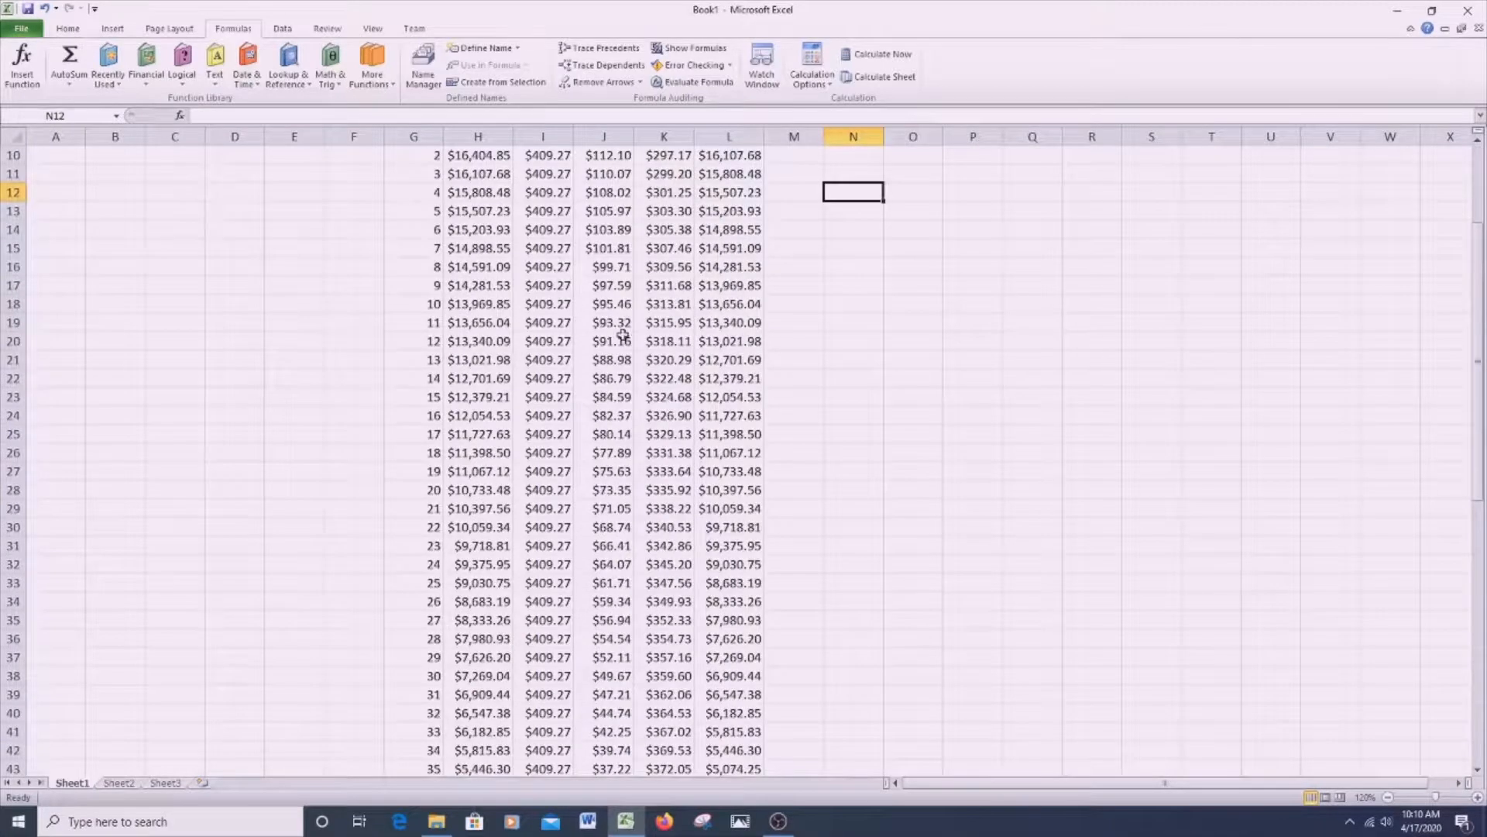
{"action": "scroll", "coordinate": [717, 547], "scroll_direction": "down", "scroll_amount": 4}
{"action": "scroll", "coordinate": [620, 434], "scroll_direction": "up", "scroll_amount": 5}
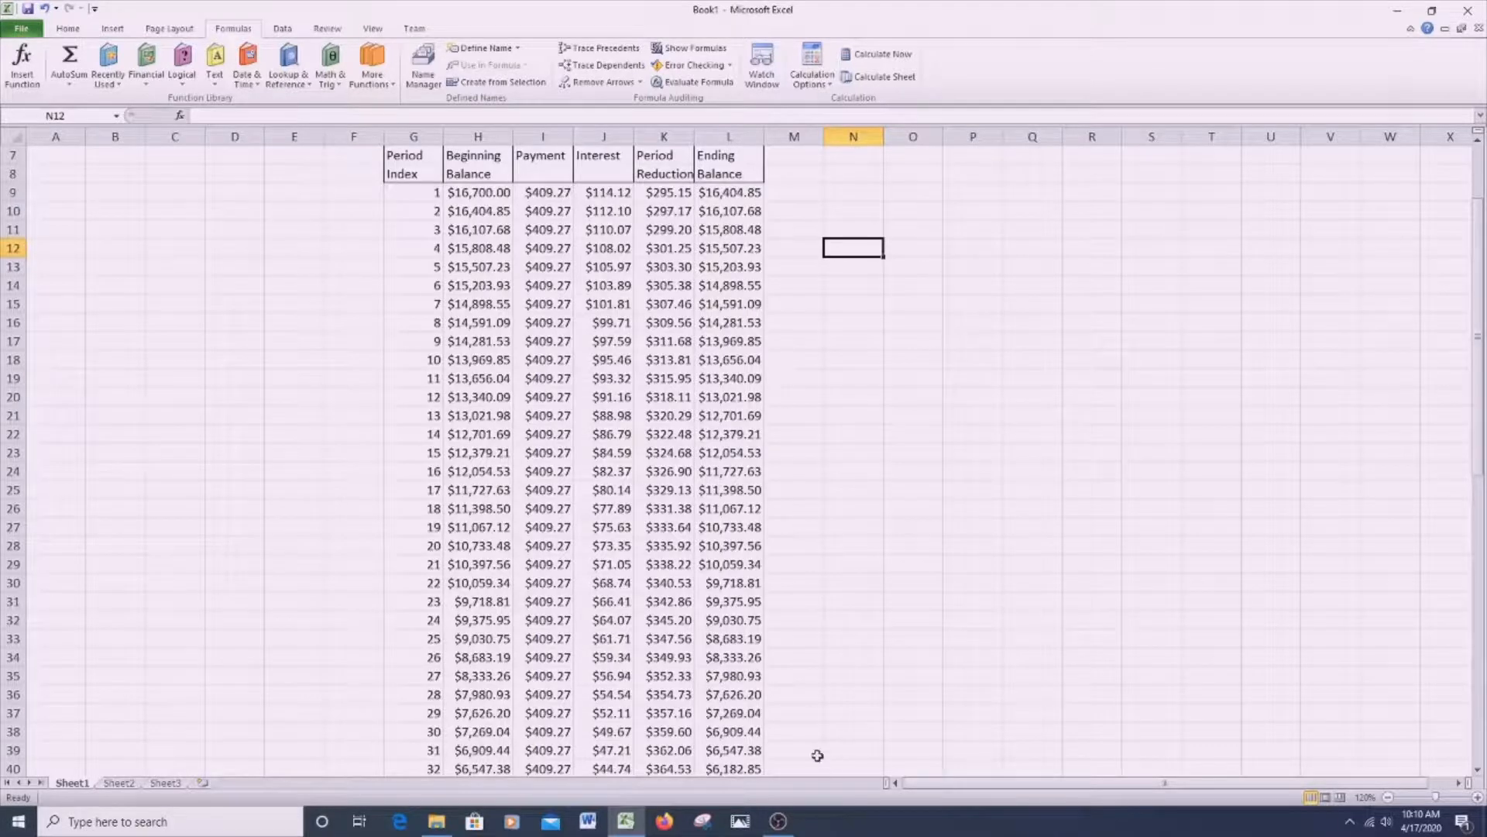
{"action": "scroll", "coordinate": [774, 713], "scroll_direction": "down", "scroll_amount": 7}
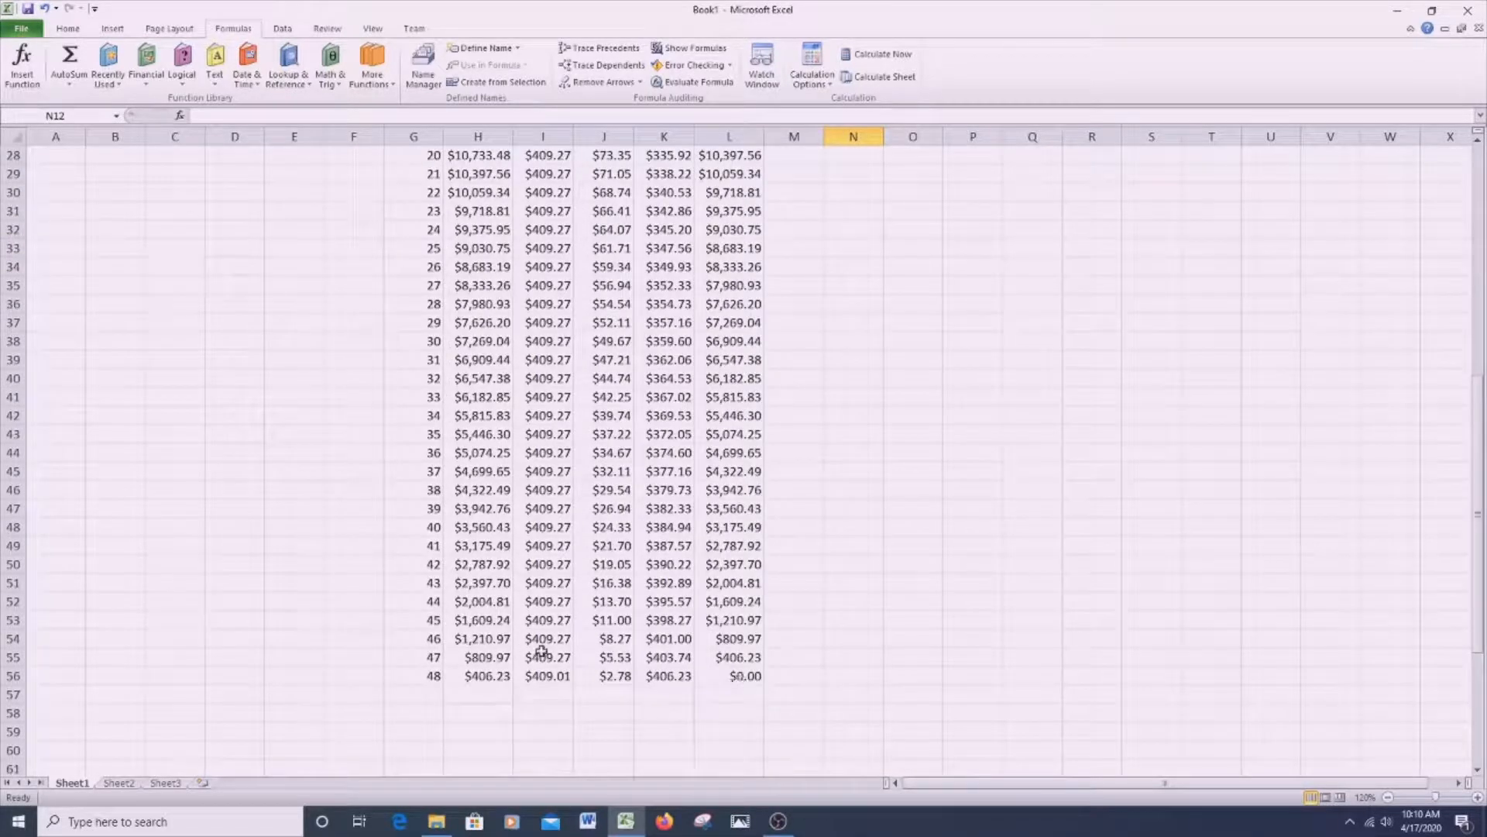
{"action": "scroll", "coordinate": [826, 665], "scroll_direction": "up", "scroll_amount": 9}
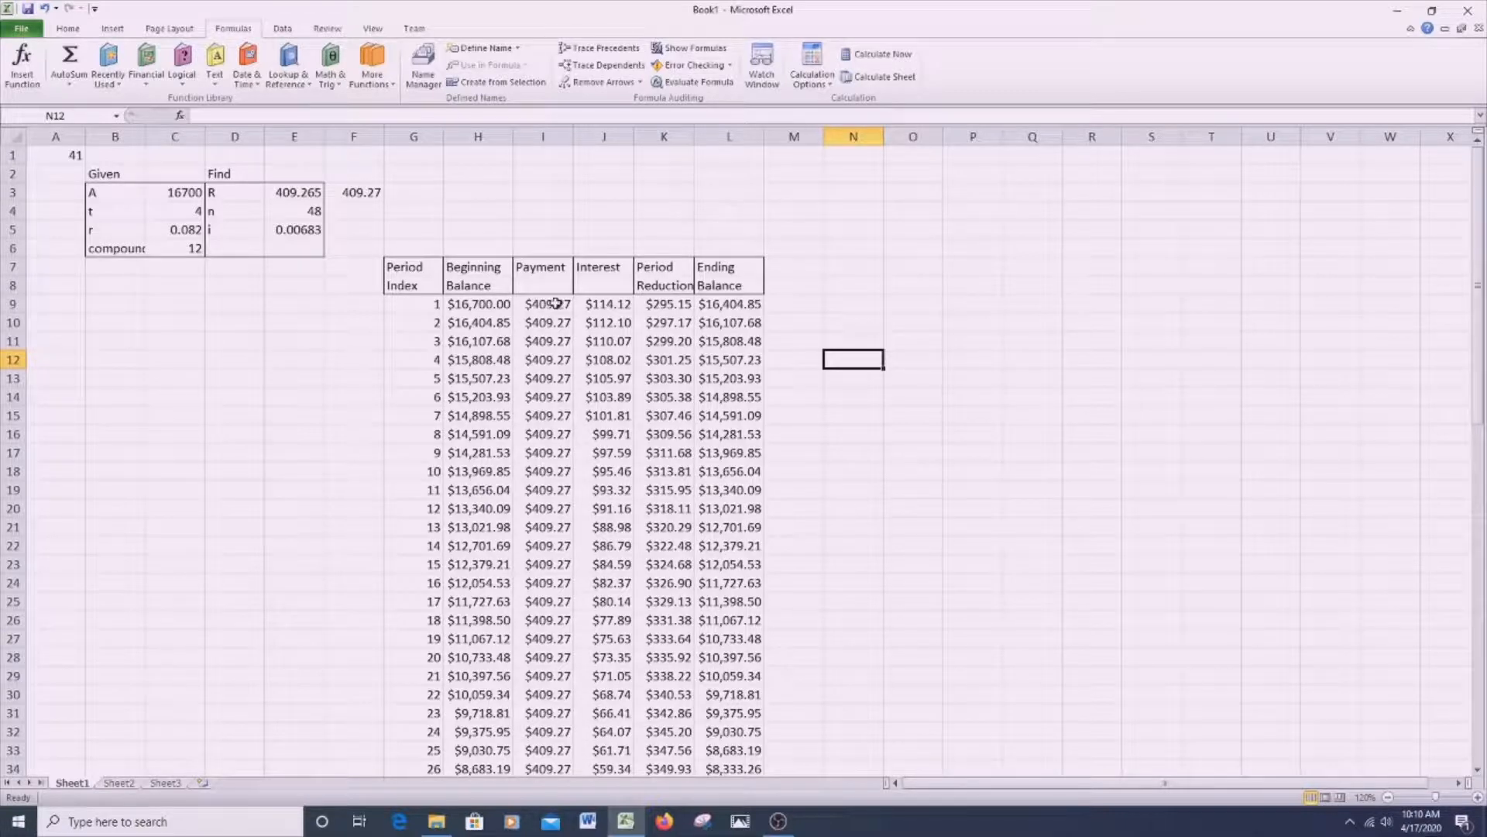
{"action": "scroll", "coordinate": [763, 461], "scroll_direction": "down", "scroll_amount": 10}
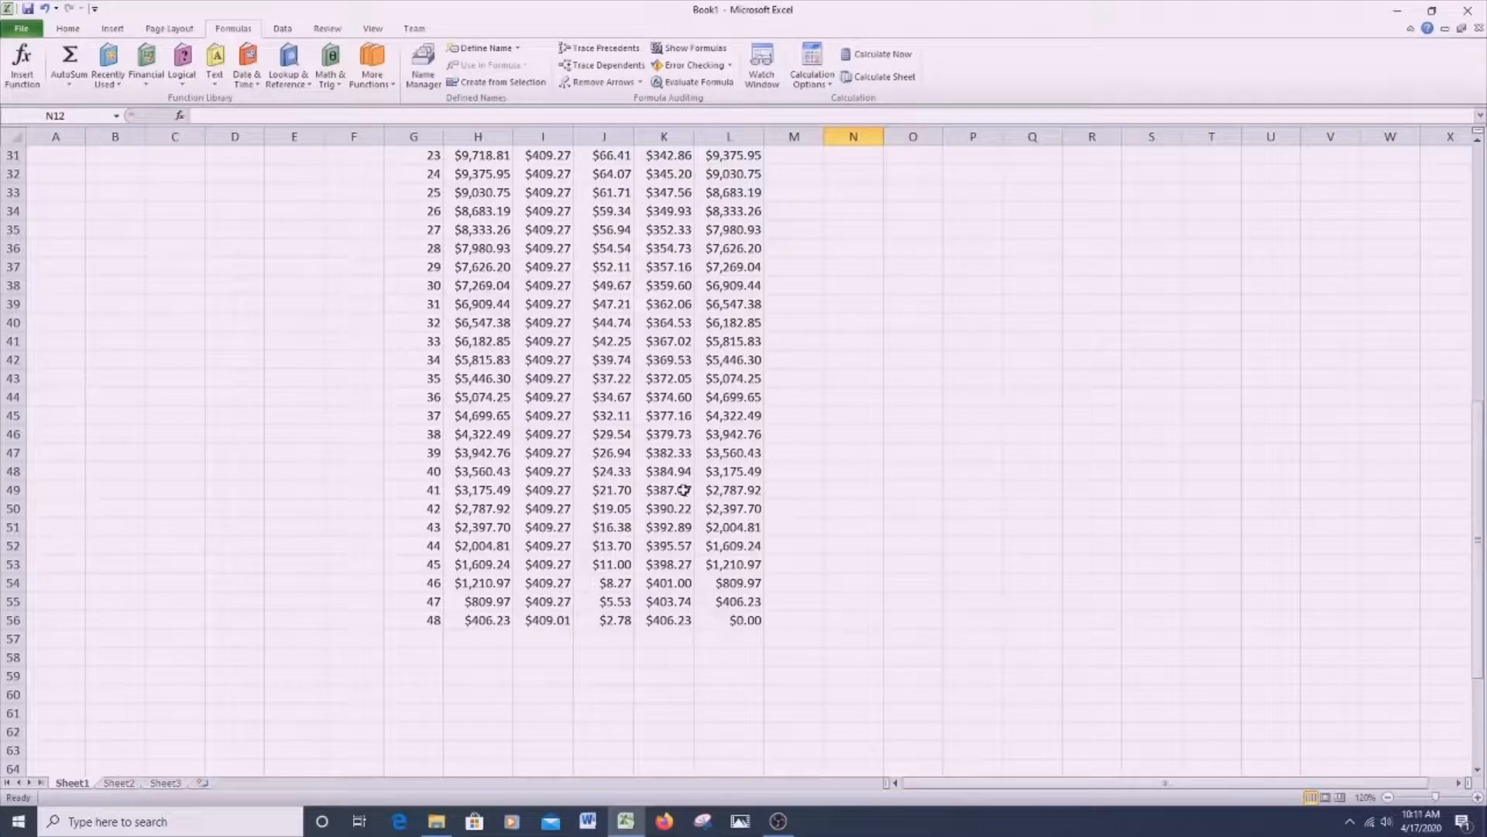
{"action": "scroll", "coordinate": [684, 489], "scroll_direction": "up", "scroll_amount": 9}
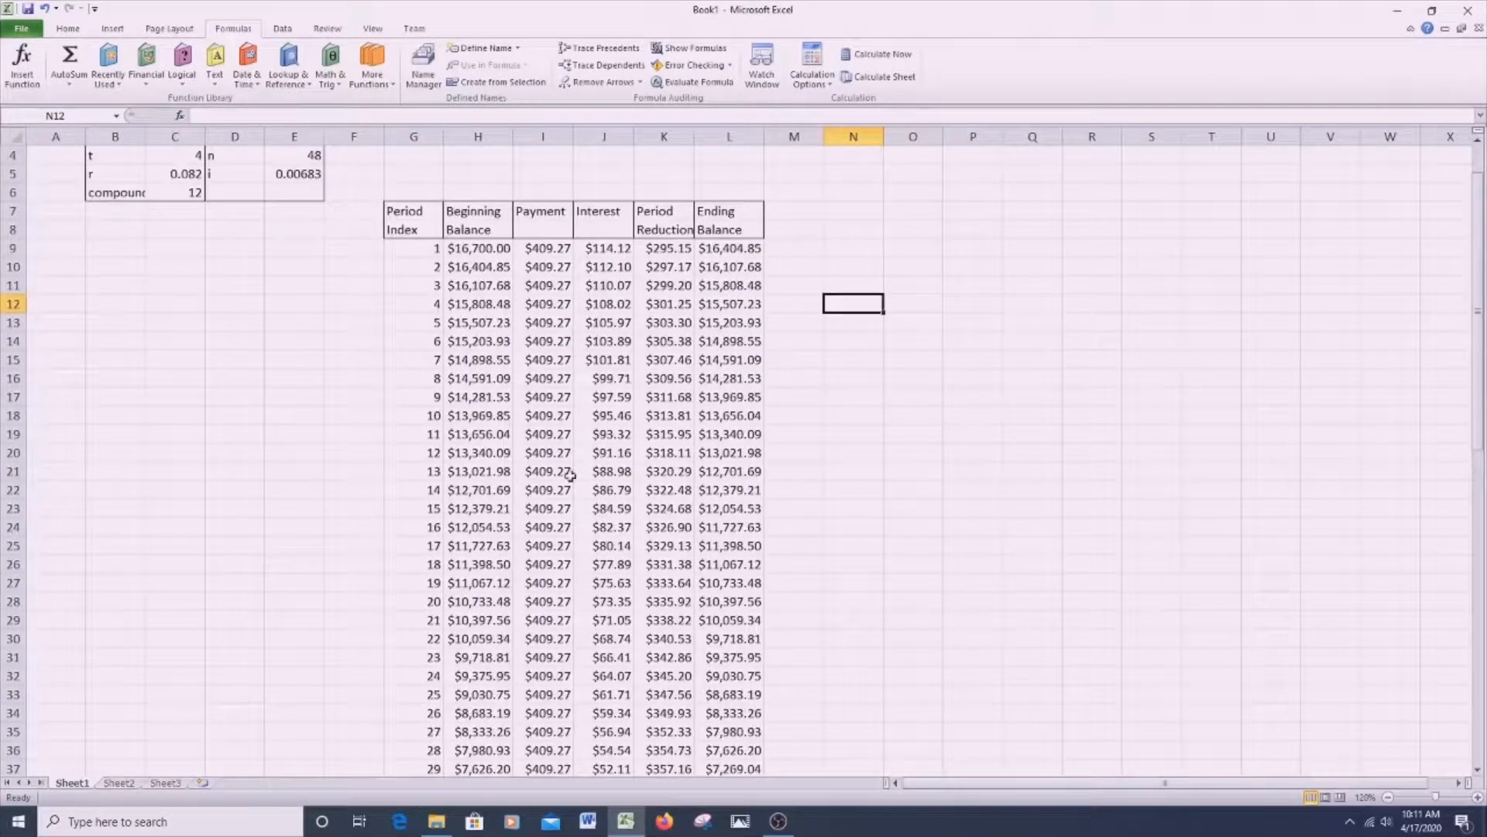
{"action": "scroll", "coordinate": [565, 651], "scroll_direction": "down", "scroll_amount": 10}
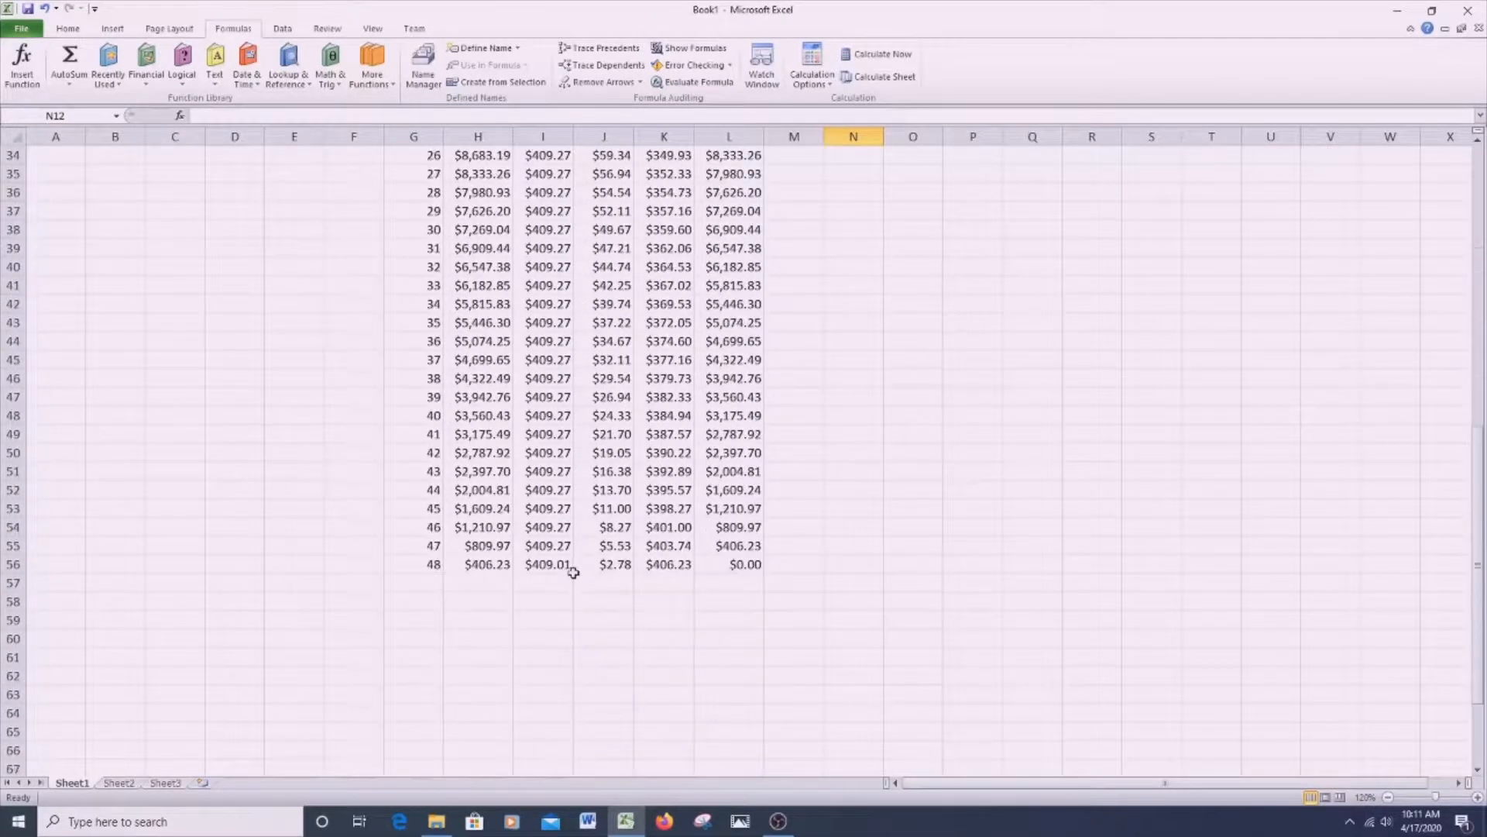
{"action": "scroll", "coordinate": [573, 572], "scroll_direction": "up", "scroll_amount": 11}
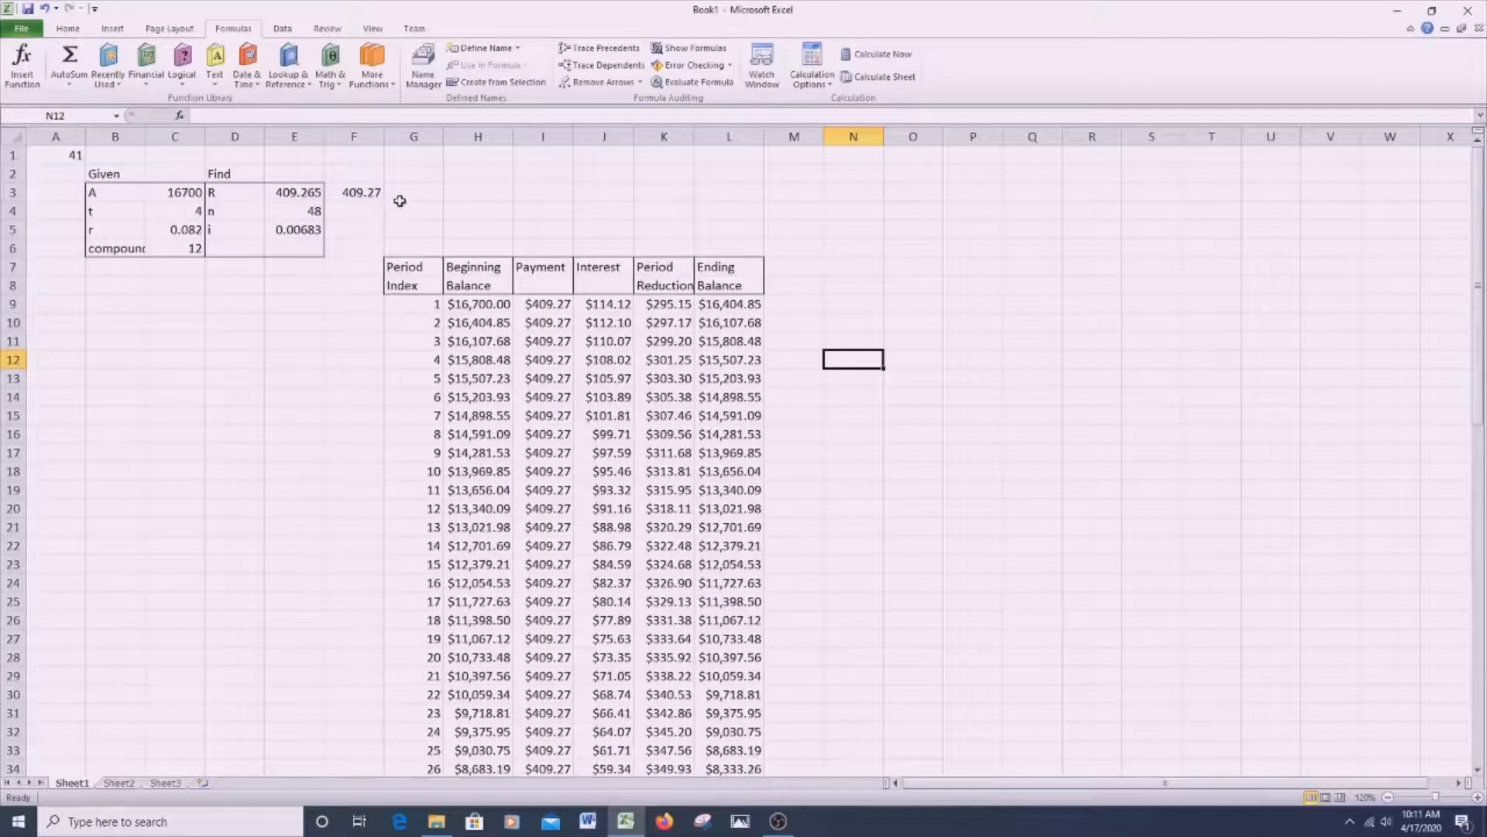
- Calculate the loan payment in H3 with =PMT(E5,E4,C3), using the periodic rate, number of periods and loan amount
{"action": "left_click", "coordinate": [475, 200]}
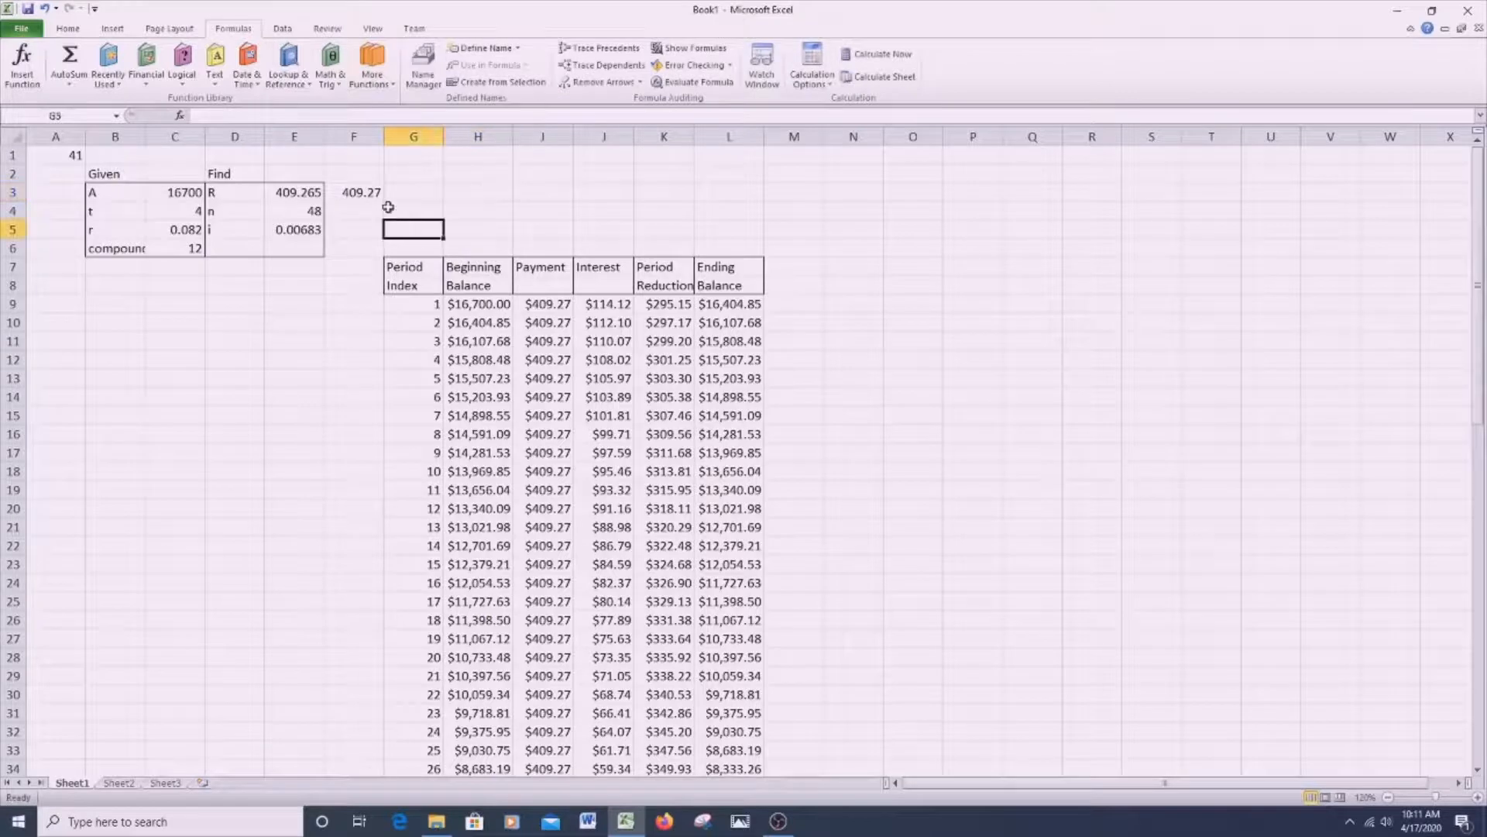
{"action": "left_click", "coordinate": [291, 201]}
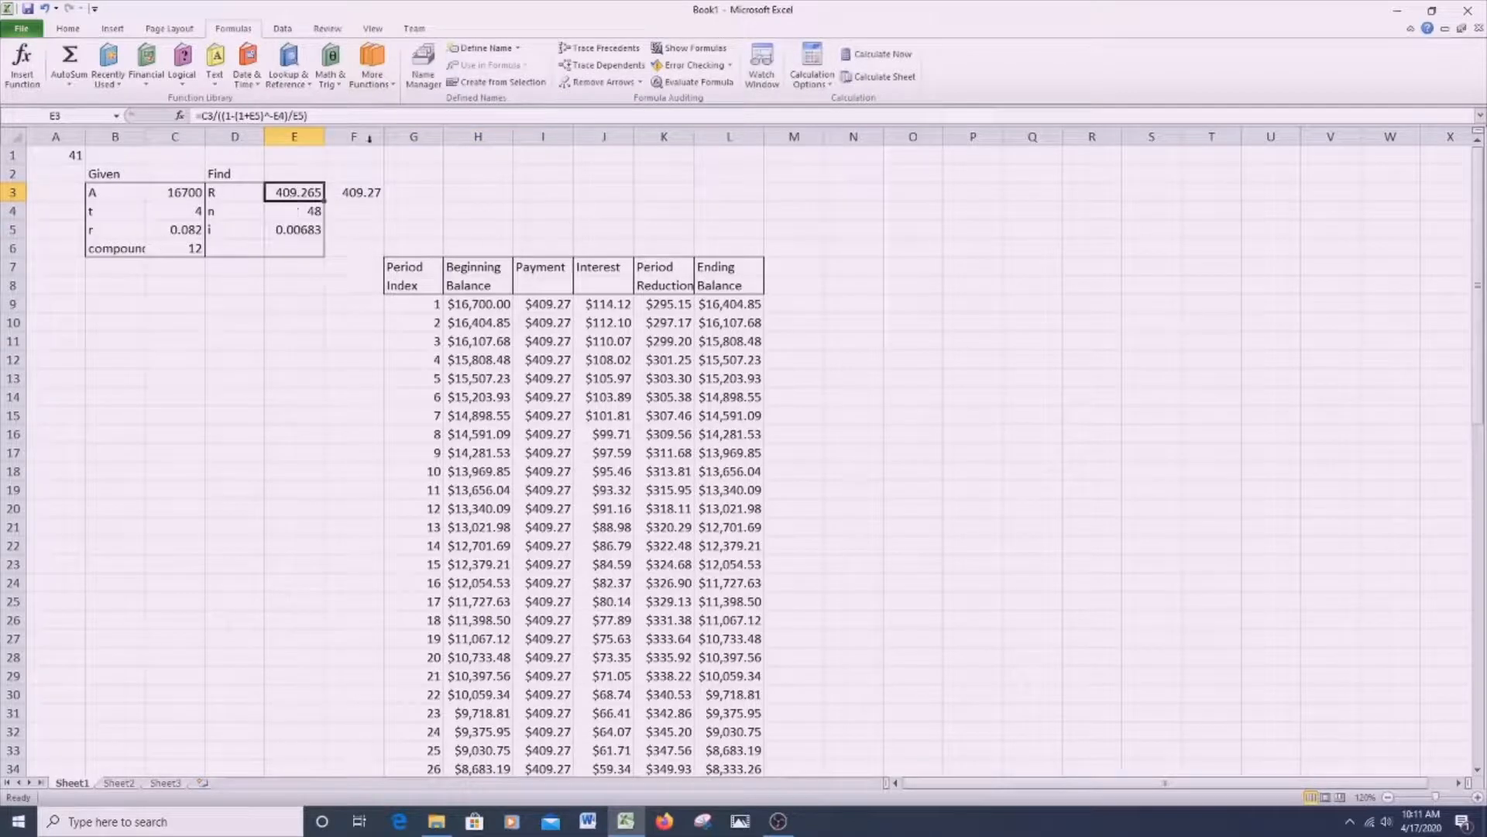
{"action": "left_click", "coordinate": [462, 190]}
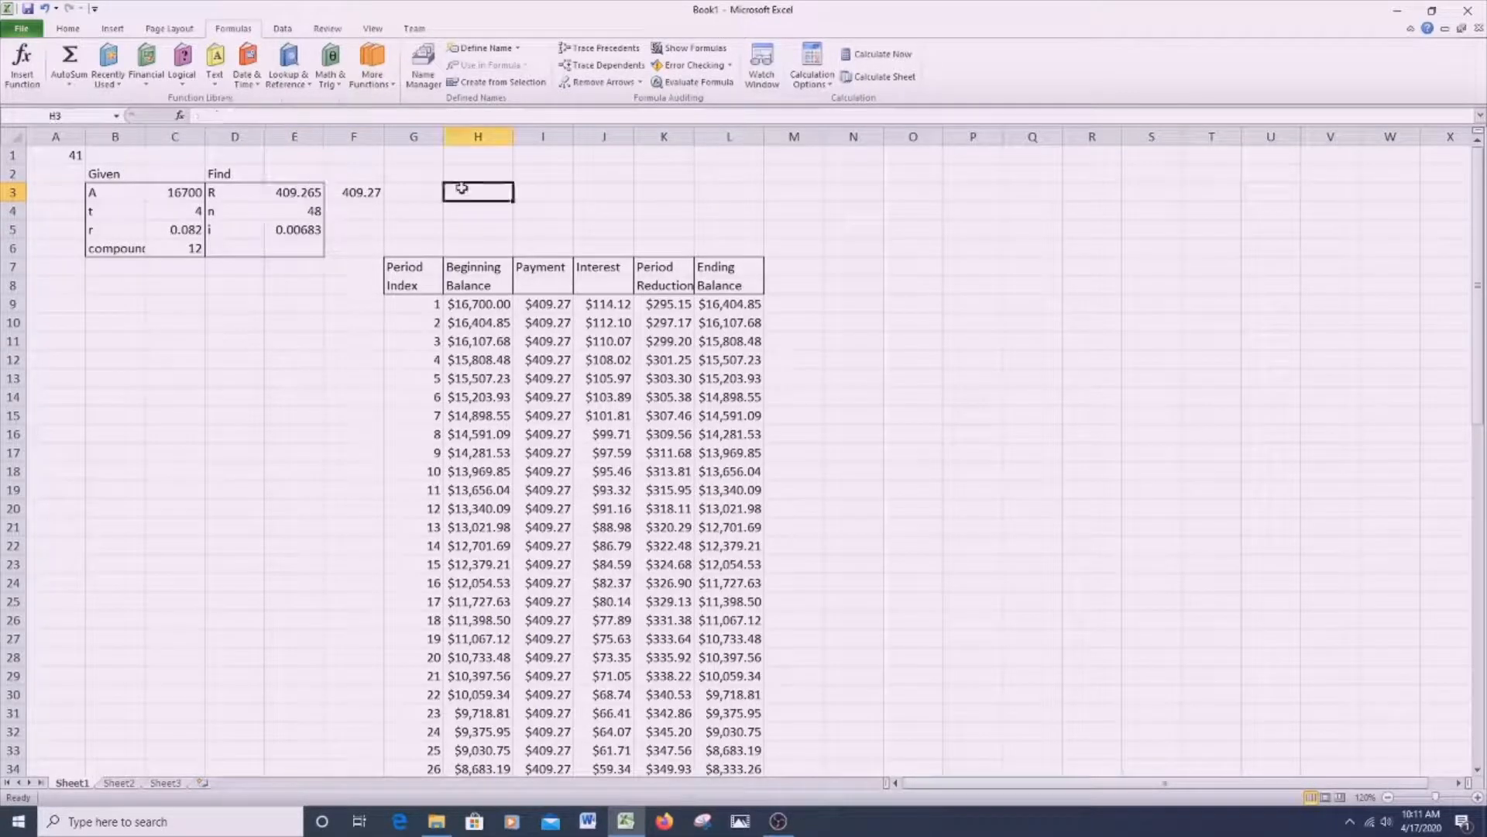
{"action": "type", "text": "=pm"}
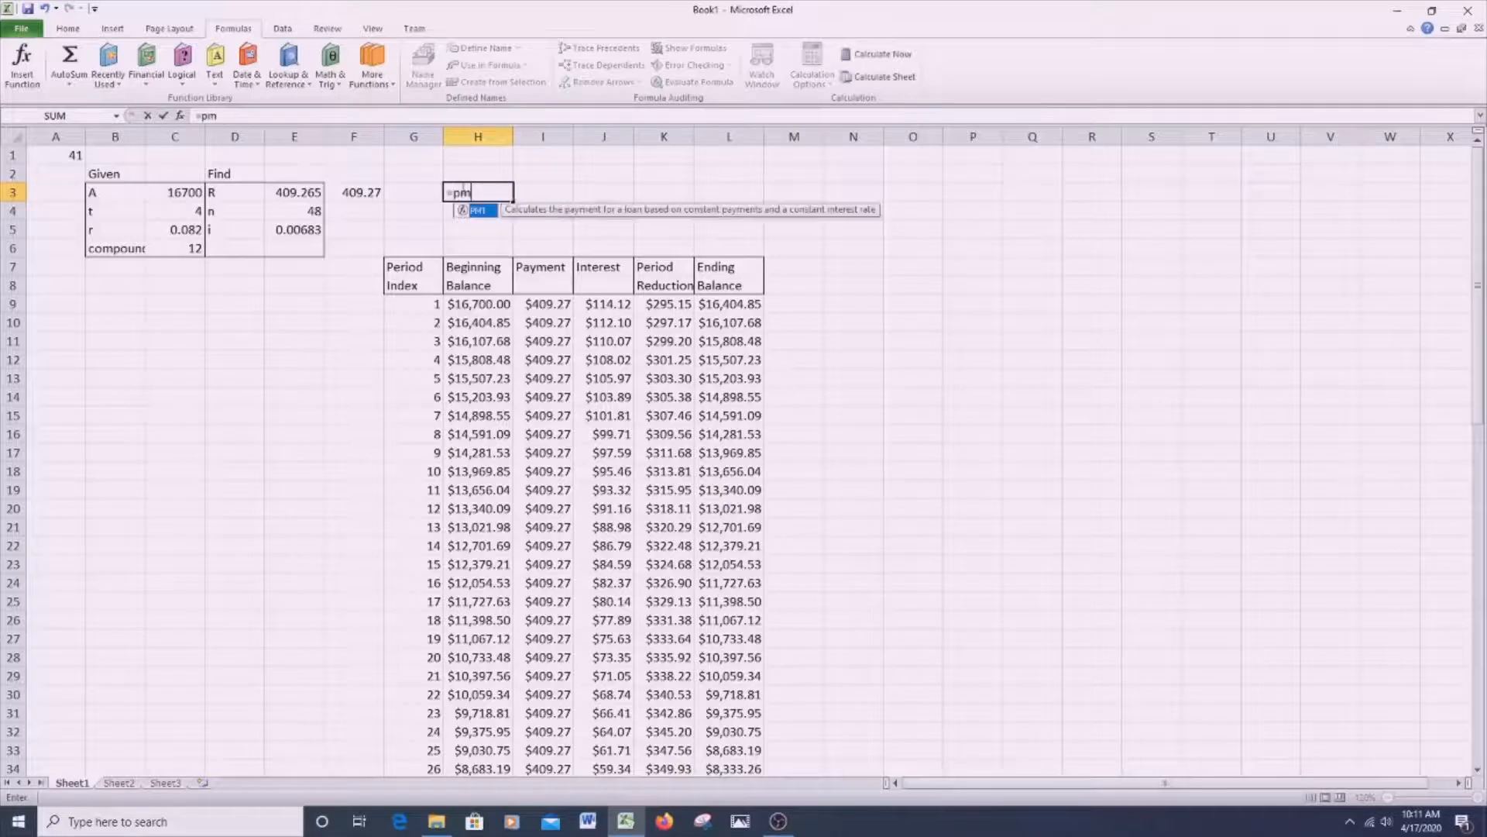
{"action": "type", "text": "t("}
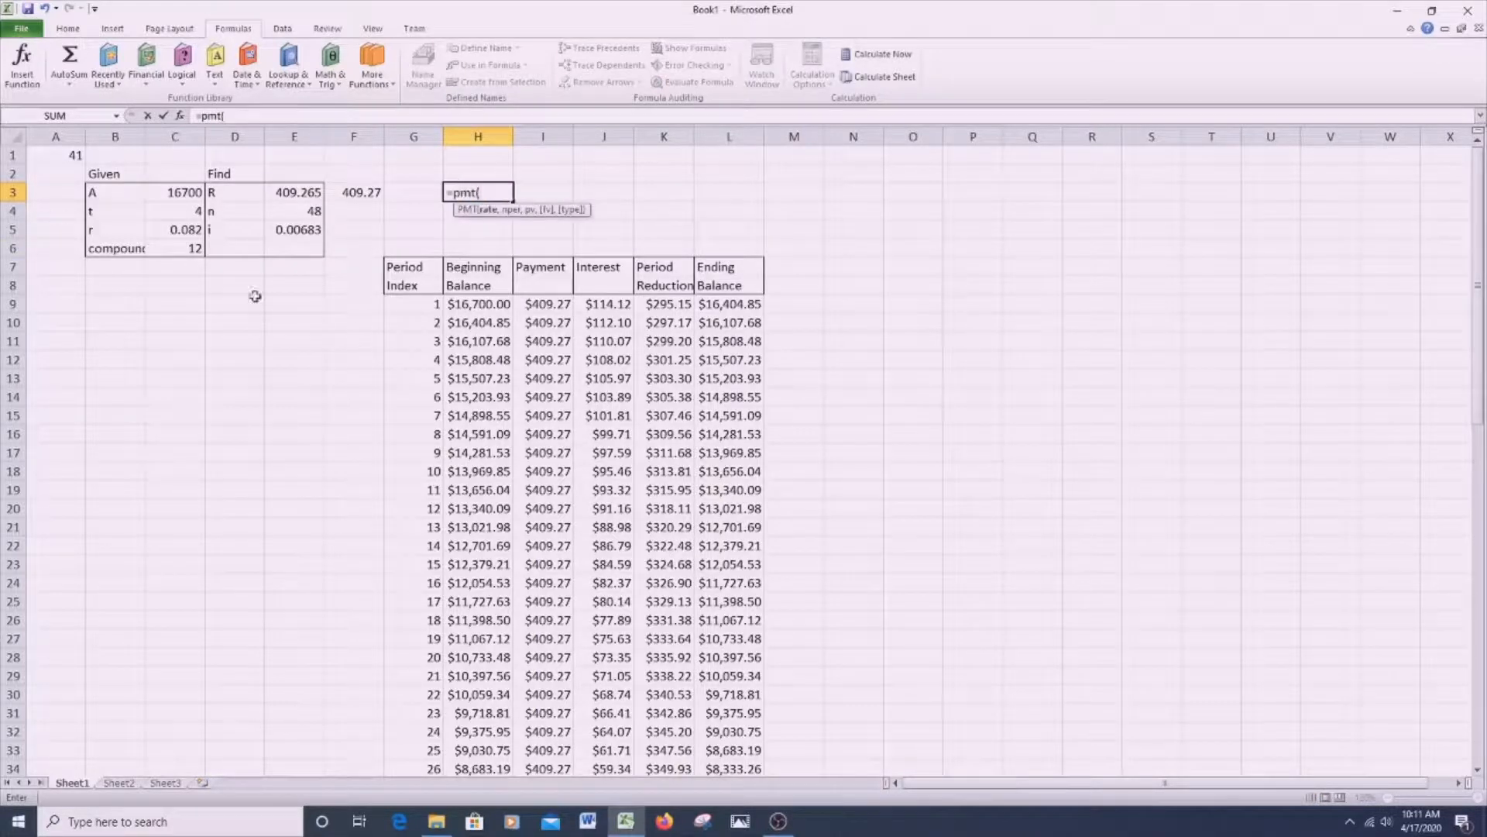
{"action": "left_click", "coordinate": [300, 229]}
{"action": "type", "text": ","}
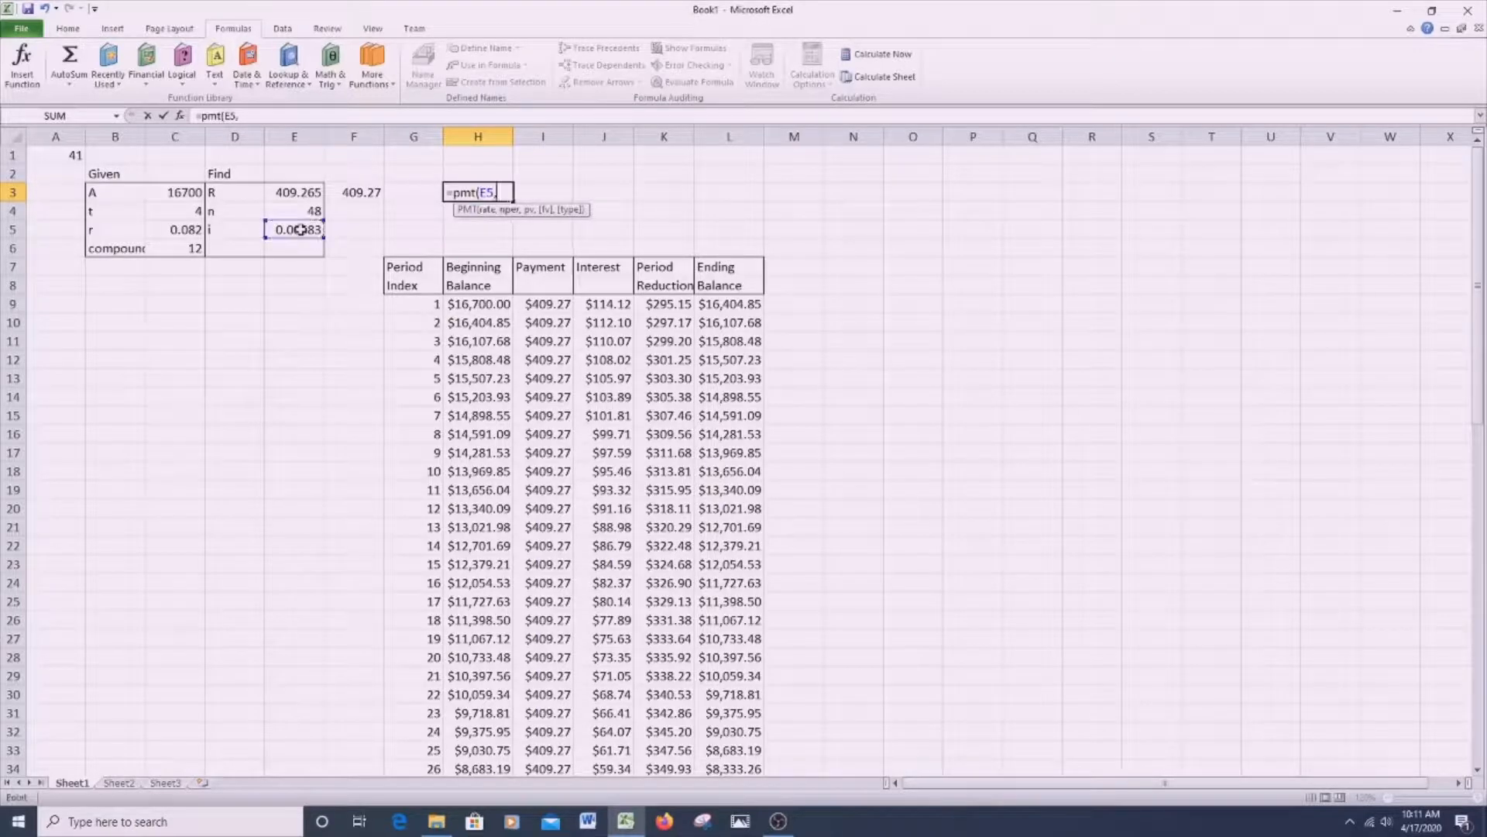
{"action": "left_click", "coordinate": [312, 208]}
{"action": "type", "text": ","}
{"action": "left_click", "coordinate": [168, 192]}
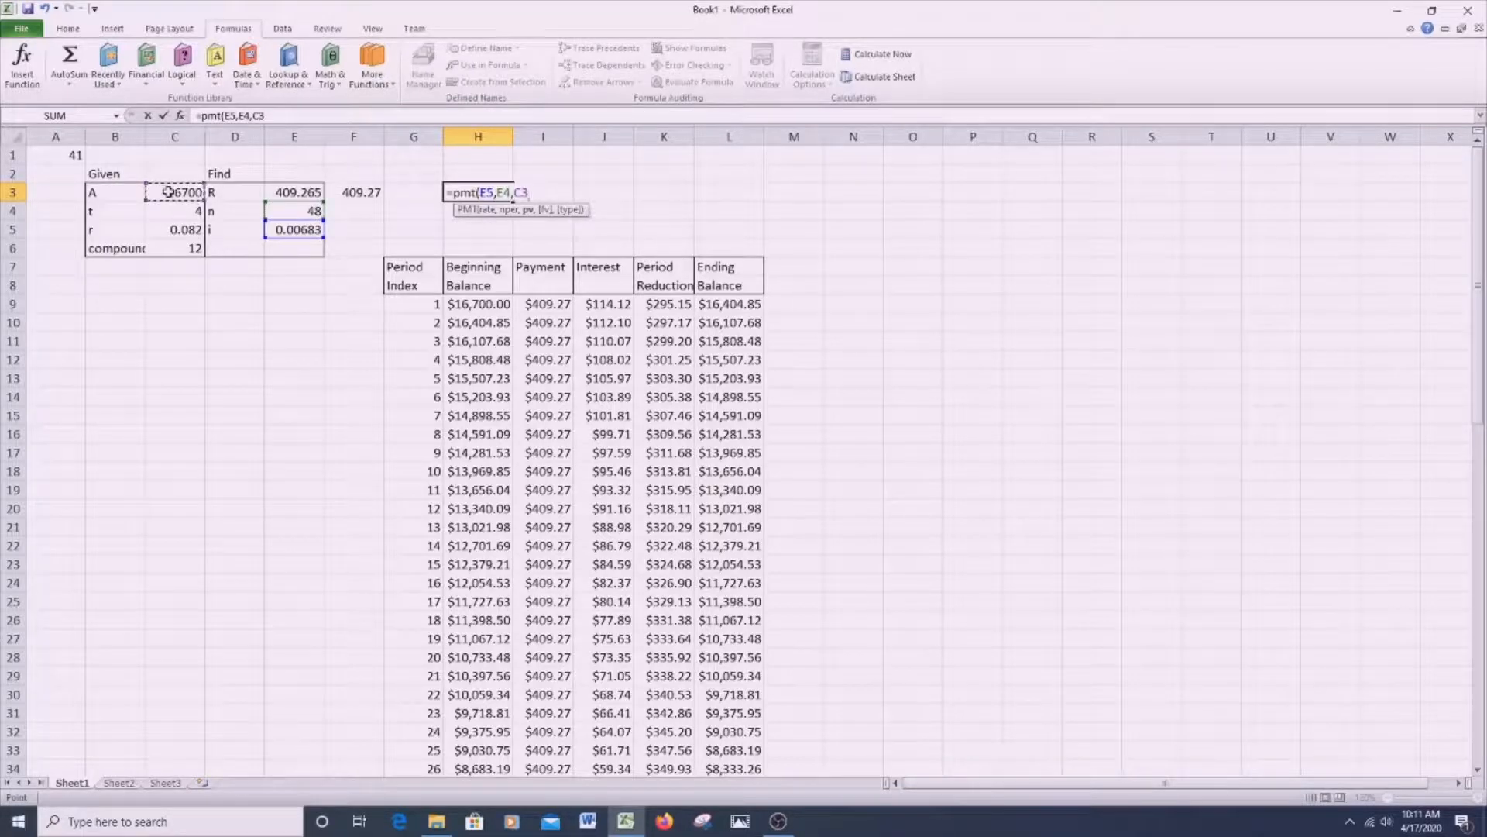
{"action": "type", "text": ")"}
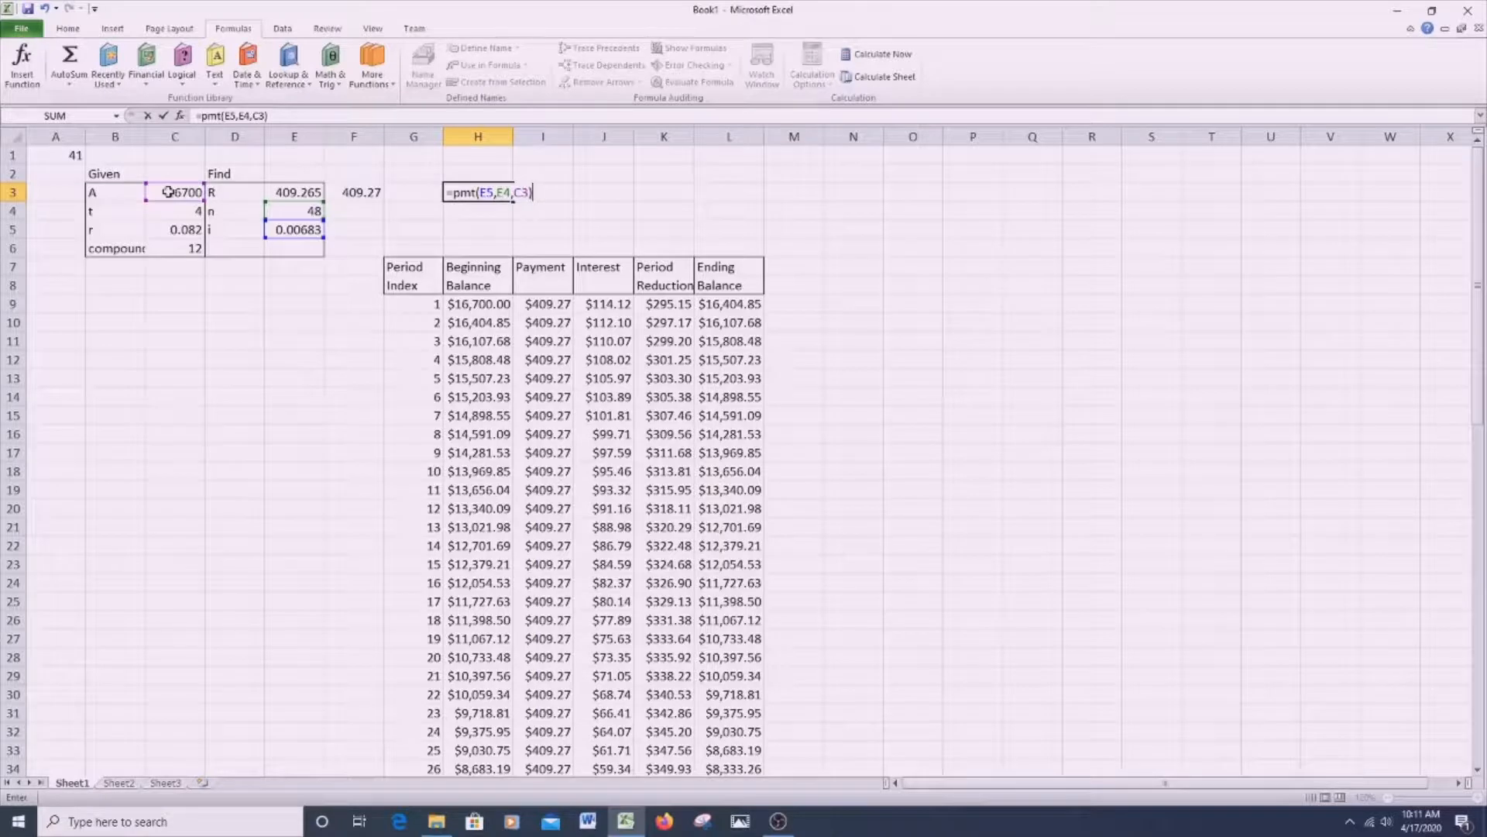
{"action": "key", "text": "Return"}
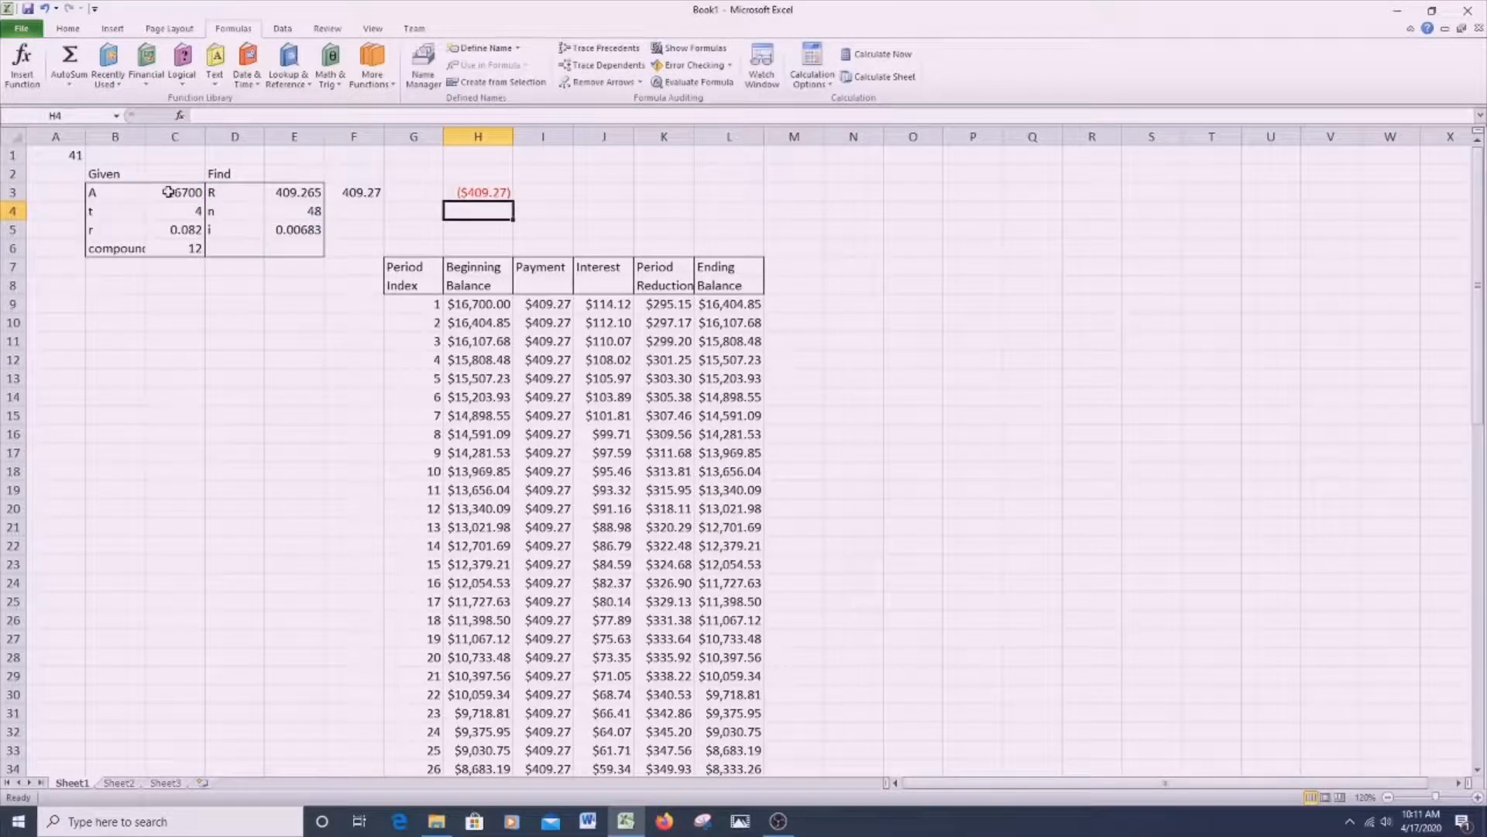
- Compare the PMT formula in H3 with the rounded payment formula in F3 and the annuity formula in E3
{"action": "left_click", "coordinate": [474, 194]}
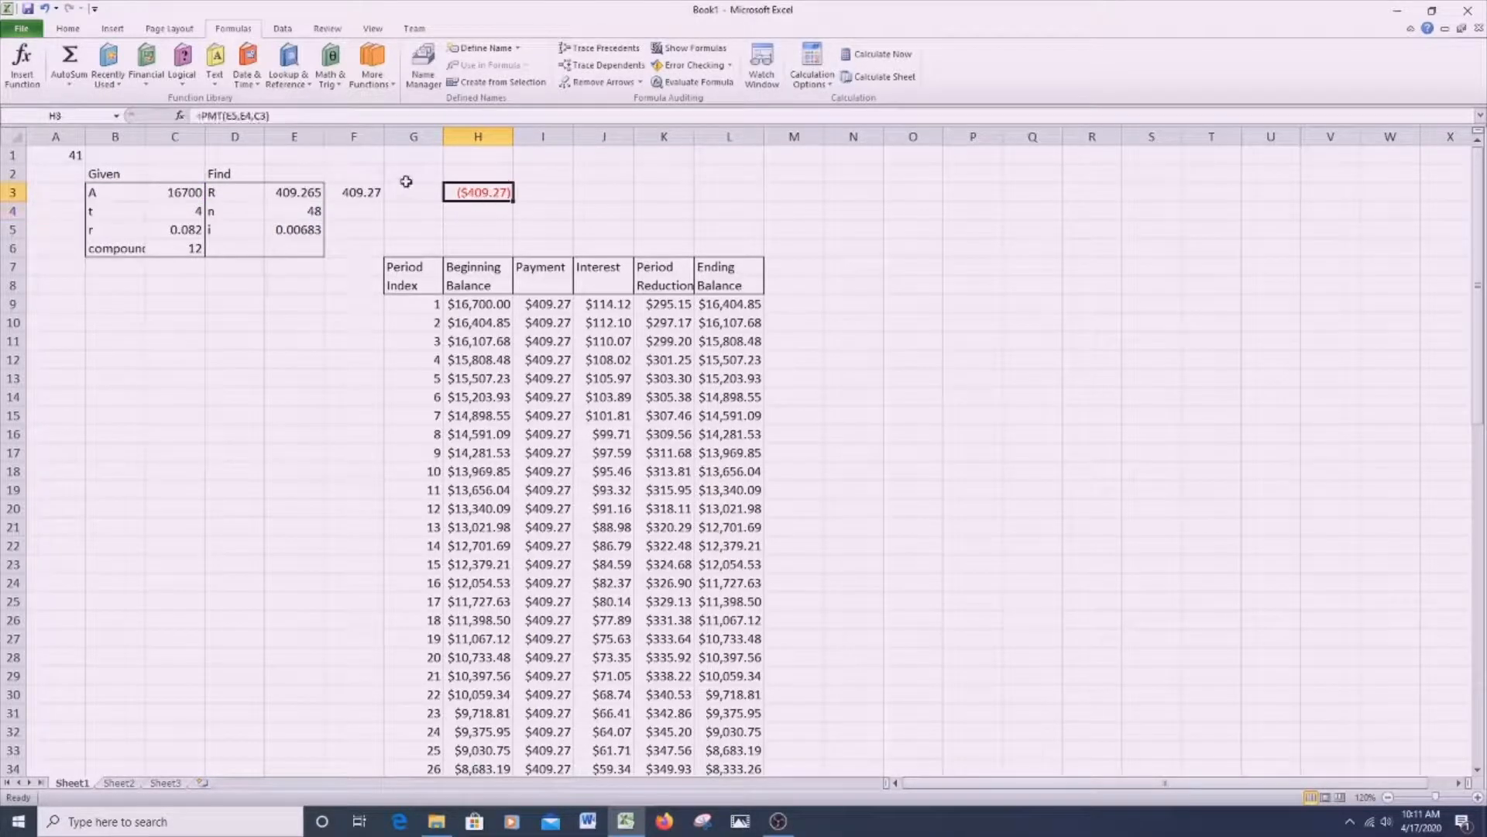
{"action": "left_click", "coordinate": [374, 192]}
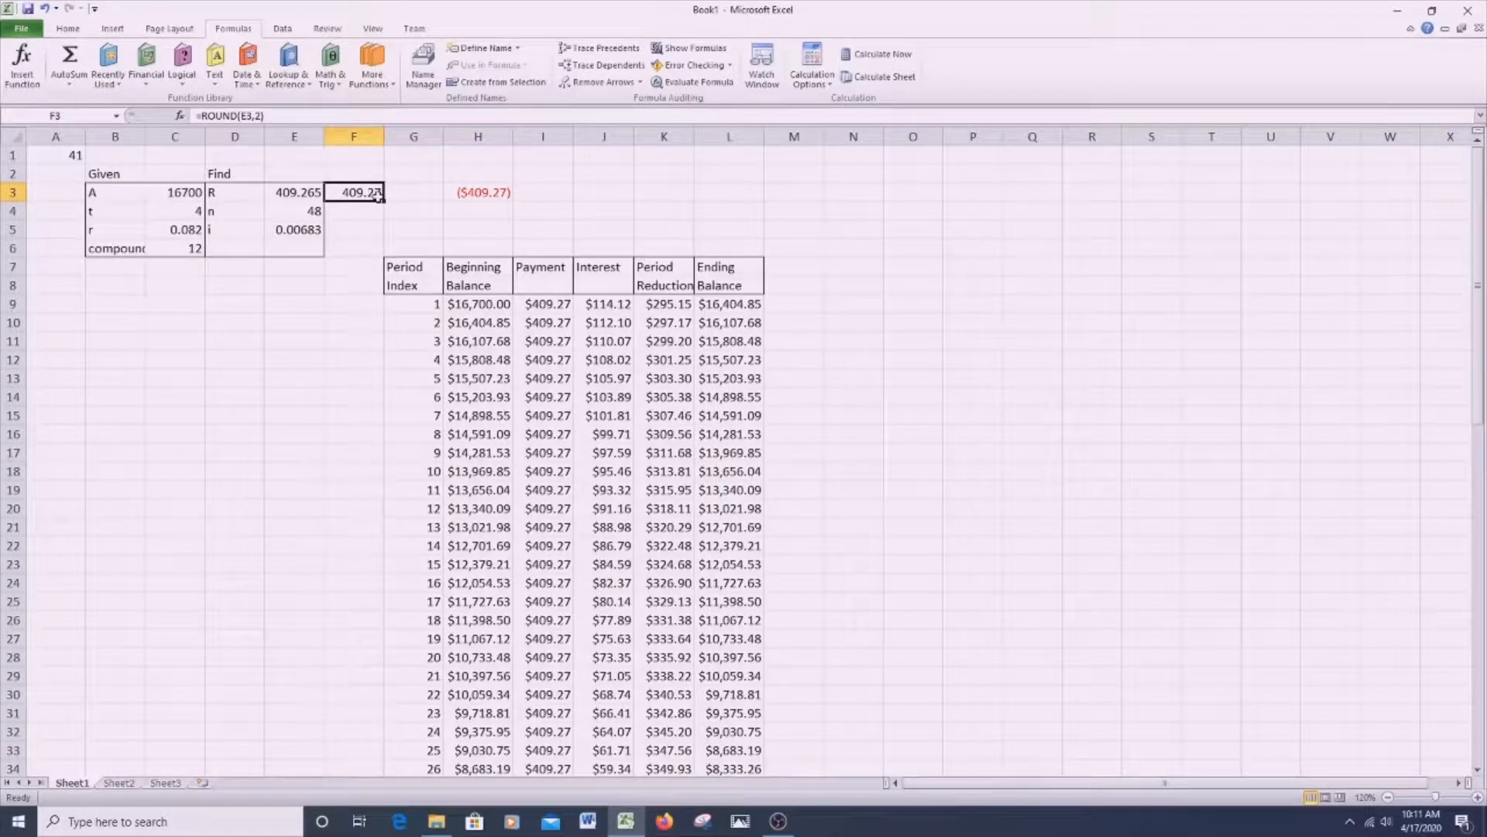
{"action": "left_click", "coordinate": [290, 191]}
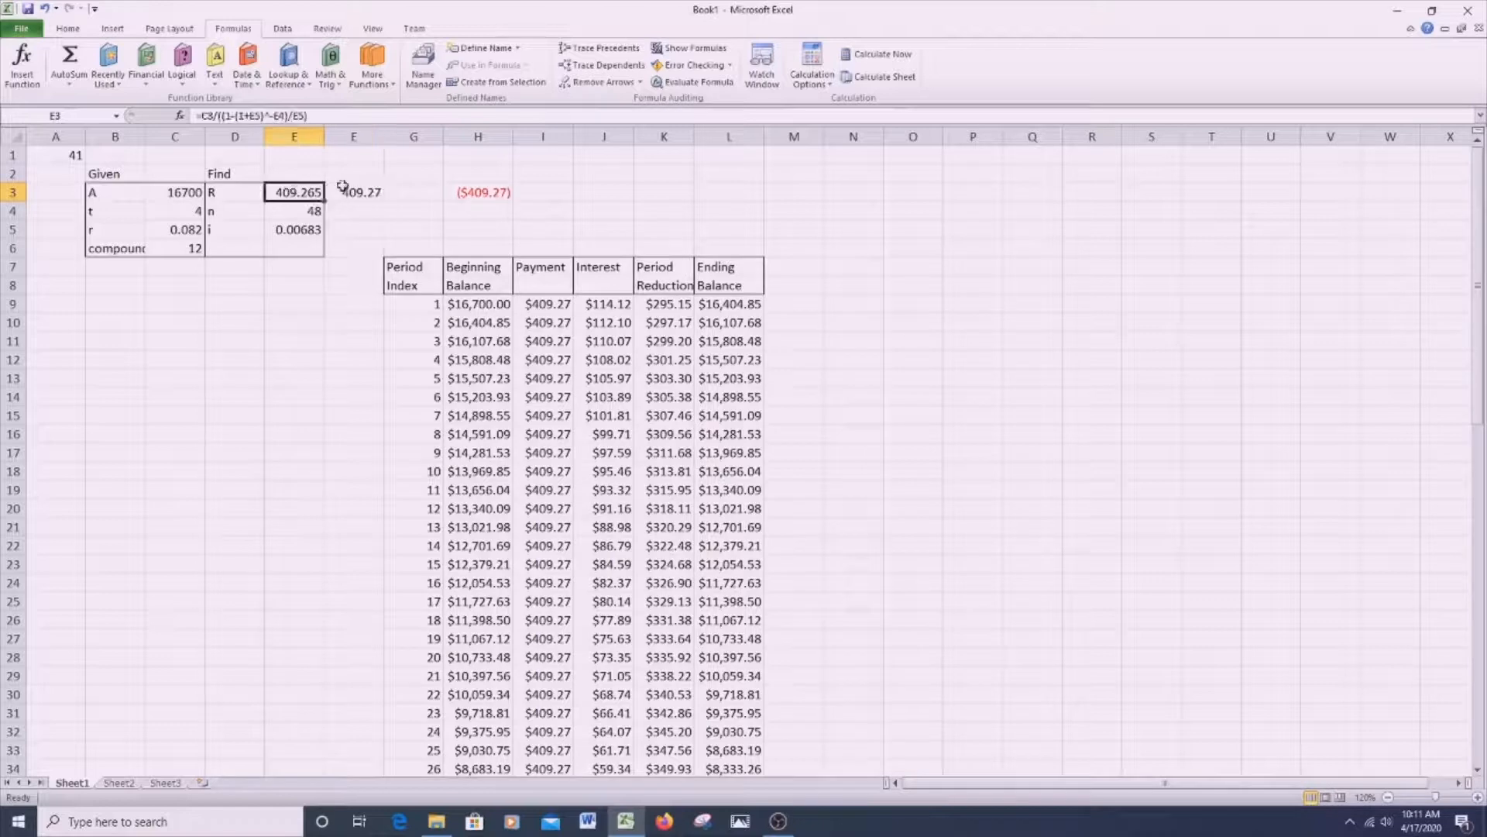
{"action": "left_click", "coordinate": [488, 195]}
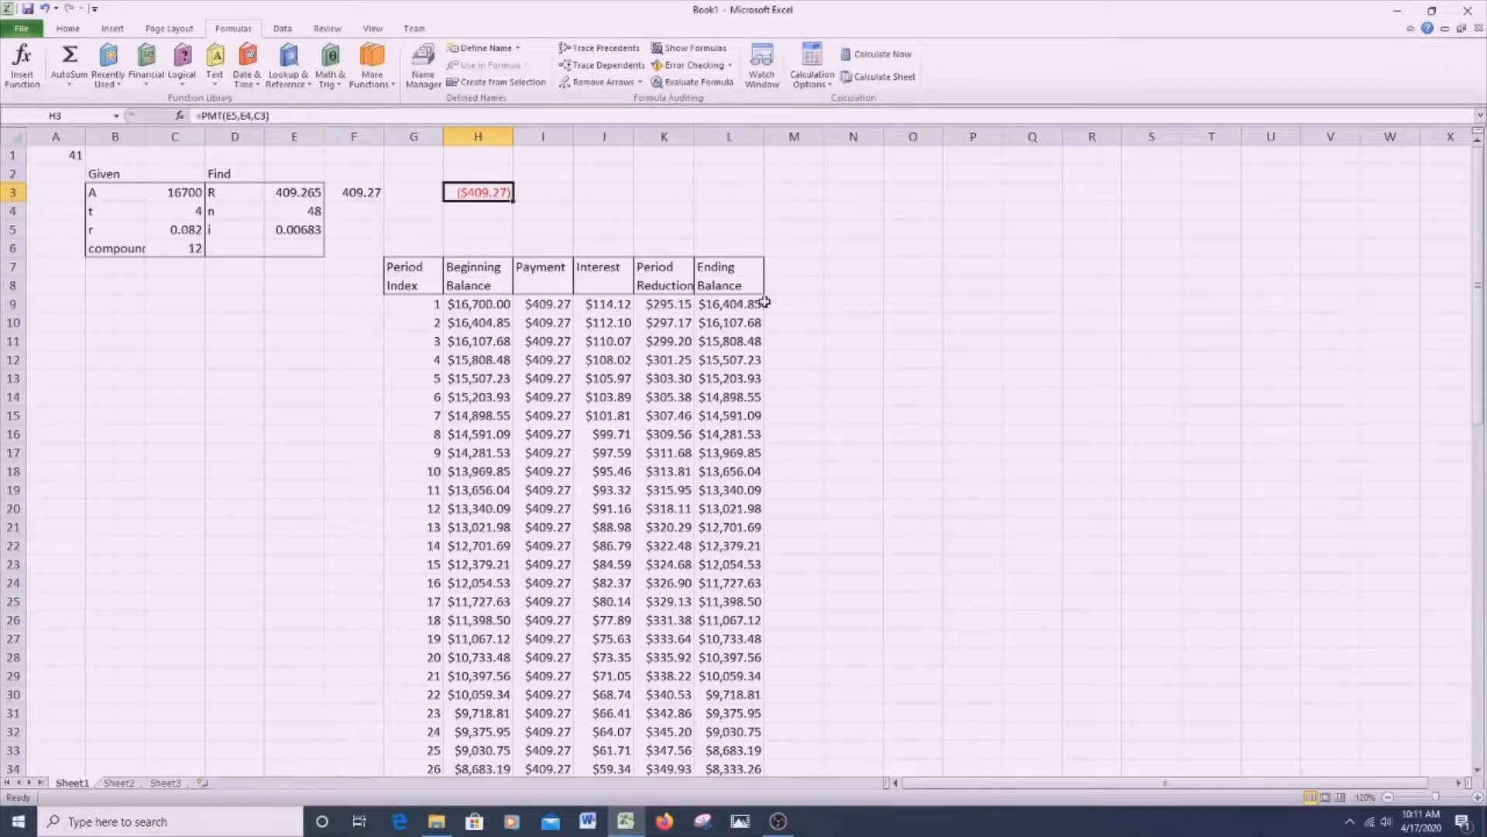
- Review the table's column headings and the period 1 payment, interest and reduction formulas in I9:K9
{"action": "scroll", "coordinate": [783, 341], "scroll_direction": "down", "scroll_amount": 4}
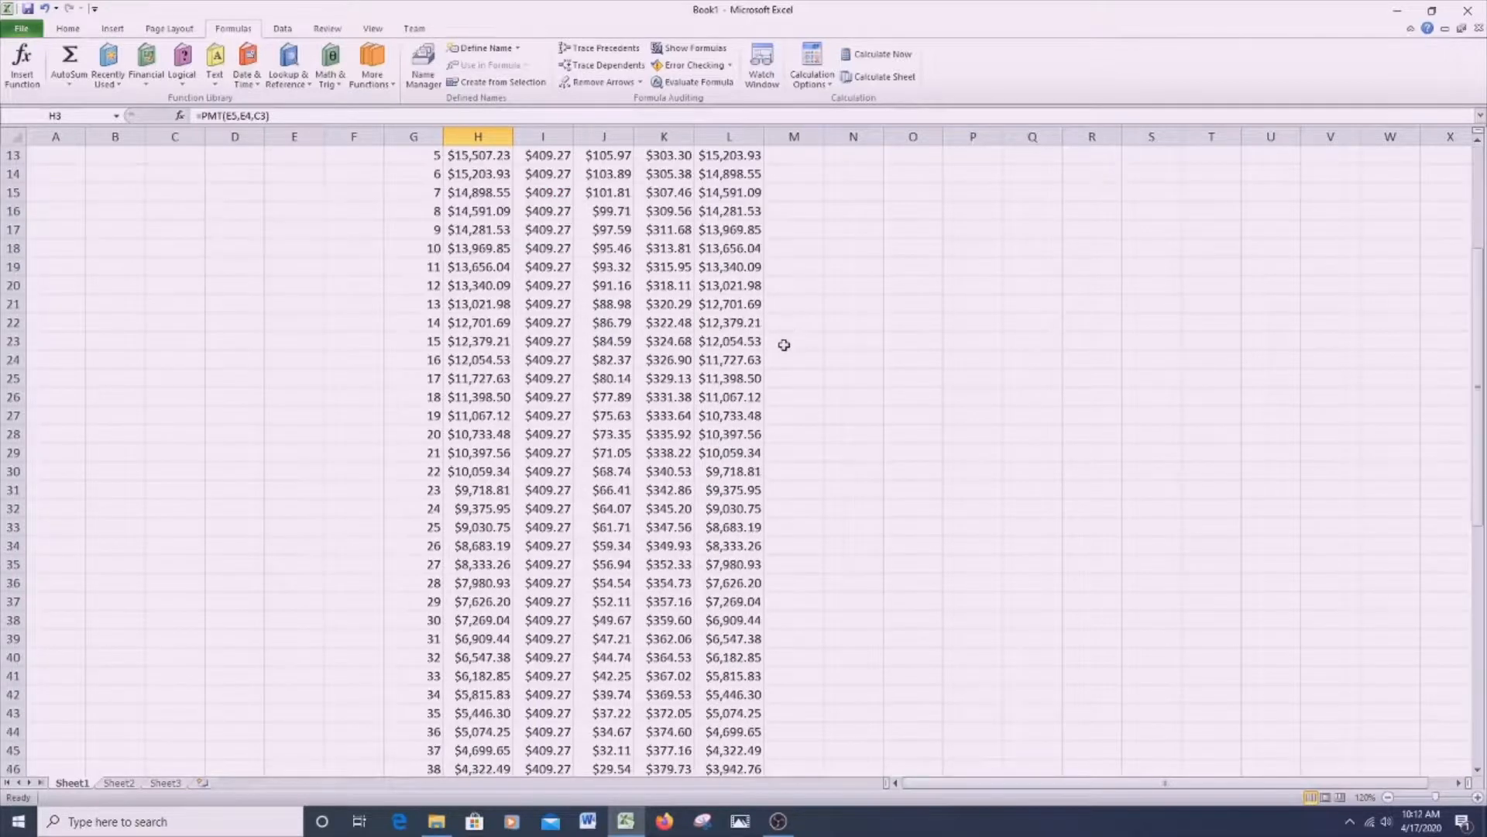
{"action": "scroll", "coordinate": [611, 253], "scroll_direction": "up", "scroll_amount": 4}
{"action": "left_click", "coordinate": [469, 283]}
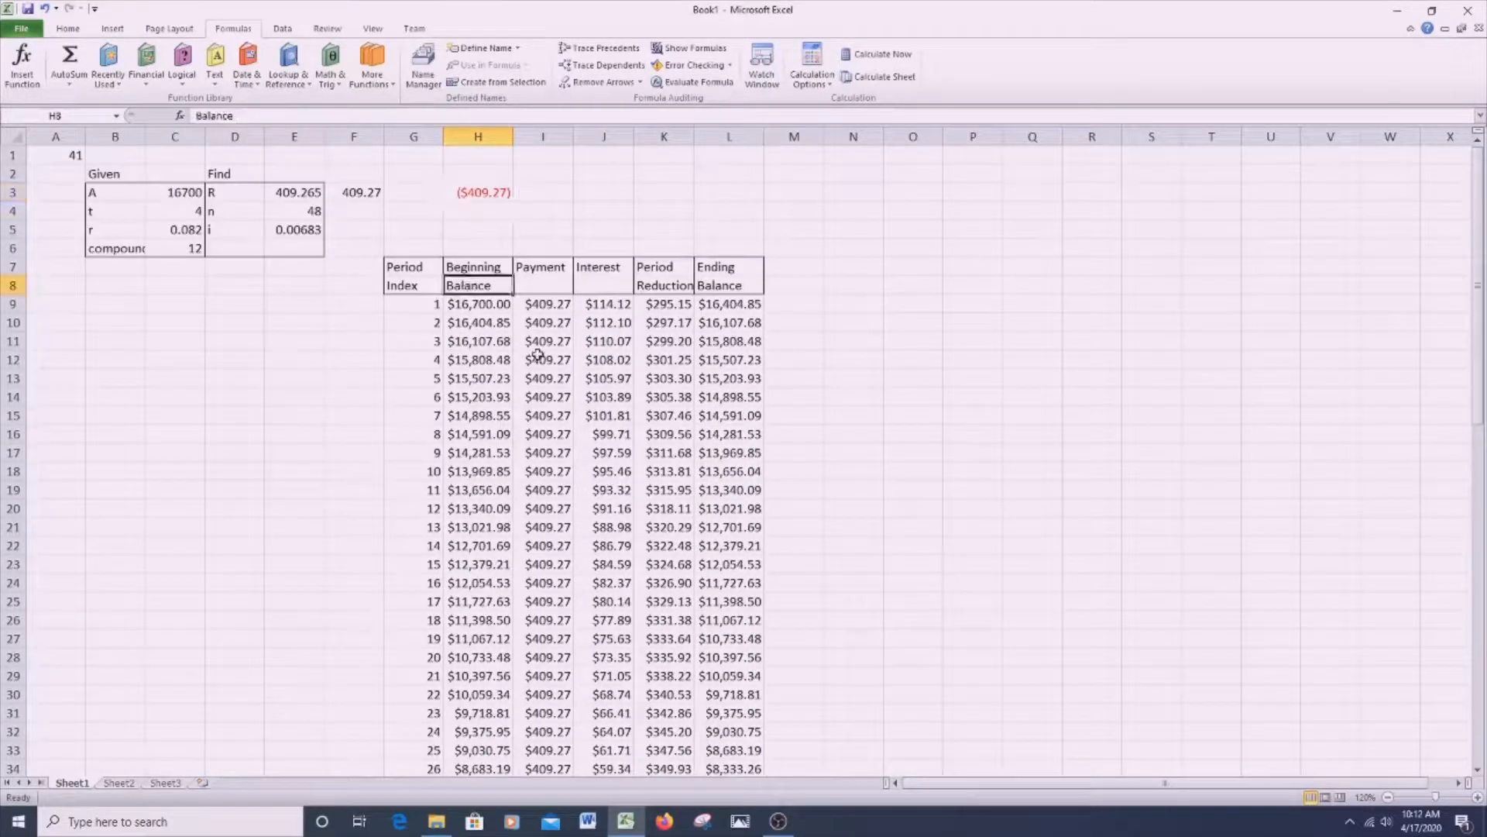
{"action": "left_click", "coordinate": [540, 273]}
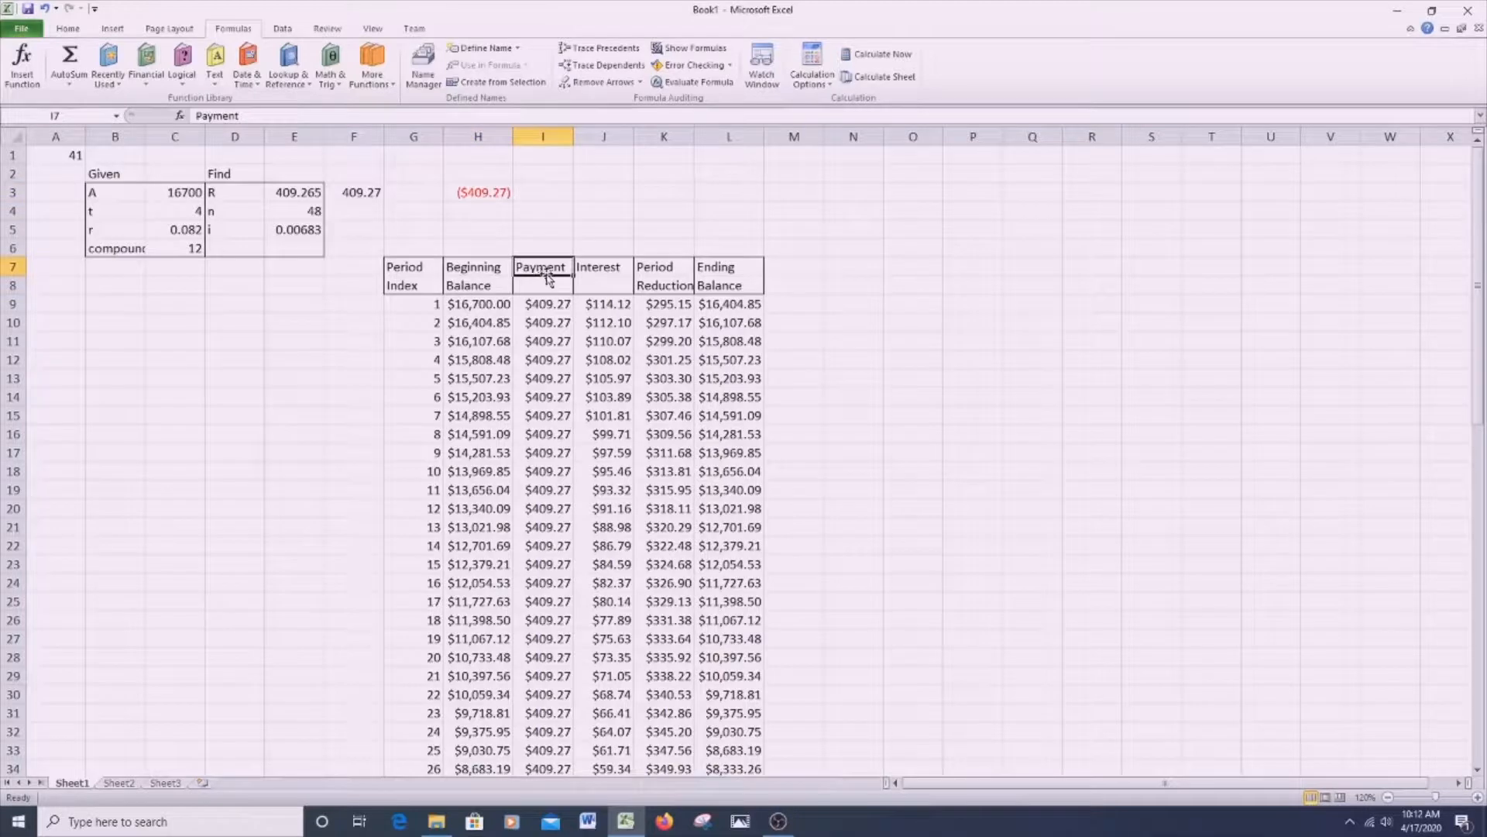
{"action": "left_click", "coordinate": [602, 272]}
{"action": "left_click", "coordinate": [664, 281]}
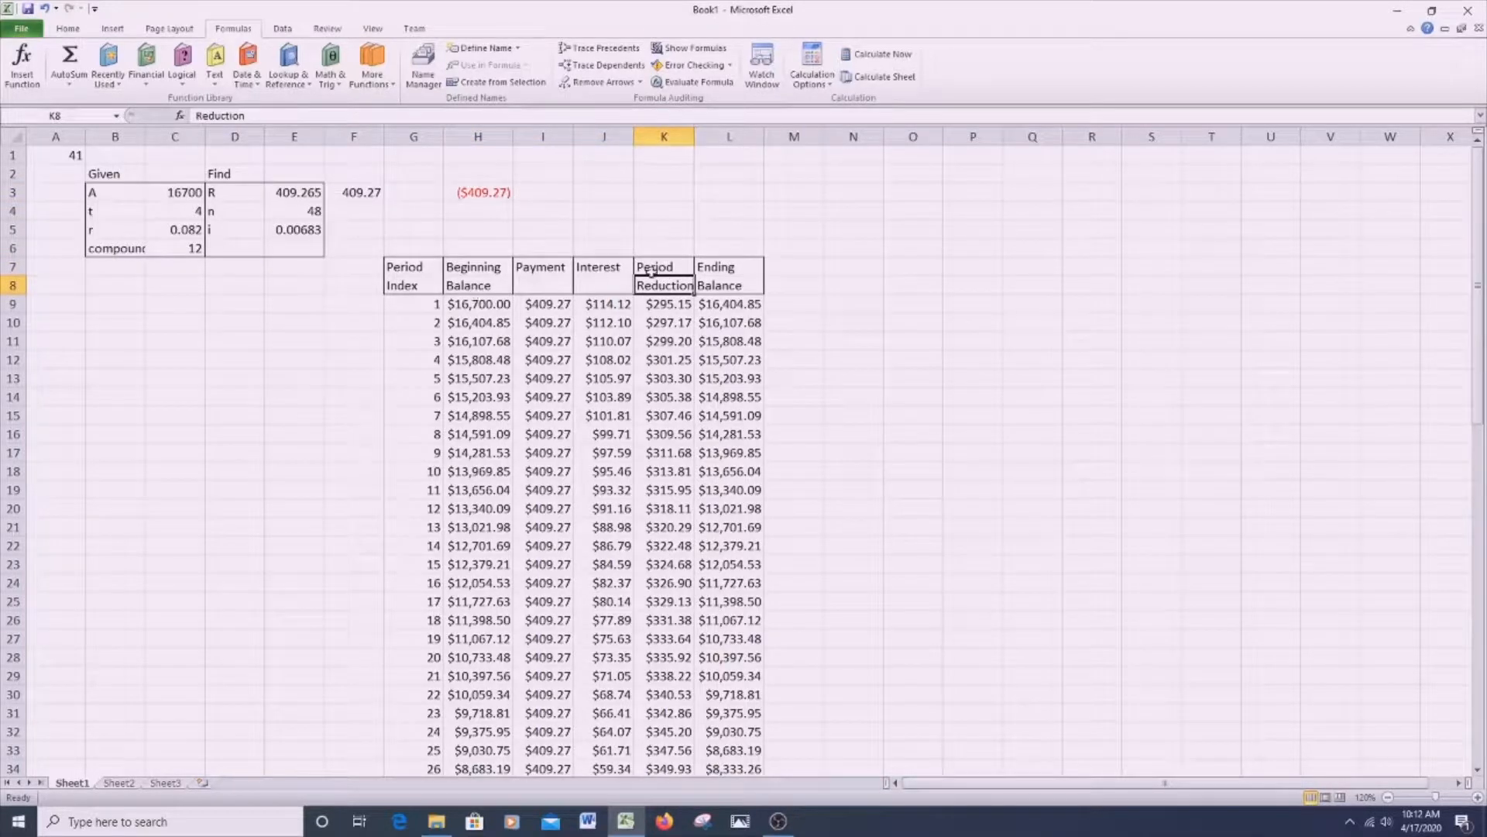
{"action": "left_click", "coordinate": [554, 304]}
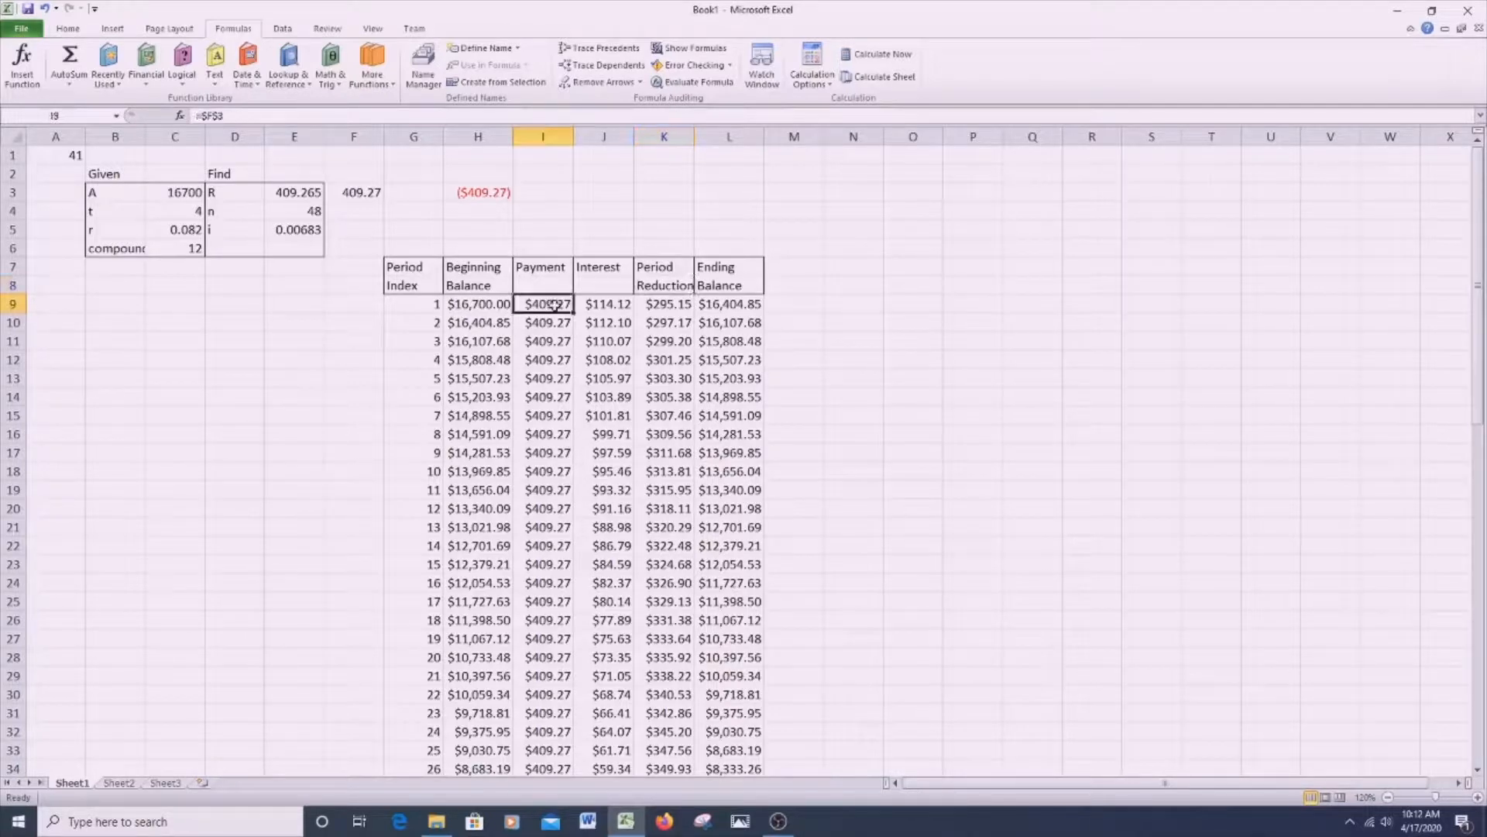
{"action": "left_click", "coordinate": [607, 306]}
{"action": "left_click", "coordinate": [659, 304]}
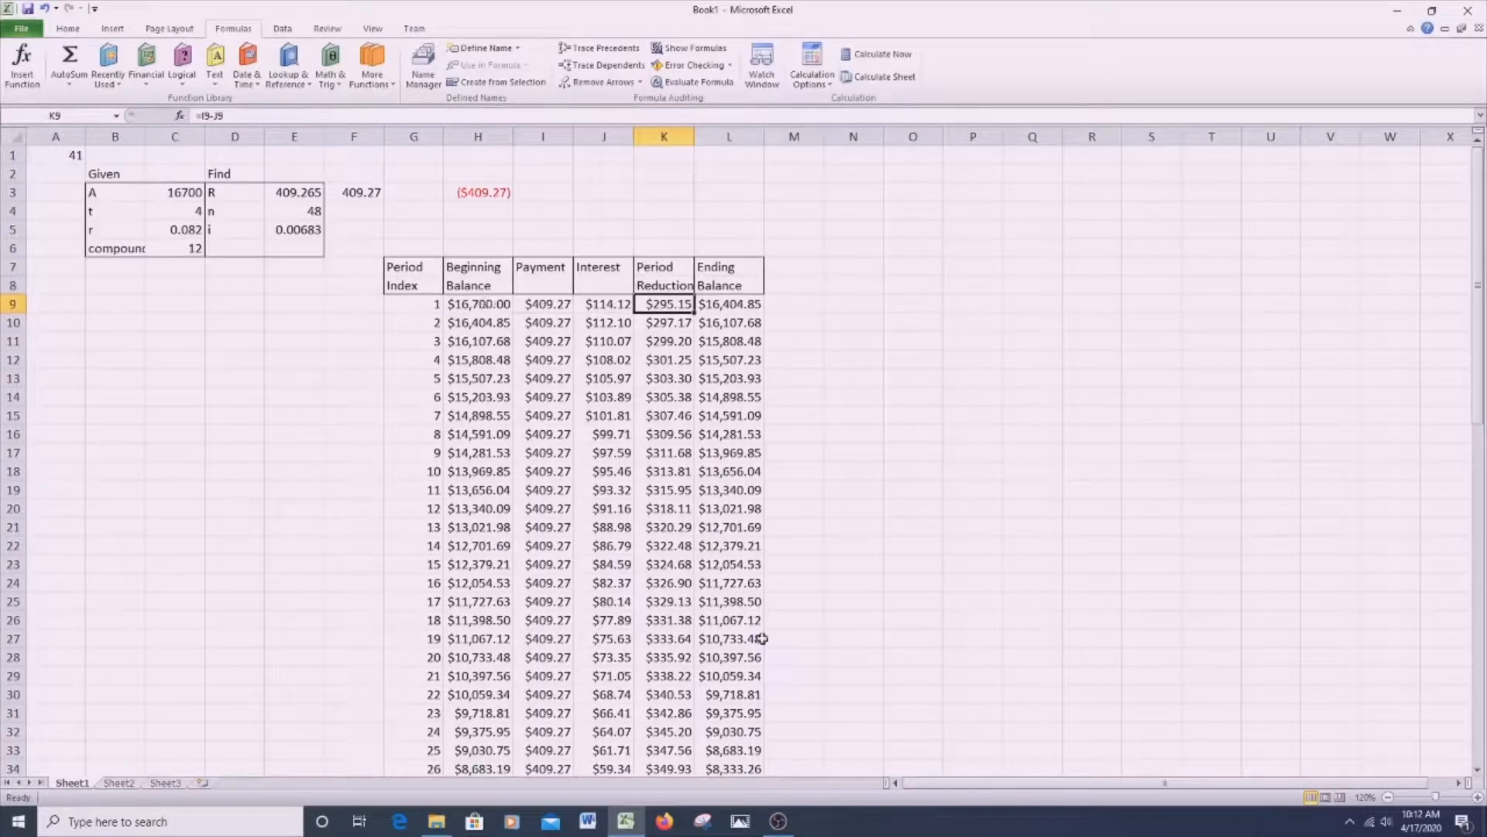
{"action": "left_click", "coordinate": [865, 304]}
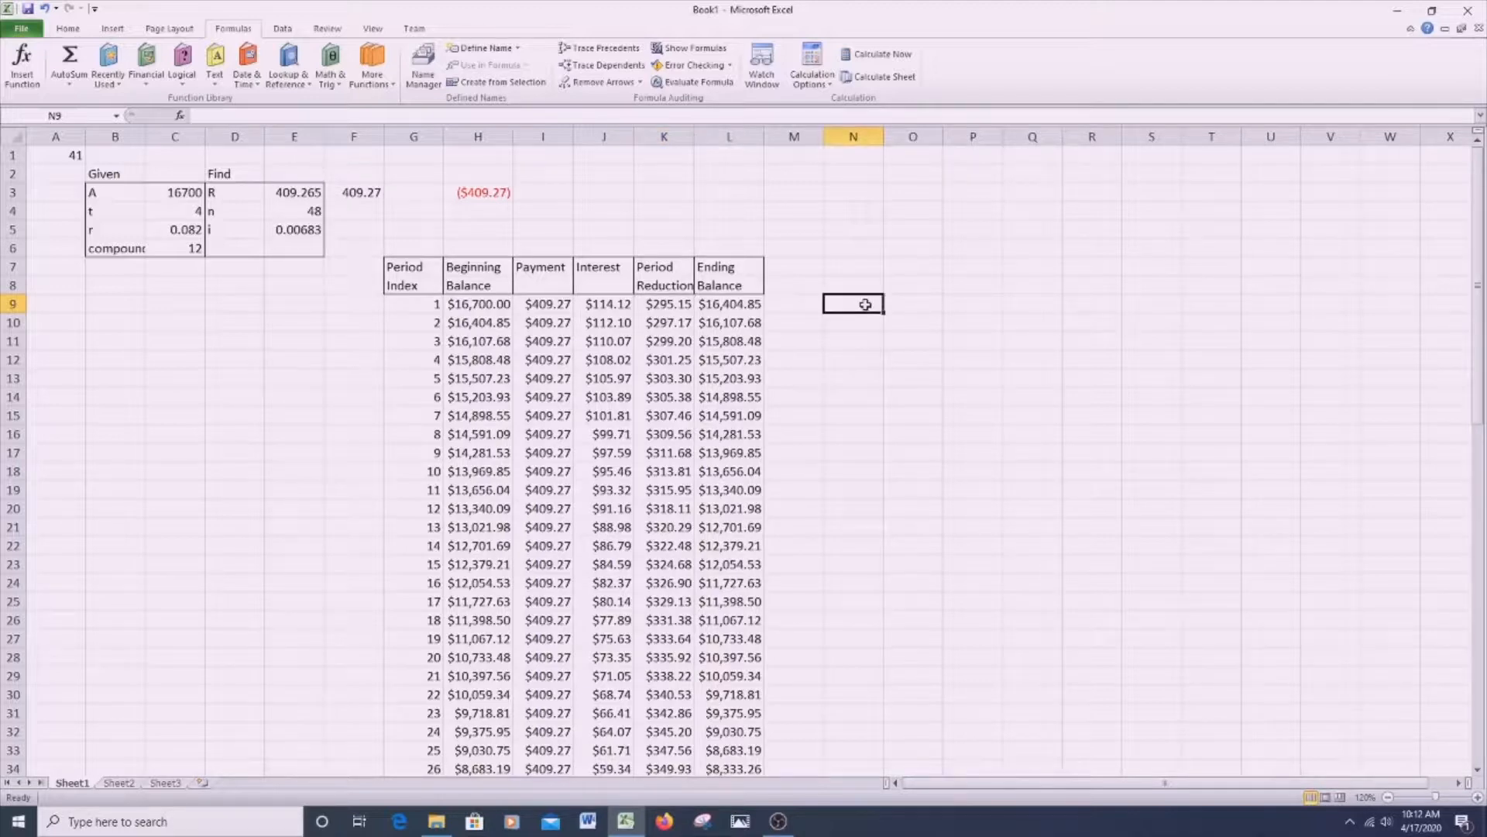
- Total the first 12 periods' interest in N20 with =SUM(J9:J20) and widen column N to fit the amount
{"action": "left_click", "coordinate": [874, 510]}
{"action": "type", "text": "=sum("}
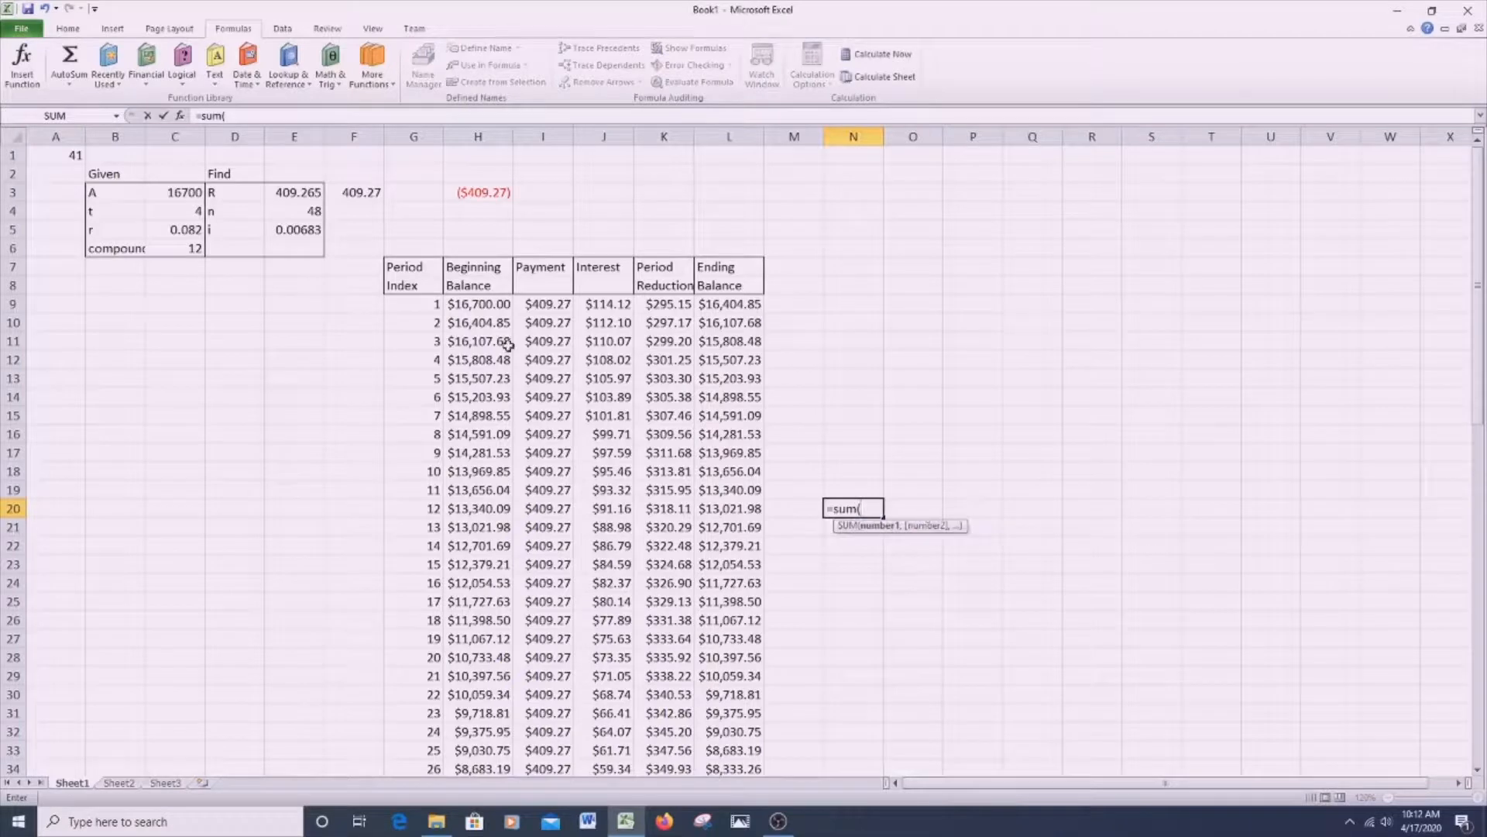
{"action": "left_click_drag", "start_coordinate": [589, 302], "coordinate": [620, 501]}
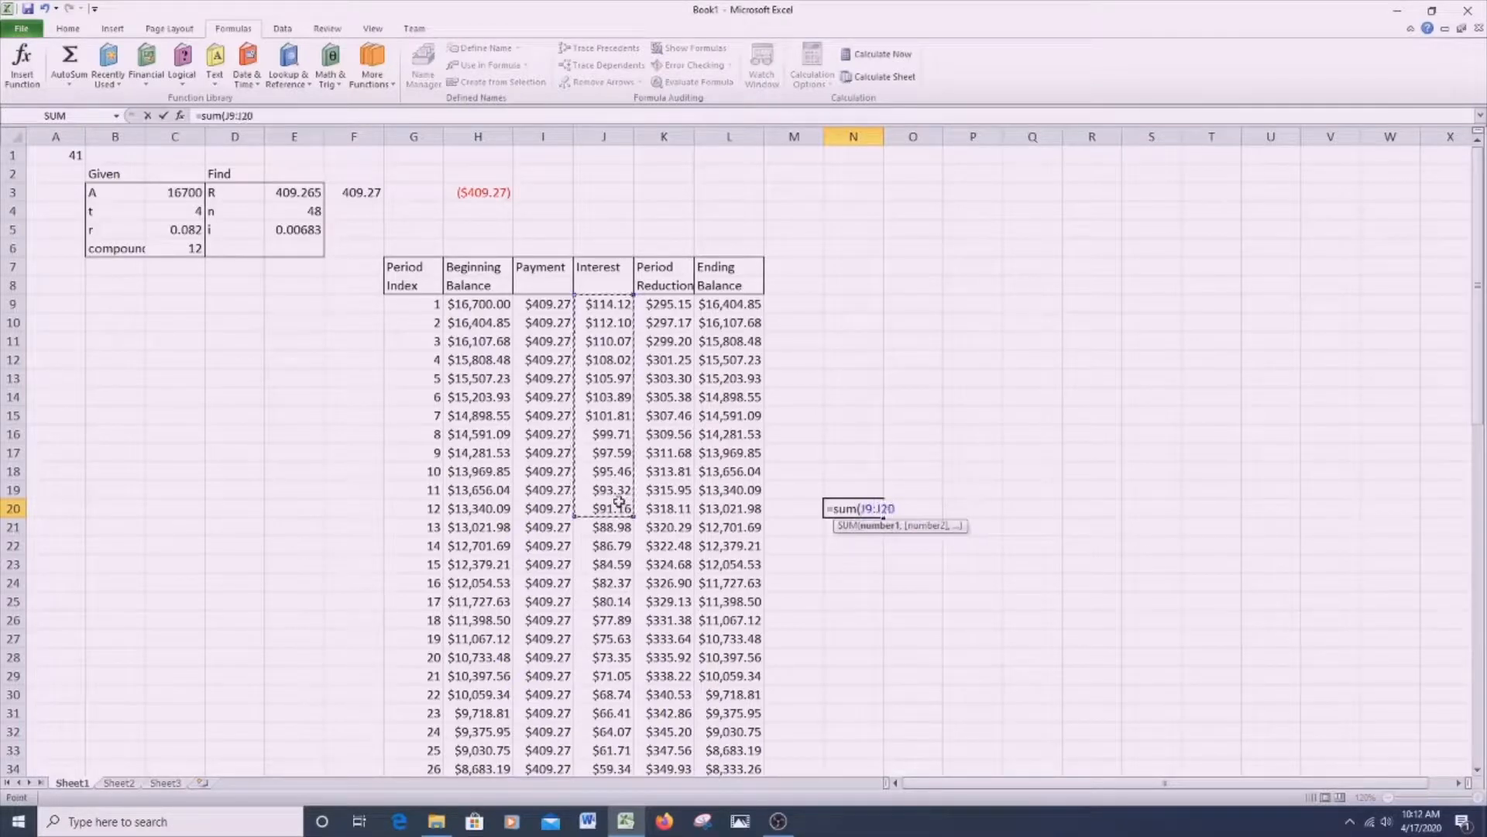
{"action": "key", "text": "Return"}
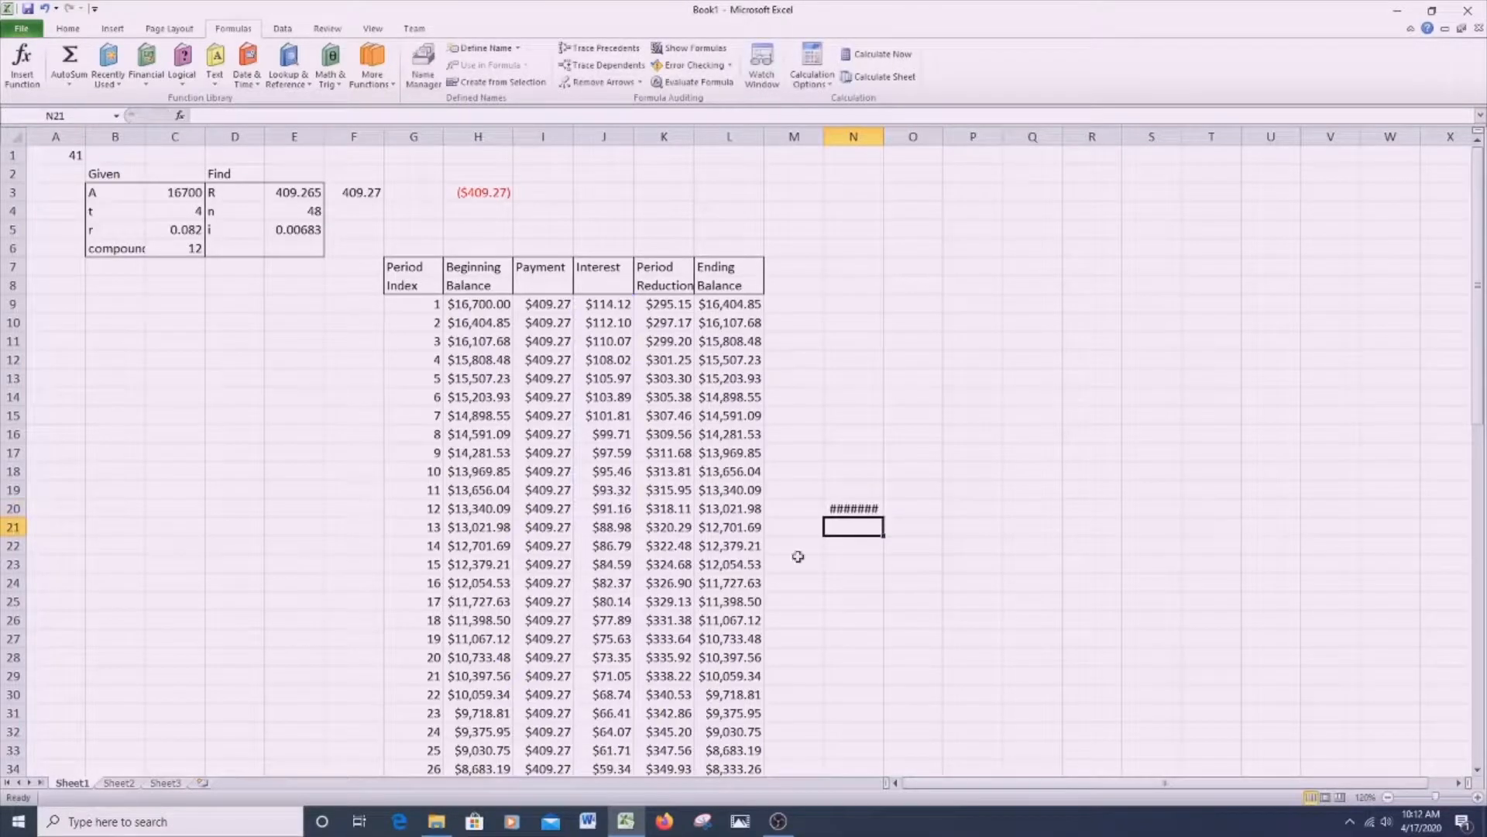
{"action": "left_click_drag", "start_coordinate": [883, 142], "coordinate": [888, 142]}
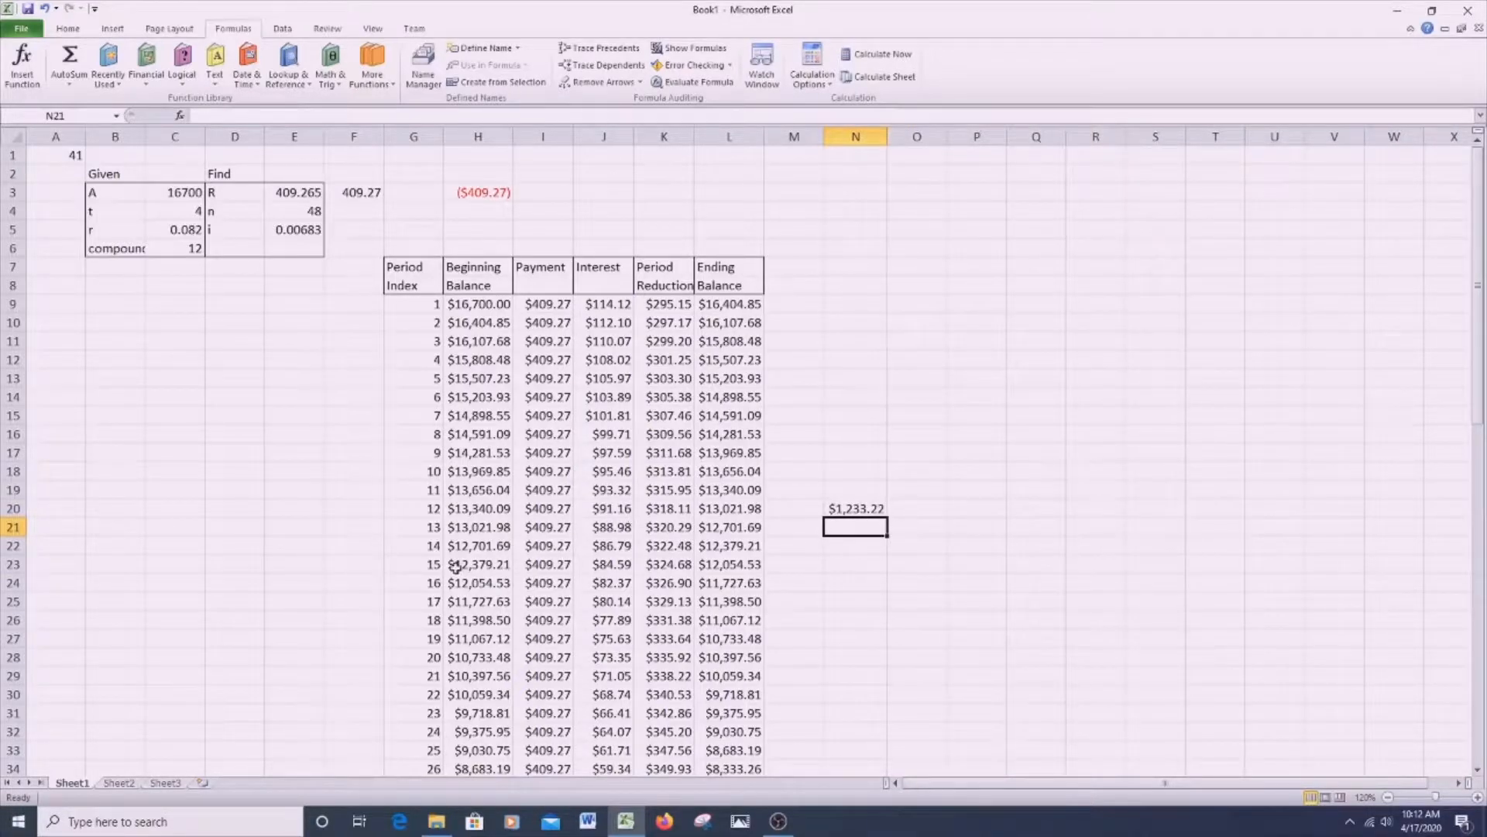
- Total the second year's interest, periods 13 to 24, in N32 with =SUM(J21:J32)
{"action": "left_click", "coordinate": [850, 734]}
{"action": "type", "text": "=sum"}
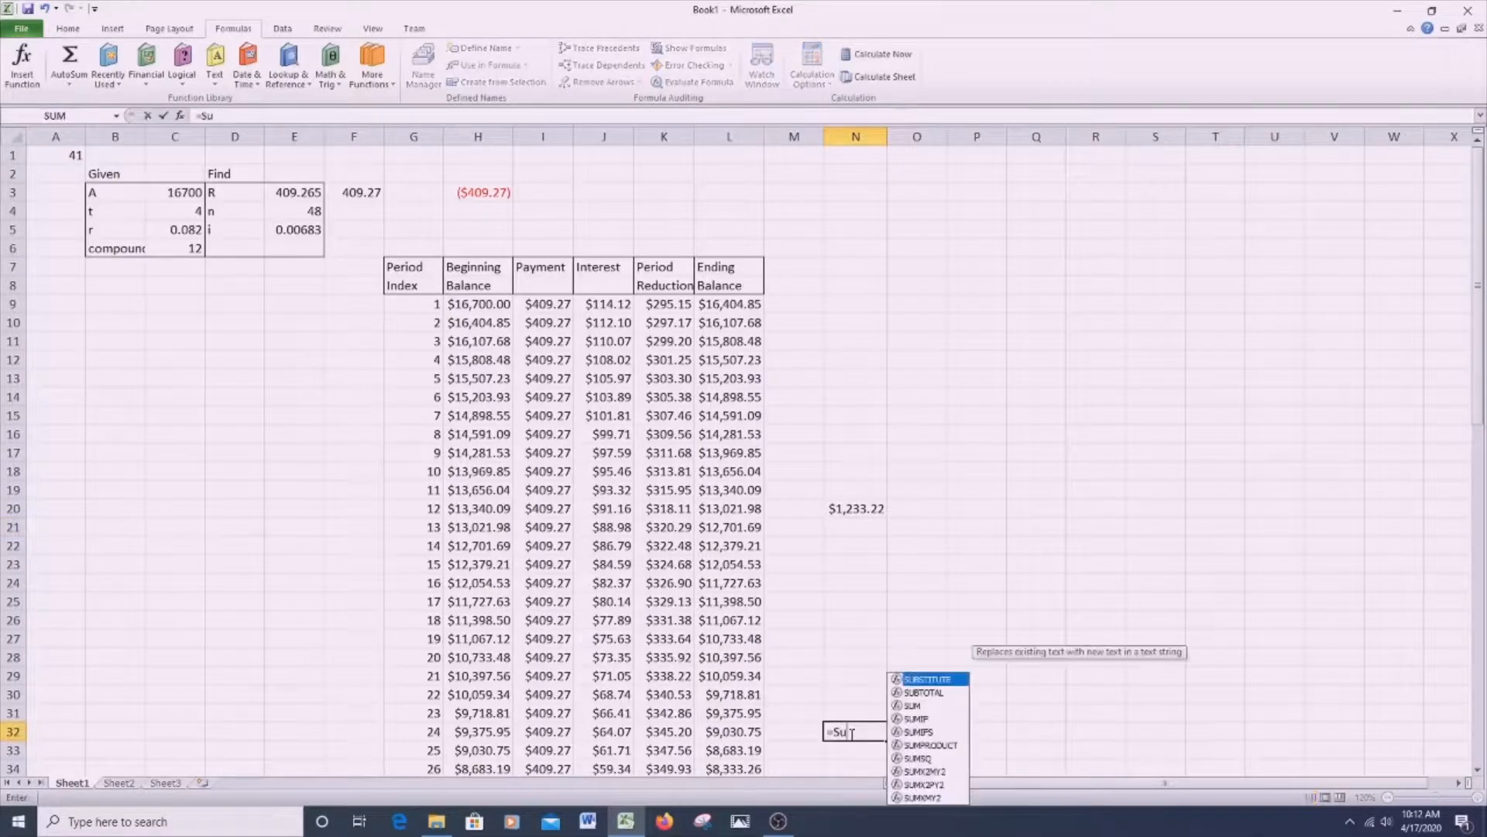
{"action": "key", "text": "BackSpace"}
{"action": "key", "text": "BackSpace"}
{"action": "key", "text": "BackSpace"}
{"action": "type", "text": "sum("}
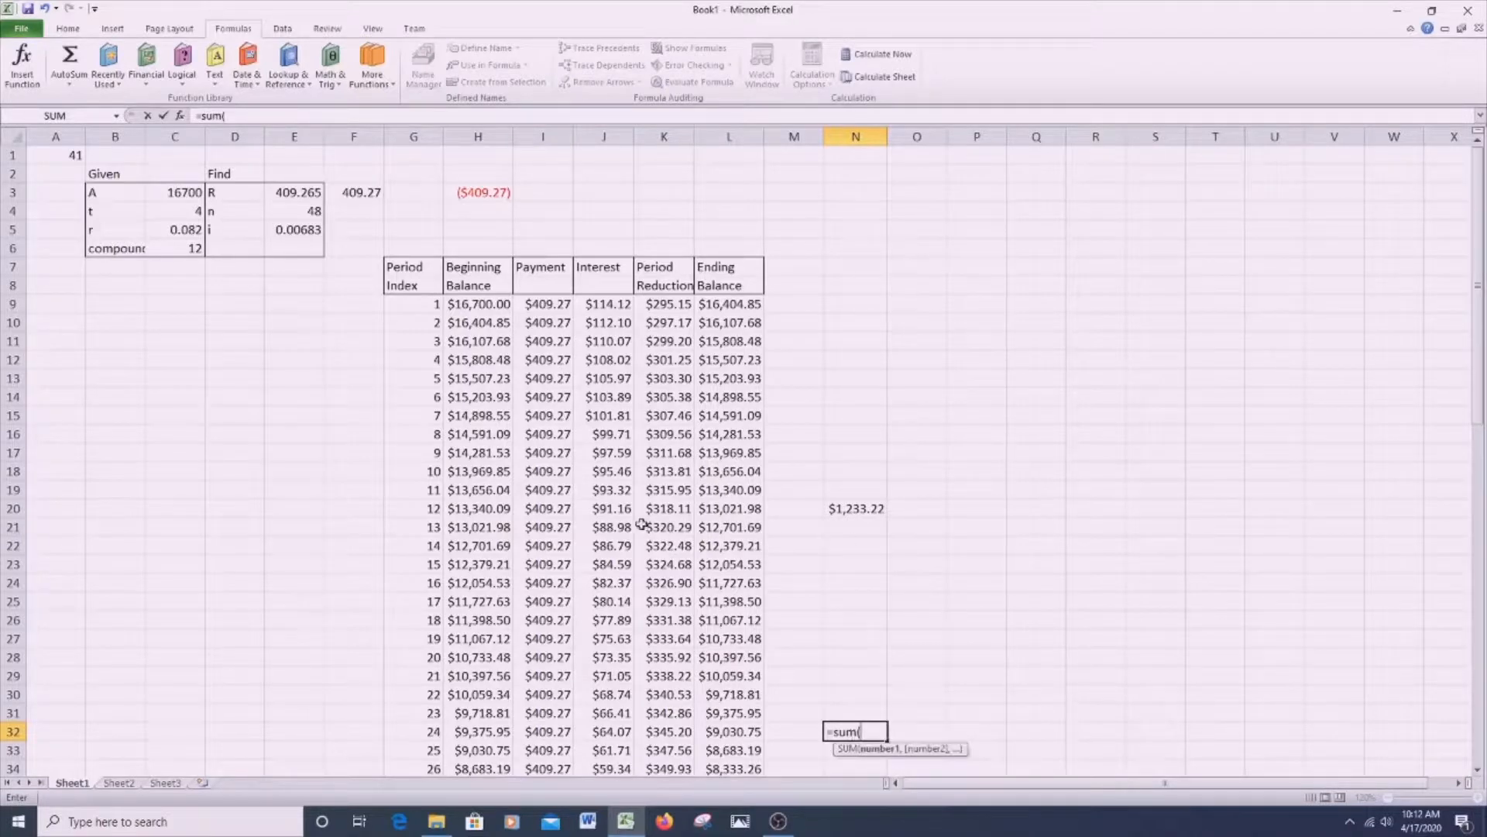
{"action": "left_click_drag", "start_coordinate": [616, 525], "coordinate": [613, 730]}
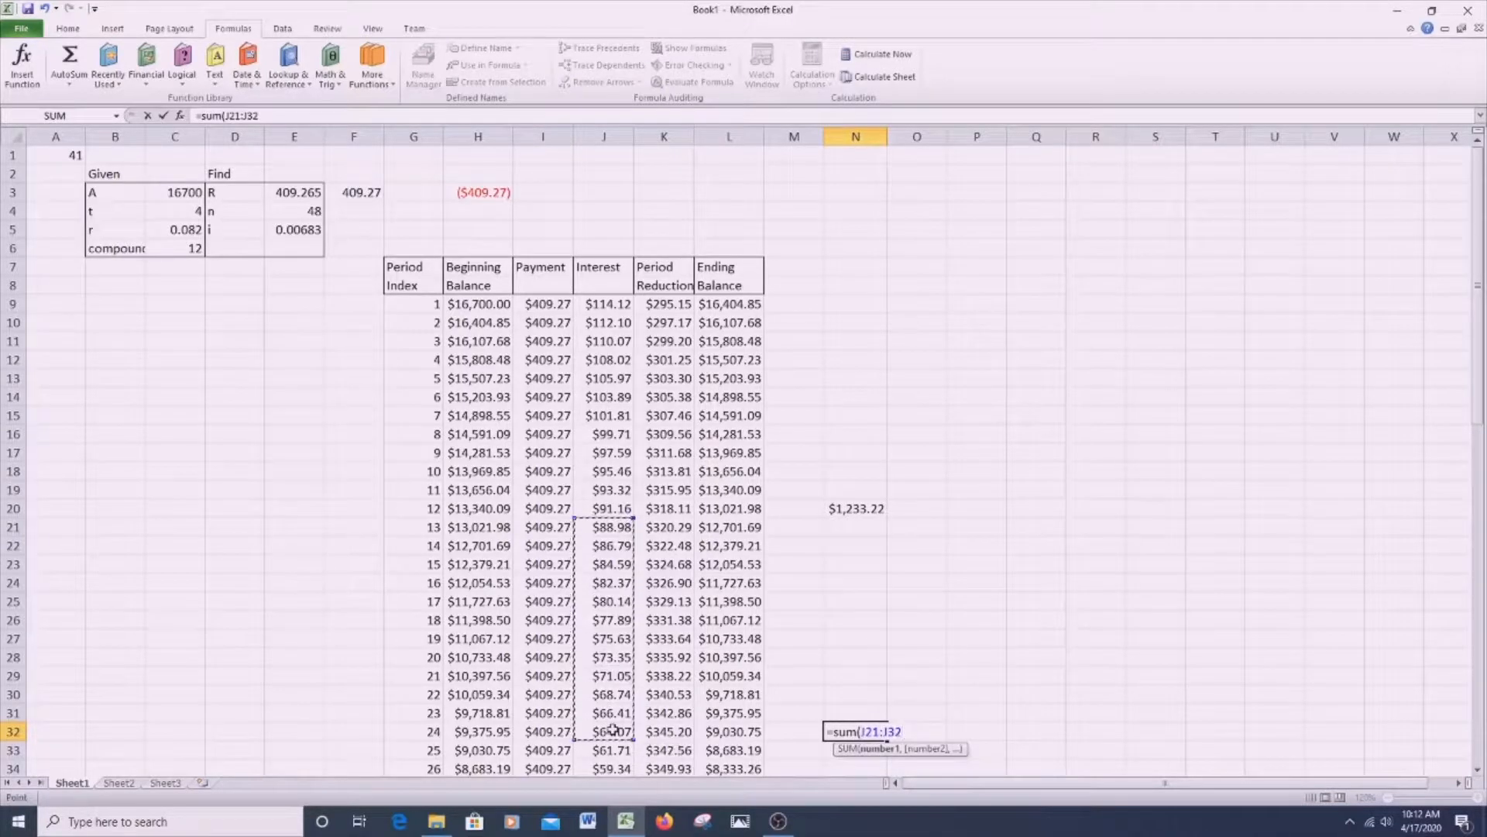
{"action": "type", "text": ")"}
{"action": "key", "text": "Return"}
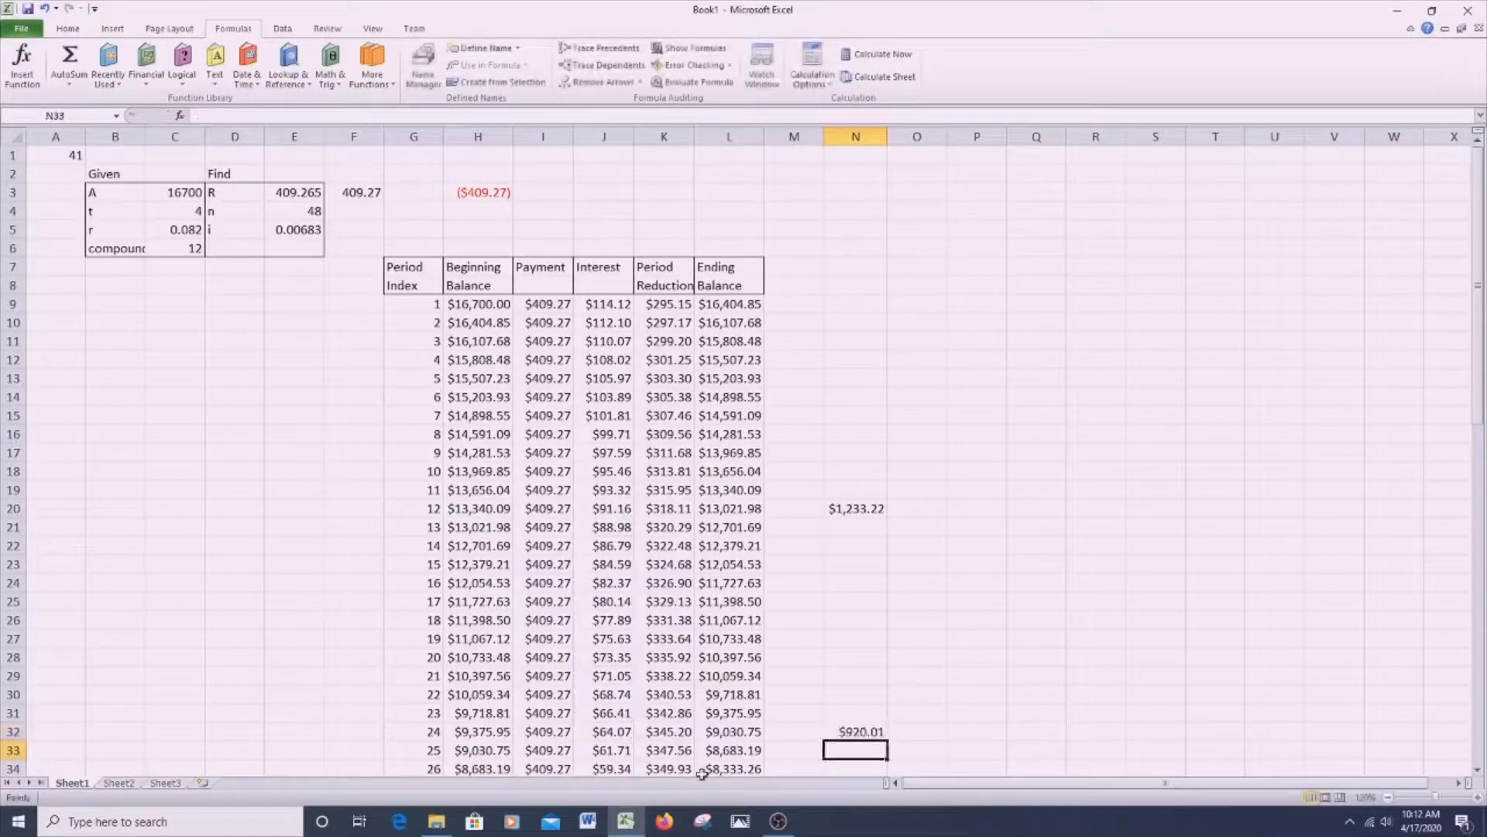
- Total the third year's interest, periods 25 to 36, in N44 with =SUM(J33:J44)
{"action": "scroll", "coordinate": [840, 691], "scroll_direction": "down", "scroll_amount": 5}
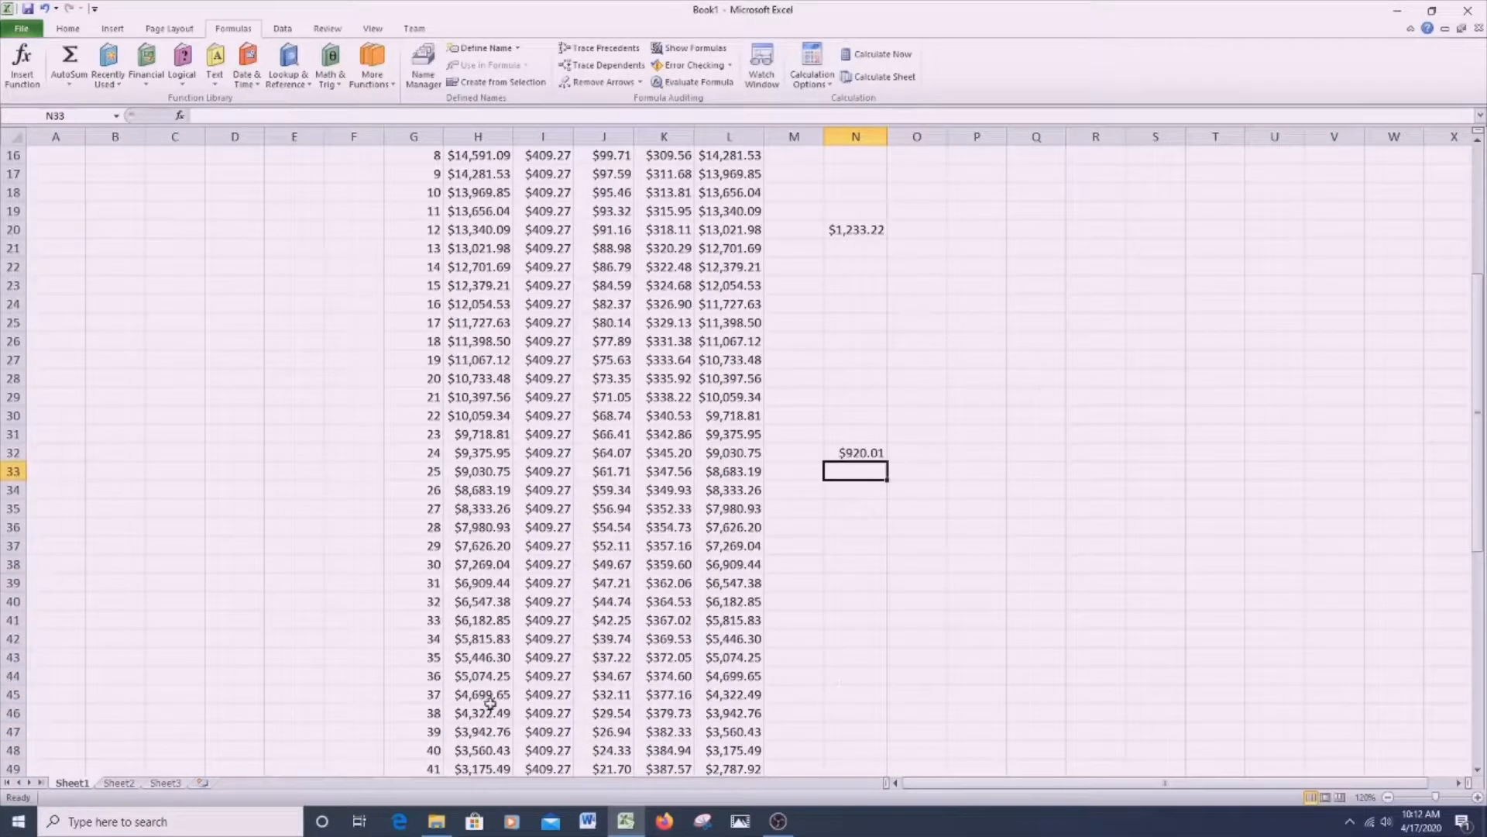
{"action": "left_click", "coordinate": [866, 673]}
{"action": "type", "text": "="}
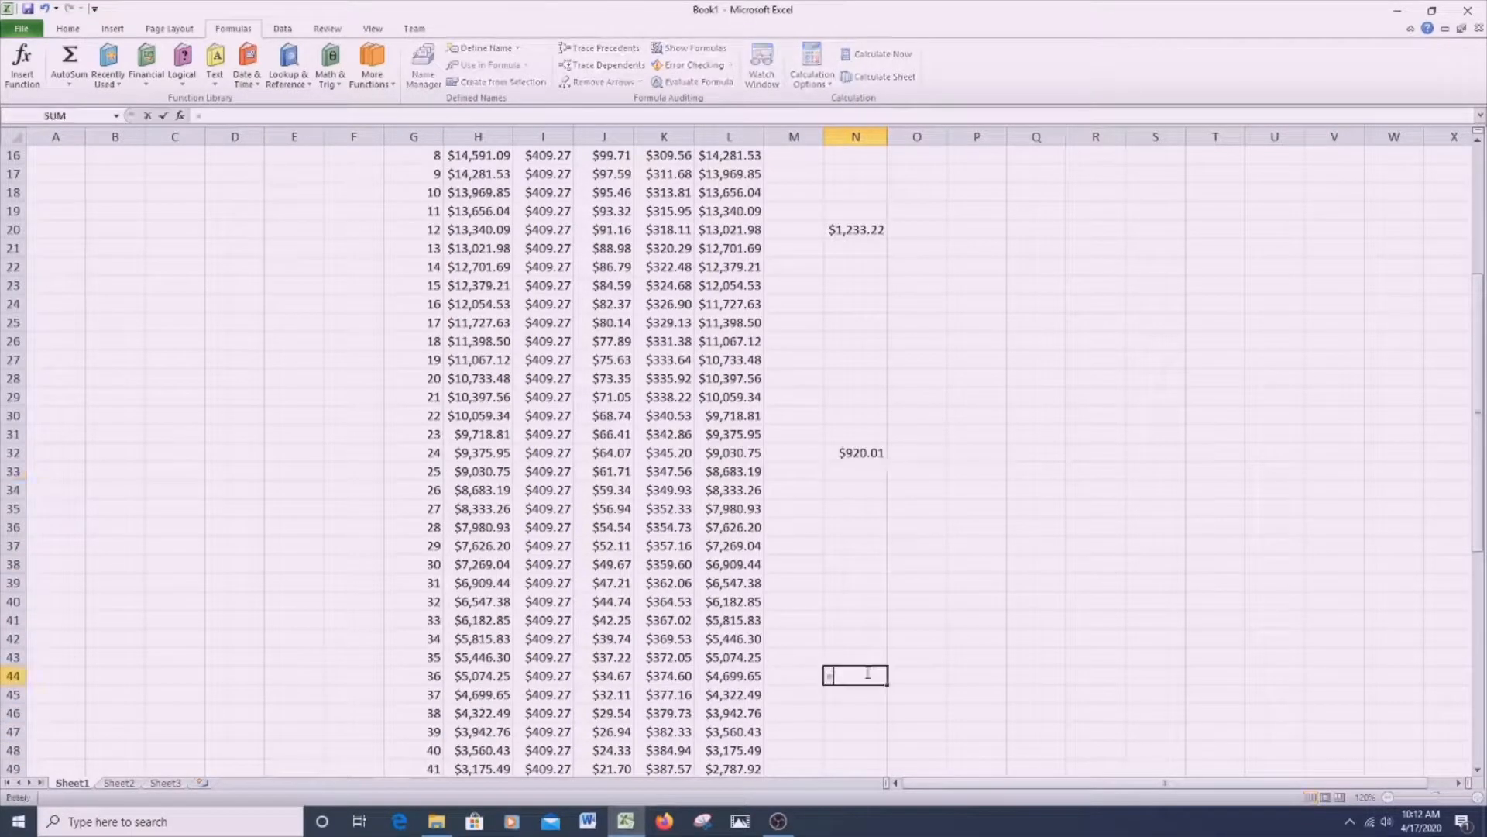
{"action": "type", "text": "sum("}
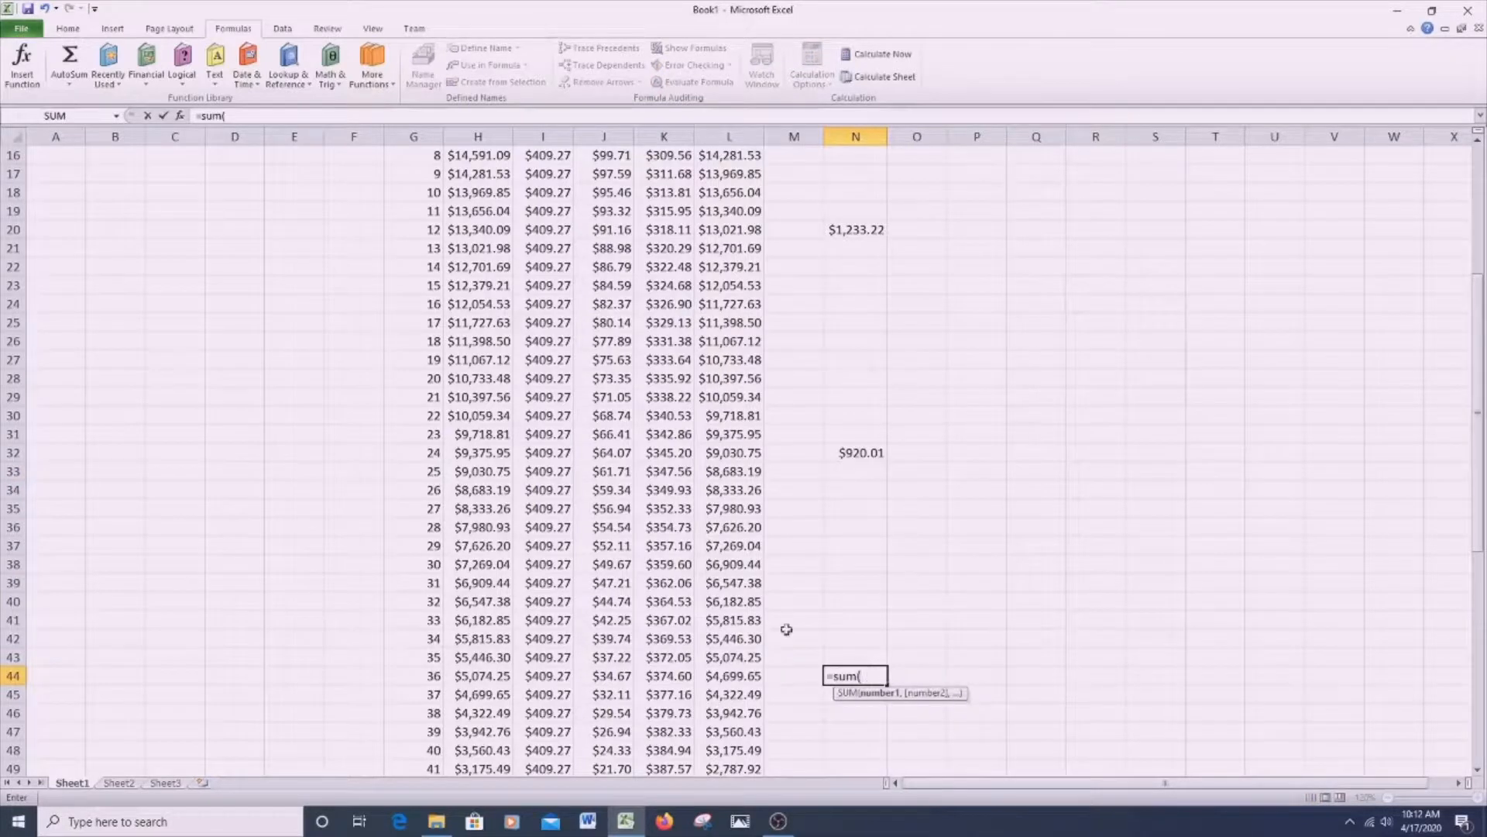
{"action": "left_click_drag", "start_coordinate": [615, 469], "coordinate": [634, 667]}
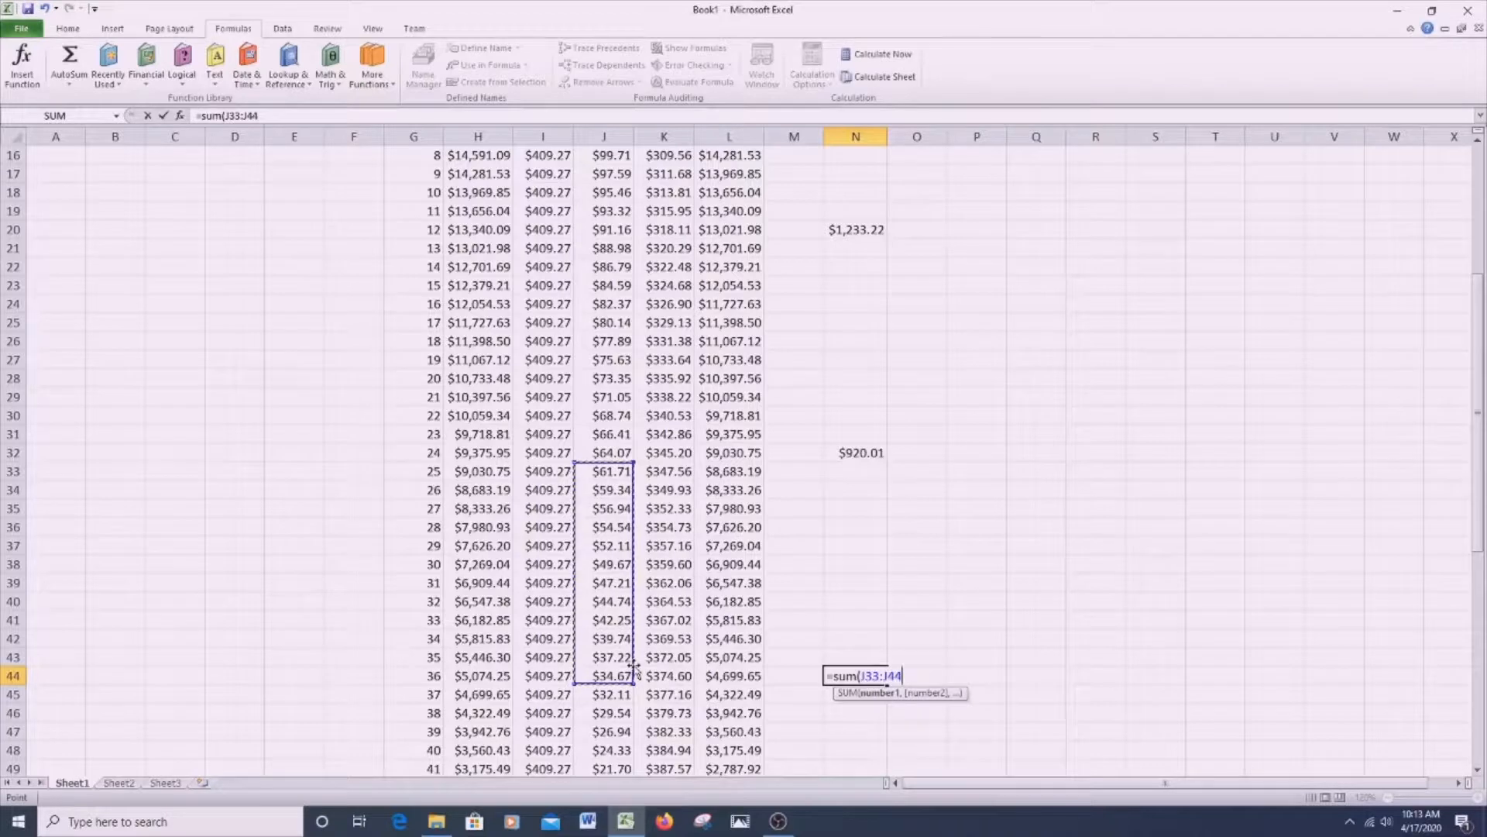
{"action": "type", "text": ")"}
{"action": "key", "text": "Return"}
- Total the fourth year's interest, periods 37 to 48, in N56 with =SUM(J45:J56)
{"action": "scroll", "coordinate": [822, 663], "scroll_direction": "down", "scroll_amount": 4}
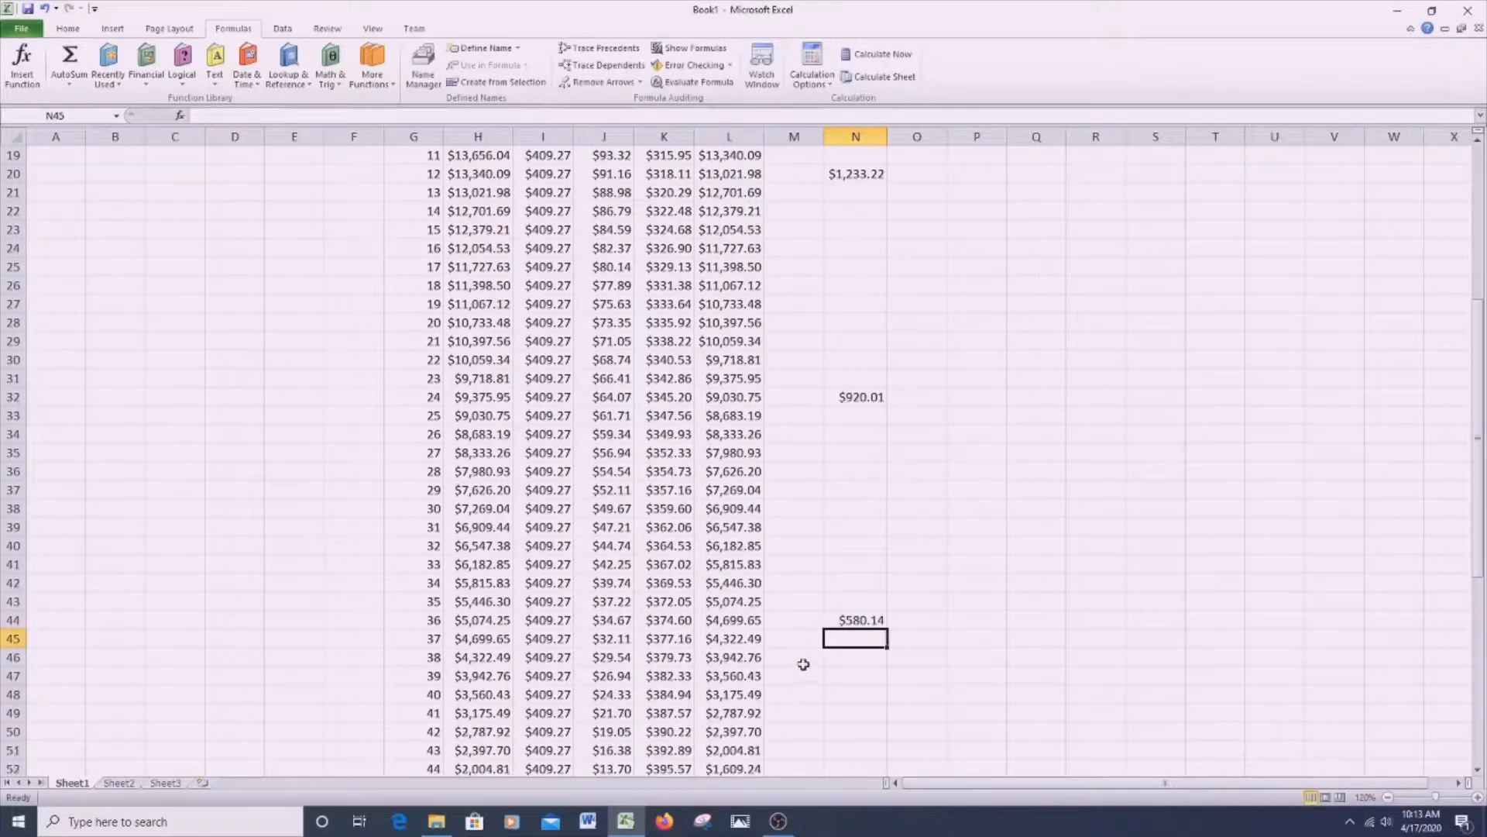
{"action": "left_click", "coordinate": [874, 675]}
{"action": "type", "text": "=sum("}
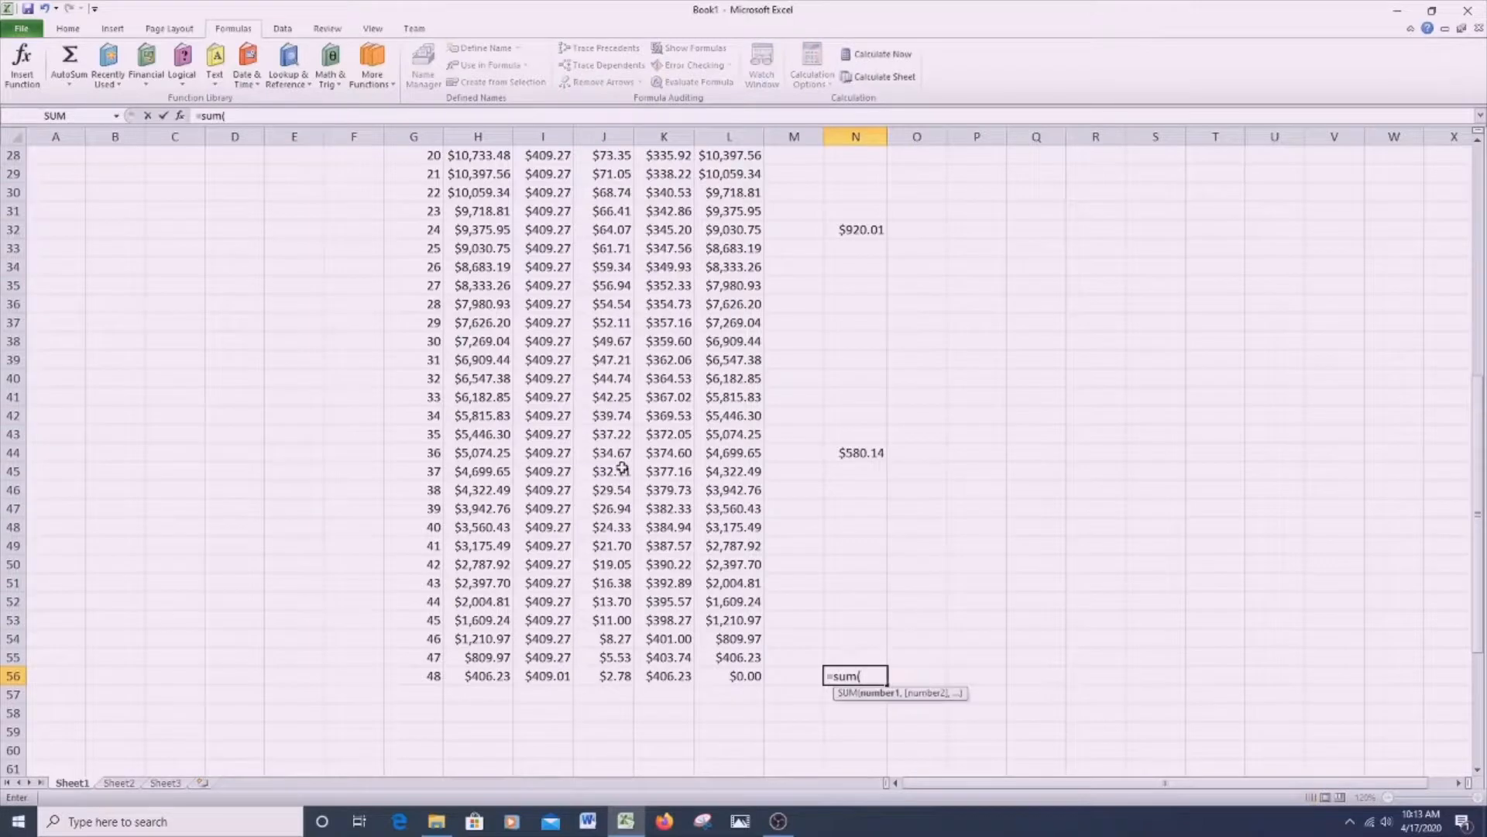
{"action": "left_click_drag", "start_coordinate": [622, 467], "coordinate": [620, 676]}
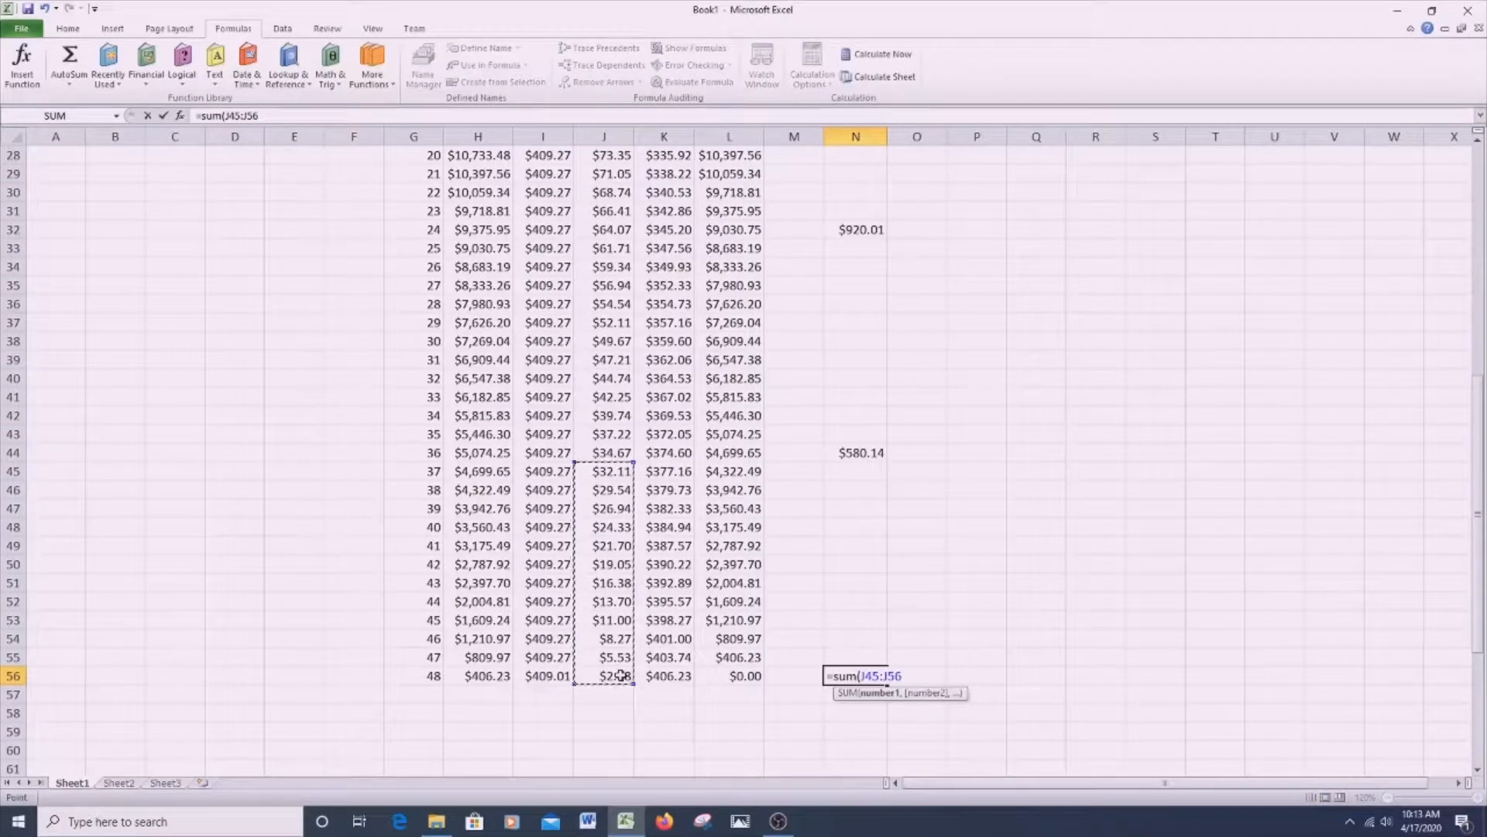
{"action": "type", "text": ")"}
{"action": "key", "text": "Return"}
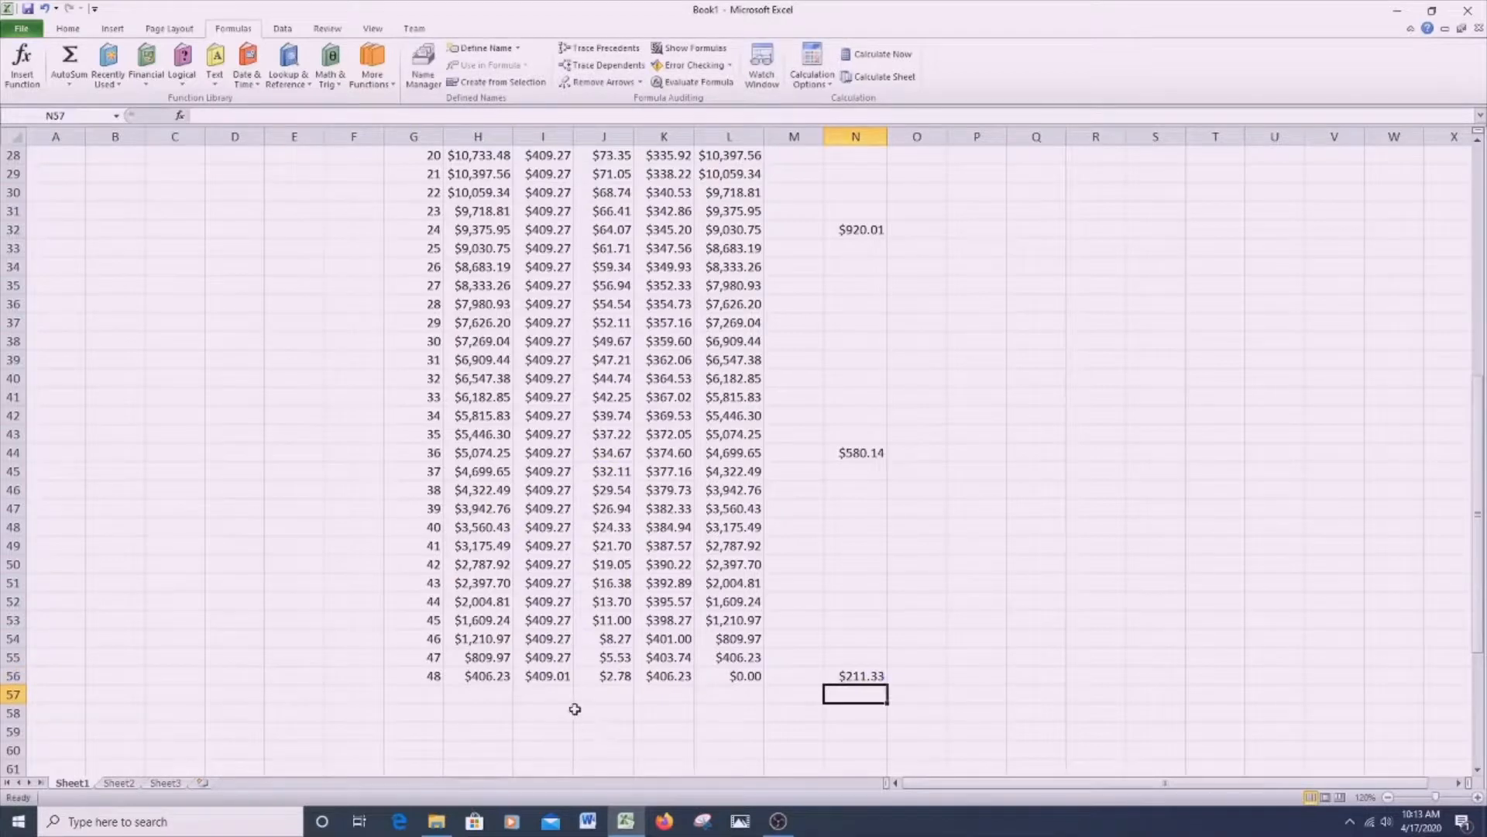
- Total the interest of all 48 periods in J58 with =SUM(J9:J56) and widen column J to fit the amount
{"action": "left_click", "coordinate": [625, 716]}
{"action": "type", "text": "=sum("}
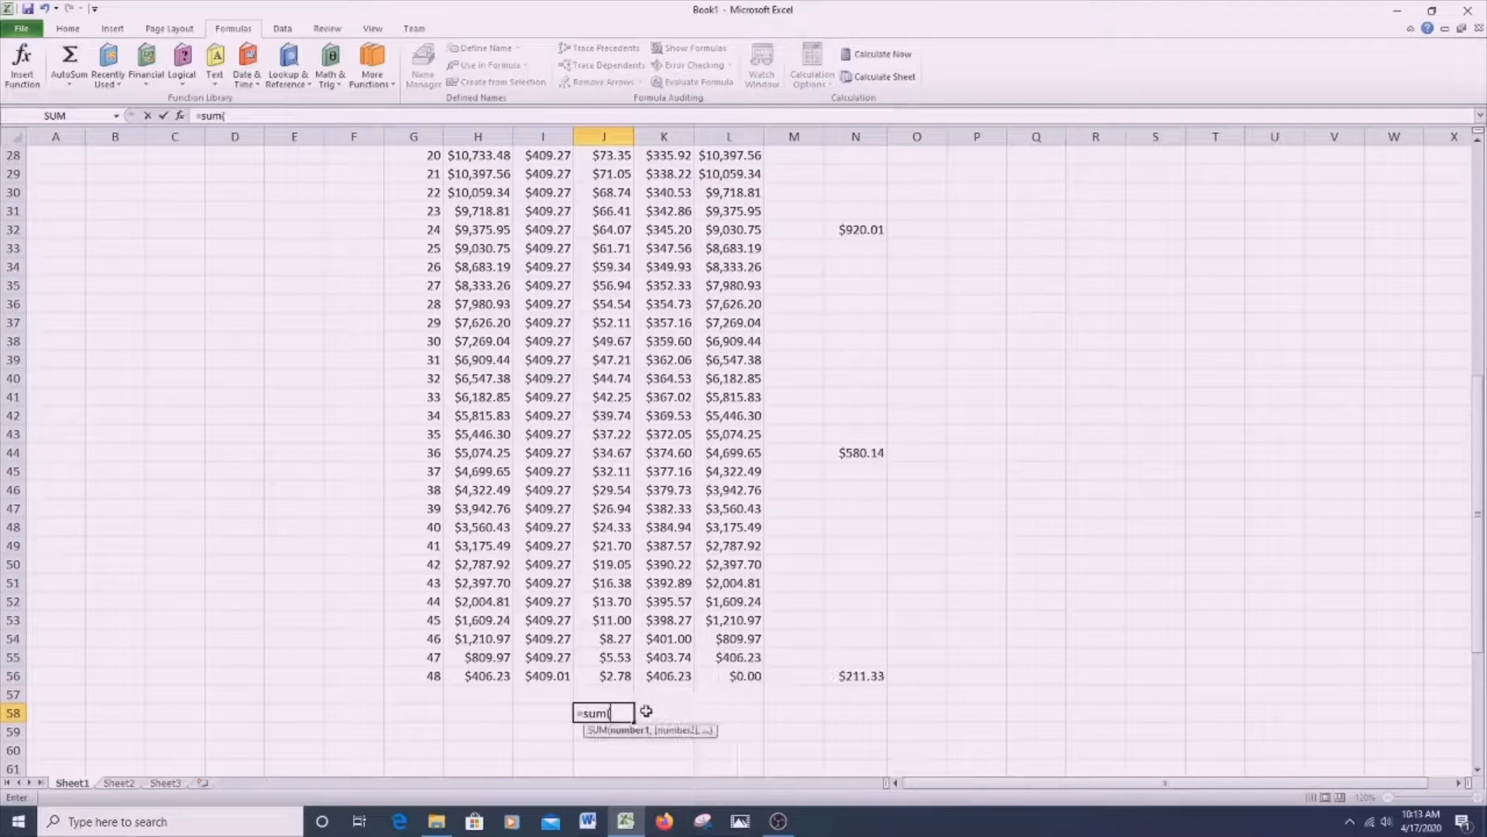
{"action": "left_click_drag", "start_coordinate": [612, 675], "coordinate": [613, 208]}
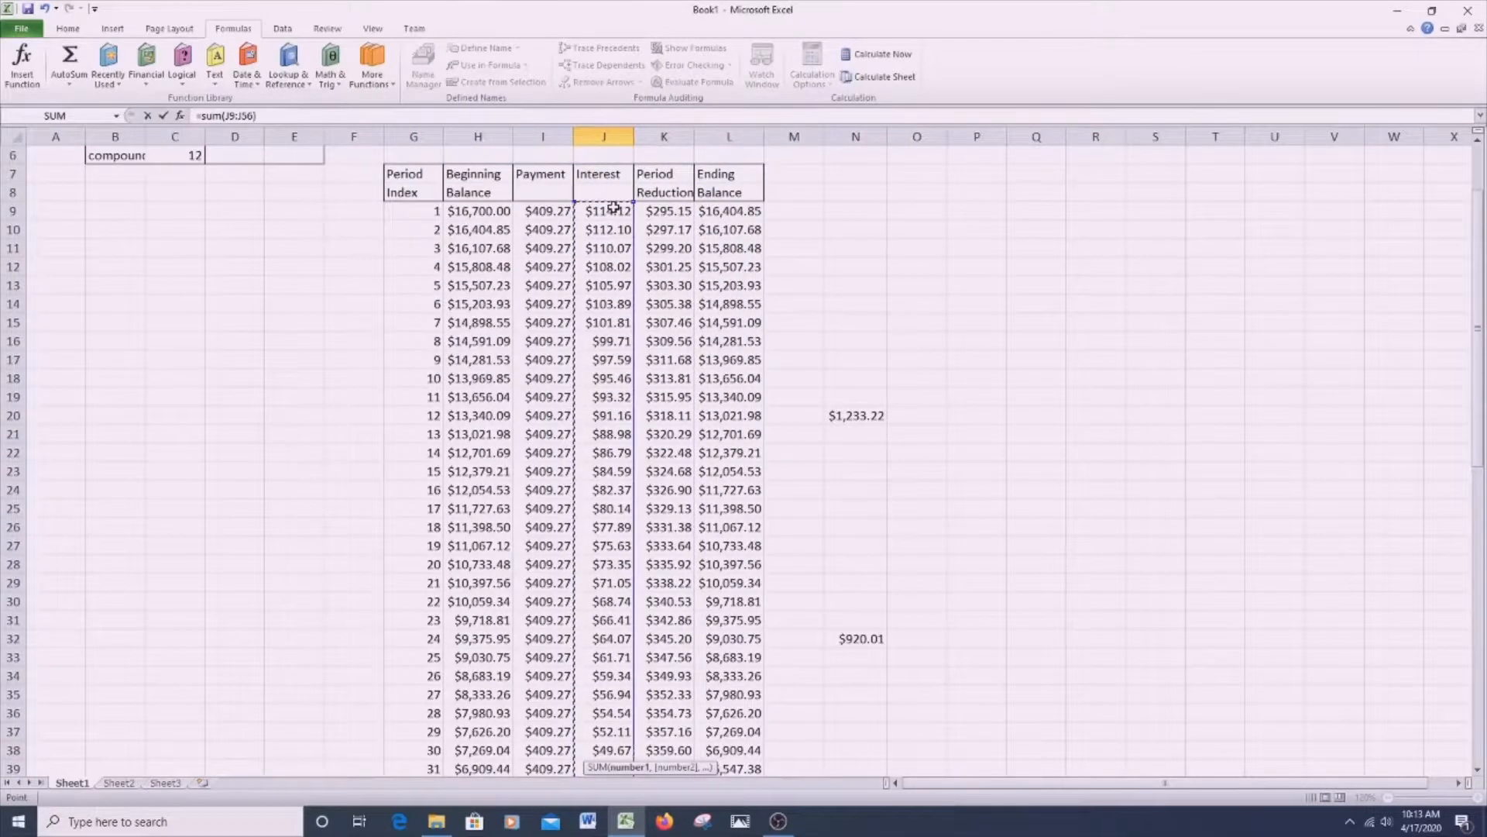
{"action": "key", "text": "Return"}
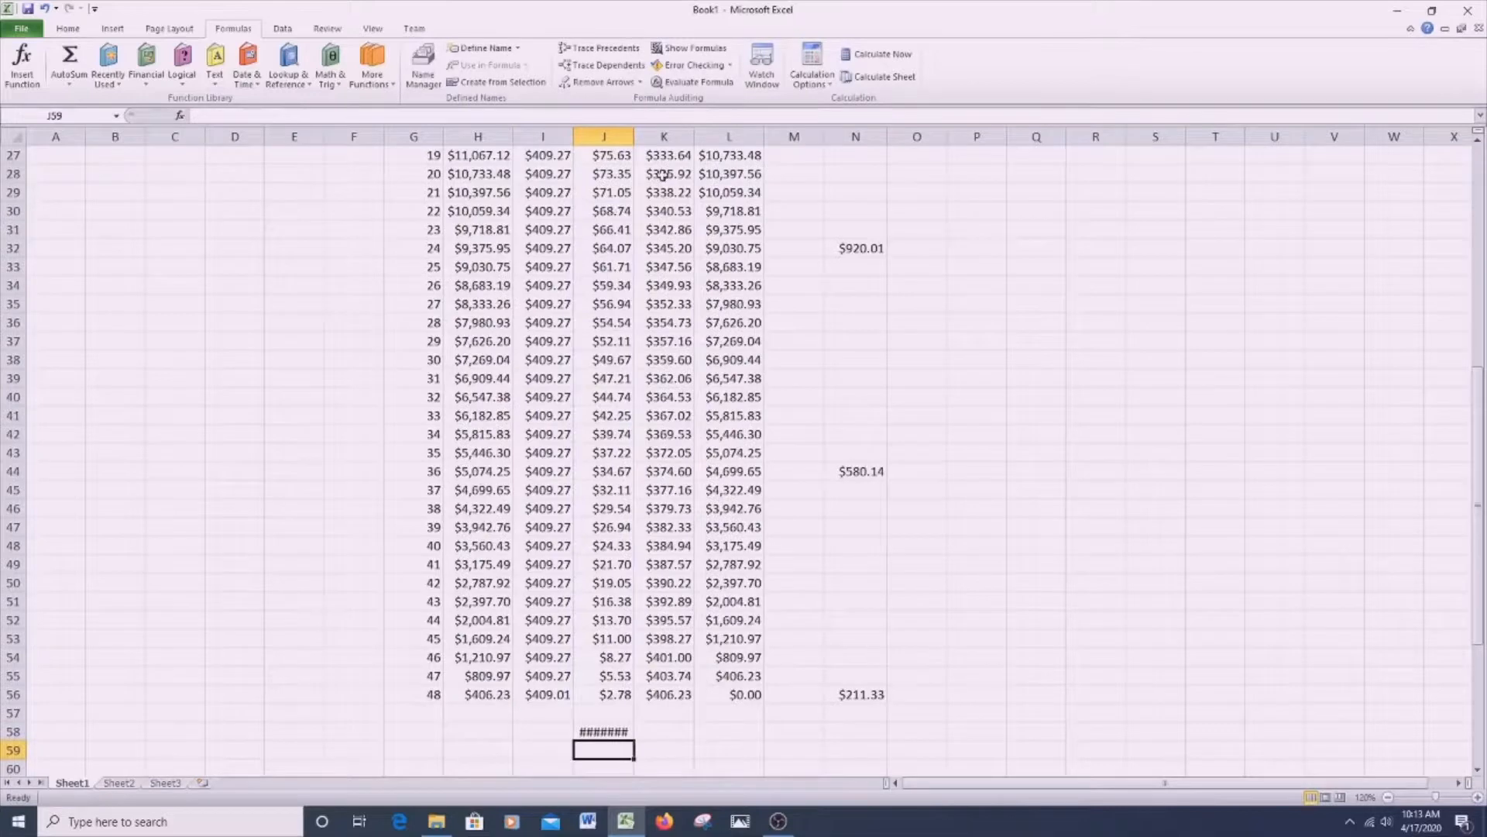
{"action": "double_click", "coordinate": [635, 143]}
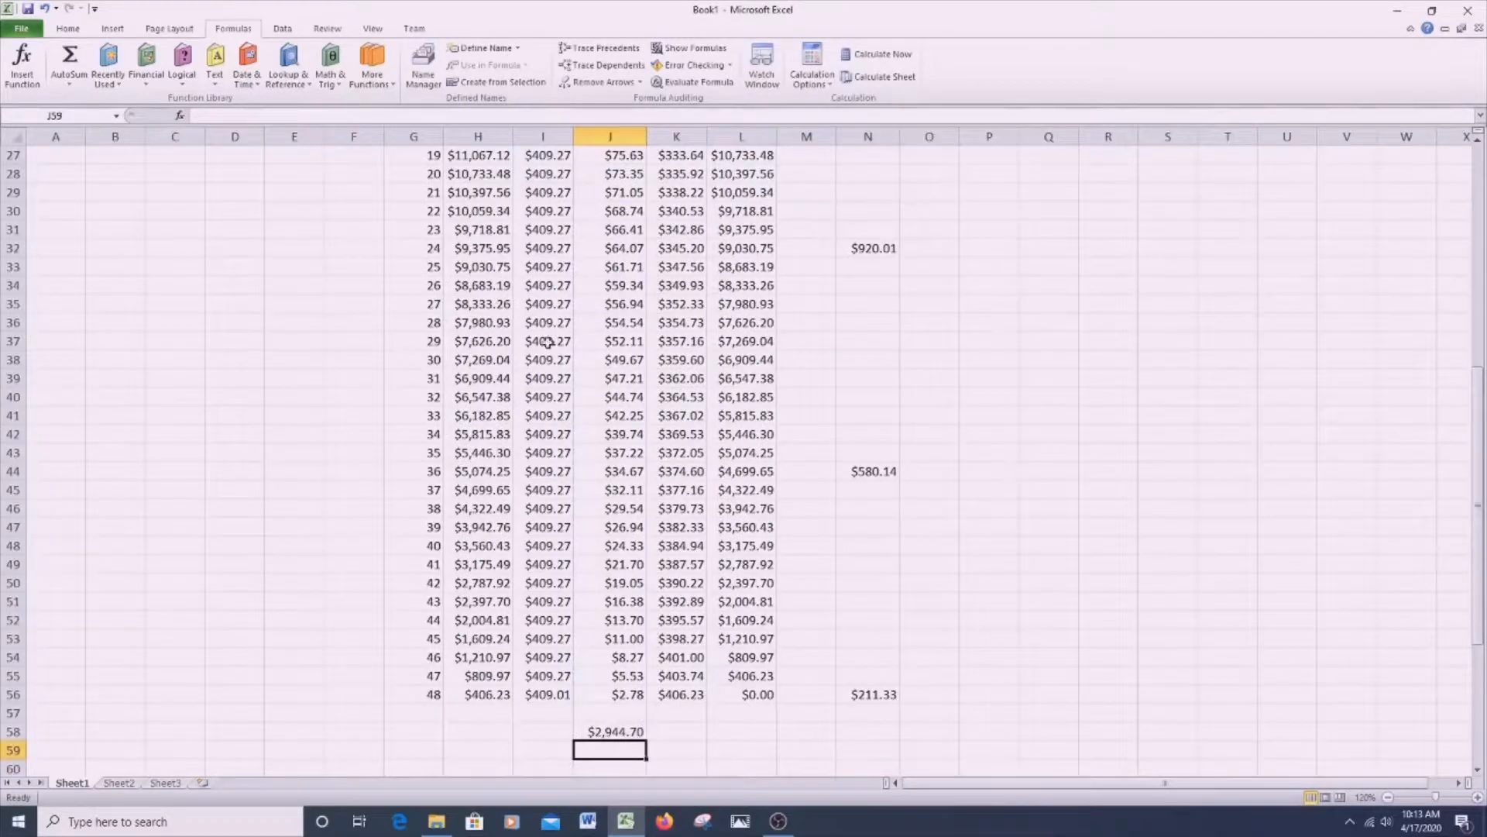
- Total all 48 payments in I58 with =SUM(I9:I56)
{"action": "left_click", "coordinate": [536, 727]}
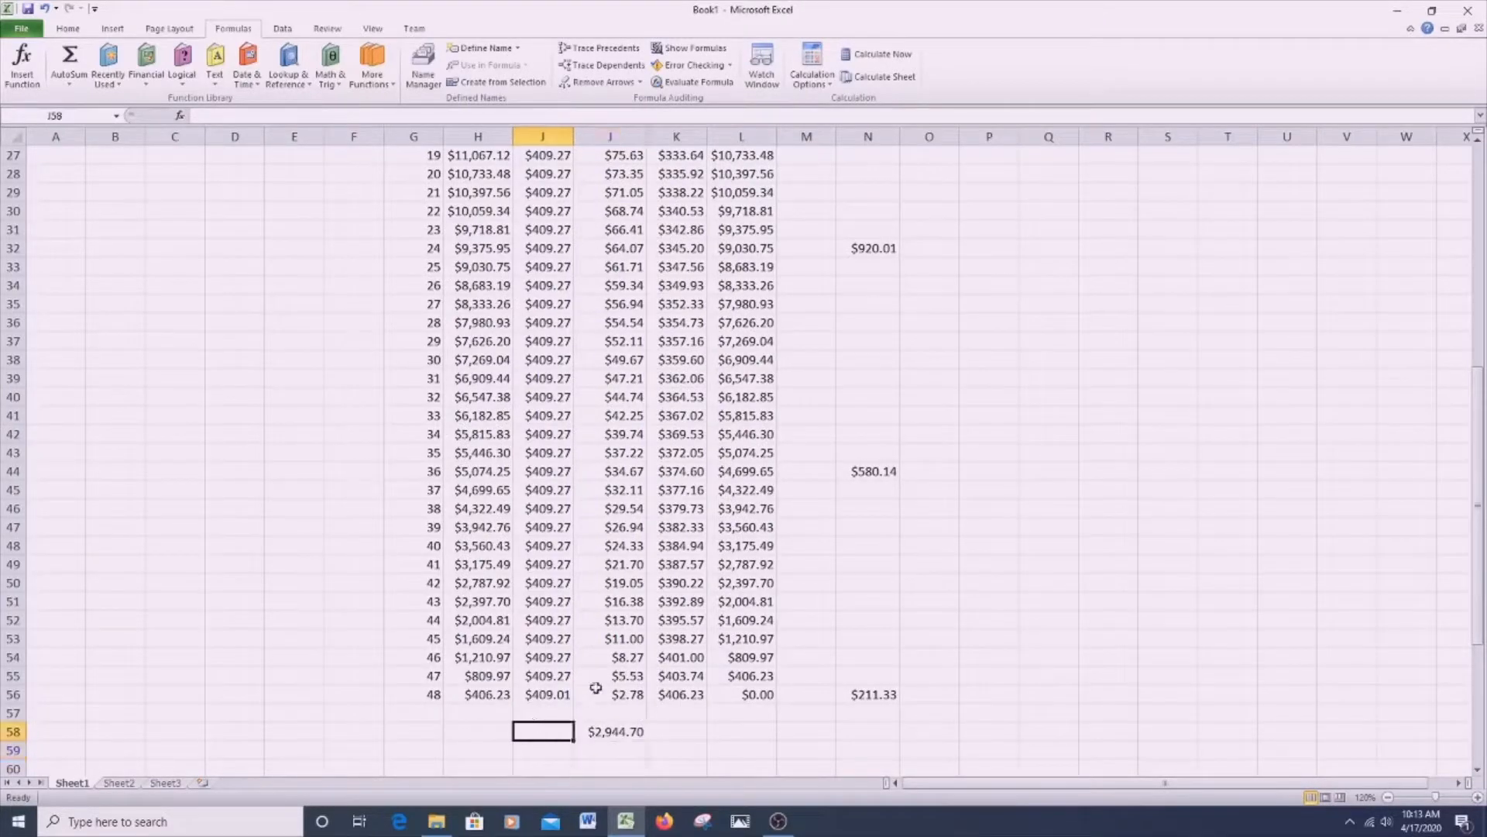
{"action": "type", "text": "=sum("}
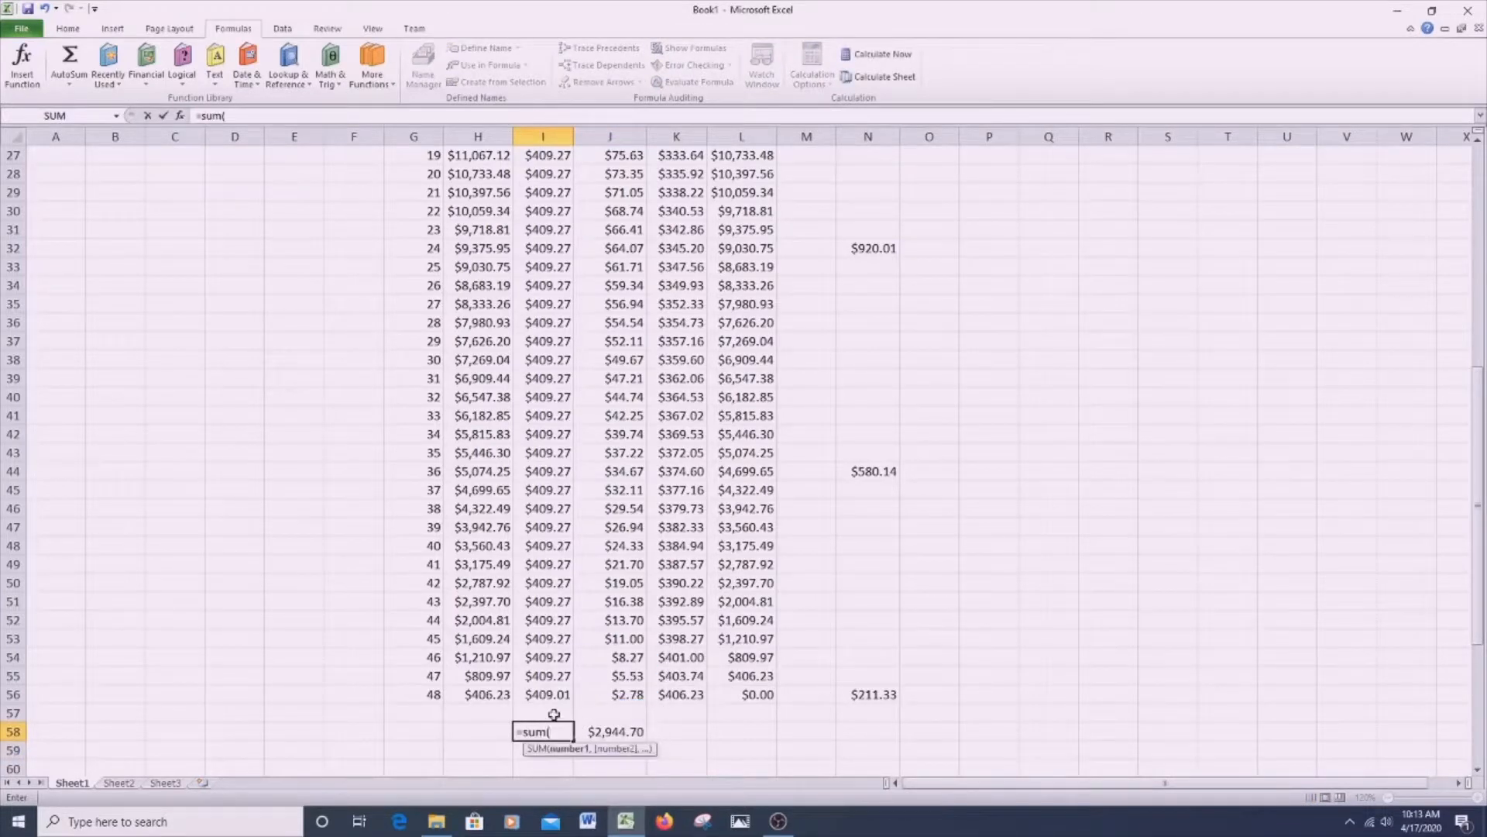
{"action": "left_click_drag", "start_coordinate": [553, 691], "coordinate": [530, 210]}
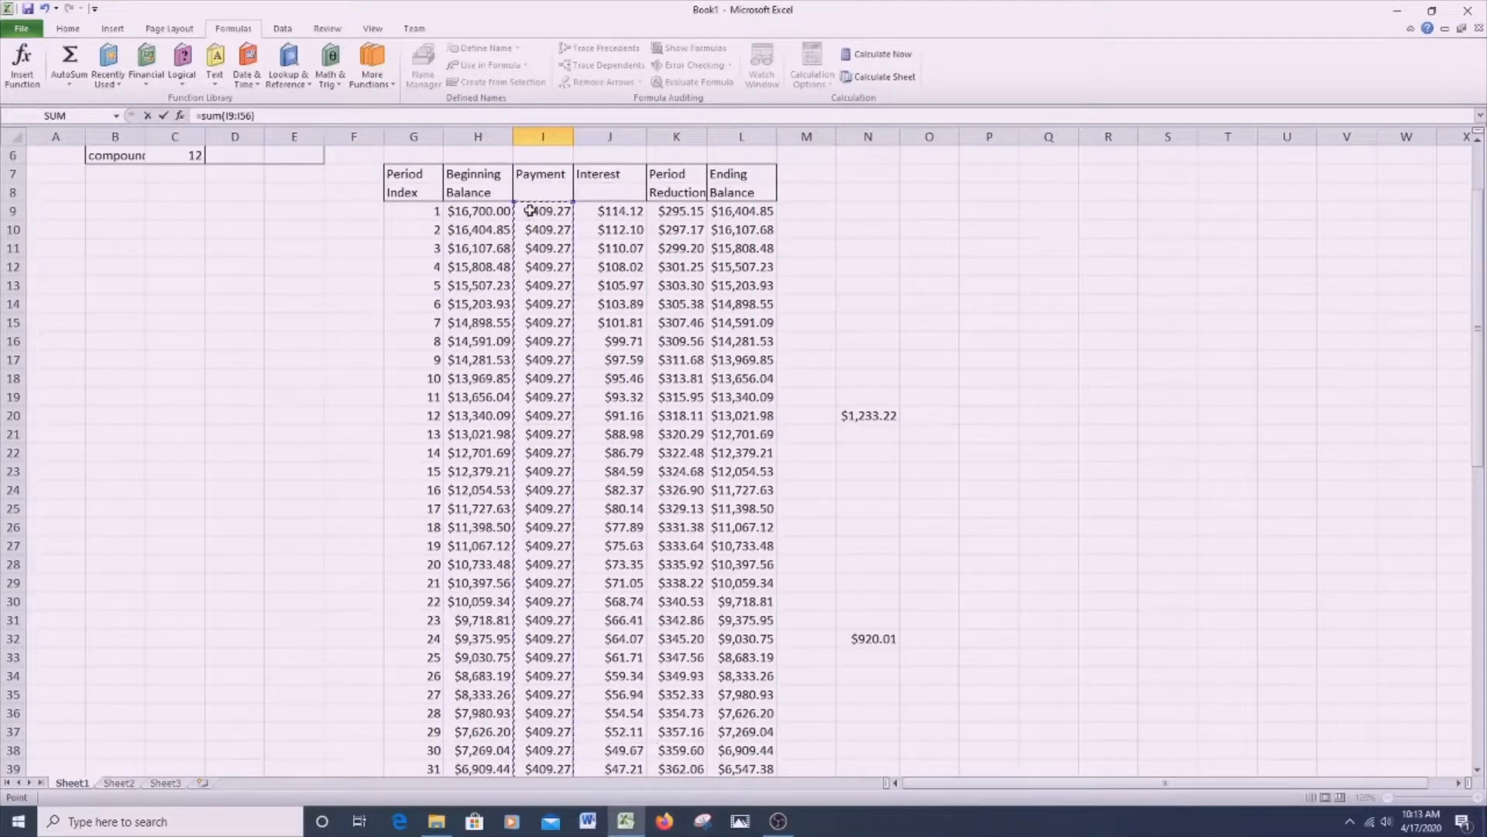
{"action": "key", "text": "Return"}
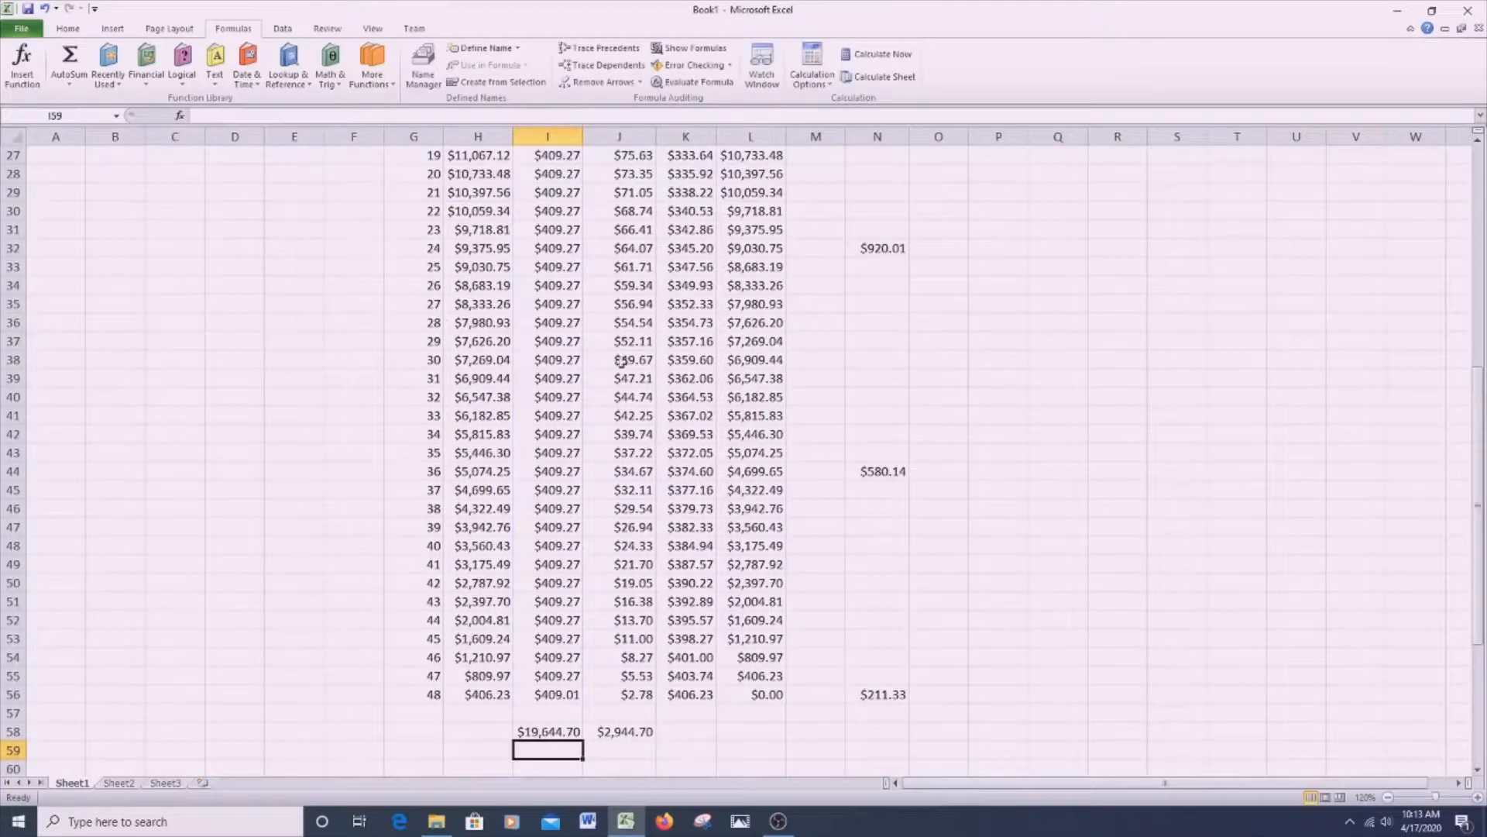
- Compare the total payments in I58 and total interest in J58 with the loan amount in C3
{"action": "scroll", "coordinate": [326, 216], "scroll_direction": "up", "scroll_amount": 9}
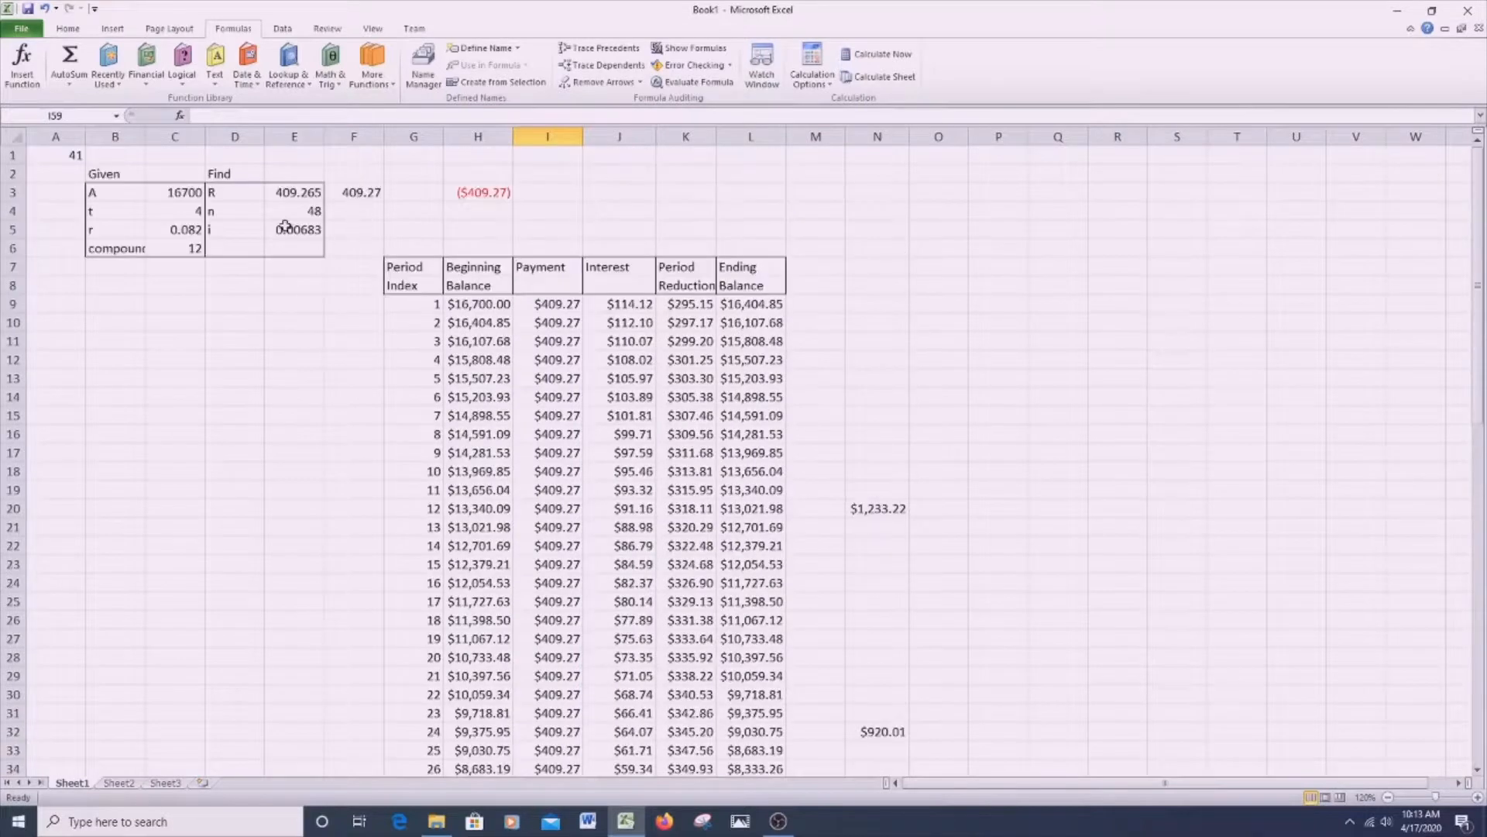
{"action": "scroll", "coordinate": [561, 615], "scroll_direction": "down", "scroll_amount": 9}
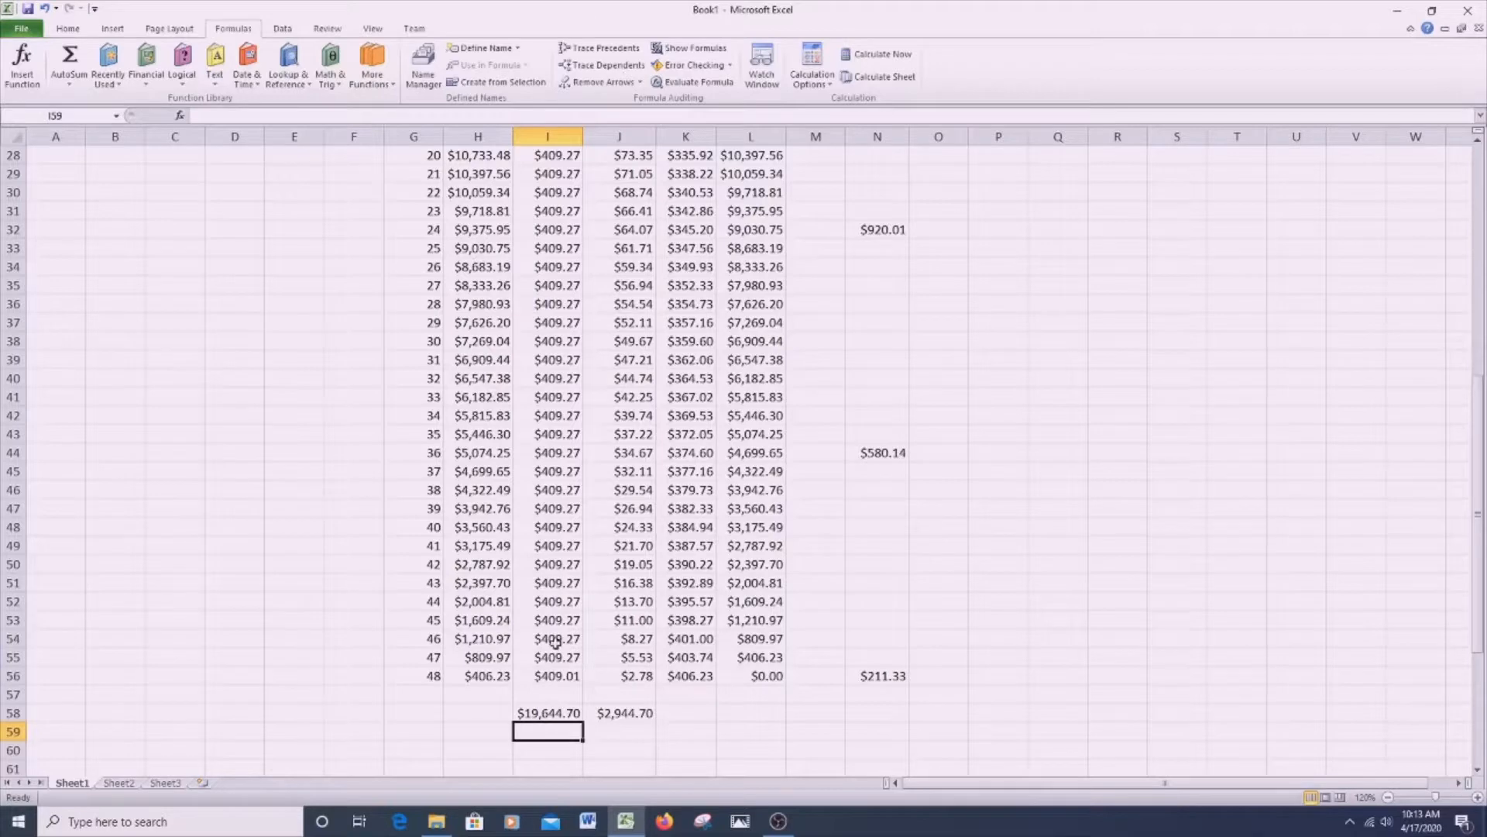
{"action": "left_click", "coordinate": [553, 714]}
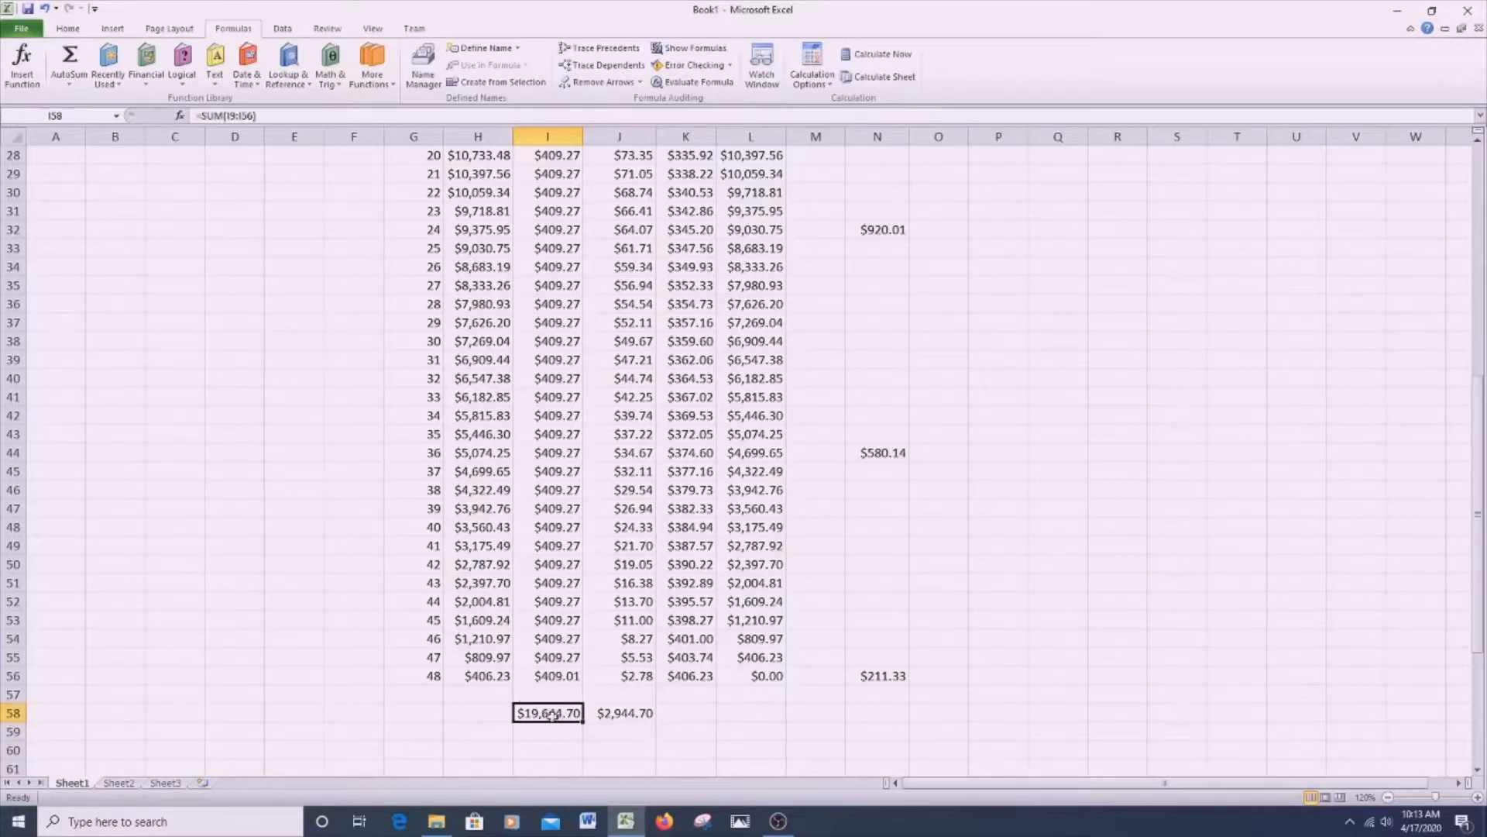
{"action": "left_click", "coordinate": [608, 713]}
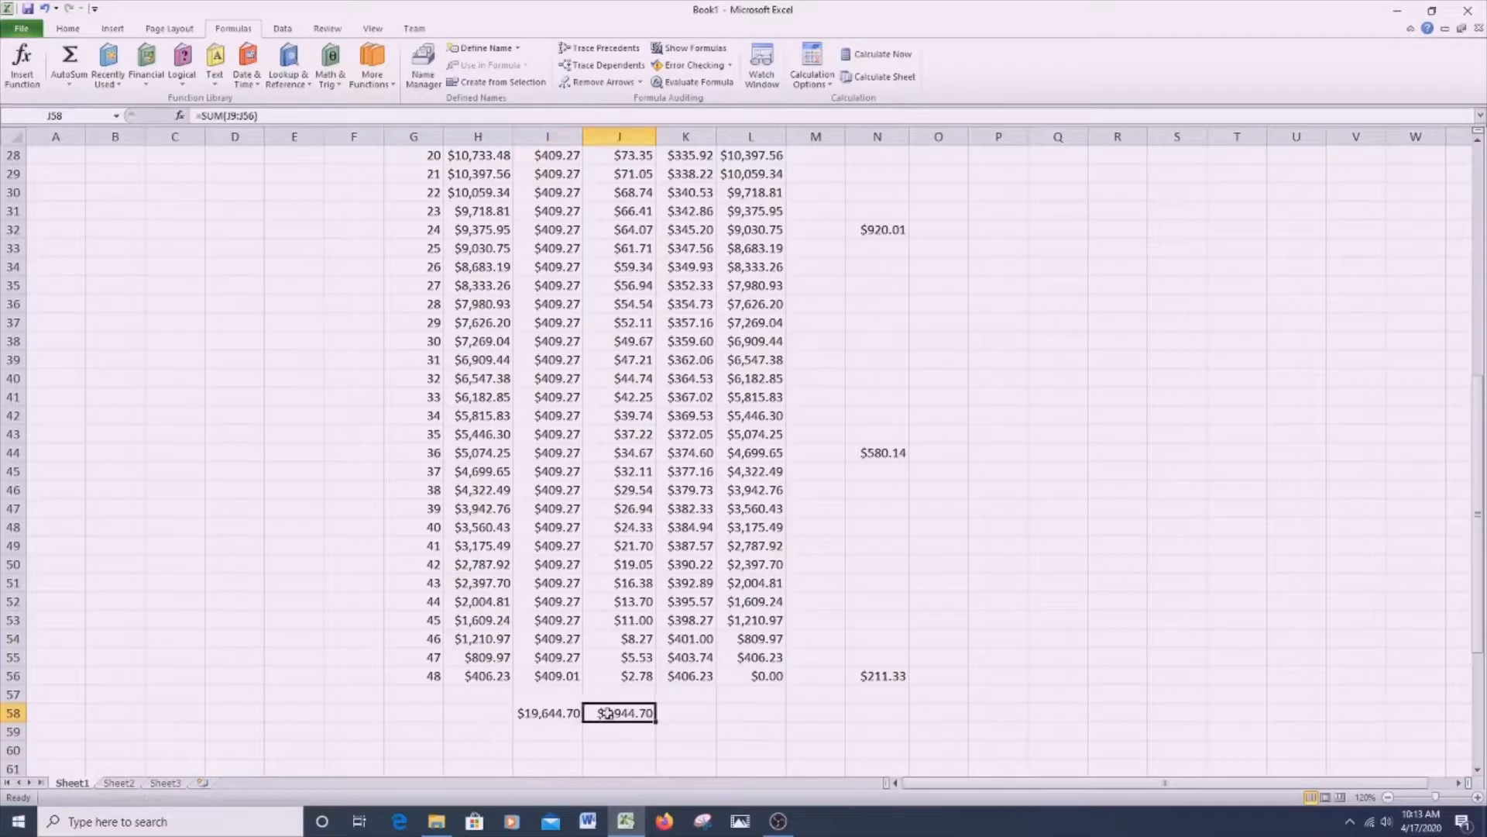
{"action": "scroll", "coordinate": [766, 766], "scroll_direction": "up", "scroll_amount": 9}
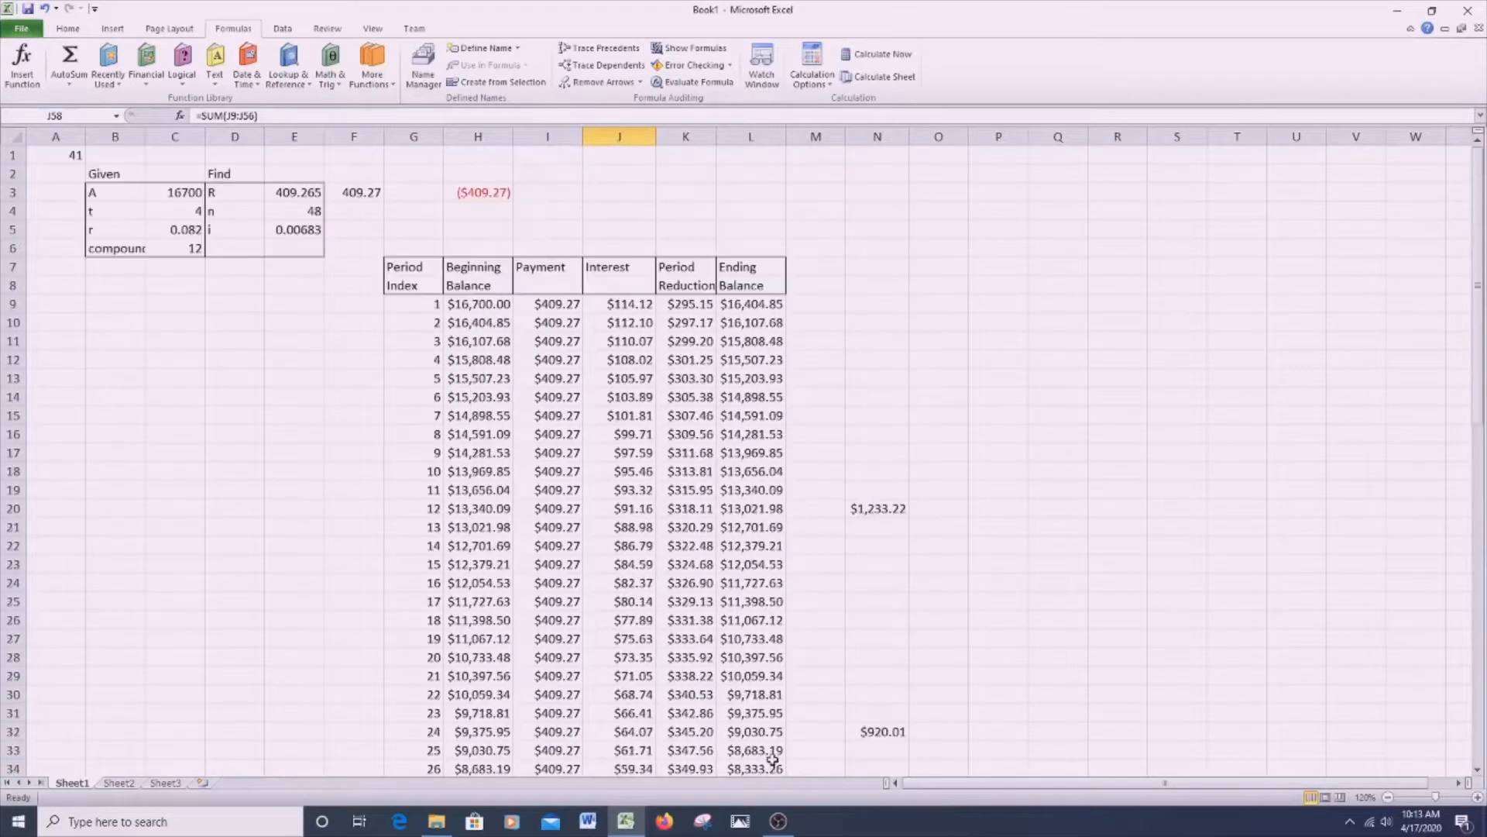
{"action": "left_click", "coordinate": [165, 197]}
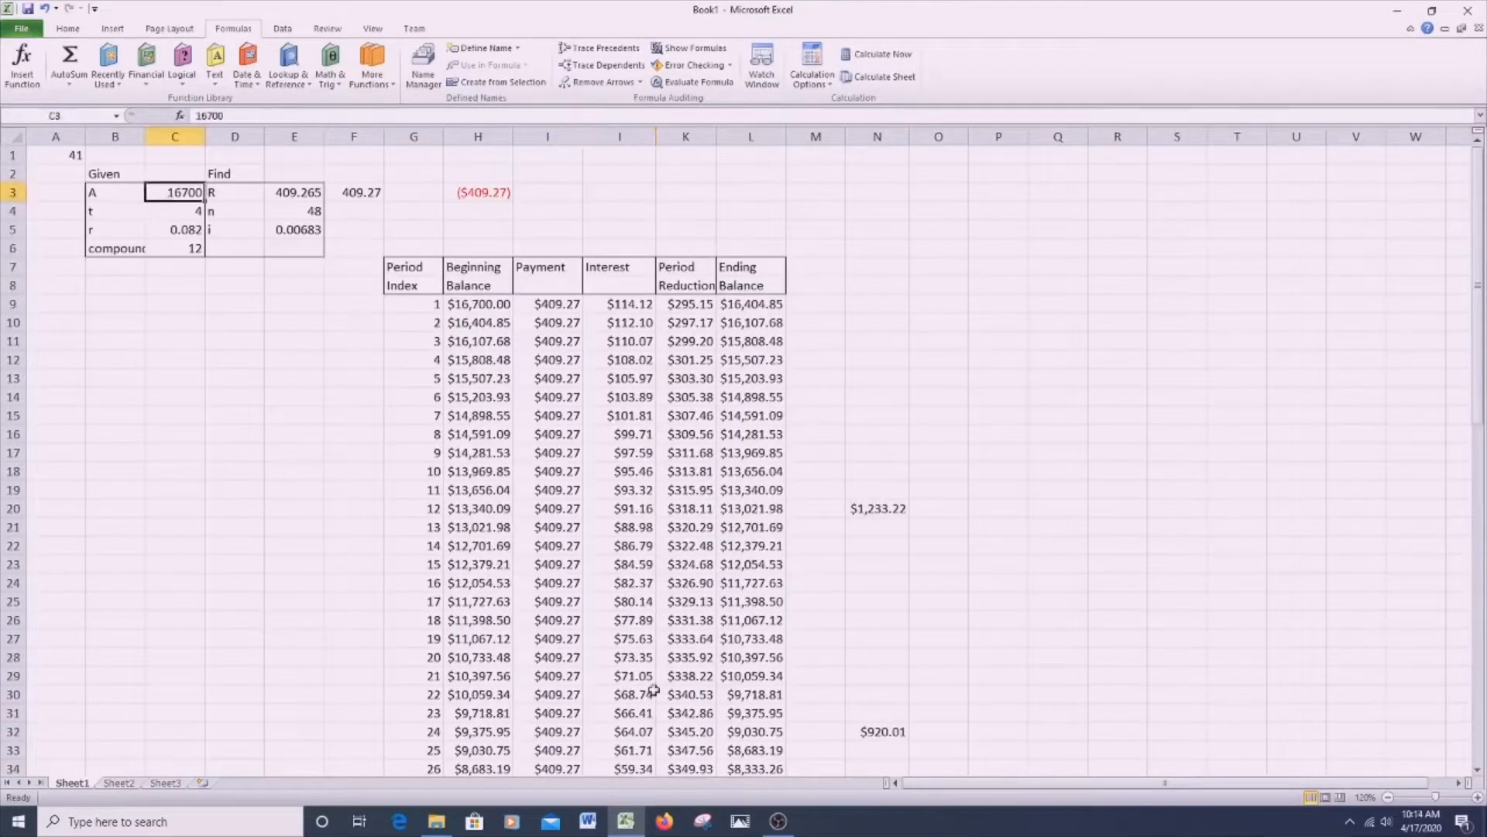
{"action": "scroll", "coordinate": [856, 632], "scroll_direction": "down", "scroll_amount": 6}
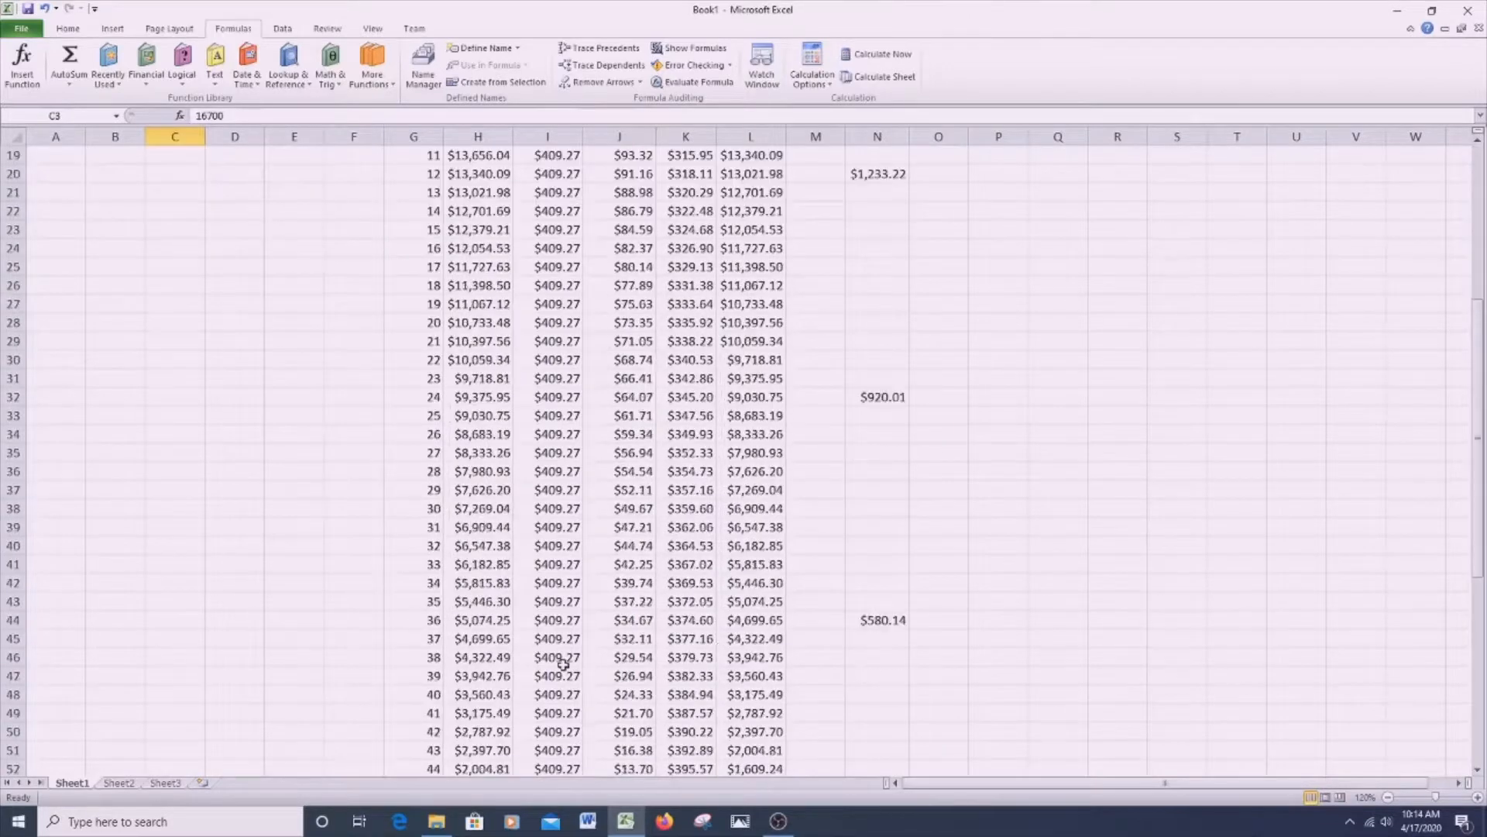
- Compare the four yearly interest totals in N20, N32, N44 and N56
{"action": "scroll", "coordinate": [870, 331], "scroll_direction": "up", "scroll_amount": 4}
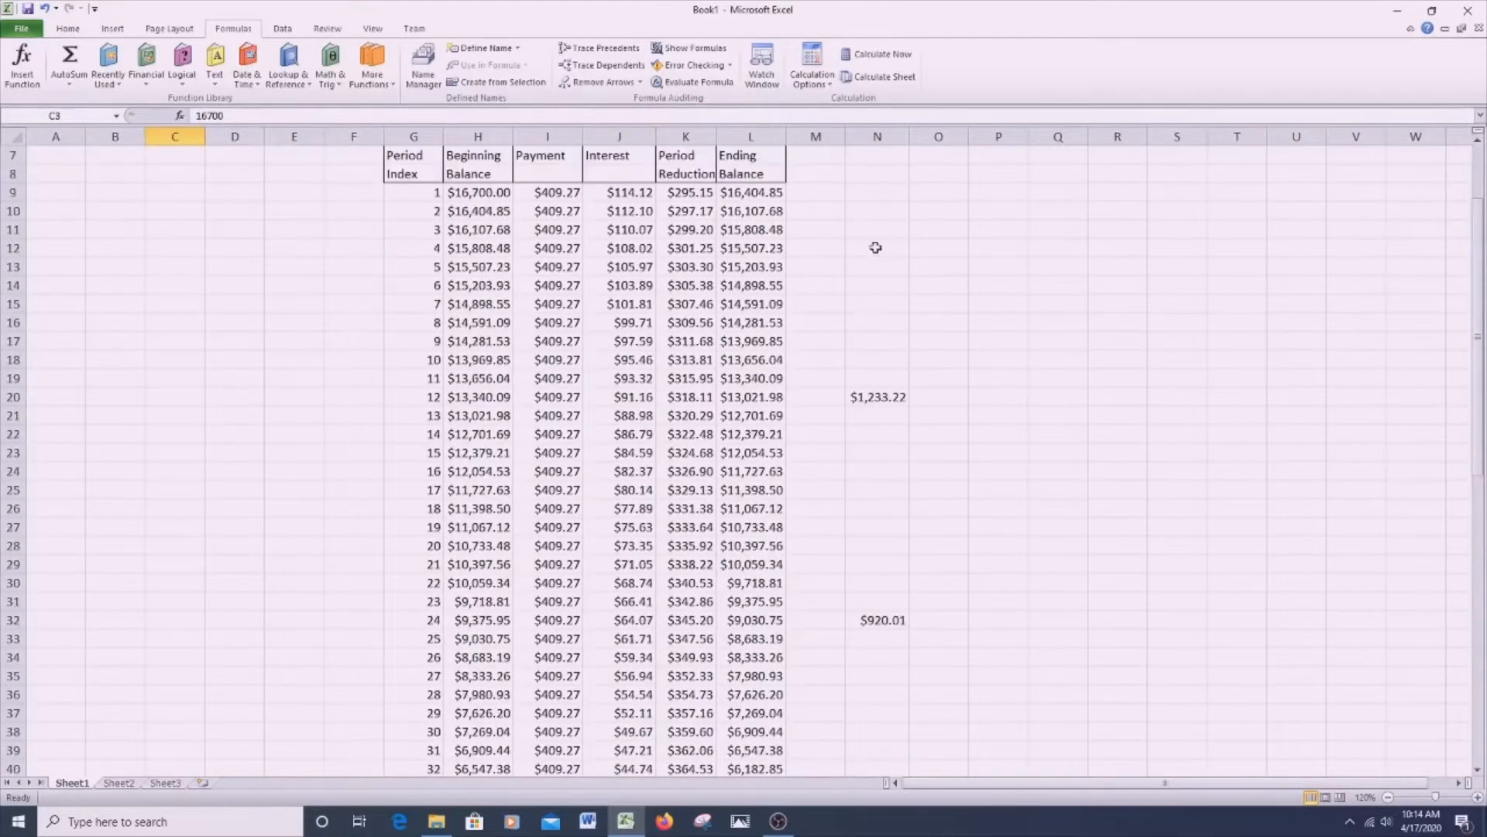
{"action": "scroll", "coordinate": [873, 701], "scroll_direction": "down", "scroll_amount": 4}
{"action": "scroll", "coordinate": [882, 678], "scroll_direction": "up", "scroll_amount": 4}
{"action": "scroll", "coordinate": [882, 678], "scroll_direction": "up", "scroll_amount": 1}
{"action": "left_click", "coordinate": [878, 453]}
{"action": "left_click", "coordinate": [889, 679]}
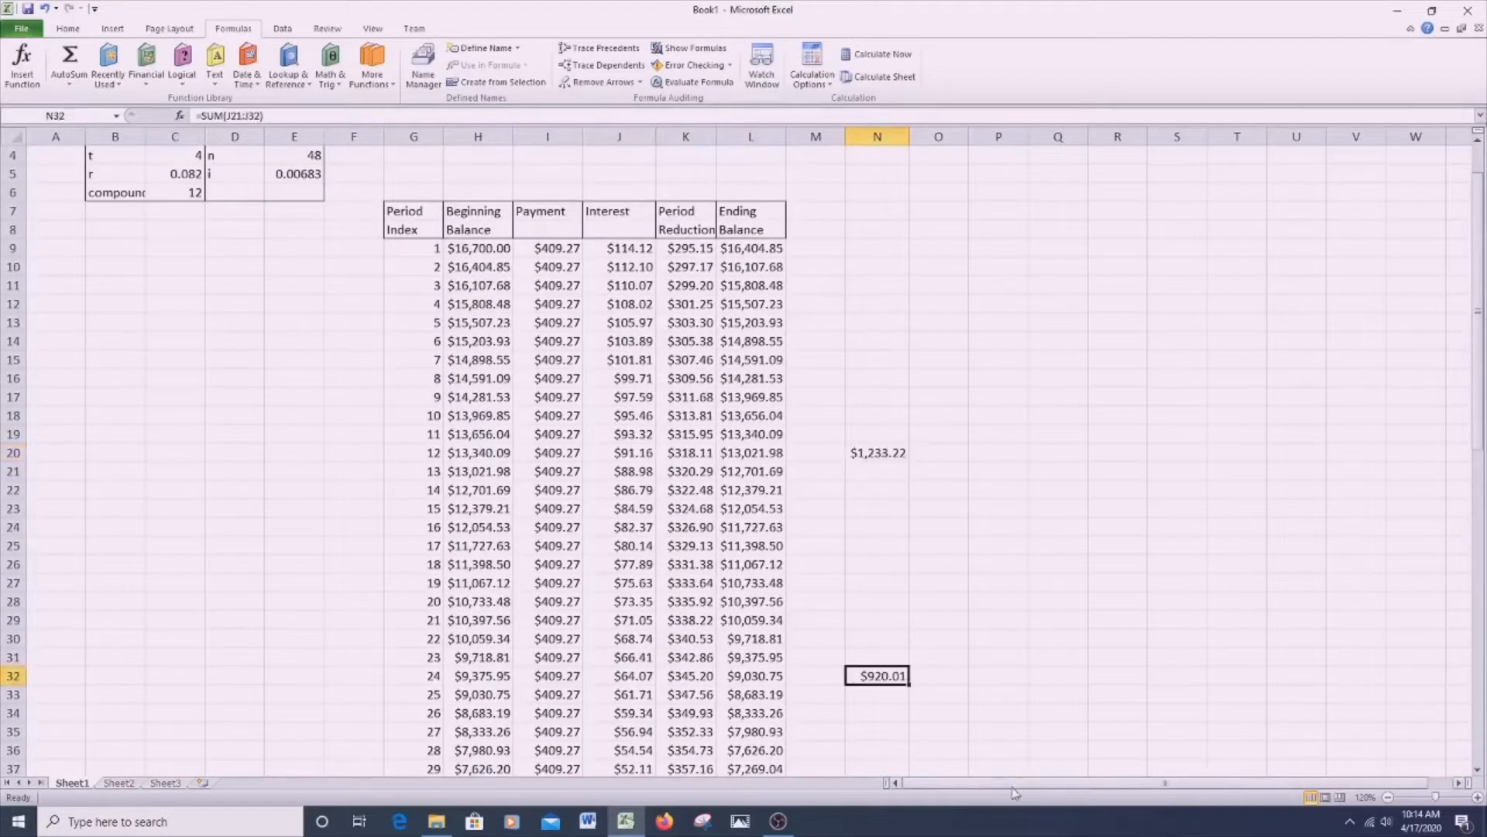
{"action": "scroll", "coordinate": [1014, 792], "scroll_direction": "down", "scroll_amount": 8}
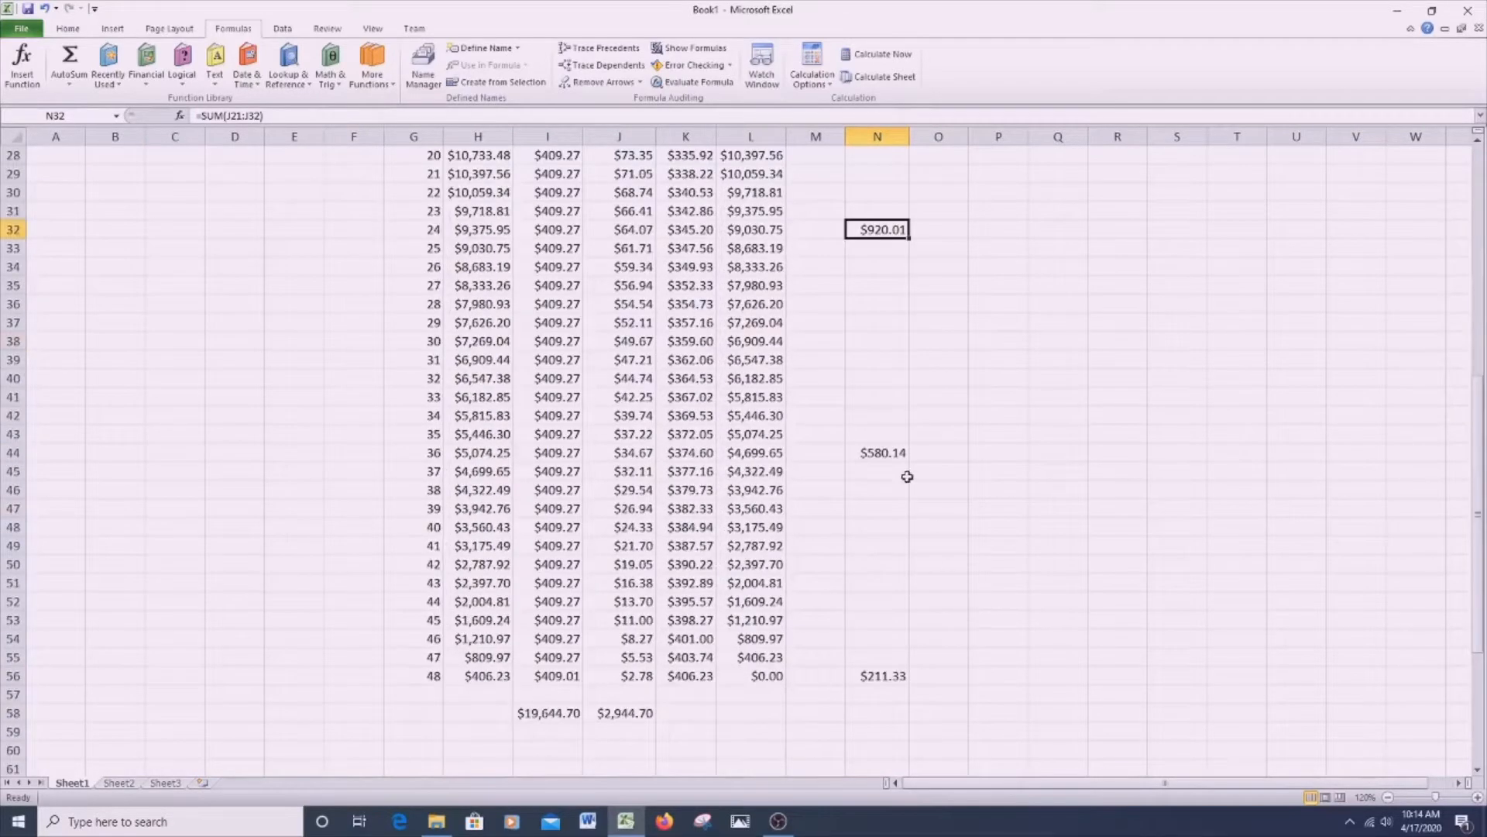
{"action": "left_click", "coordinate": [895, 457]}
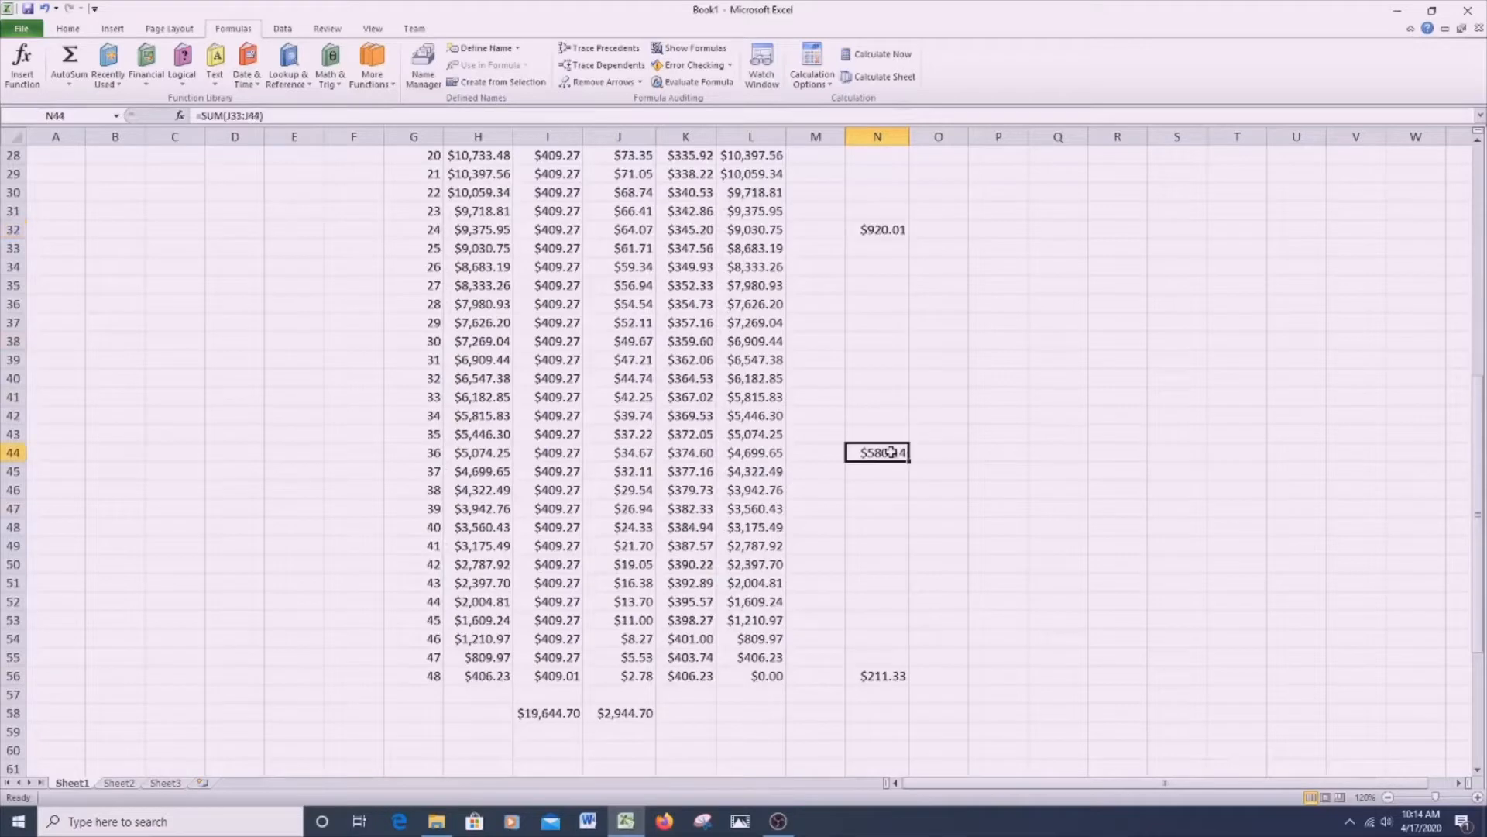
{"action": "left_click", "coordinate": [884, 679]}
{"action": "left_click", "coordinate": [888, 457]}
{"action": "left_click", "coordinate": [888, 680]}
{"action": "left_click", "coordinate": [901, 451]}
{"action": "scroll", "coordinate": [779, 422], "scroll_direction": "up", "scroll_amount": 9}
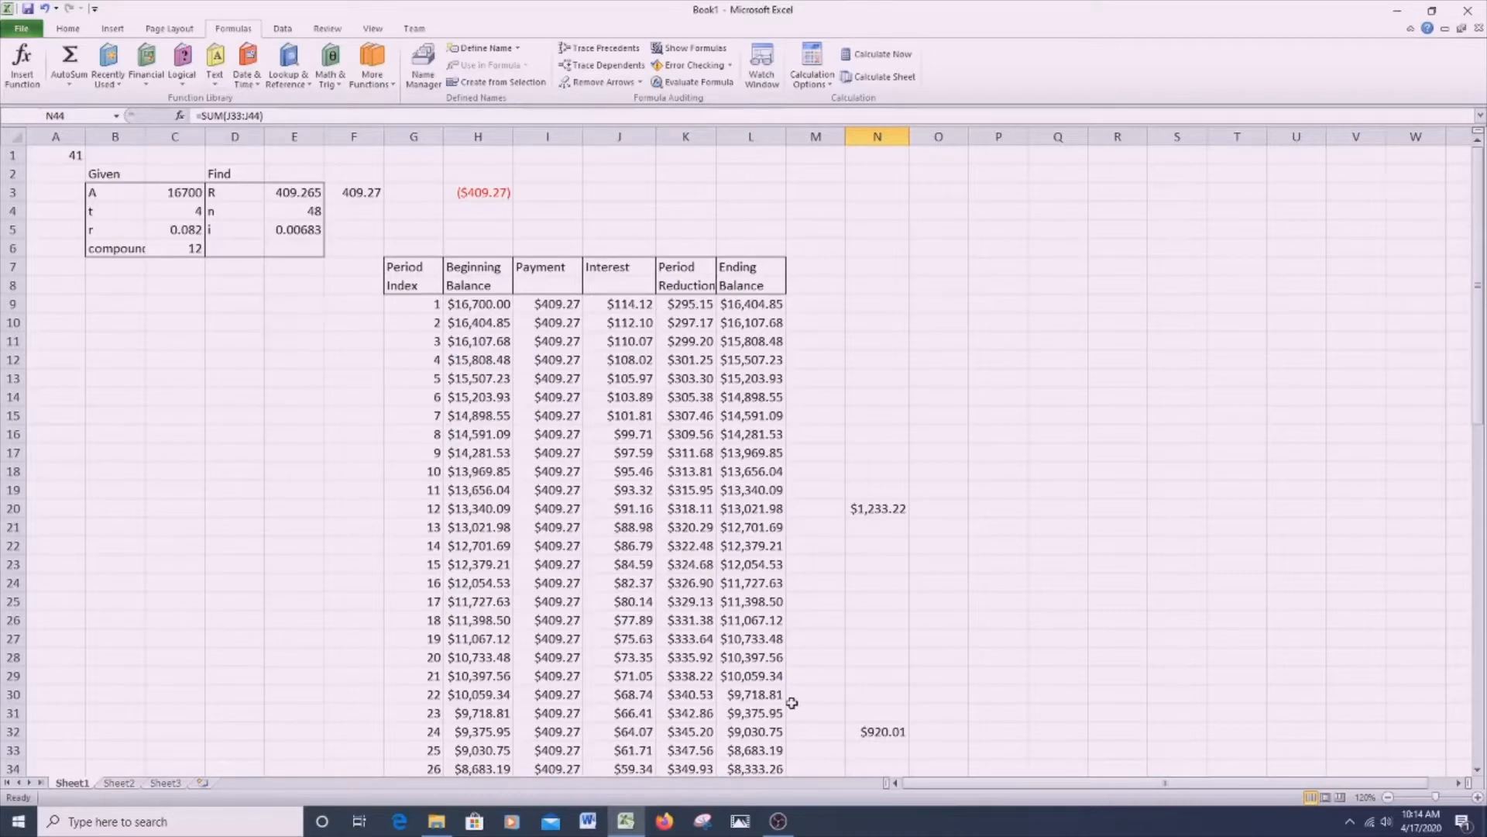
- Check the rounded interest formulas for period 24 in J32 and period 1 in J9
{"action": "scroll", "coordinate": [792, 703], "scroll_direction": "down", "scroll_amount": 2}
{"action": "left_click", "coordinate": [635, 617]}
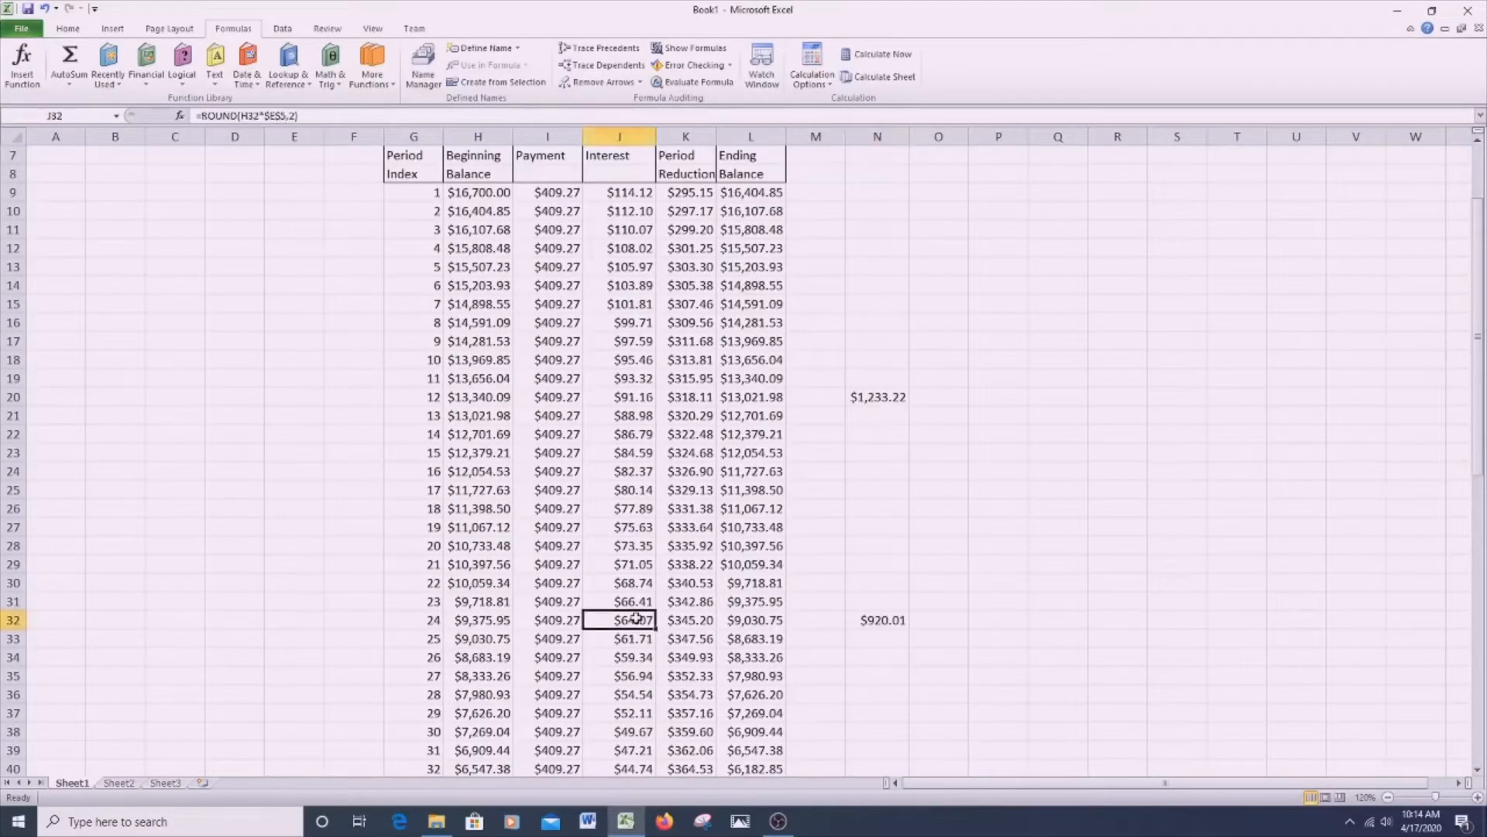
{"action": "scroll", "coordinate": [790, 695], "scroll_direction": "up", "scroll_amount": 2}
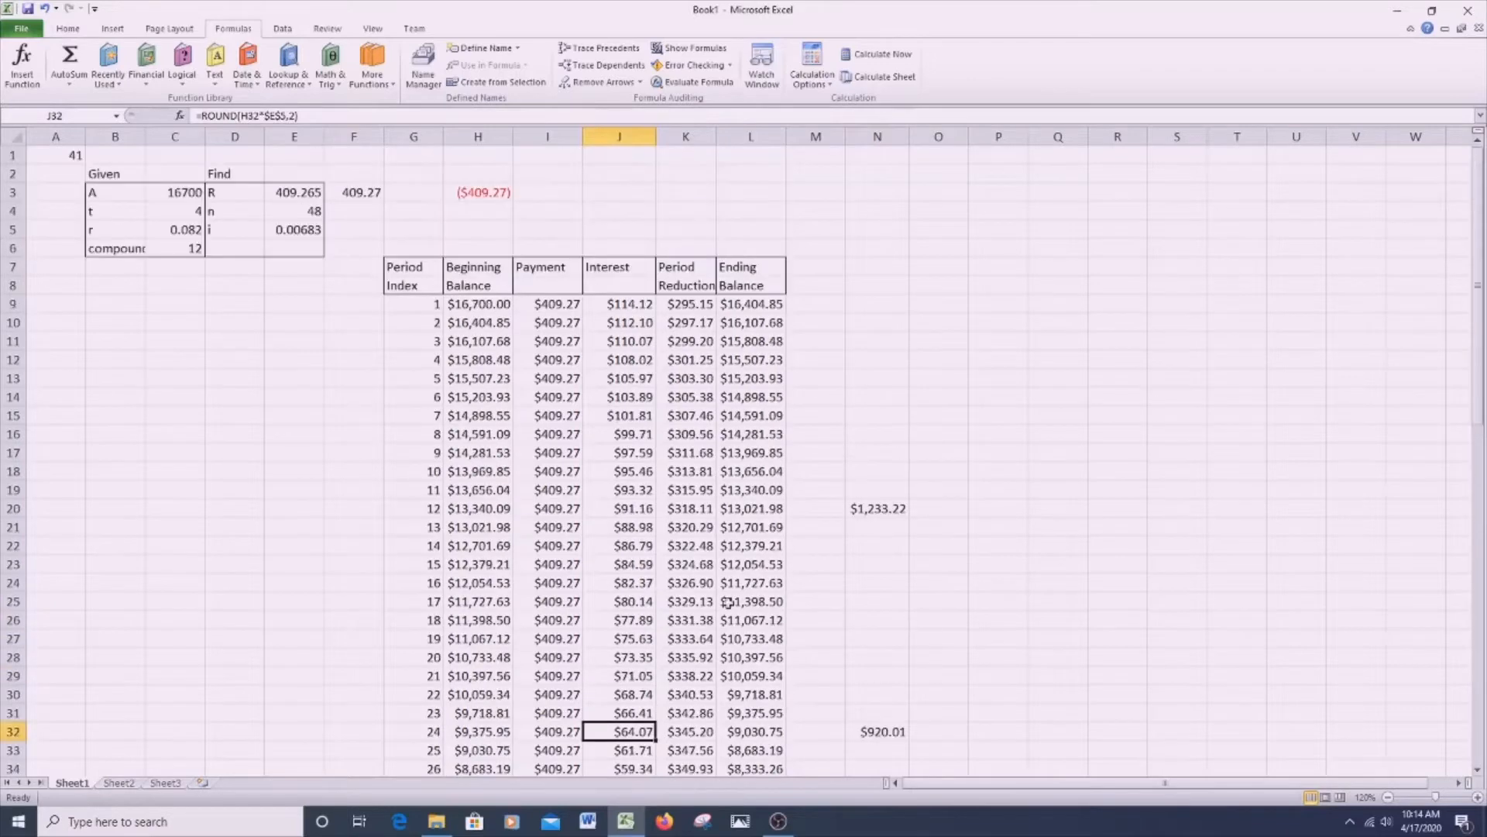
{"action": "left_click", "coordinate": [630, 303]}
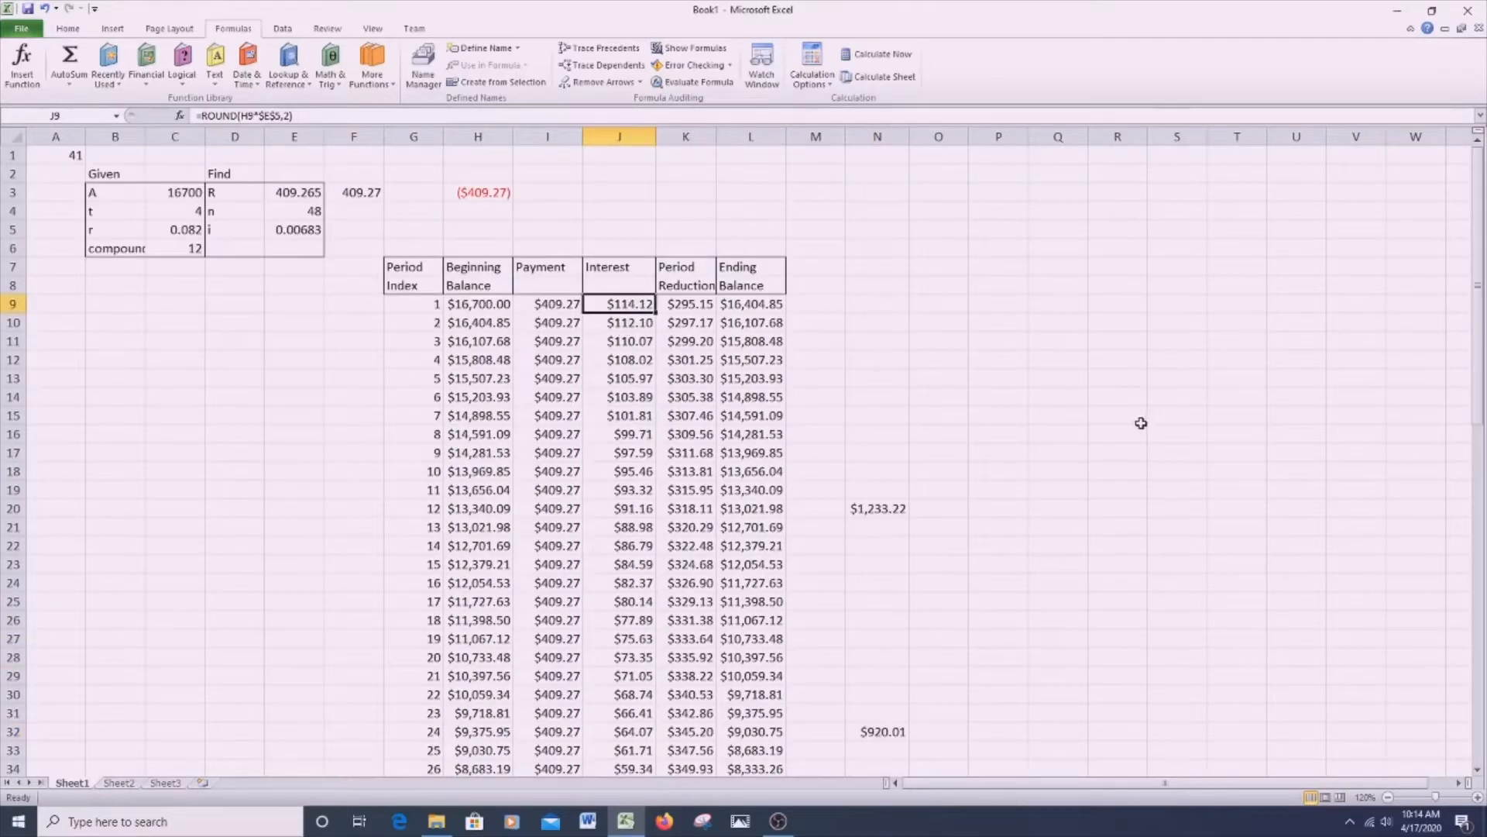
- Review the completed amortization table from period 1 through period 48, including the yearly interest totals in column N and the overall totals in row 58
{"action": "scroll", "coordinate": [1138, 432], "scroll_direction": "down", "scroll_amount": 3}
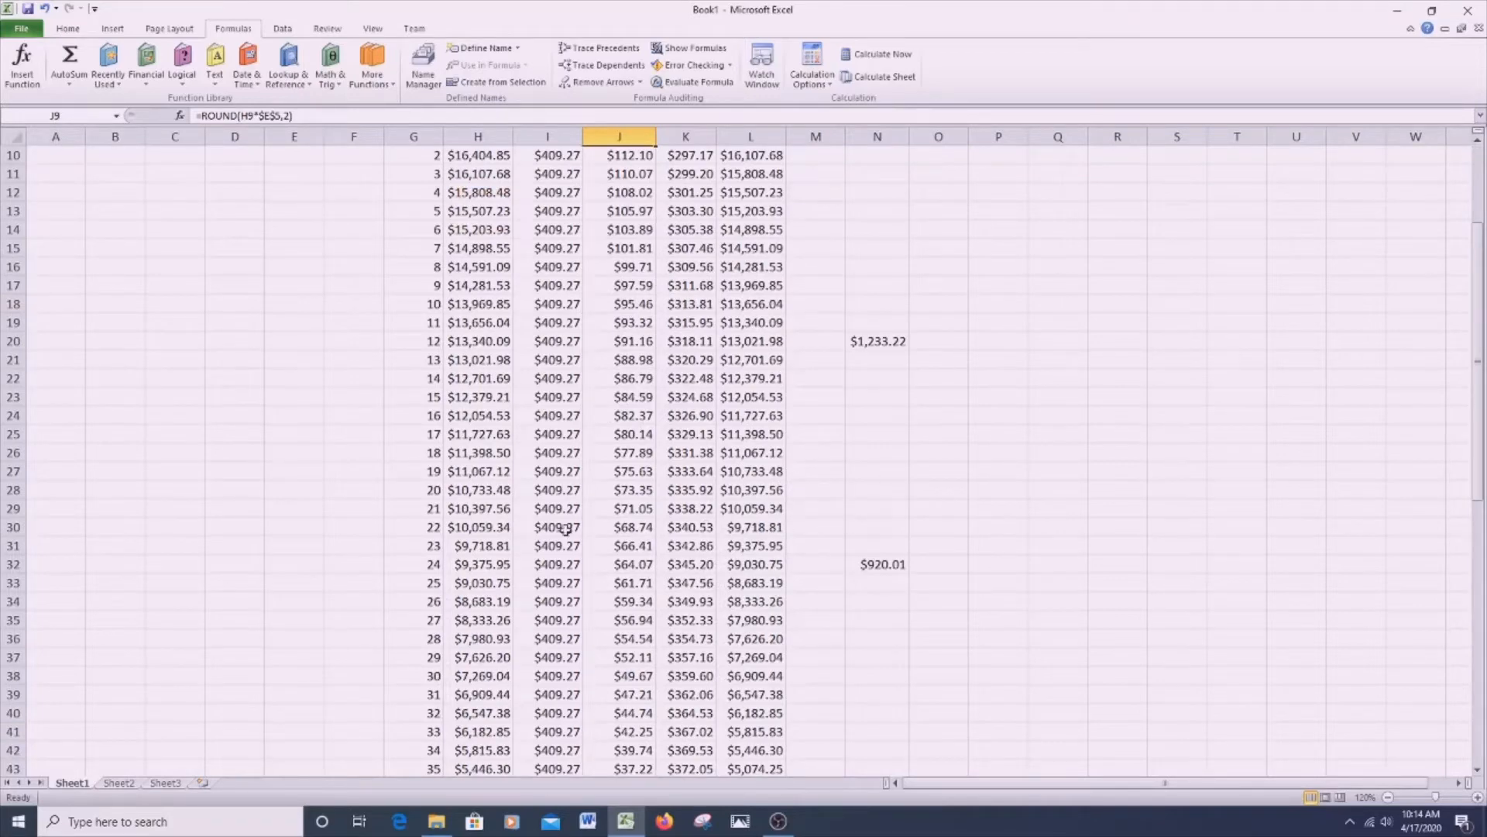
{"action": "scroll", "coordinate": [883, 535], "scroll_direction": "down", "scroll_amount": 7}
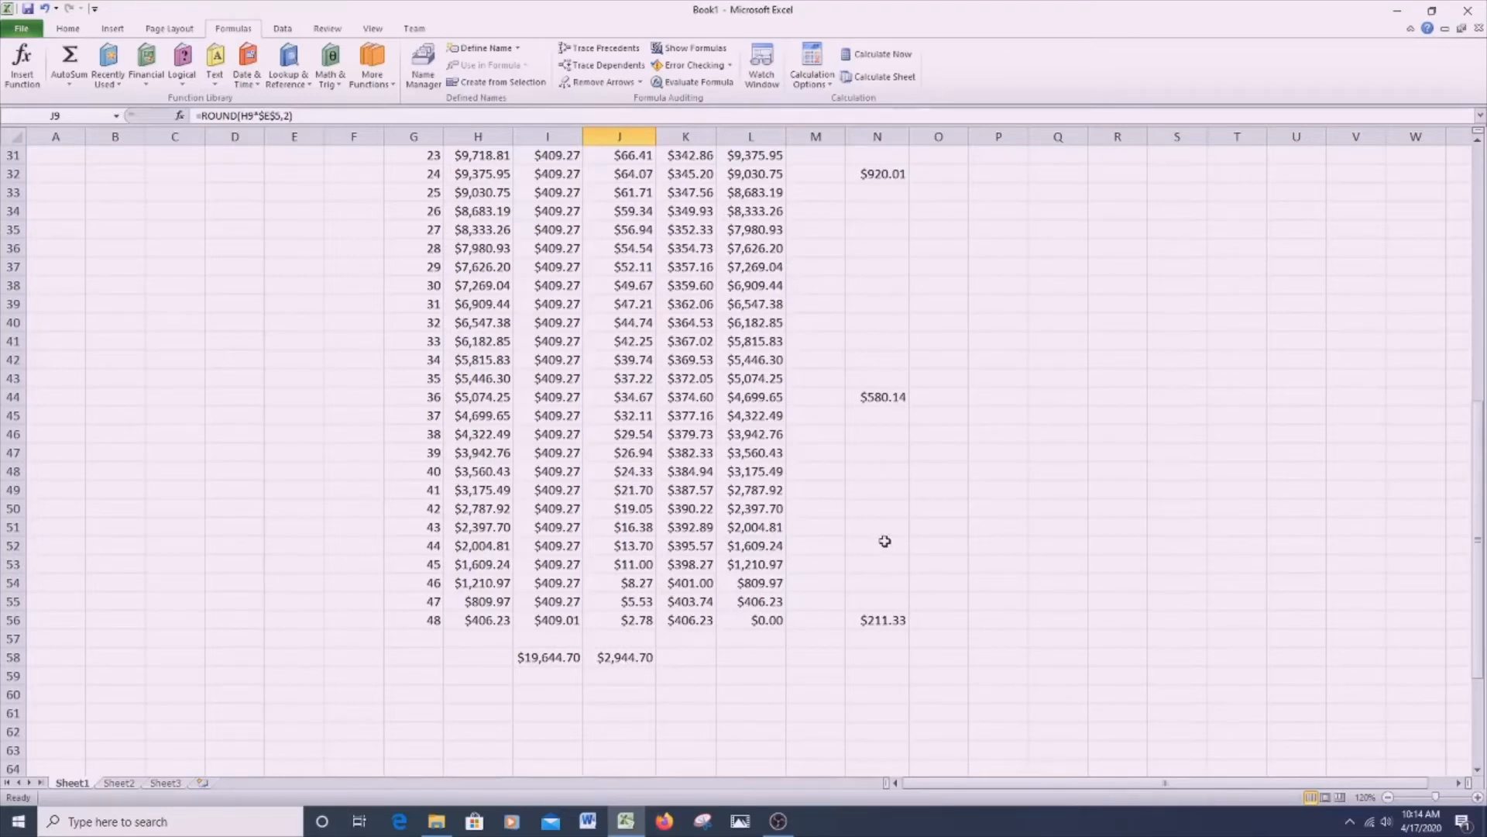
{"action": "scroll", "coordinate": [196, 479], "scroll_direction": "up", "scroll_amount": 10}
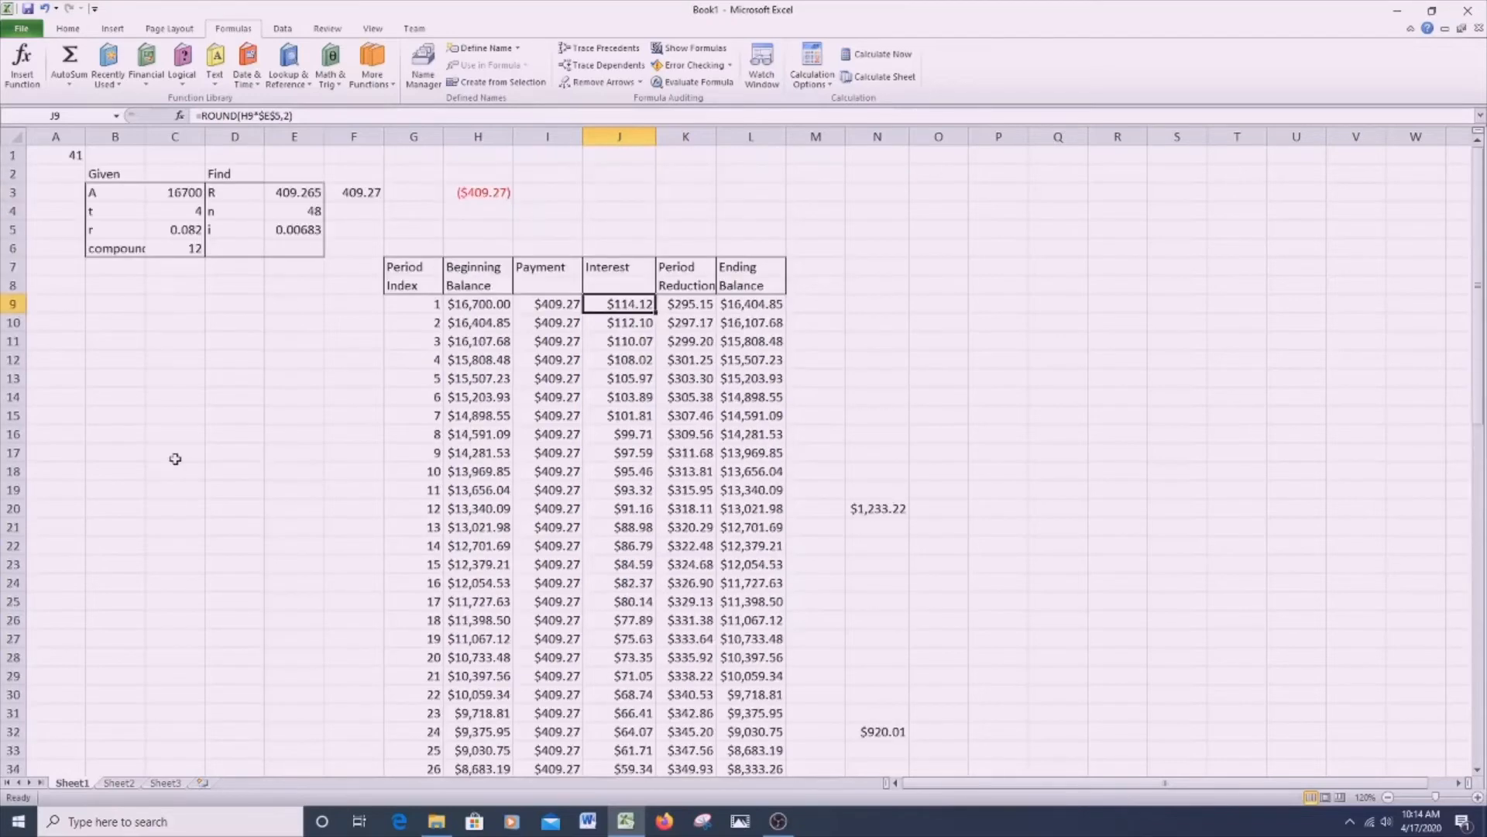
{"action": "scroll", "coordinate": [873, 454], "scroll_direction": "down", "scroll_amount": 3}
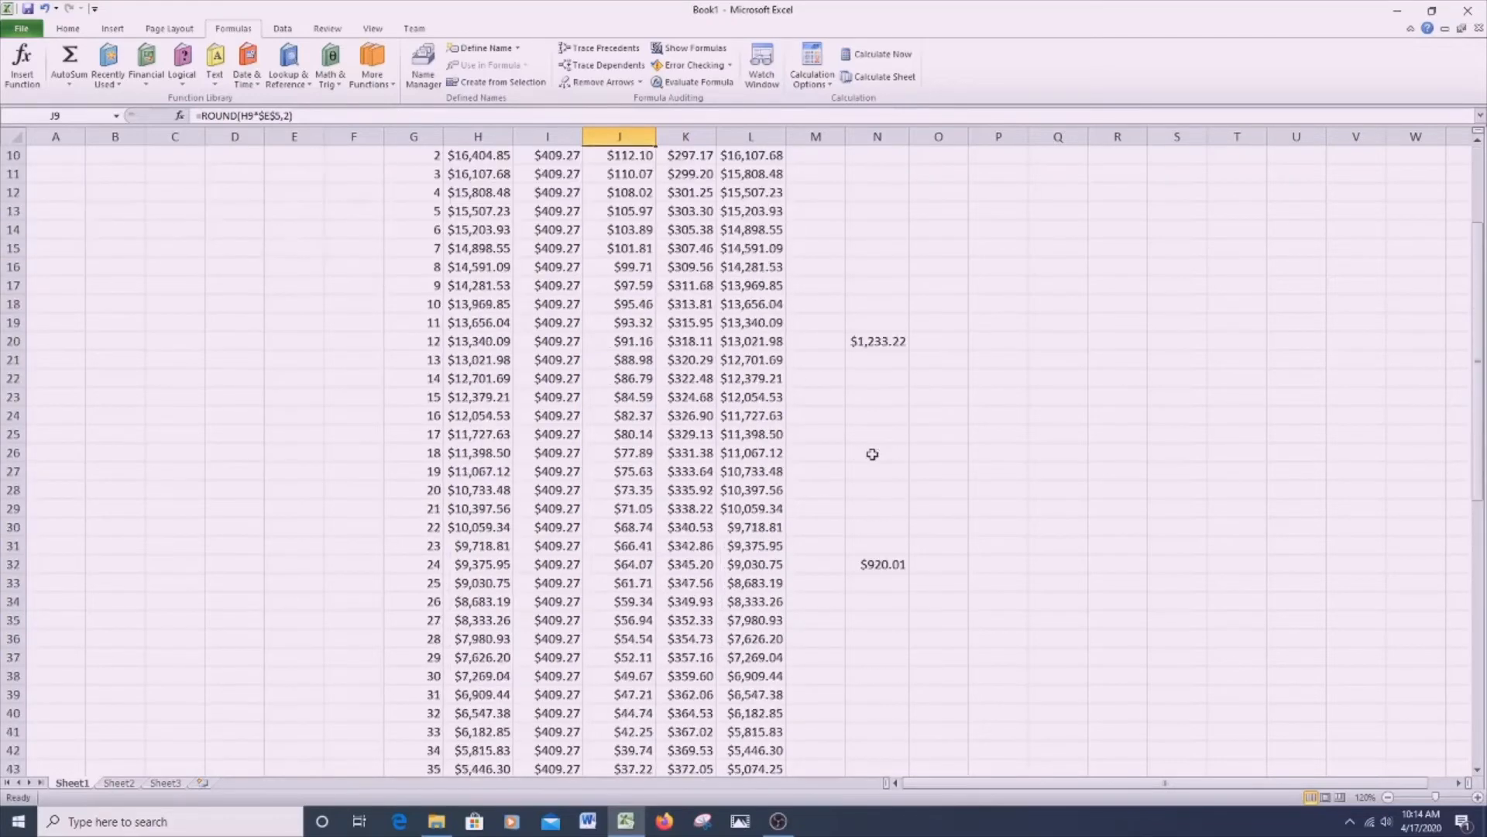
{"action": "scroll", "coordinate": [872, 454], "scroll_direction": "down", "scroll_amount": 7}
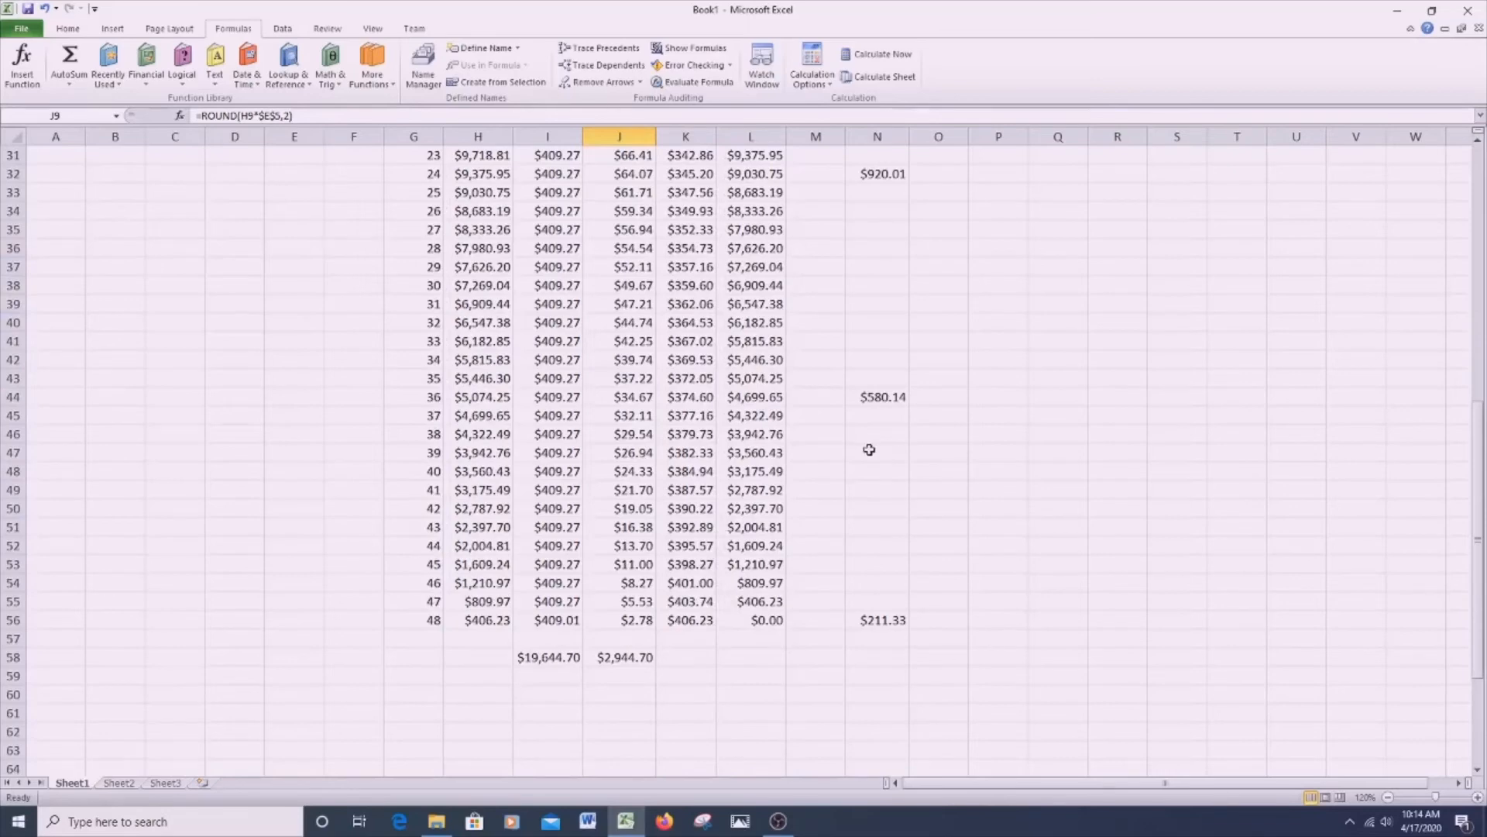
{"action": "scroll", "coordinate": [869, 449], "scroll_direction": "up", "scroll_amount": 5}
{"action": "scroll", "coordinate": [869, 450], "scroll_direction": "down", "scroll_amount": 4}
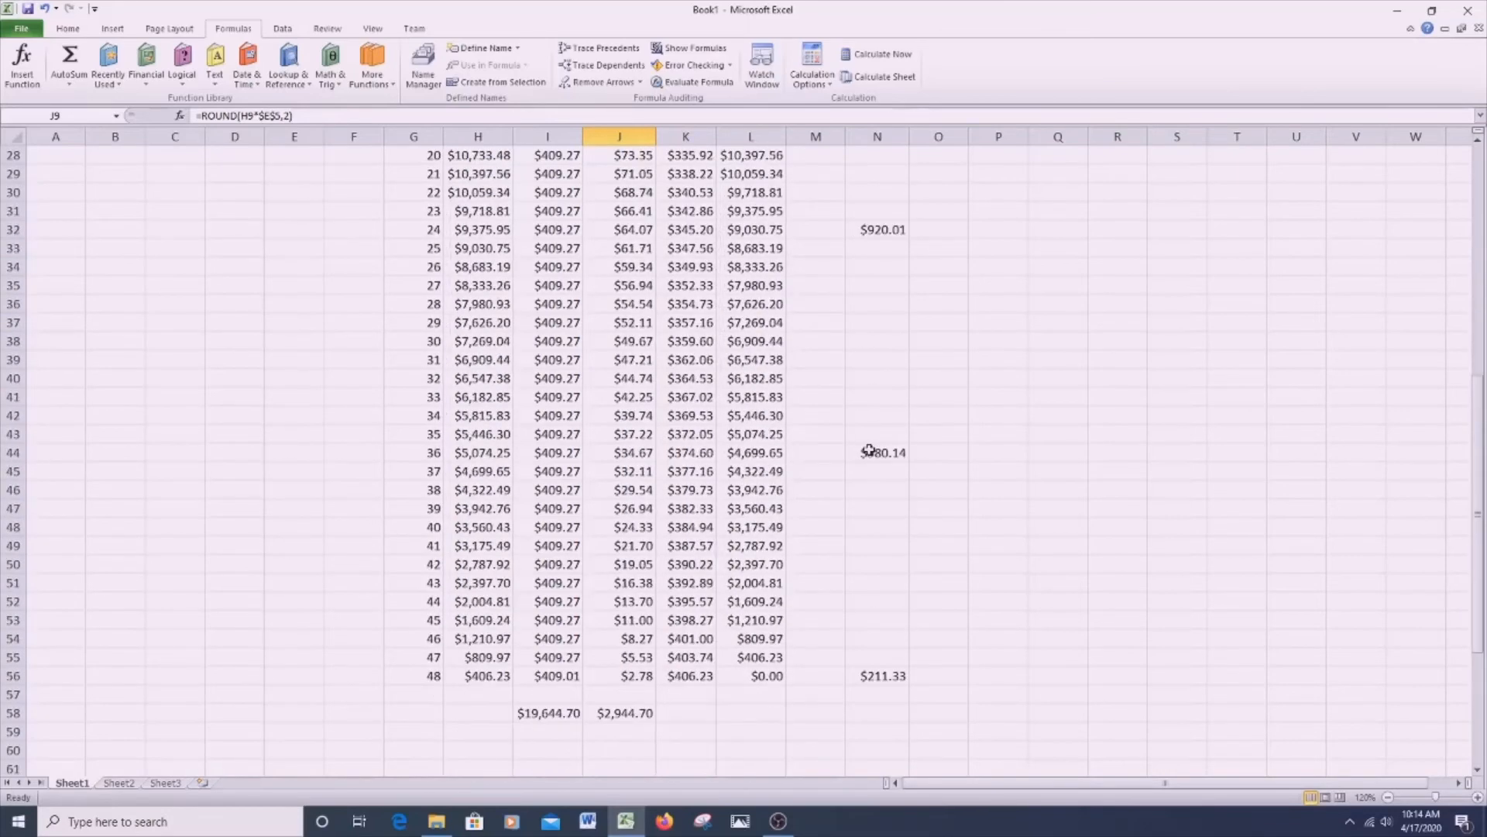
{"action": "scroll", "coordinate": [869, 451], "scroll_direction": "down", "scroll_amount": 2}
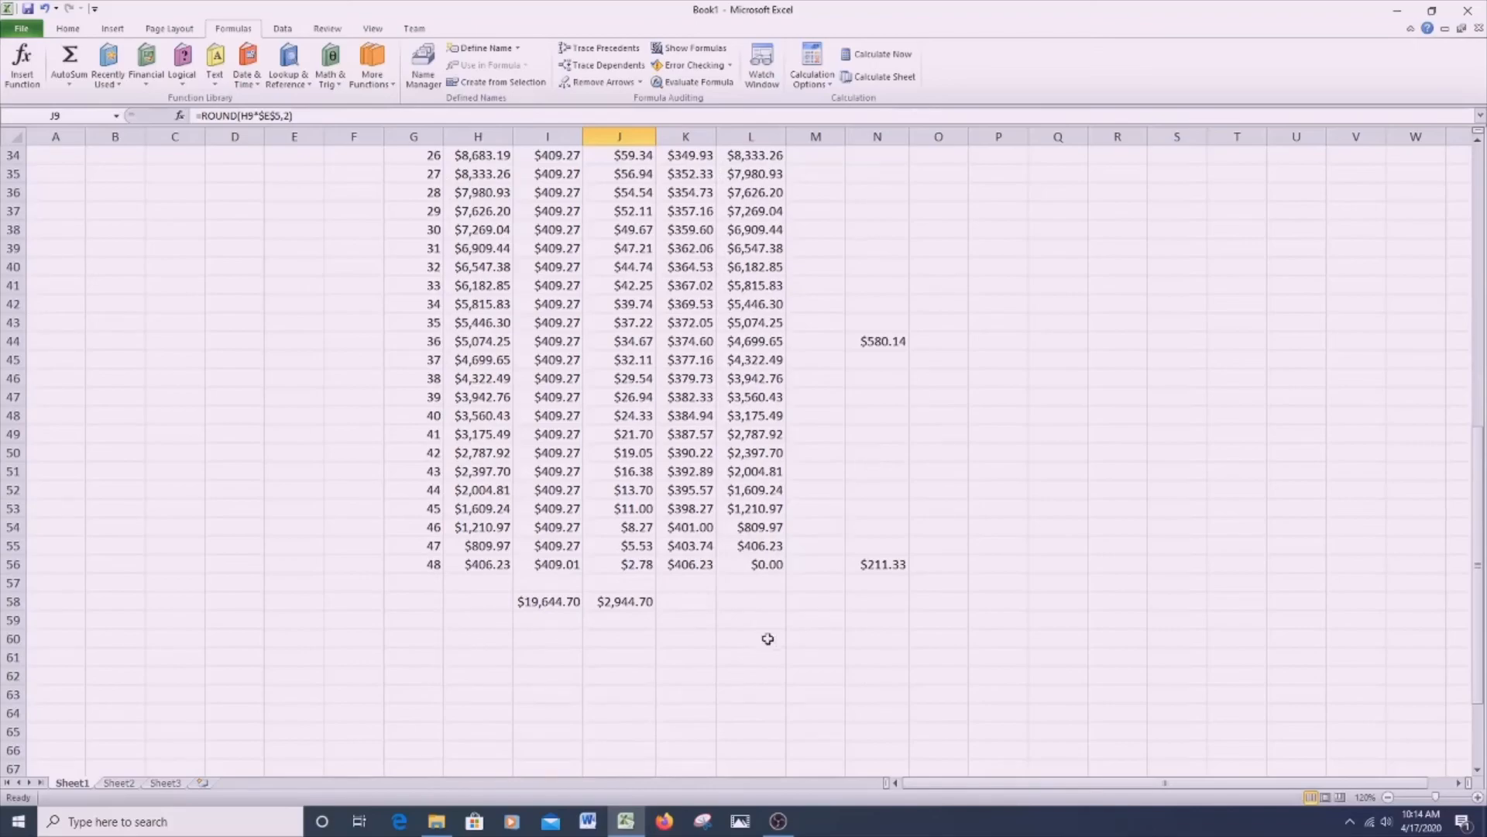